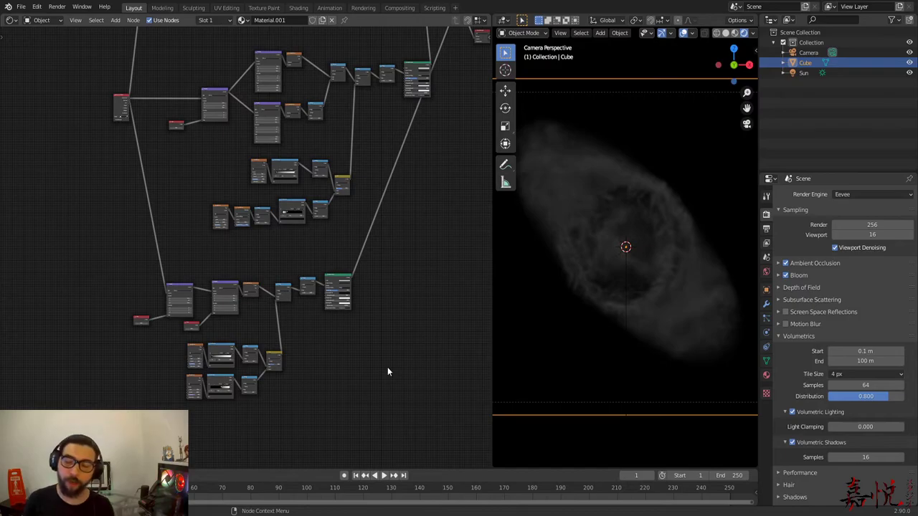
# Step: Deselect the cube and turn on Screencast Keys for the 3D viewport
pyautogui.moveTo(430, 270); pyautogui.dragTo(396, 444, button='middle')
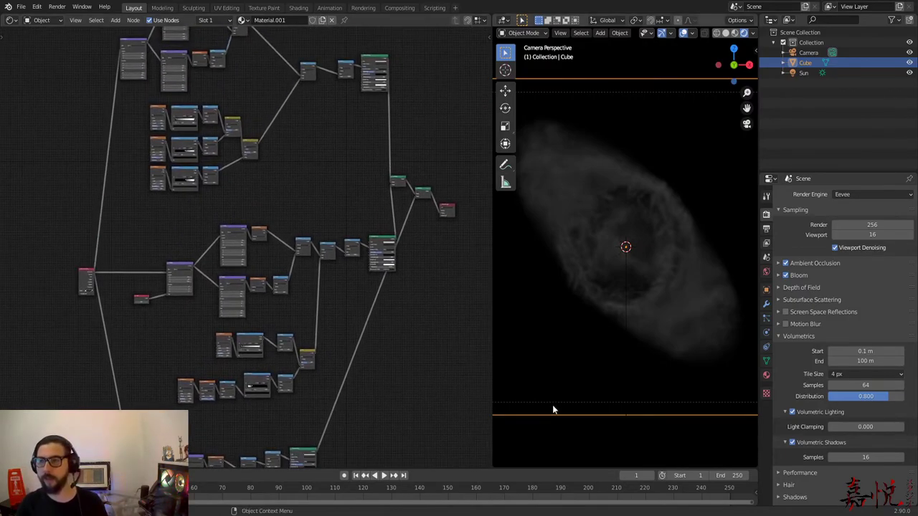
pyautogui.click(575, 452)
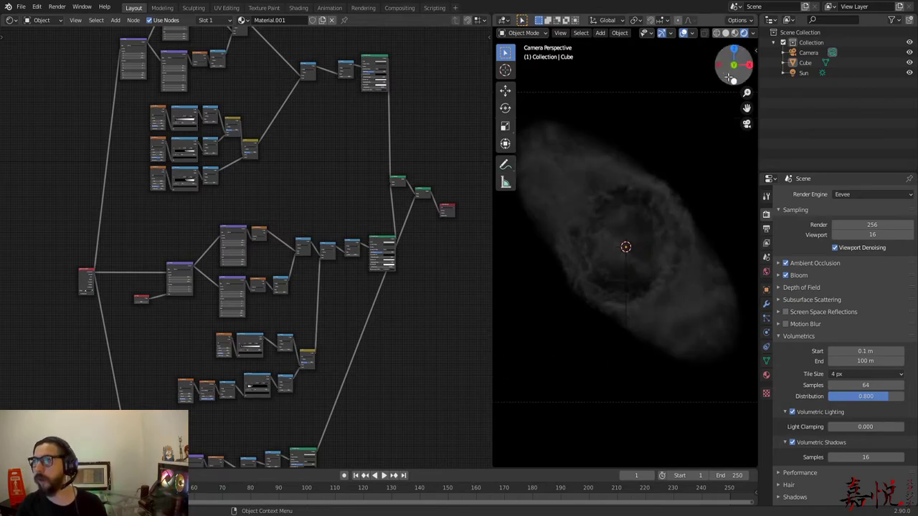
pyautogui.press('n')
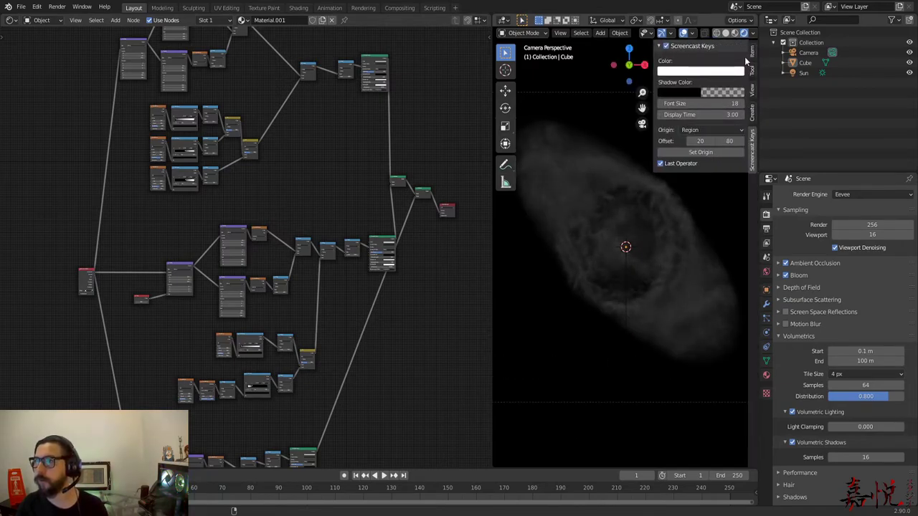
pyautogui.click(666, 46)
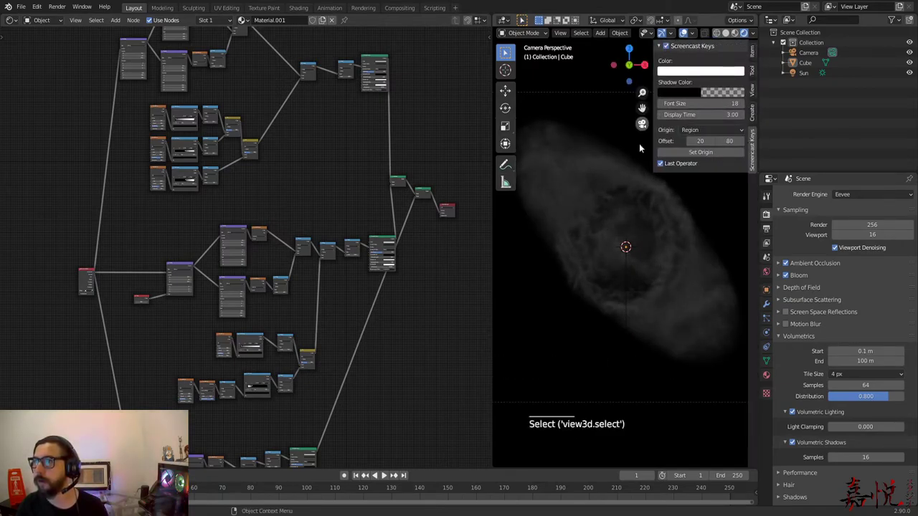
# Step: Examine the uppermost group of mapping, gradient and noise nodes in the material's node tree
pyautogui.scroll(-3, 536, 350)
pyautogui.scroll(5, 545, 373)
pyautogui.scroll(-5, 548, 380)
pyautogui.scroll(3, 553, 385)
pyautogui.scroll(2, 552, 385)
pyautogui.scroll(-4, 552, 385)
pyautogui.scroll(4, 552, 386)
pyautogui.scroll(-3, 552, 386)
pyautogui.click(375, 327)
pyautogui.scroll(-4, 375, 327)
pyautogui.moveTo(375, 327); pyautogui.dragTo(365, 348, button='middle')
pyautogui.scroll(7, 359, 313)
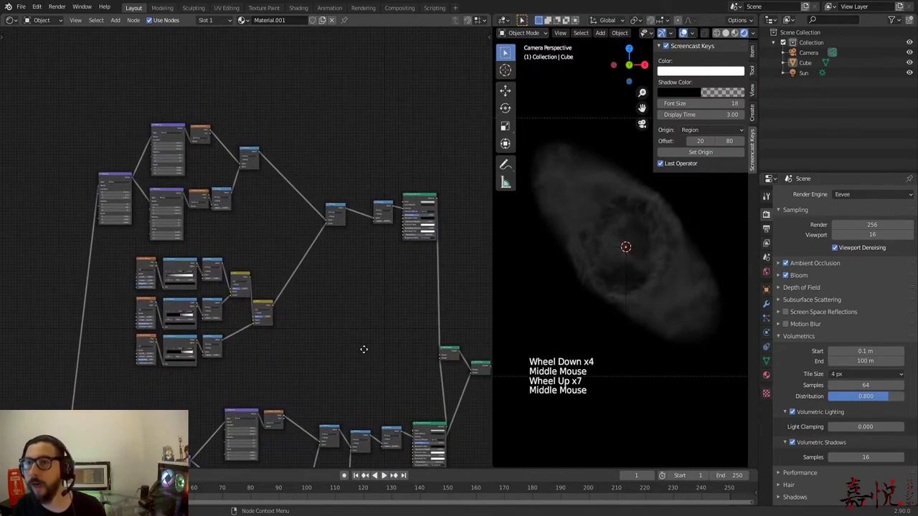
pyautogui.moveTo(89, 100); pyautogui.dragTo(284, 229)
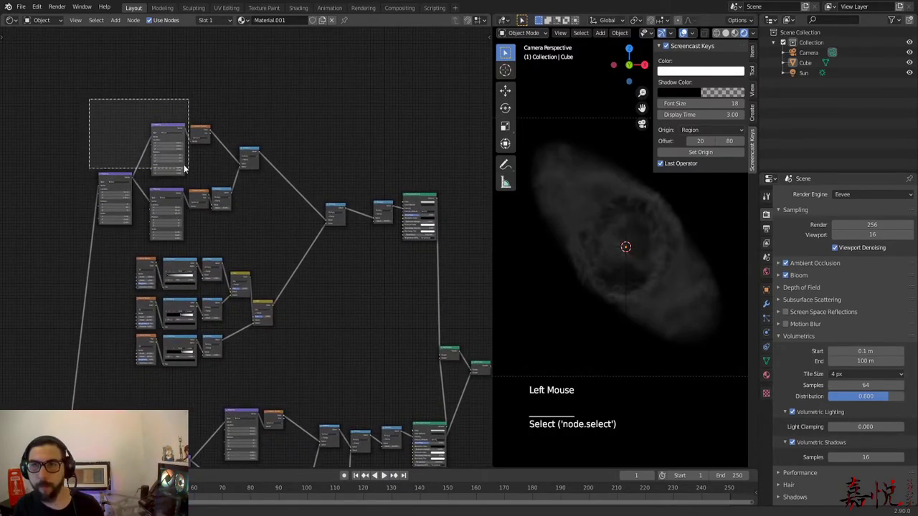
pyautogui.scroll(-5, 257, 272)
pyautogui.moveTo(261, 276); pyautogui.dragTo(361, 293, button='middle')
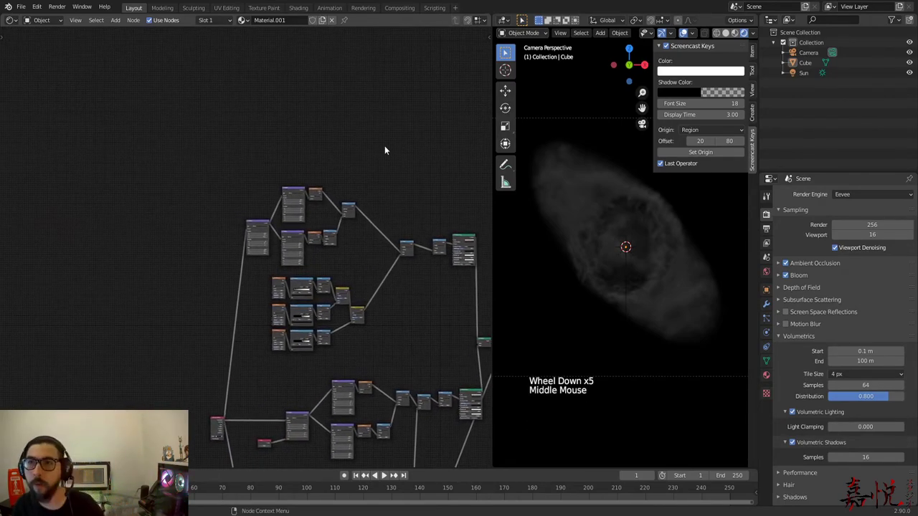
# Step: Add a Frame node beside the uppermost group of mapping and gradient nodes
pyautogui.scroll(11, 385, 151)
pyautogui.moveTo(419, 297); pyautogui.dragTo(289, 238, button='middle')
pyautogui.click(356, 219)
pyautogui.hotkey('shift', 'a')
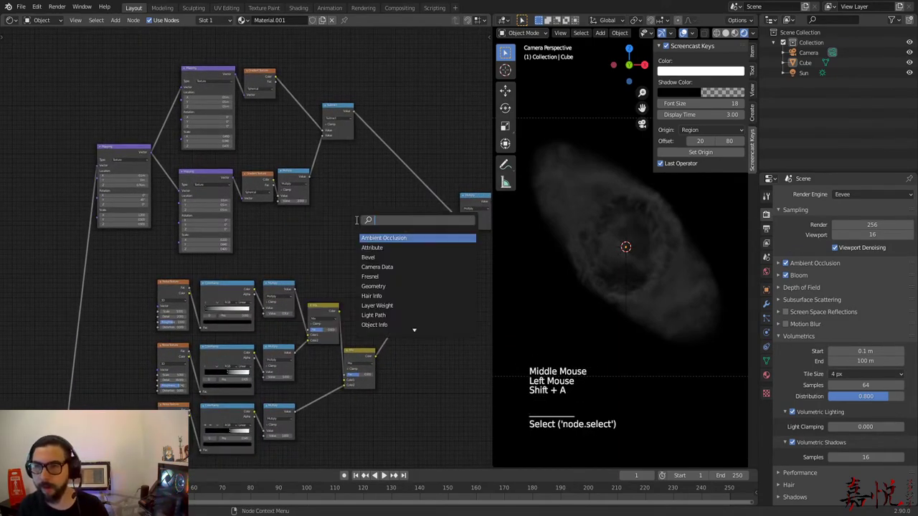
pyautogui.write('frame')
pyautogui.press('Down')
pyautogui.press('Return')
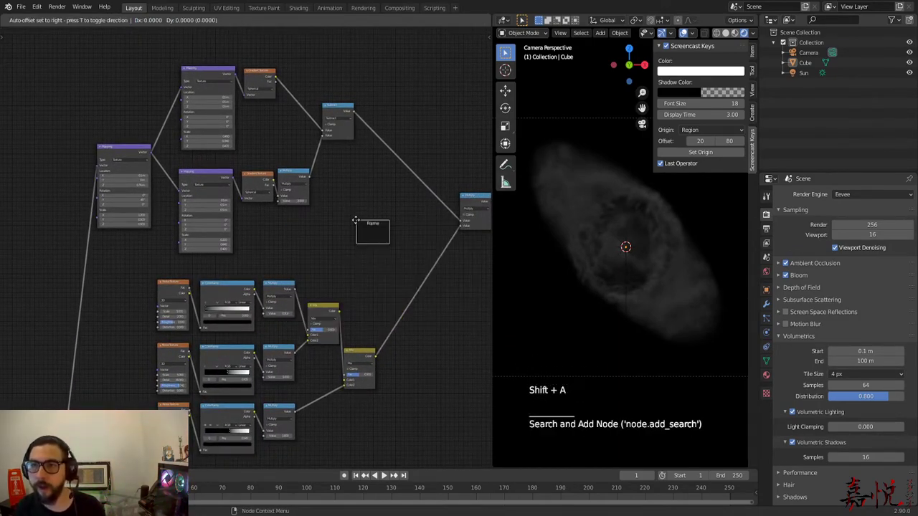
pyautogui.click(334, 215)
# Step: Enclose the uppermost mapping, gradient, Multiply and Subtract nodes in the new frame
pyautogui.moveTo(93, 70); pyautogui.dragTo(326, 251)
pyautogui.moveTo(342, 134); pyautogui.dragTo(355, 234)
pyautogui.moveTo(325, 172); pyautogui.dragTo(330, 68)
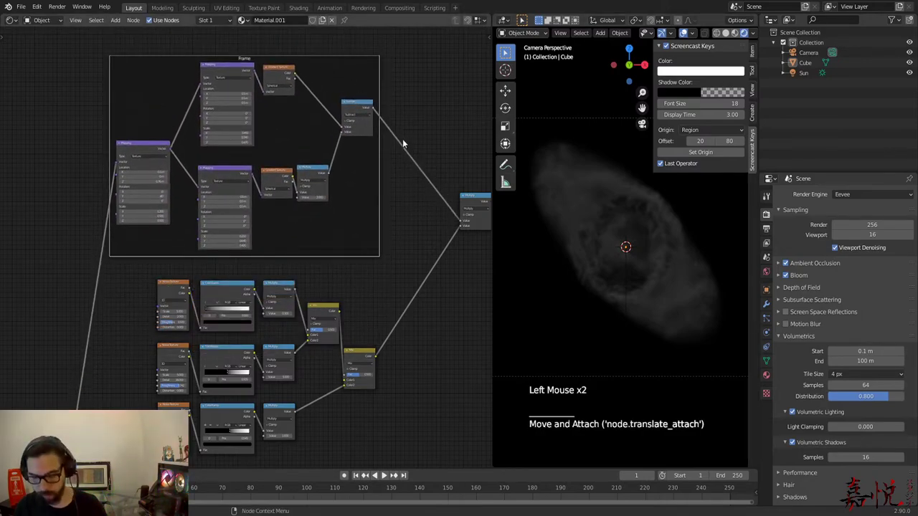
# Step: Label the frame around the uppermost mapping and gradient nodes OuterRingShape
pyautogui.press('n')
pyautogui.click(440, 79)
pyautogui.write('OuterRing')
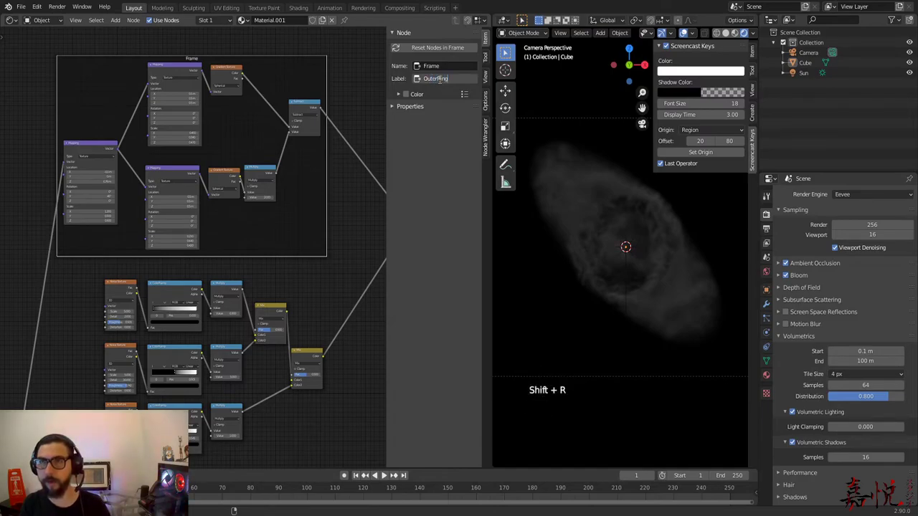
pyautogui.write('Shape')
pyautogui.press('Return')
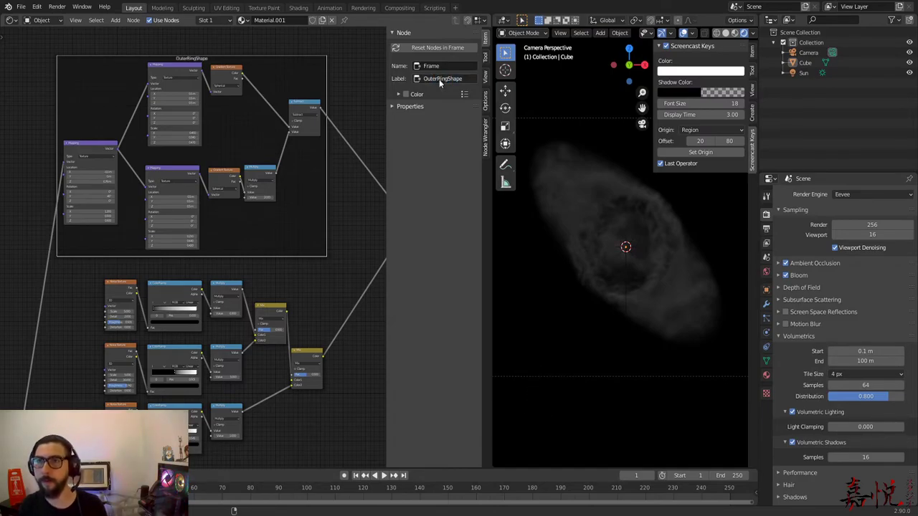
# Step: Add a second Frame node near the noise and ColorRamp nodes below the OuterRingShape frame
pyautogui.scroll(-5, 288, 224)
pyautogui.click(289, 380)
pyautogui.hotkey('shift', 'a')
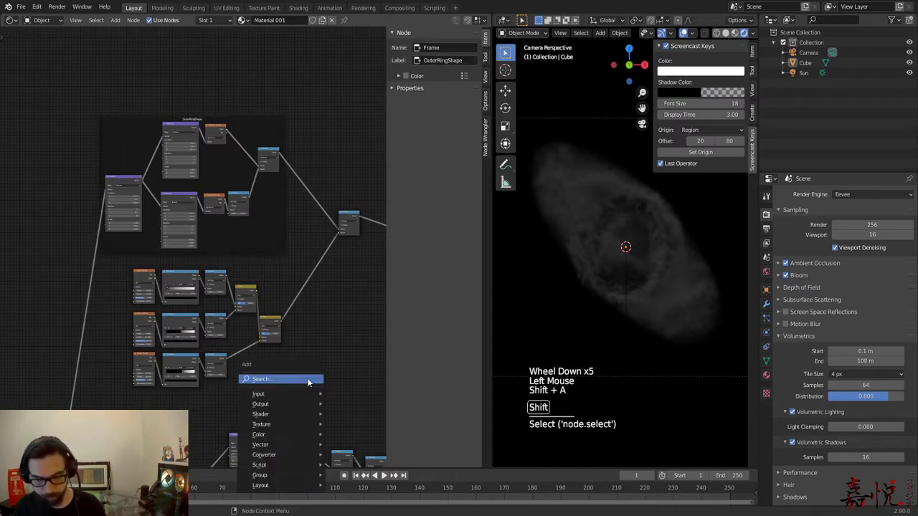
pyautogui.click(308, 378)
pyautogui.write('frame')
pyautogui.press('Return')
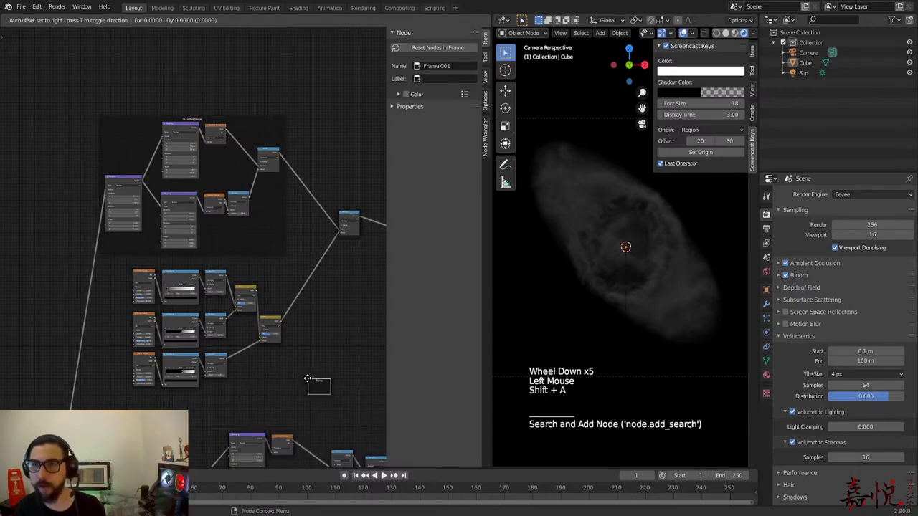
pyautogui.click(113, 273)
# Step: Attach the three noise, ColorRamp and Multiply rows and their two Mix nodes to the second frame
pyautogui.moveTo(114, 272); pyautogui.dragTo(298, 409)
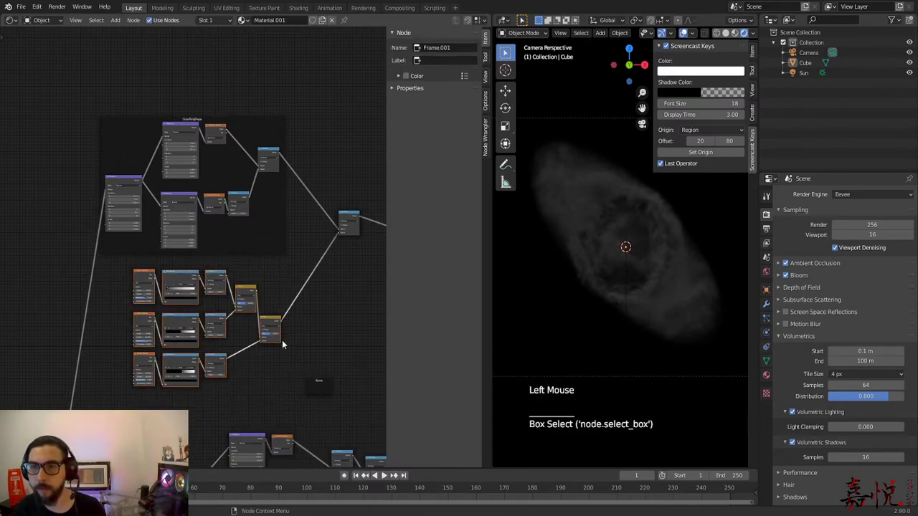
pyautogui.scroll(5, 280, 364)
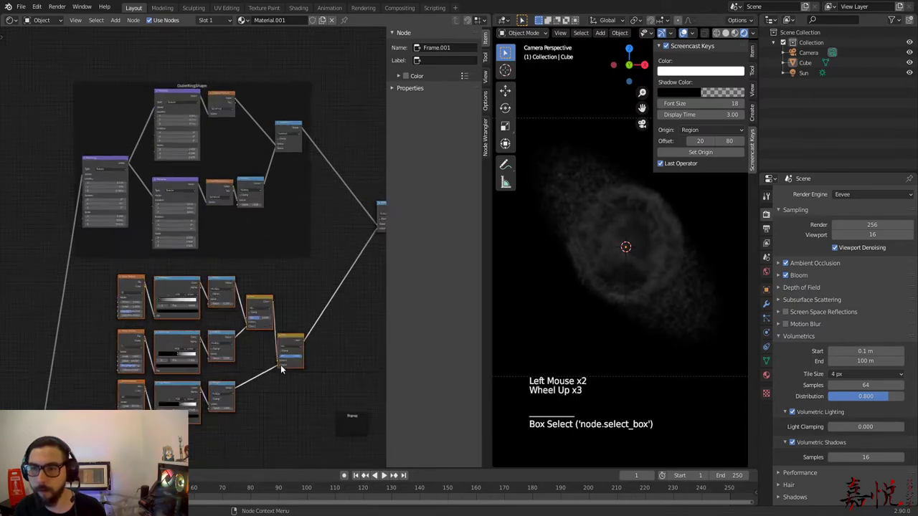
pyautogui.click(309, 377)
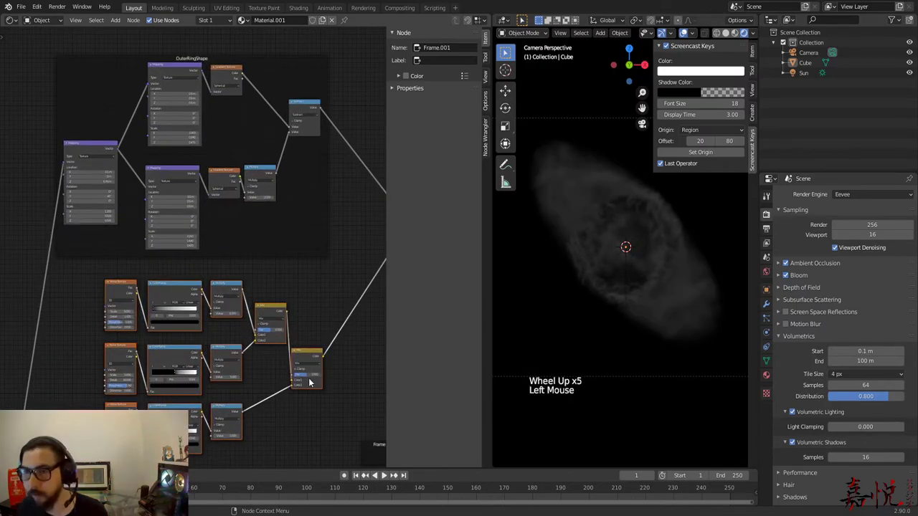
pyautogui.scroll(-4, 305, 380)
pyautogui.moveTo(191, 375); pyautogui.dragTo(239, 383)
pyautogui.scroll(4, 240, 383)
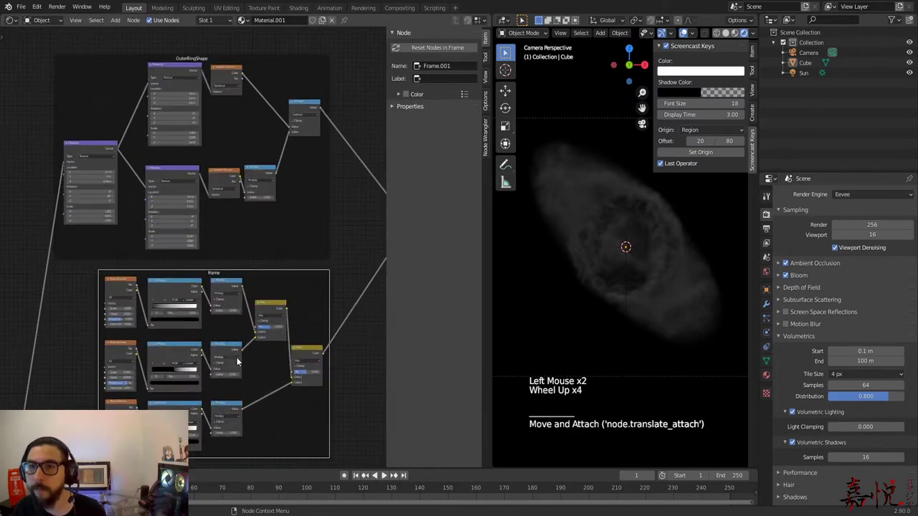
# Step: Label the second frame OuterRingTexture
pyautogui.click(287, 281)
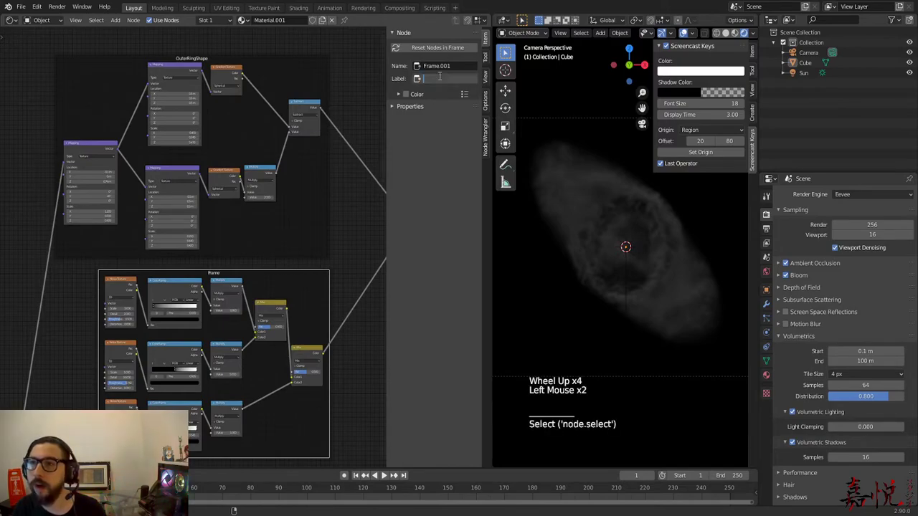
pyautogui.doubleClick(440, 77)
pyautogui.write('Outer')
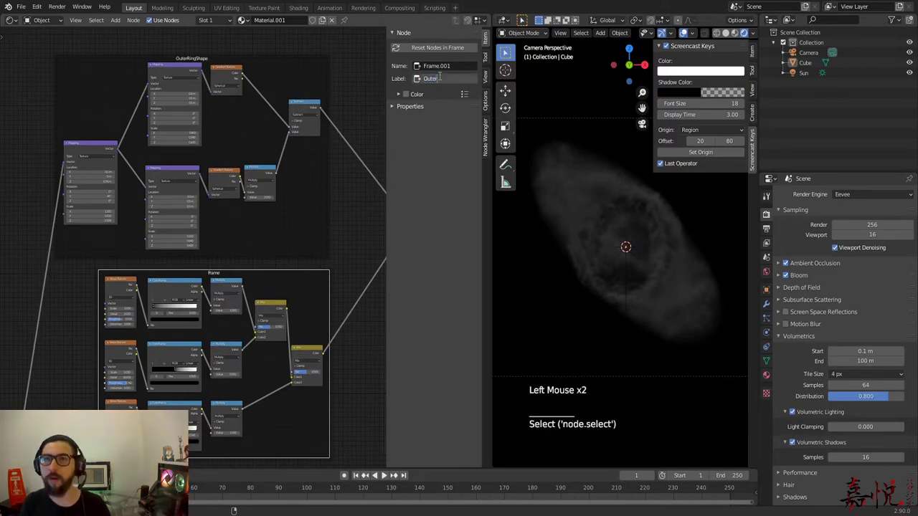
pyautogui.write('RingTexture')
pyautogui.press('Return')
# Step: Move the middle group's noise, ColorRamp and Mix nodes down to separate them from its mapping and gradient nodes
pyautogui.scroll(-11, 319, 190)
pyautogui.moveTo(307, 323); pyautogui.dragTo(315, 170, button='middle')
pyautogui.scroll(7, 301, 208)
pyautogui.moveTo(289, 250); pyautogui.dragTo(78, 270, button='middle')
pyautogui.moveTo(78, 271); pyautogui.dragTo(317, 377)
pyautogui.moveTo(302, 308); pyautogui.dragTo(279, 353)
# Step: Add a third Frame node in the gap between the middle group's gradient nodes and noise nodes
pyautogui.click(229, 247)
pyautogui.hotkey('shift', 'a')
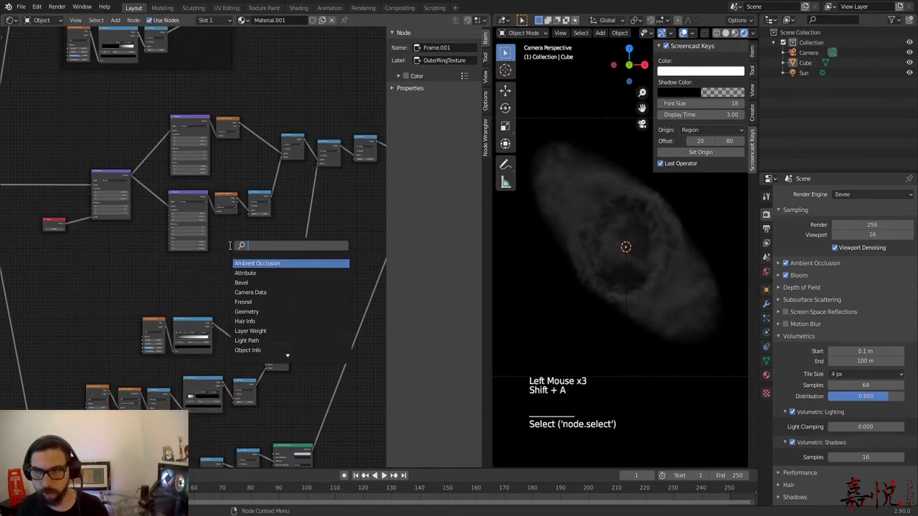
pyautogui.write('frame')
pyautogui.press('Return')
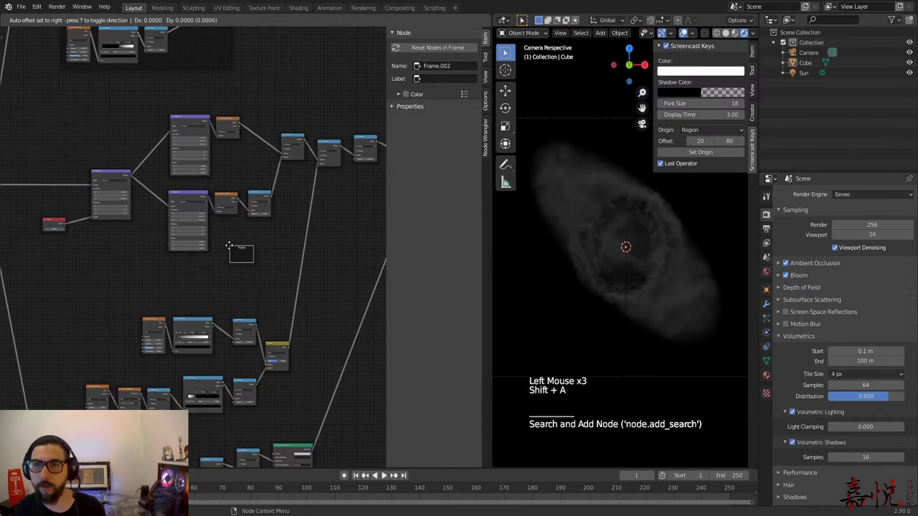
pyautogui.click(249, 266)
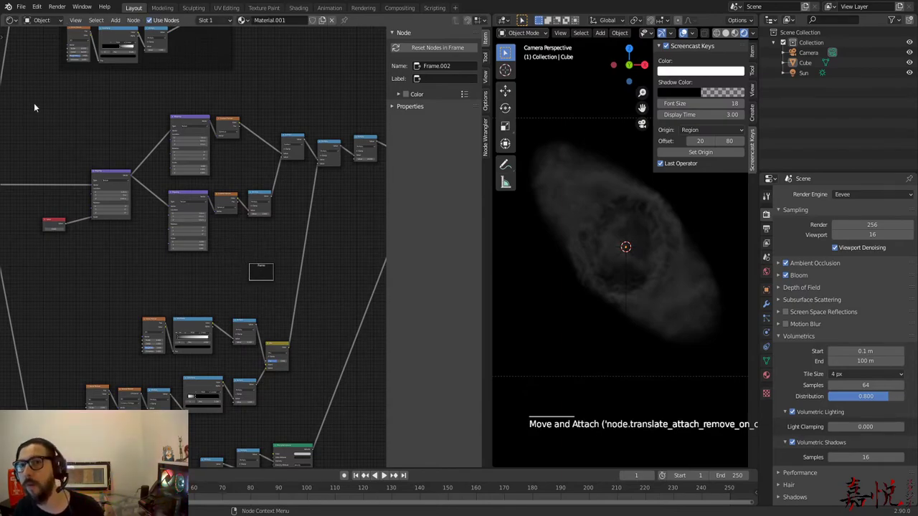
# Step: Attach the middle group's Value, mapping, gradient, Multiply and Subtract nodes to the third frame
pyautogui.scroll(-2, 50, 109)
pyautogui.scroll(1, 51, 109)
pyautogui.moveTo(51, 109); pyautogui.dragTo(100, 154, button='middle')
pyautogui.moveTo(99, 163); pyautogui.dragTo(317, 284)
pyautogui.scroll(-1, 342, 98)
pyautogui.scroll(-2, 342, 97)
pyautogui.moveTo(341, 97); pyautogui.dragTo(273, 134, button='middle')
pyautogui.scroll(3, 324, 239)
pyautogui.scroll(-1, 281, 275)
pyautogui.scroll(11, 281, 276)
pyautogui.scroll(-12, 280, 282)
pyautogui.scroll(8, 320, 163)
pyautogui.scroll(1, 264, 183)
pyautogui.scroll(4, 264, 183)
pyautogui.keyDown('shift'); pyautogui.click(309, 118); pyautogui.keyUp('shift')
pyautogui.moveTo(232, 403); pyautogui.dragTo(209, 223, button='middle')
pyautogui.moveTo(256, 153); pyautogui.dragTo(260, 297)
# Step: Move the third frame with its nodes up beneath the OuterRingTexture frame
pyautogui.scroll(-5, 199, 256)
pyautogui.scroll(-8, 222, 244)
pyautogui.moveTo(218, 238); pyautogui.dragTo(239, 277, button='middle')
pyautogui.click(274, 290)
pyautogui.moveTo(274, 290); pyautogui.dragTo(258, 215)
pyautogui.scroll(5, 252, 228)
# Step: Label the third frame InnerRingShape
pyautogui.click(247, 227)
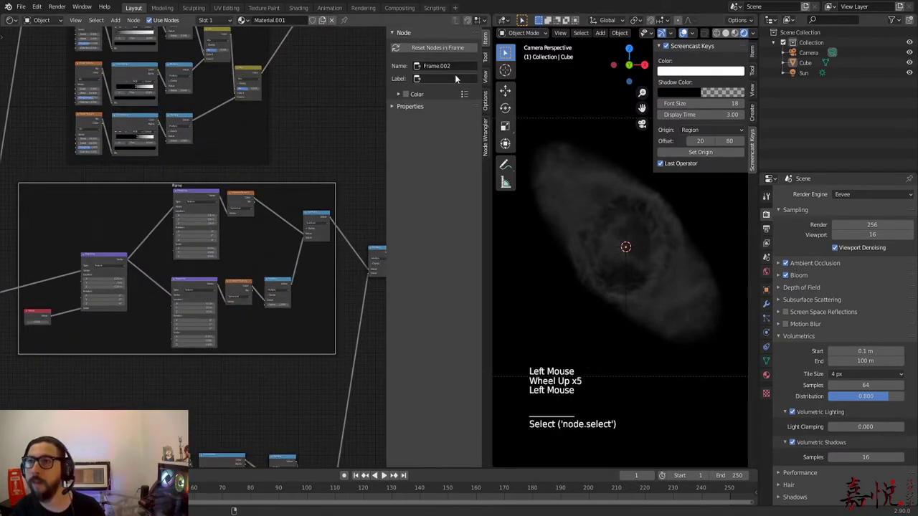
pyautogui.write('Inner')
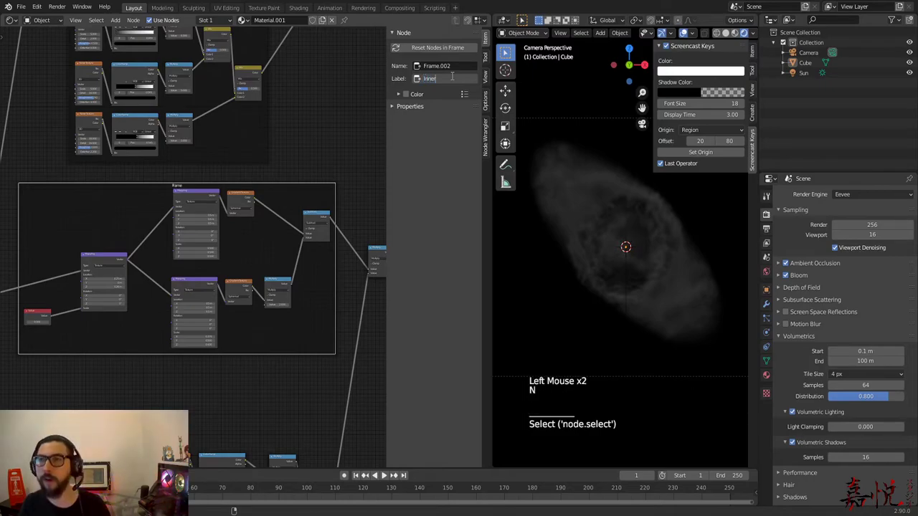
pyautogui.write('RingShape')
pyautogui.press('Return')
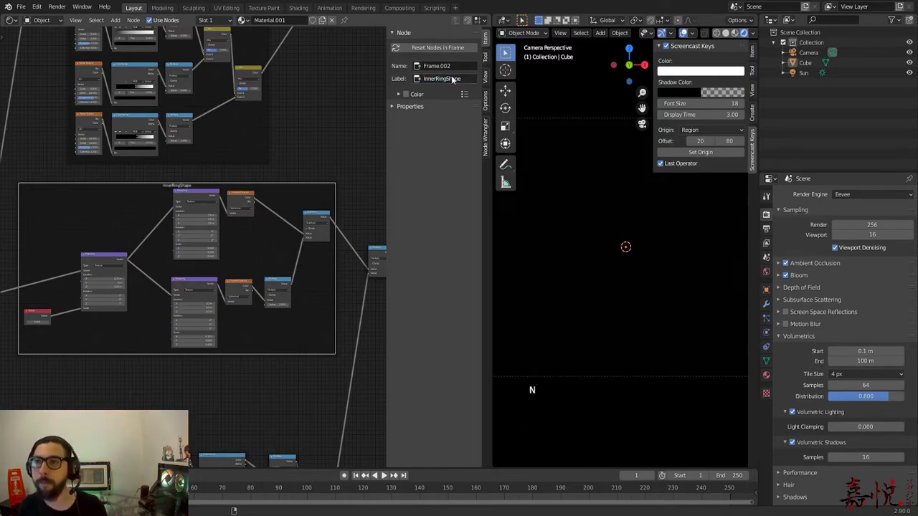
# Step: Add a fourth Frame node just above the noise and ColorRamp nodes beneath the InnerRingShape frame
pyautogui.scroll(-7, 215, 294)
pyautogui.moveTo(181, 384); pyautogui.dragTo(190, 244, button='middle')
pyautogui.click(164, 216)
pyautogui.hotkey('shift', 'a')
pyautogui.write('frame')
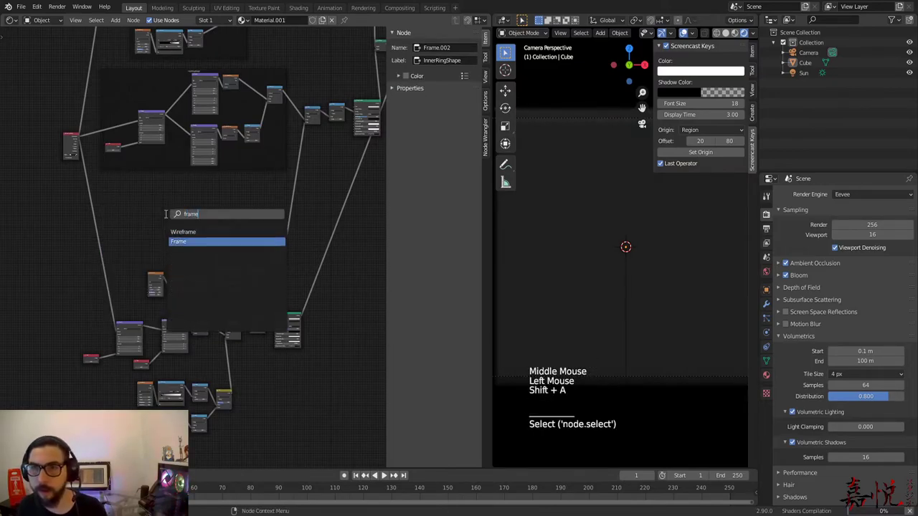
pyautogui.press('Return')
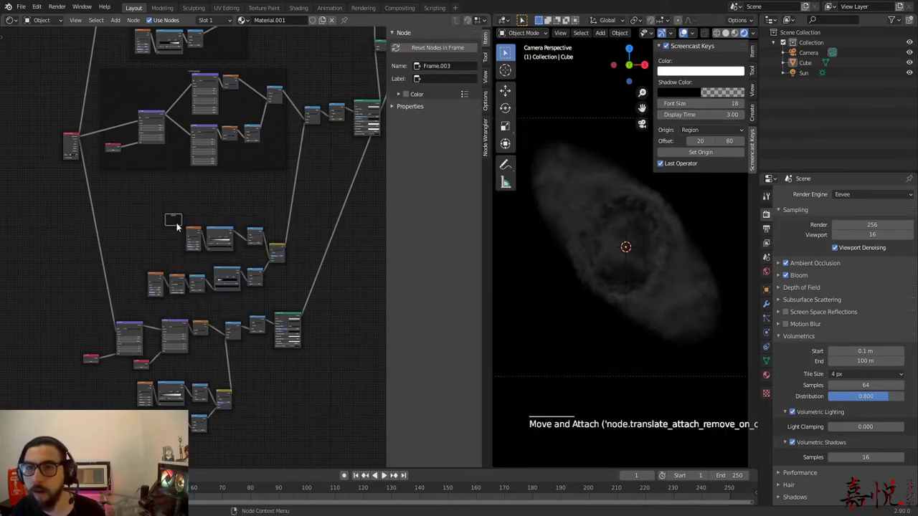
pyautogui.click(176, 215)
# Step: Attach the inner ring's noise, Voronoi, ColorRamp, Multiply and Mix nodes to the fourth frame
pyautogui.moveTo(111, 228); pyautogui.dragTo(276, 282)
pyautogui.moveTo(223, 239); pyautogui.dragTo(269, 185)
pyautogui.scroll(11, 208, 233)
pyautogui.moveTo(222, 195); pyautogui.dragTo(175, 257, button='middle')
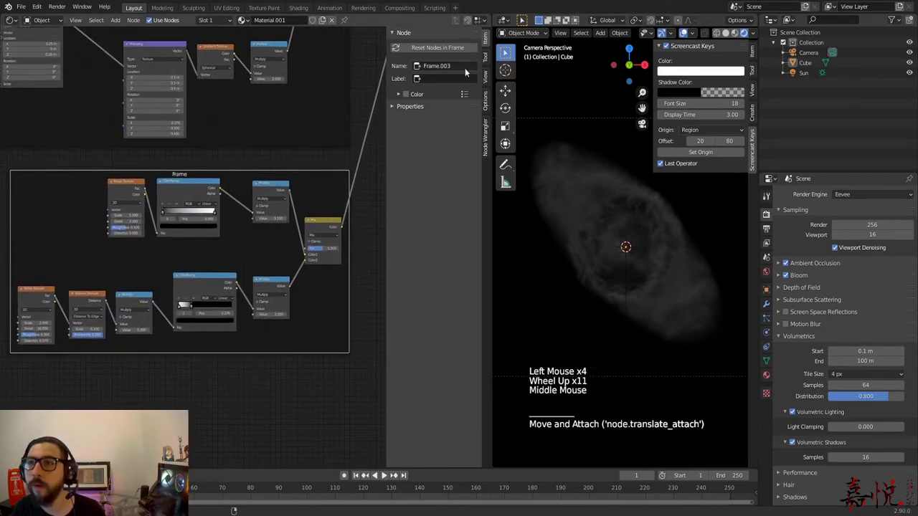
# Step: Label the fourth frame InnerRingTexture
pyautogui.click(439, 78)
pyautogui.write('Inner')
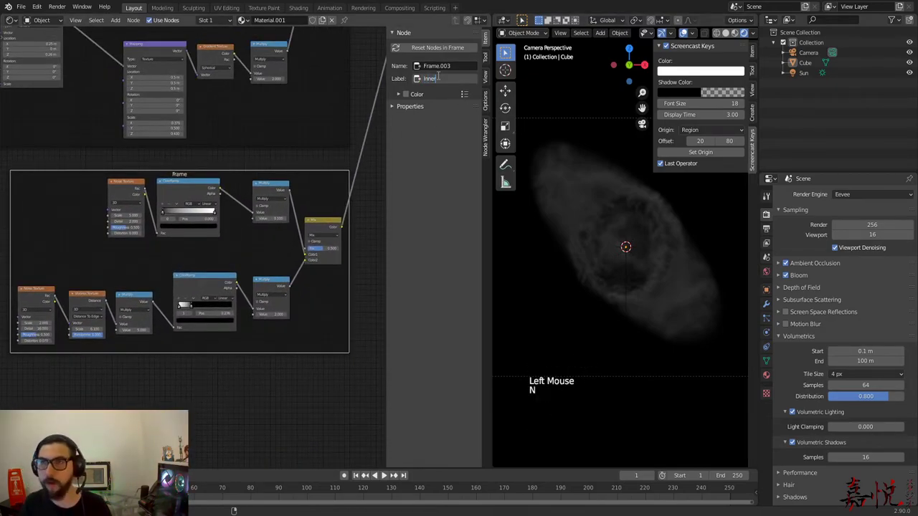
pyautogui.write('RingToxture')
pyautogui.press('Return')
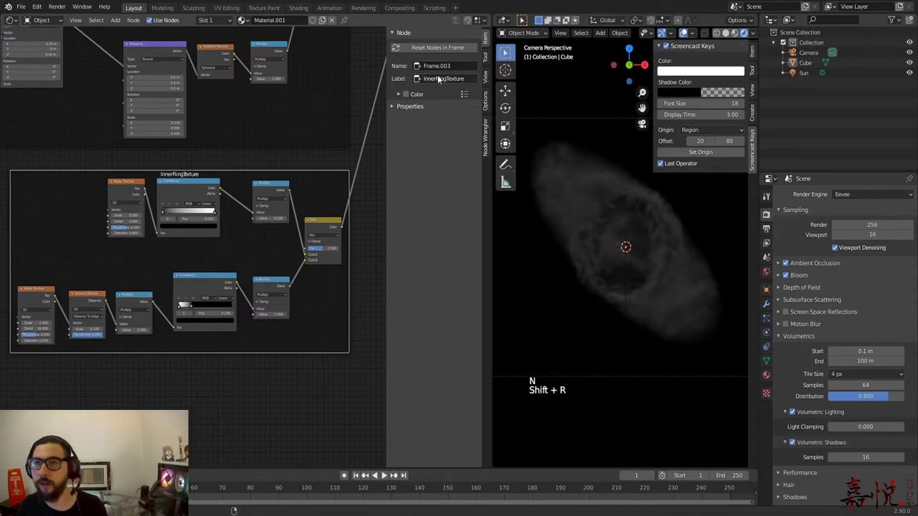
# Step: Move the lowest group of noise, ColorRamp, Multiply and Mix nodes farther down from the mapping nodes above
pyautogui.scroll(-12, 285, 268)
pyautogui.moveTo(199, 332); pyautogui.dragTo(192, 300, button='middle')
pyautogui.moveTo(144, 294); pyautogui.dragTo(259, 363)
pyautogui.moveTo(246, 301); pyautogui.dragTo(243, 337)
pyautogui.moveTo(375, 299); pyautogui.dragTo(290, 387, button='middle')
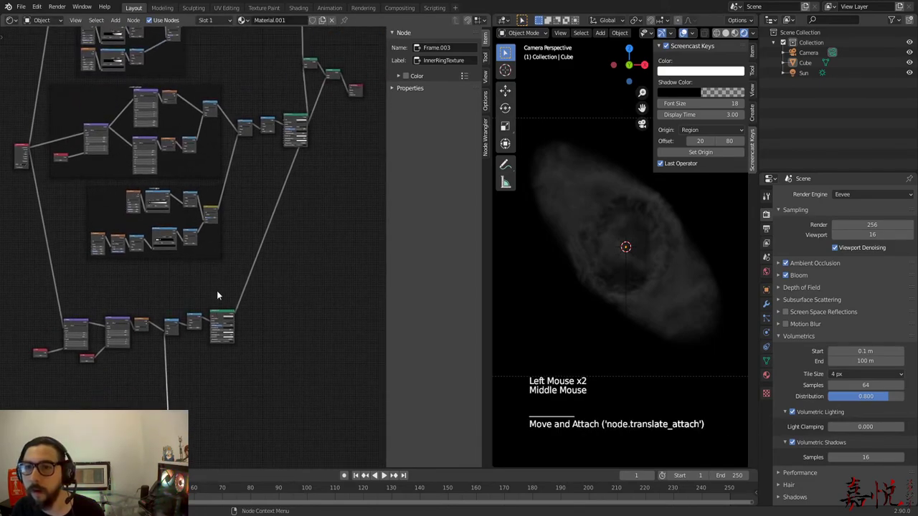
# Step: Shift the lowest group's two math nodes and volume shader to the right, away from the gradient texture node
pyautogui.scroll(11, 217, 296)
pyautogui.moveTo(218, 290); pyautogui.dragTo(272, 108, button='middle')
pyautogui.scroll(4, 280, 107)
pyautogui.scroll(3, 199, 142)
pyautogui.moveTo(190, 152); pyautogui.dragTo(309, 286)
pyautogui.scroll(-6, 190, 99)
pyautogui.moveTo(212, 224); pyautogui.dragTo(300, 218)
pyautogui.click(150, 239)
pyautogui.moveTo(150, 239); pyautogui.dragTo(221, 236)
# Step: Add a new frame in the empty space between the lowest mapping nodes and the lowest texture node group
pyautogui.scroll(-3, 220, 237)
pyautogui.scroll(-10, 231, 132)
pyautogui.moveTo(230, 132); pyautogui.dragTo(280, 165, button='middle')
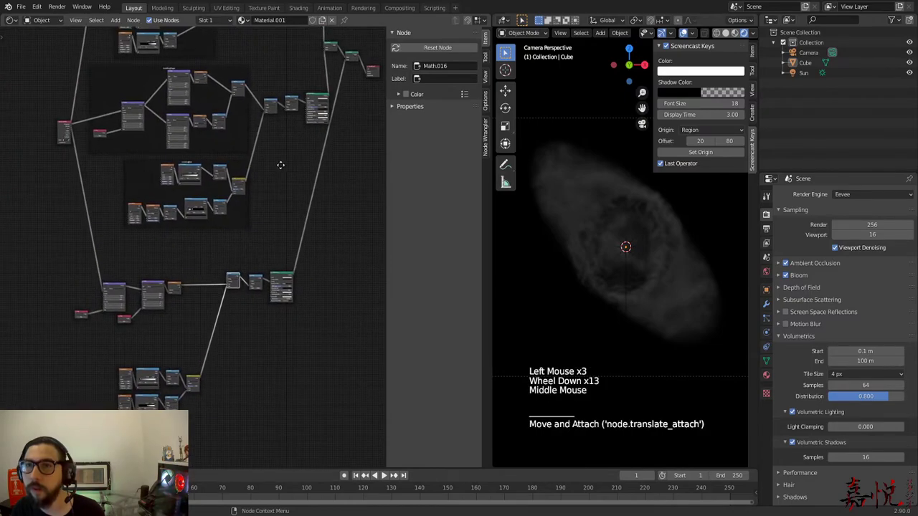
pyautogui.scroll(10, 217, 278)
pyautogui.moveTo(229, 326); pyautogui.dragTo(327, 107, button='middle')
pyautogui.scroll(-1, 250, 288)
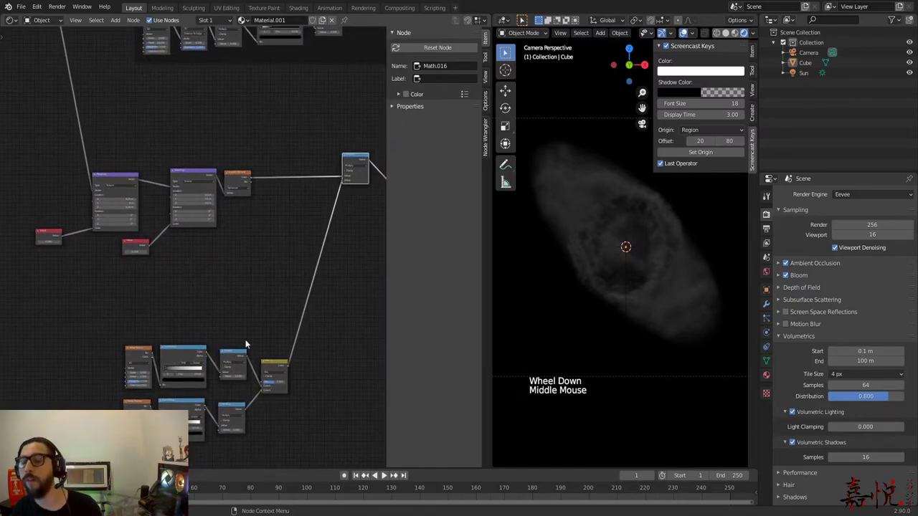
pyautogui.click(241, 301)
pyautogui.hotkey('shift', 'a')
pyautogui.write('frame')
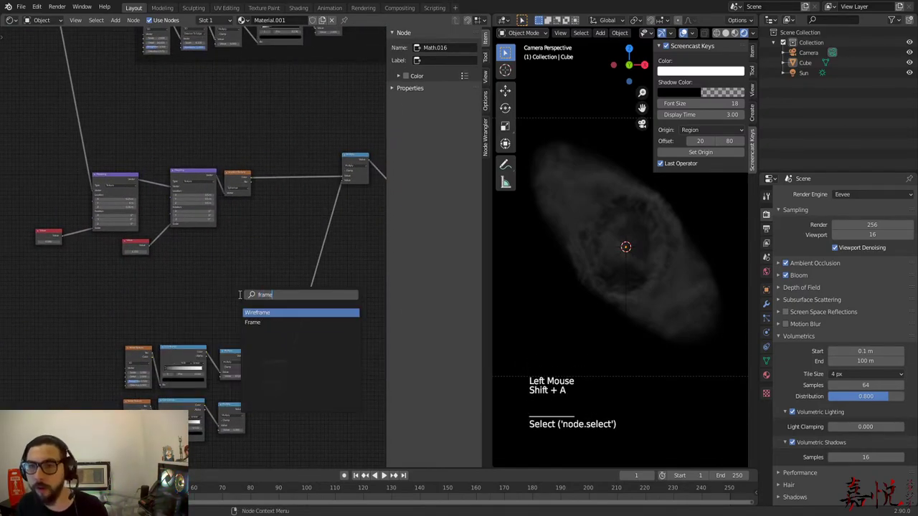
pyautogui.press('Down')
pyautogui.press('Return')
pyautogui.click(239, 259)
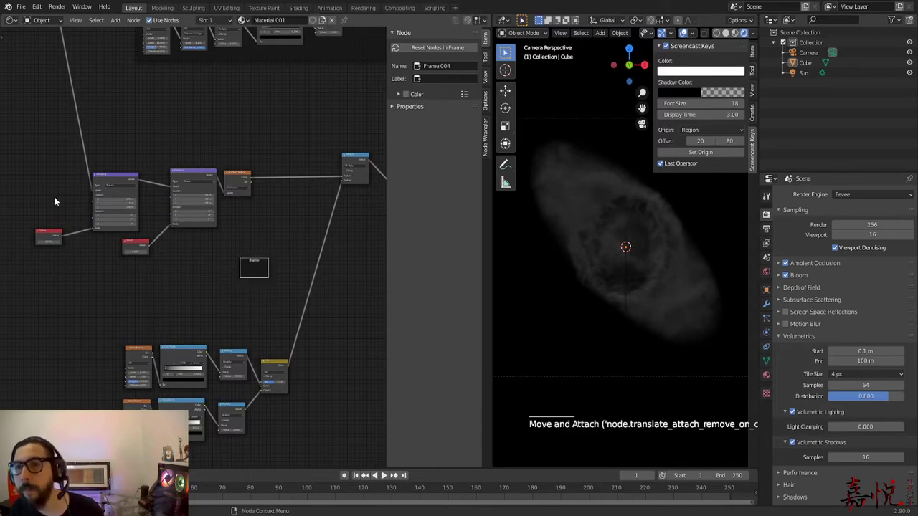
# Step: Attach the lowest mapping, value and gradient texture nodes to the new frame and label it SphereShape
pyautogui.moveTo(32, 140); pyautogui.dragTo(249, 247)
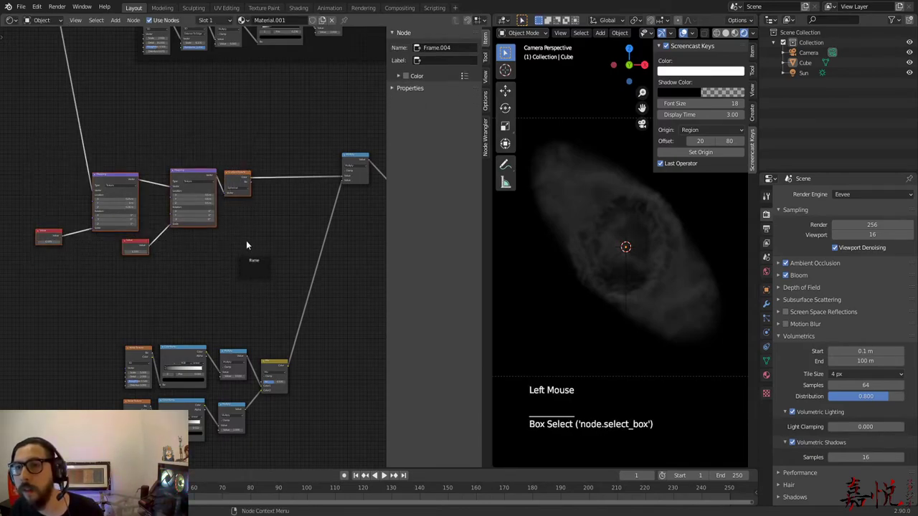
pyautogui.moveTo(186, 194); pyautogui.dragTo(186, 122)
pyautogui.click(439, 79)
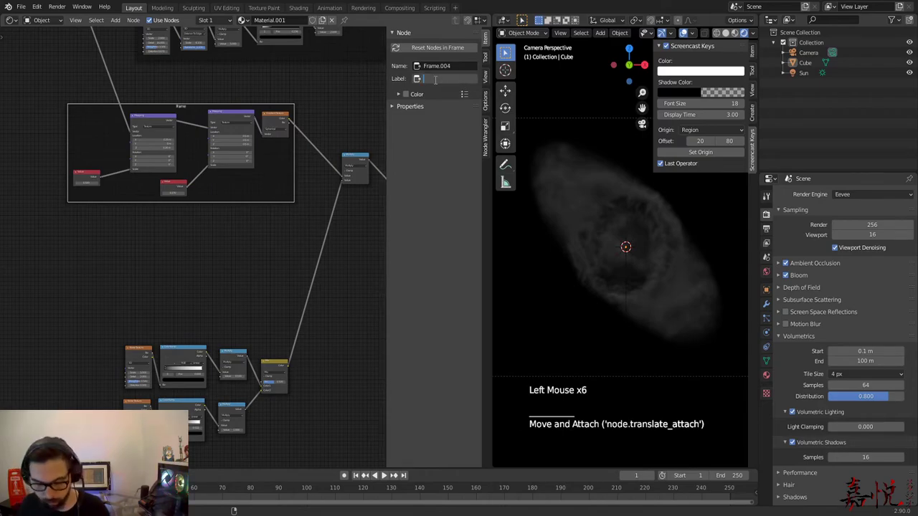
pyautogui.write('Shape')
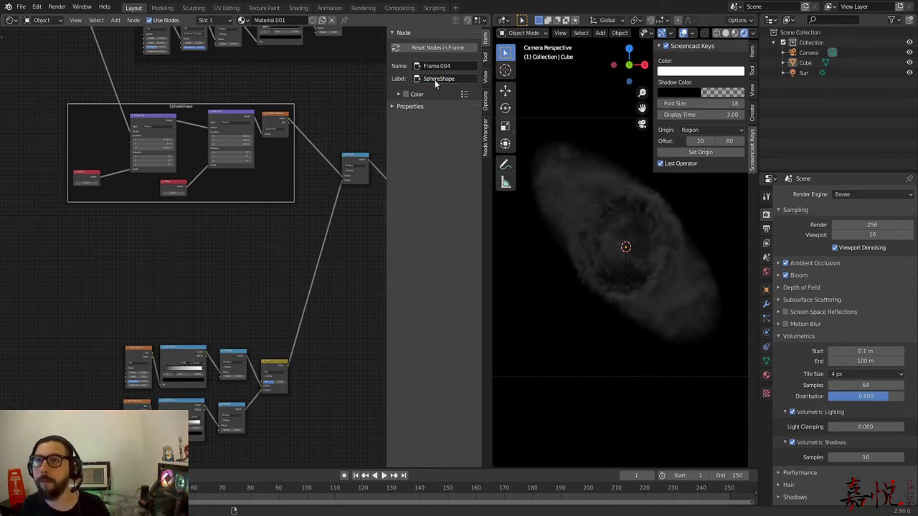
# Step: Add another frame in the empty space below the SphereShape frame
pyautogui.click(198, 272)
pyautogui.hotkey('shift', 'a')
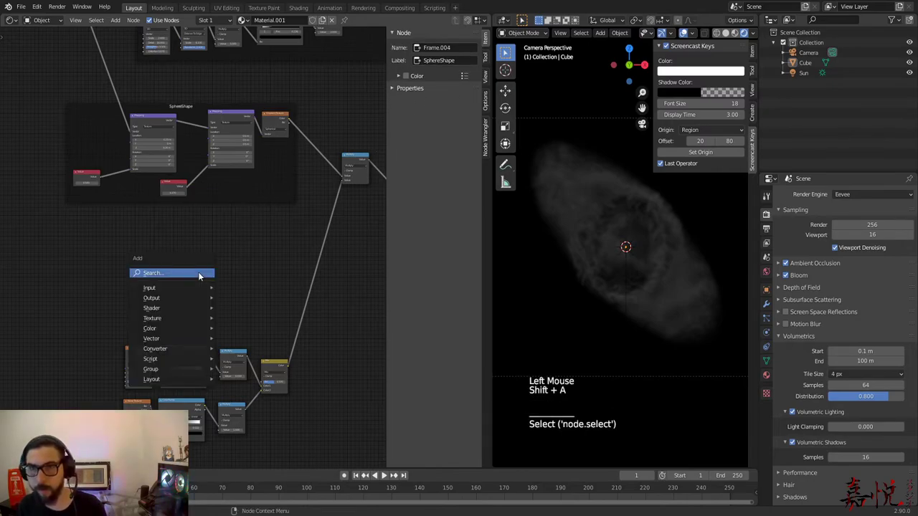
pyautogui.click(199, 274)
pyautogui.write('frame')
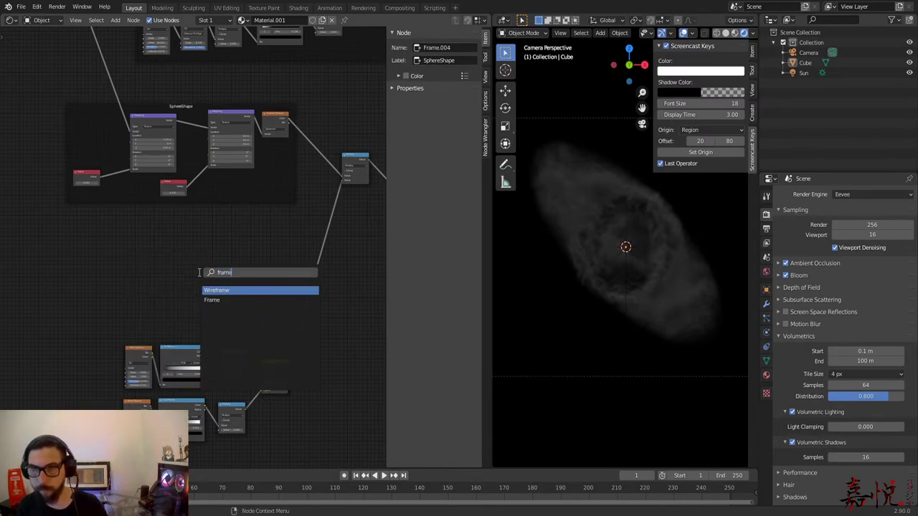
pyautogui.press('Return')
pyautogui.click(199, 274)
# Step: Attach the lowest noise, ColorRamp, Multiply and Mix nodes to the new frame and move it up beneath SphereShape
pyautogui.moveTo(92, 354); pyautogui.dragTo(292, 452)
pyautogui.click(264, 376)
pyautogui.moveTo(264, 376); pyautogui.dragTo(280, 219)
# Step: Label the frame around the lowest noise and ColorRamp nodes SphereTexture
pyautogui.click(448, 77)
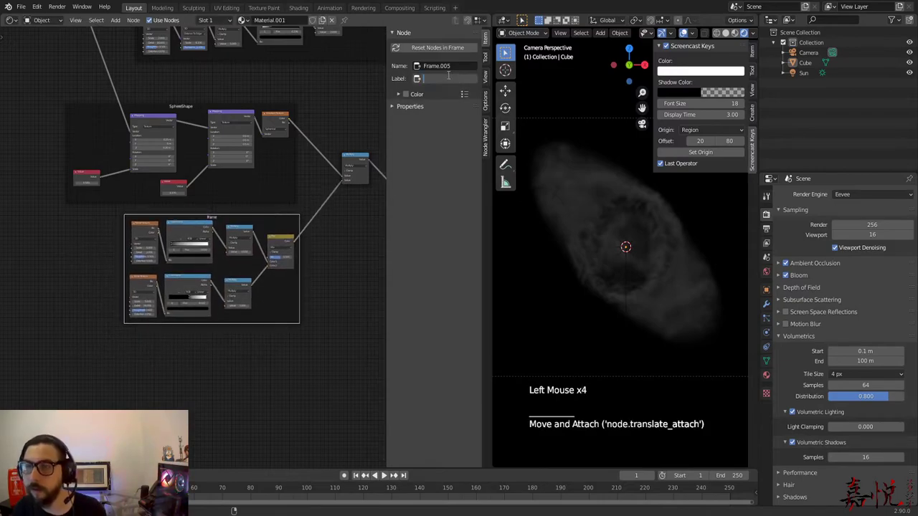
pyautogui.write('Sphere')
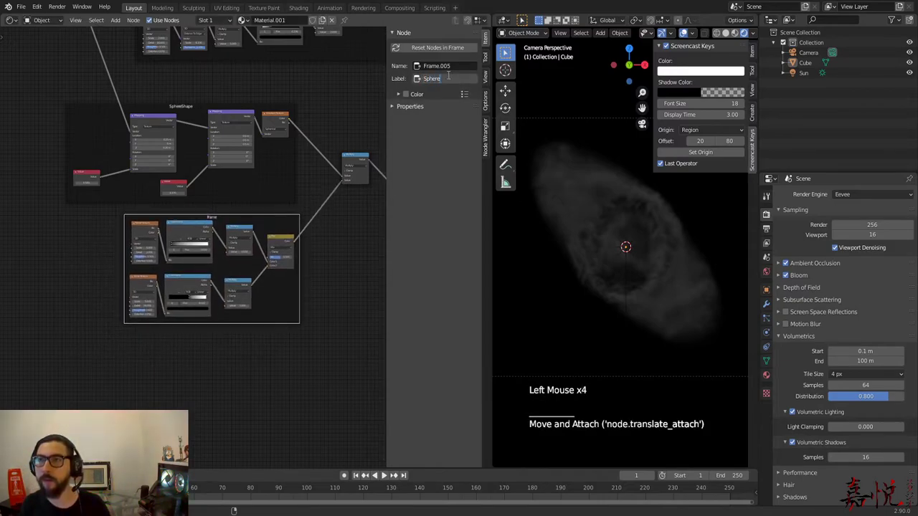
pyautogui.write('Texture')
pyautogui.press('Return')
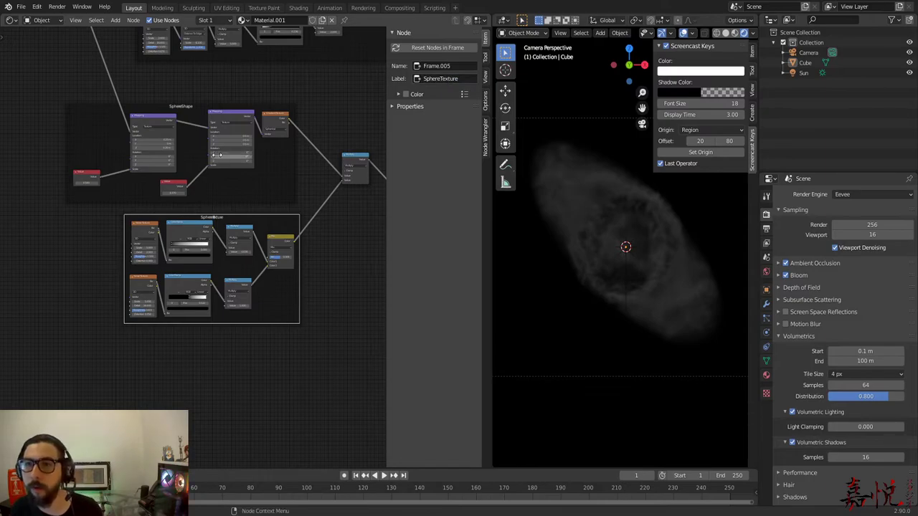
# Step: Hide the node editor's sidebar to make room for the outer ring's nodes
pyautogui.scroll(-10, 265, 186)
pyautogui.moveTo(265, 187); pyautogui.dragTo(239, 424, button='middle')
pyautogui.scroll(4, 280, 198)
pyautogui.moveTo(281, 198); pyautogui.dragTo(225, 304, button='middle')
pyautogui.scroll(3, 232, 300)
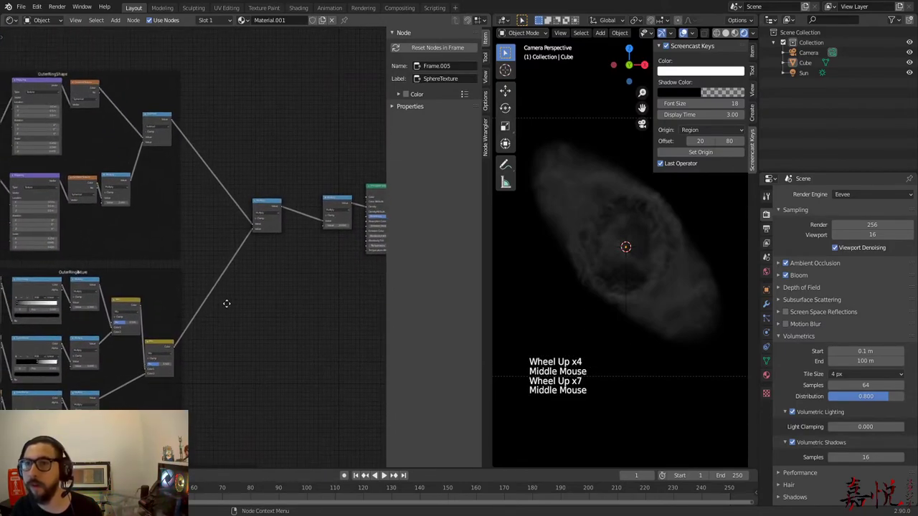
pyautogui.click(300, 333)
pyautogui.press('n')
pyautogui.scroll(-3, 308, 305)
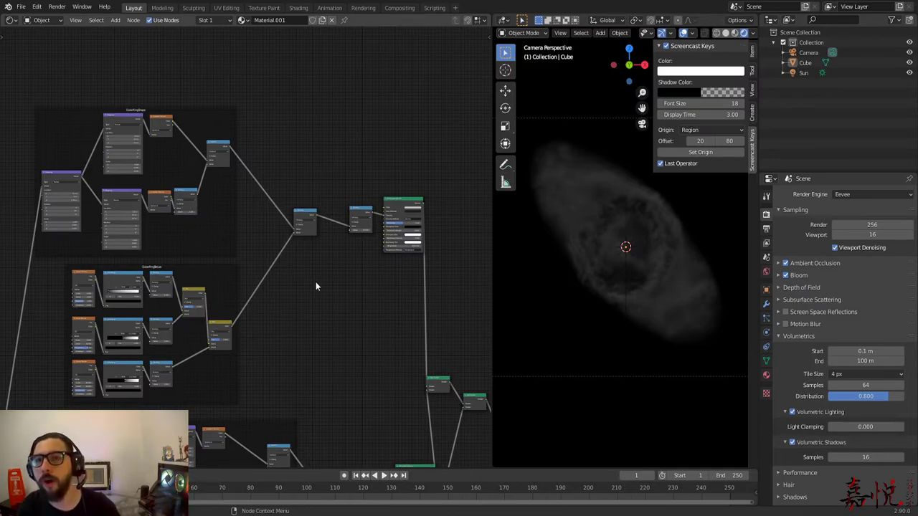
# Step: Examine the outer ring's Principled Volume node, its density inputs and how the volume shaders feed the material output
pyautogui.moveTo(338, 311); pyautogui.dragTo(368, 282, button='middle')
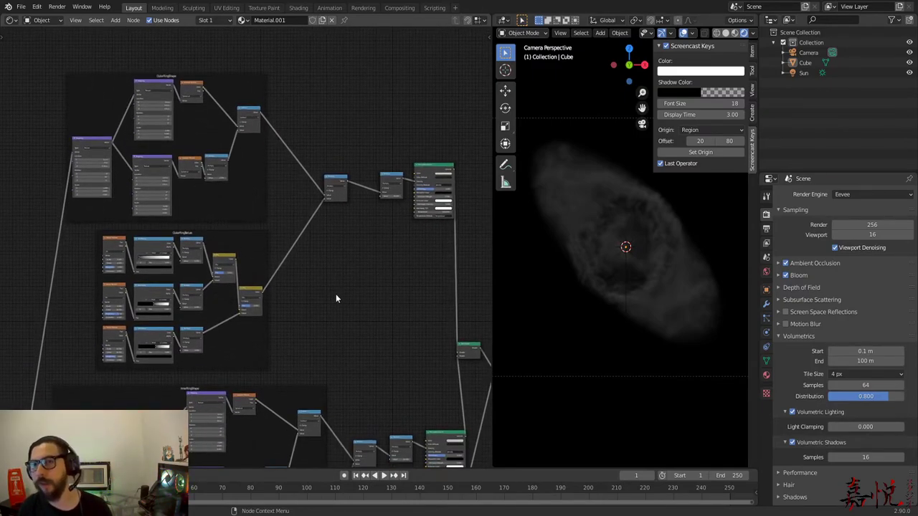
pyautogui.scroll(6, 335, 294)
pyautogui.moveTo(338, 296); pyautogui.dragTo(153, 380, button='middle')
pyautogui.scroll(10, 206, 371)
pyautogui.moveTo(305, 353); pyautogui.dragTo(168, 304, button='middle')
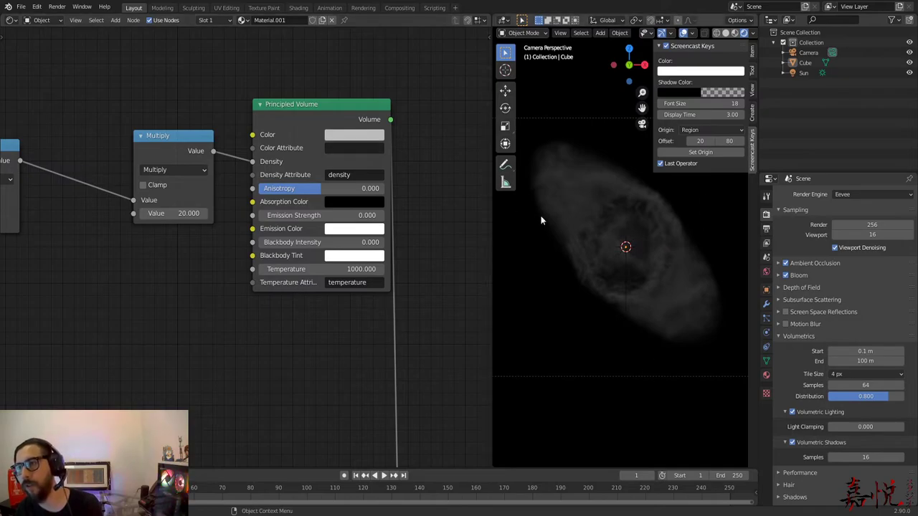
pyautogui.scroll(-2, 549, 293)
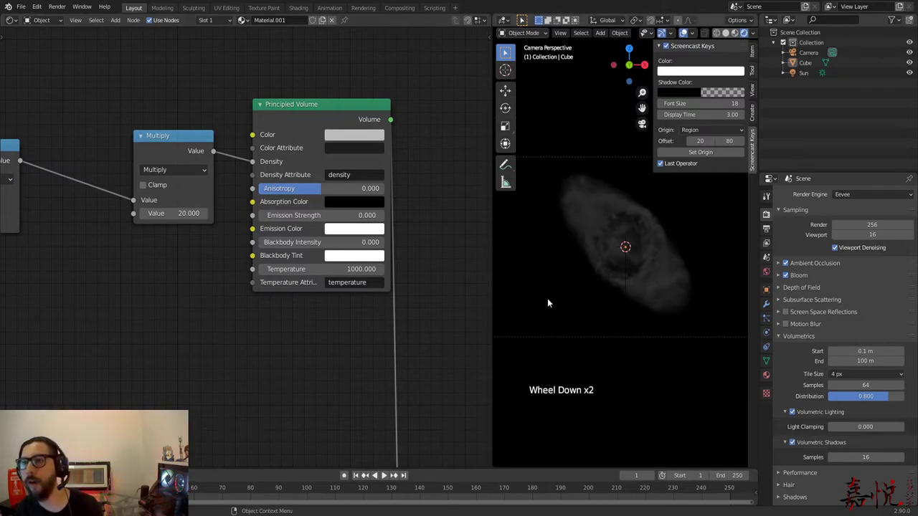
pyautogui.scroll(2, 567, 276)
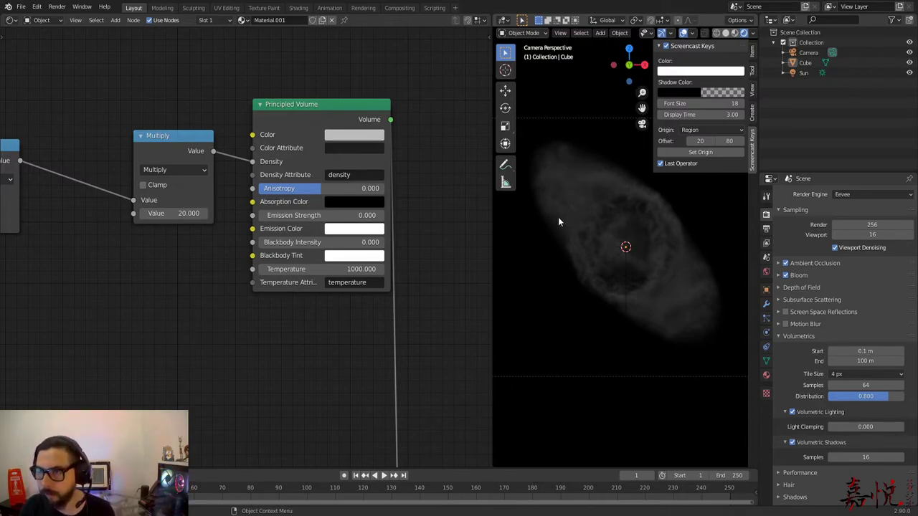
pyautogui.scroll(-9, 262, 342)
pyautogui.moveTo(176, 351); pyautogui.dragTo(335, 386, button='middle')
pyautogui.scroll(-4, 326, 308)
pyautogui.scroll(-1, 332, 309)
pyautogui.scroll(8, 335, 386)
pyautogui.moveTo(344, 243); pyautogui.dragTo(236, 109, button='middle')
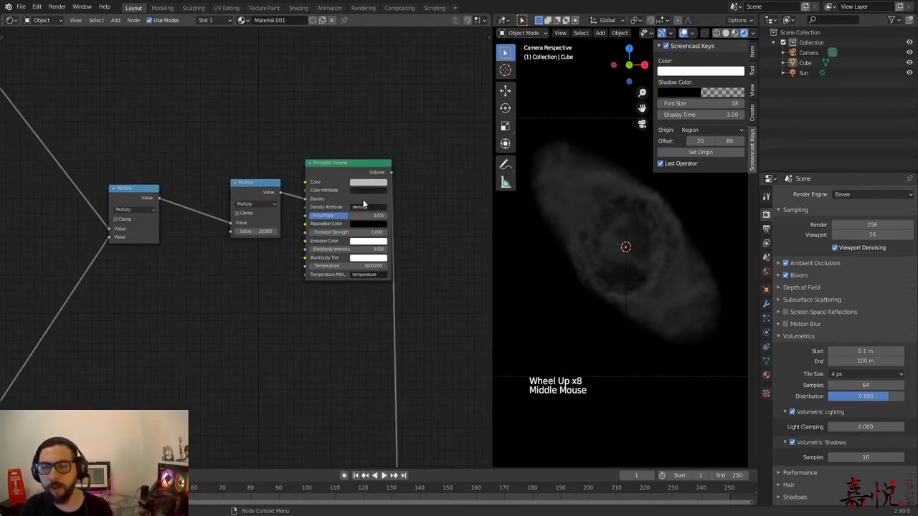
pyautogui.scroll(-3, 287, 348)
pyautogui.moveTo(285, 345); pyautogui.dragTo(284, 187, button='middle')
pyautogui.scroll(1, 301, 230)
pyautogui.scroll(-7, 322, 344)
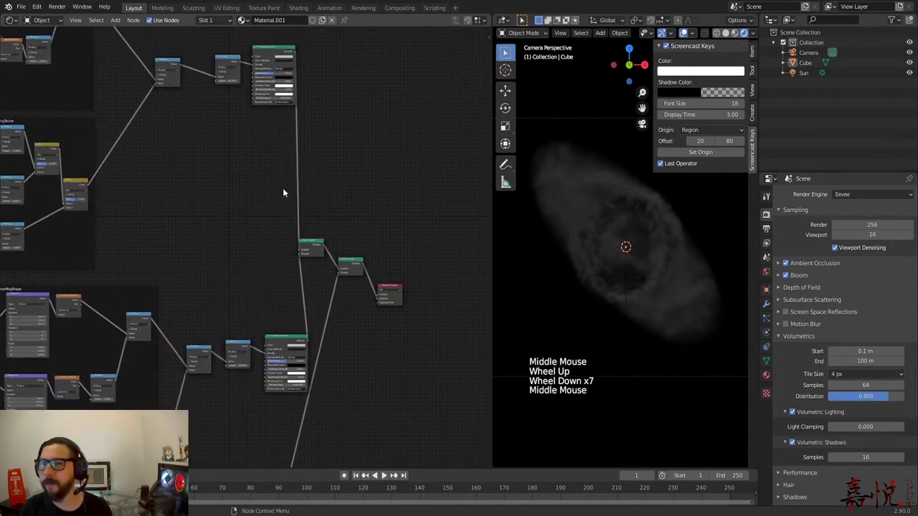
# Step: Move the two Add Shader nodes and the Material Output farther right, away from the Principled Volume nodes
pyautogui.click(320, 231)
pyautogui.moveTo(318, 227); pyautogui.dragTo(418, 305)
pyautogui.moveTo(314, 250); pyautogui.dragTo(408, 247)
pyautogui.click(408, 247)
# Step: Add a ColorRamp node below the outer ring's two Multiply nodes that lead into its Principled Volume
pyautogui.moveTo(252, 213); pyautogui.dragTo(308, 386, button='middle')
pyautogui.scroll(8, 321, 391)
pyautogui.scroll(2, 266, 379)
pyautogui.scroll(1, 266, 380)
pyautogui.scroll(-4, 274, 338)
pyautogui.click(234, 192)
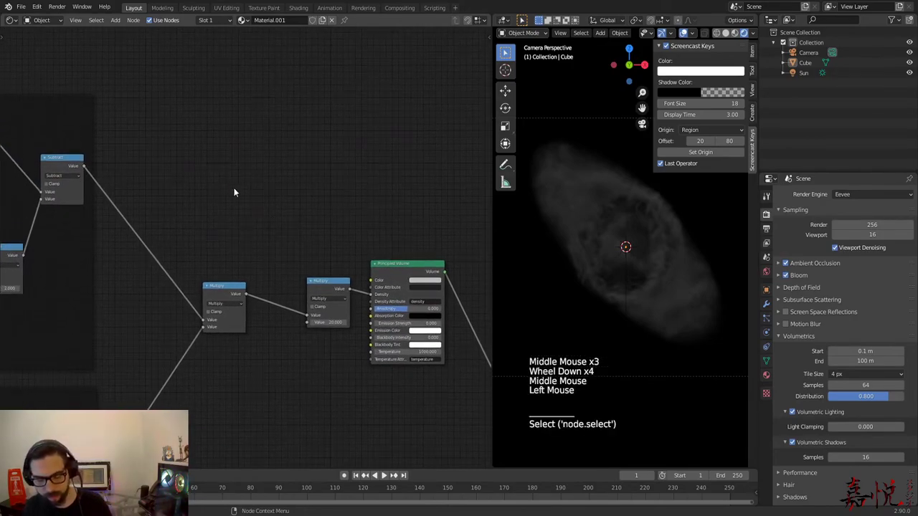
pyautogui.press('shift')
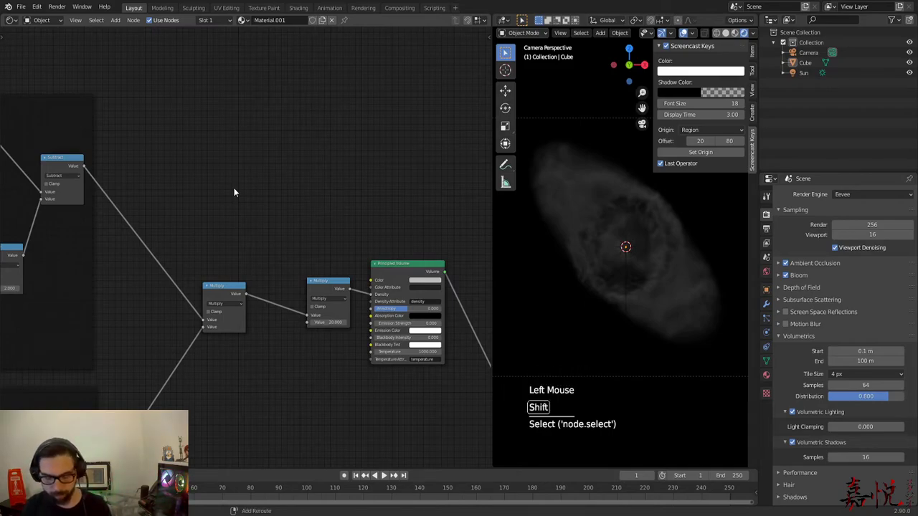
pyautogui.hotkey('shift', 'a')
pyautogui.click(236, 188)
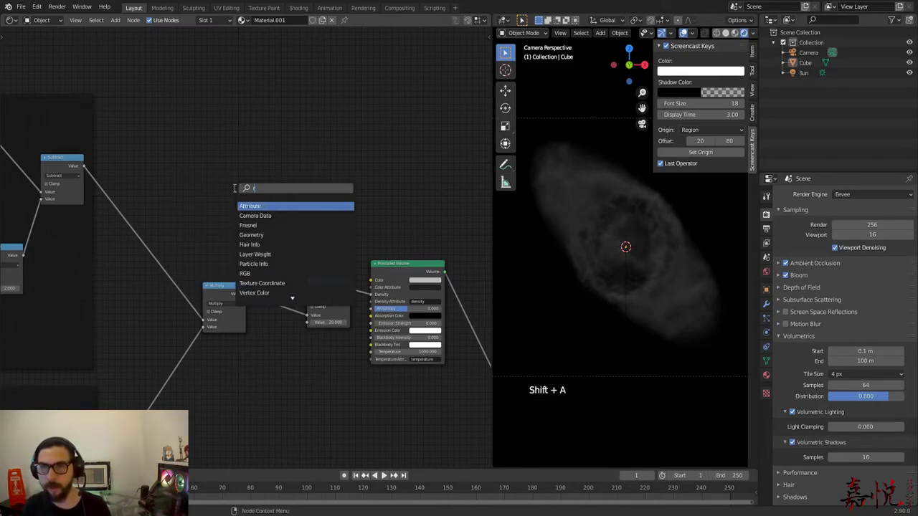
pyautogui.write('ramp')
pyautogui.press('Return')
pyautogui.click(233, 383)
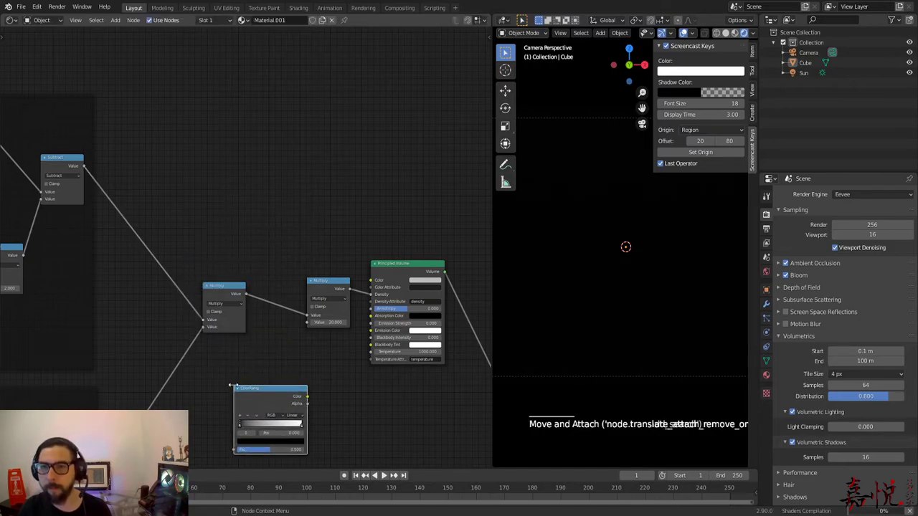
# Step: Connect the first OuterRingTexture Multiply value to the new ColorRamp's Fac and the ramp's Color to the outer ring's Principled Volume Color
pyautogui.moveTo(255, 357); pyautogui.dragTo(353, 129, button='middle')
pyautogui.scroll(2, 280, 317)
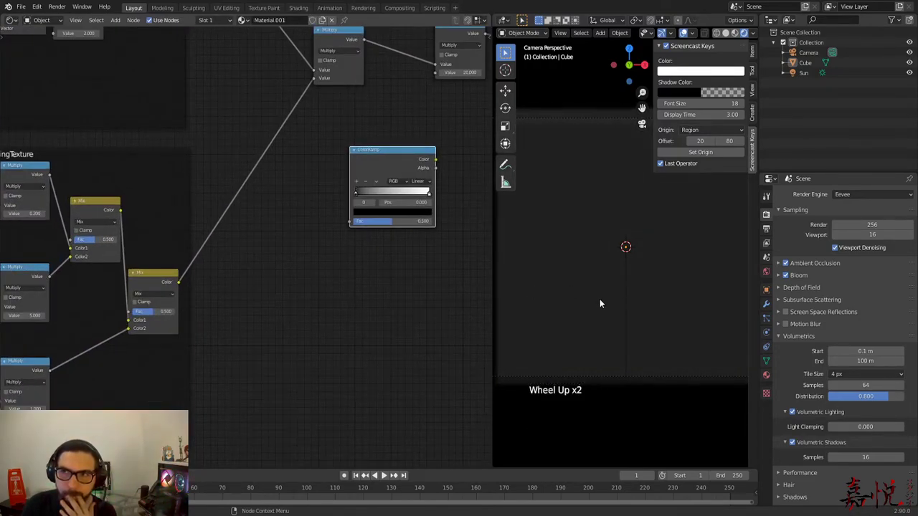
pyautogui.scroll(-4, 283, 321)
pyautogui.moveTo(283, 321); pyautogui.dragTo(368, 333, button='middle')
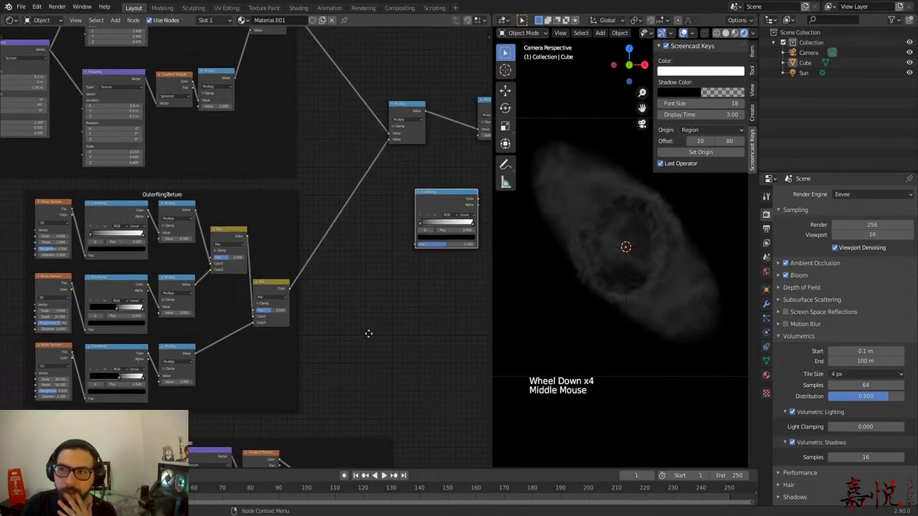
pyautogui.scroll(2, 363, 337)
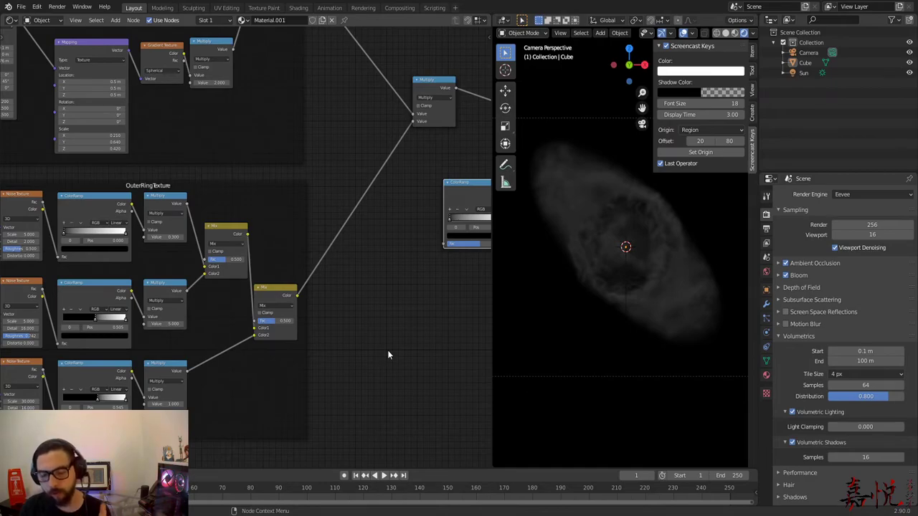
pyautogui.moveTo(404, 338); pyautogui.dragTo(367, 369, button='middle')
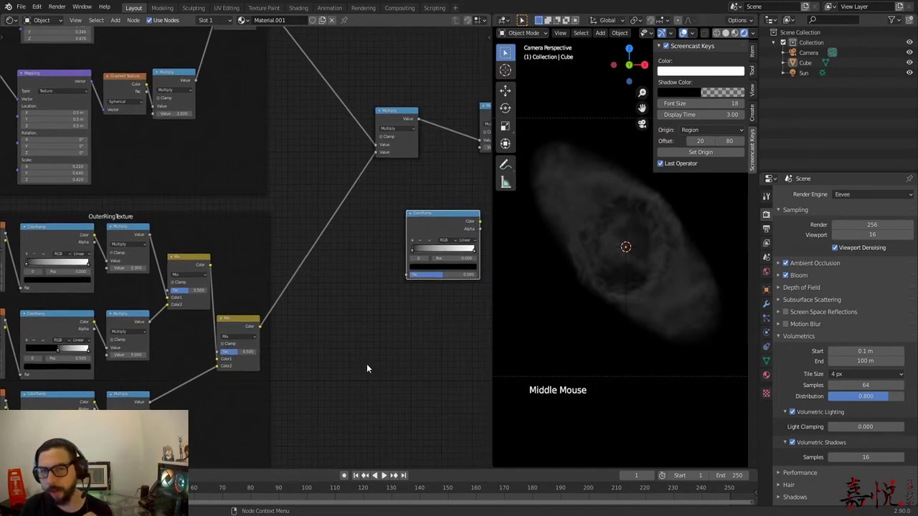
pyautogui.moveTo(334, 332); pyautogui.dragTo(490, 304, button='middle')
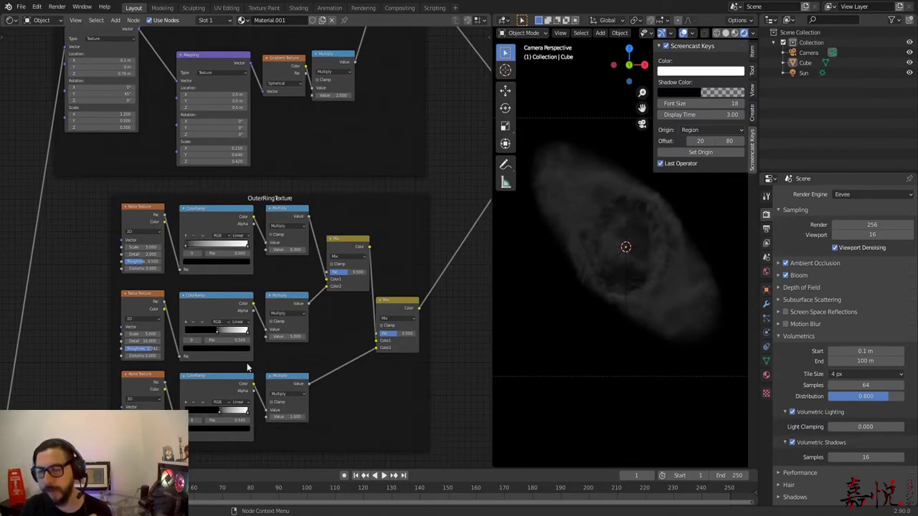
pyautogui.scroll(-4, 344, 330)
pyautogui.scroll(1, 411, 318)
pyautogui.moveTo(411, 319); pyautogui.dragTo(281, 346, button='middle')
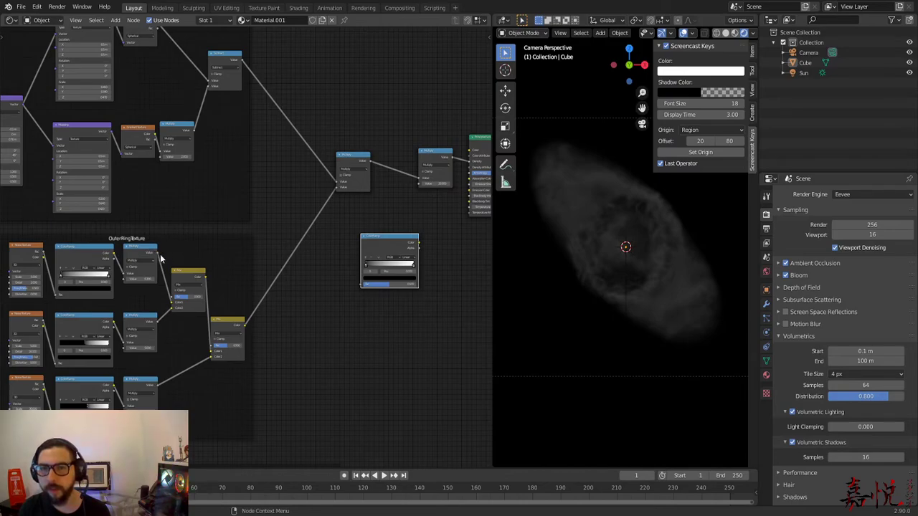
pyautogui.moveTo(156, 253); pyautogui.dragTo(360, 286)
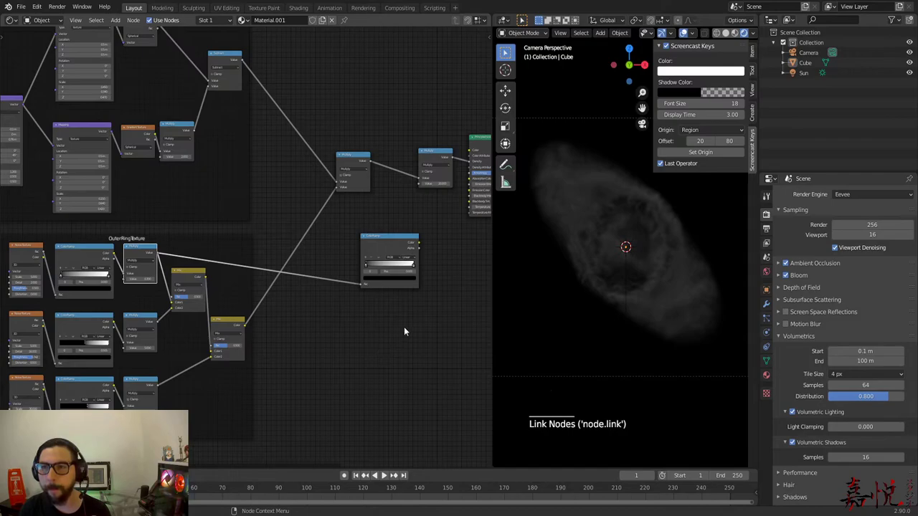
pyautogui.moveTo(404, 326); pyautogui.dragTo(330, 353, button='middle')
pyautogui.moveTo(310, 266); pyautogui.dragTo(396, 188)
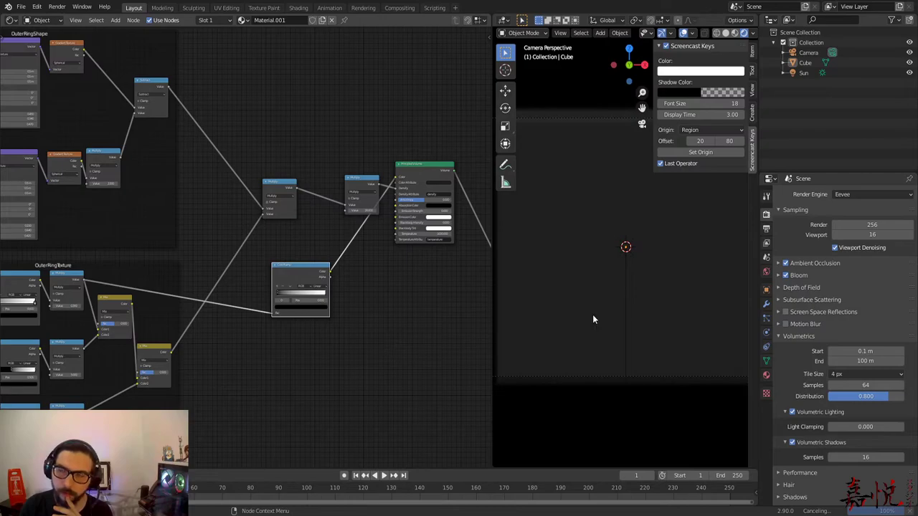
# Step: Inspect the ring in the viewport and the new ColorRamp, then switch to the browser's Helix nebula reference photo
pyautogui.scroll(2, 591, 282)
pyautogui.scroll(6, 301, 309)
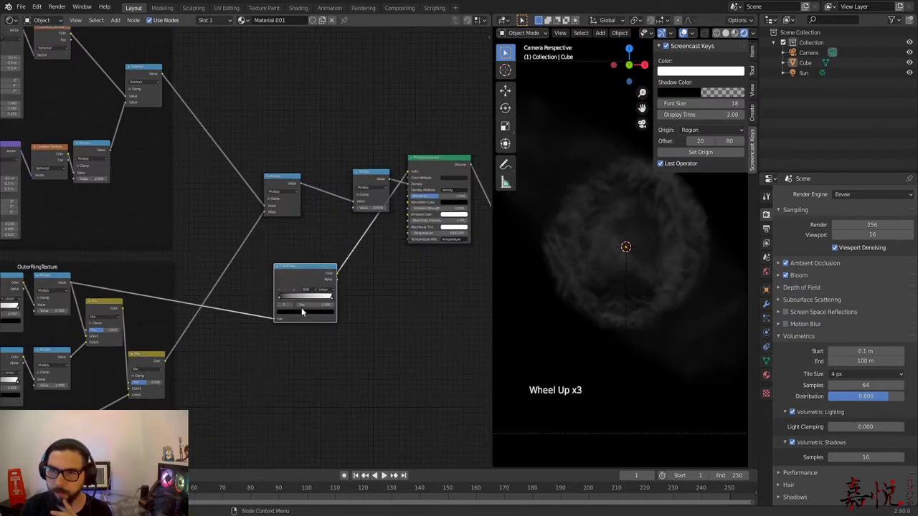
pyautogui.click(295, 321)
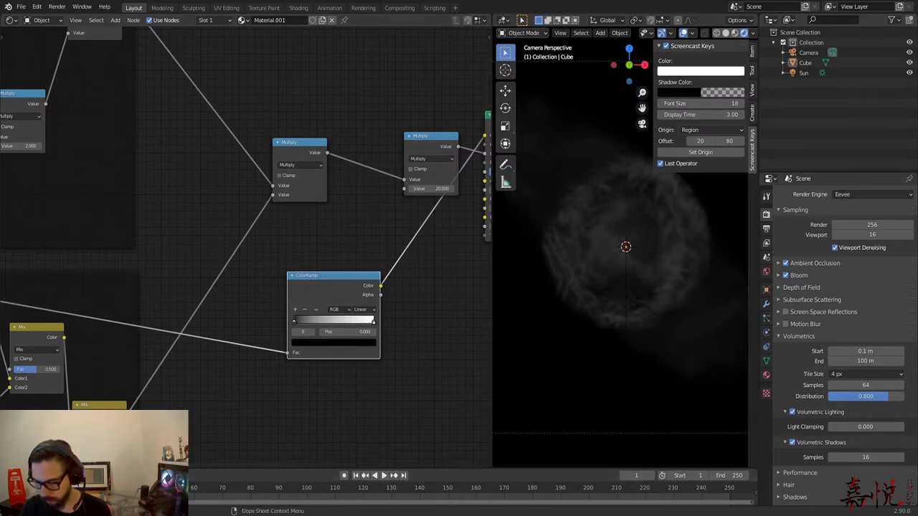
pyautogui.hotkey('alt', 'Tab')
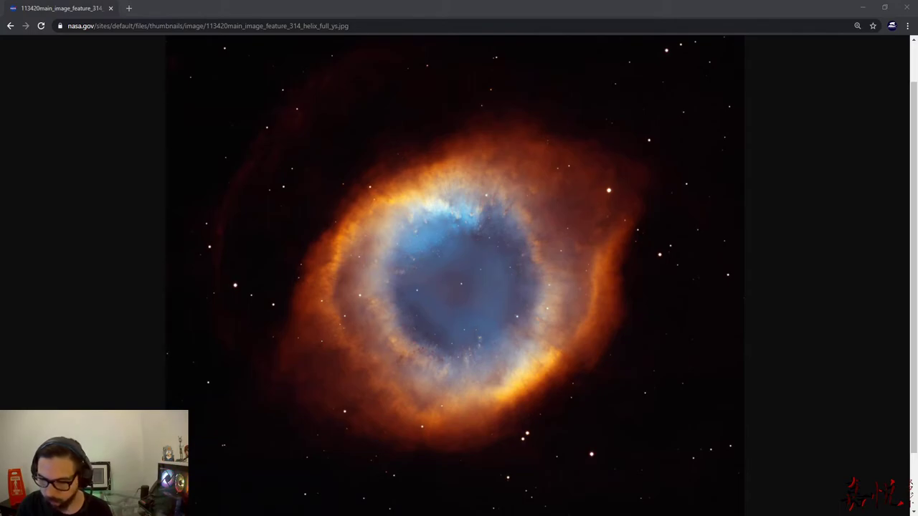
# Step: Switch back to Blender and set the outer ring ColorRamp's black stop to bright orange
pyautogui.hotkey('alt', 'Tab')
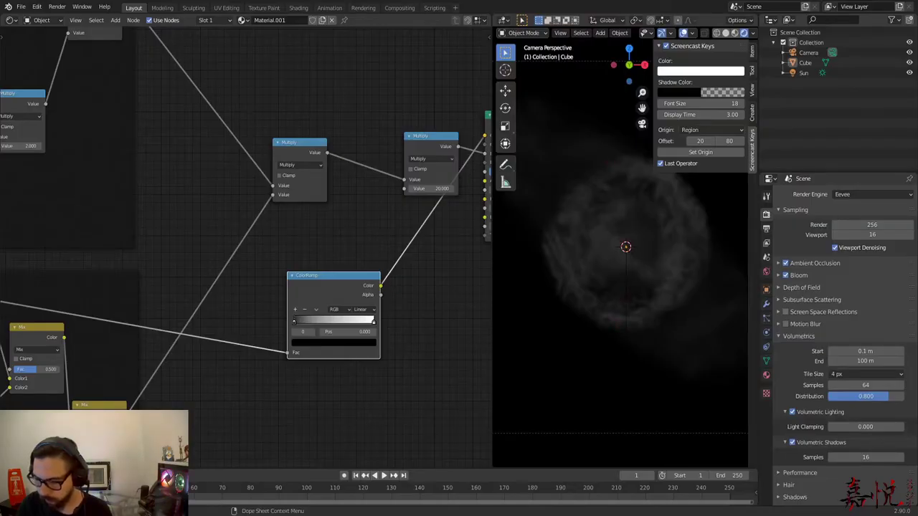
pyautogui.scroll(1, 426, 263)
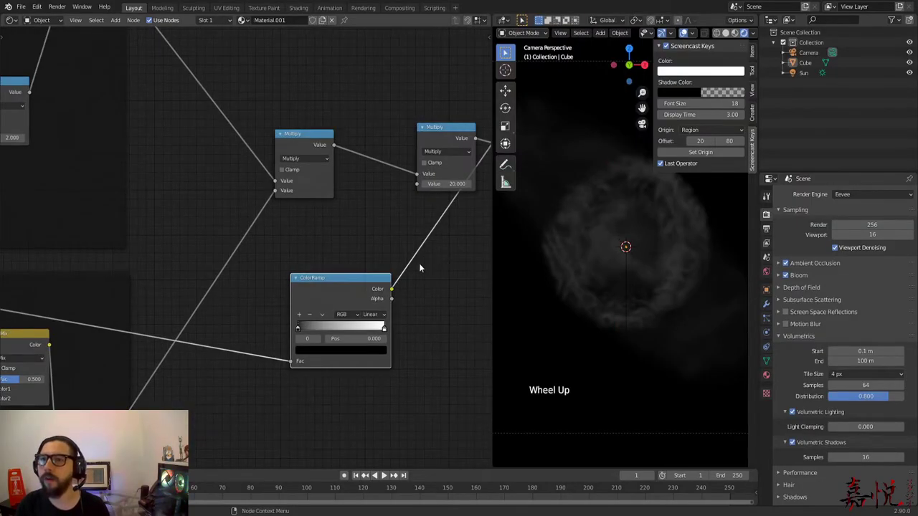
pyautogui.scroll(-3, 359, 297)
pyautogui.scroll(4, 359, 297)
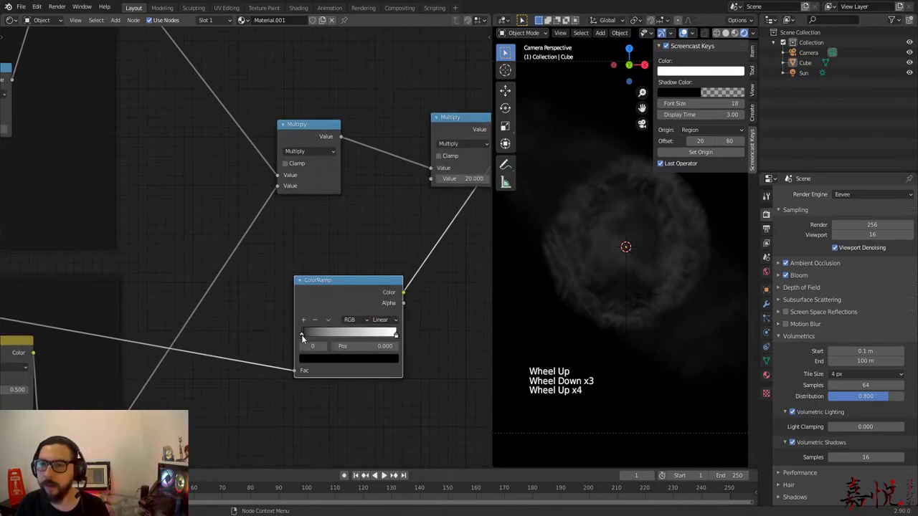
pyautogui.doubleClick(302, 335)
pyautogui.click(315, 359)
pyautogui.moveTo(379, 278); pyautogui.dragTo(379, 220)
pyautogui.moveTo(318, 281)
pyautogui.mouseDown()
pyautogui.moveTo(337, 289)
pyautogui.moveTo(325, 291)
pyautogui.mouseUp()
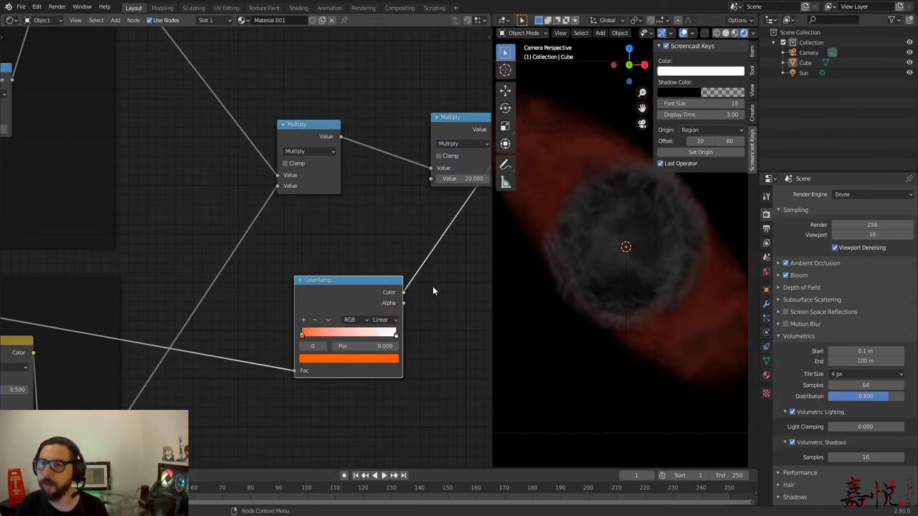
# Step: Shift the ColorRamp's orange stop to about a third of the ramp and add a light pink stop at position 0
pyautogui.scroll(-2, 433, 287)
pyautogui.scroll(-4, 649, 342)
pyautogui.moveTo(631, 342)
pyautogui.mouseDown(button='middle')
pyautogui.moveTo(551, 350)
pyautogui.moveTo(625, 348)
pyautogui.mouseUp(button='middle')
pyautogui.scroll(6, 624, 330)
pyautogui.keyDown('shift'); pyautogui.moveTo(622, 308); pyautogui.dragTo(624, 352, button='middle'); pyautogui.keyUp('shift')
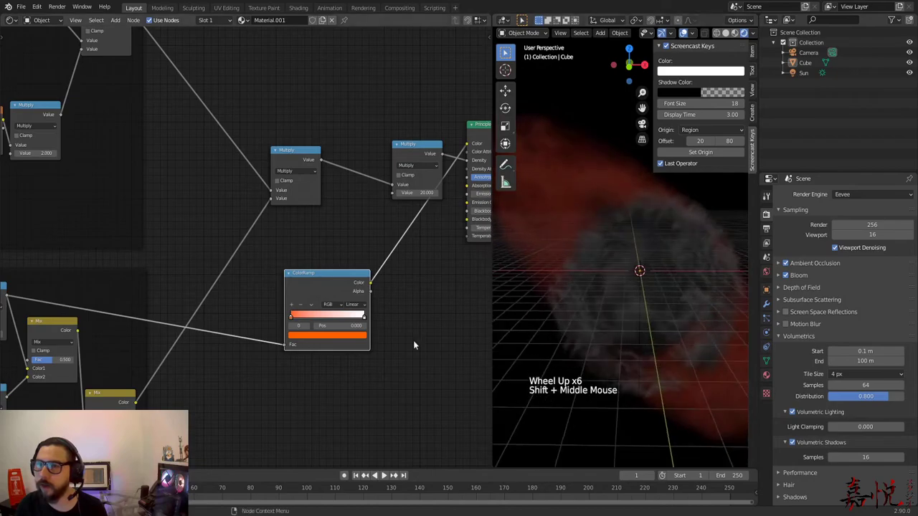
pyautogui.scroll(6, 289, 373)
pyautogui.moveTo(385, 263); pyautogui.dragTo(293, 204, button='middle')
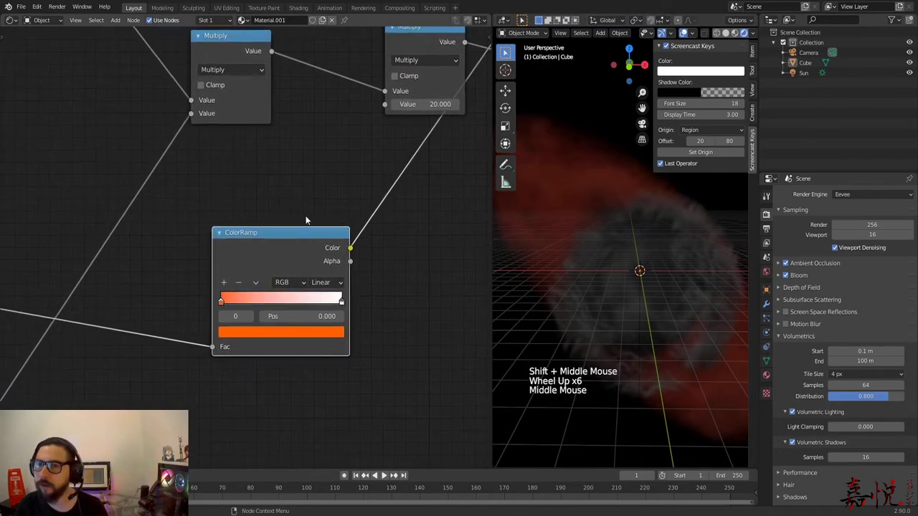
pyautogui.click(221, 304)
pyautogui.moveTo(222, 304); pyautogui.dragTo(293, 302)
pyautogui.click(301, 302)
pyautogui.click(294, 300)
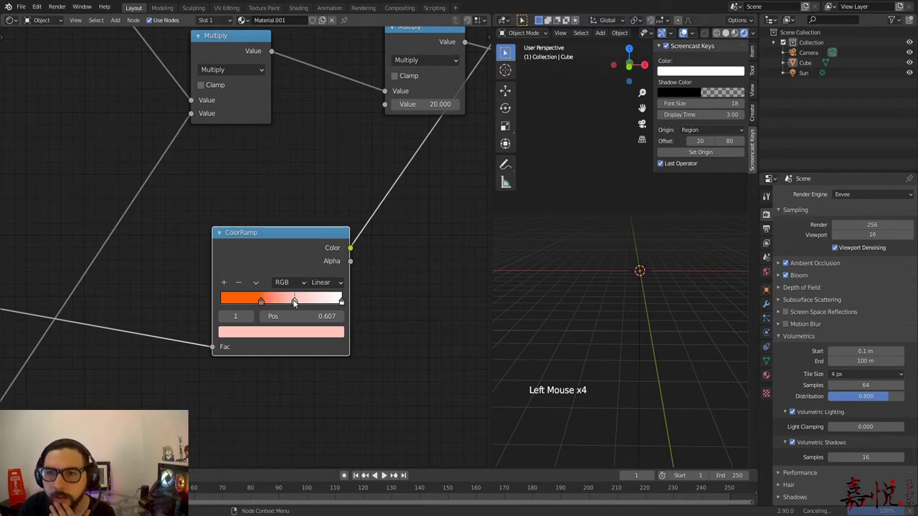
pyautogui.moveTo(295, 302); pyautogui.dragTo(211, 314)
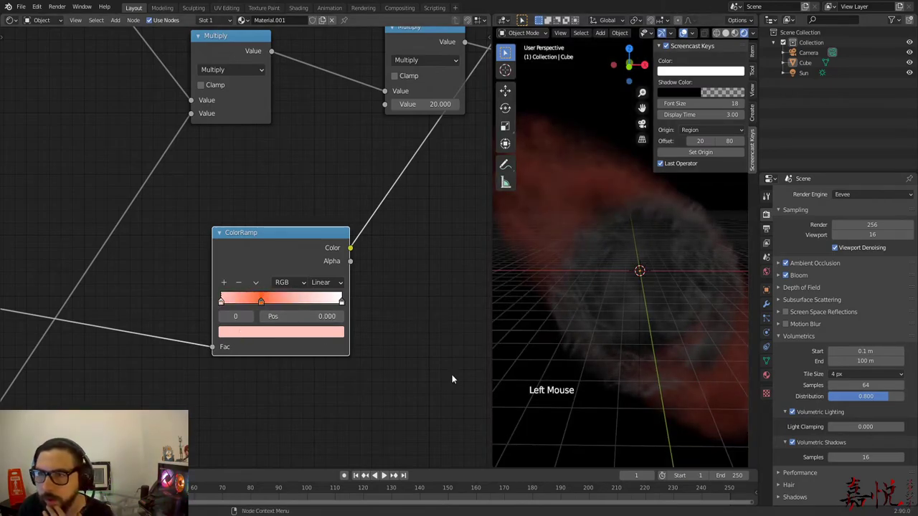
# Step: Examine the ring close up and try a volumetric tile size of 2 px before restoring 4 px
pyautogui.scroll(-3, 653, 395)
pyautogui.moveTo(653, 395); pyautogui.dragTo(653, 329, button='middle')
pyautogui.scroll(3, 643, 389)
pyautogui.scroll(2, 585, 288)
pyautogui.scroll(-2, 701, 370)
pyautogui.scroll(2, 640, 331)
pyautogui.scroll(-1, 648, 326)
pyautogui.click(866, 385)
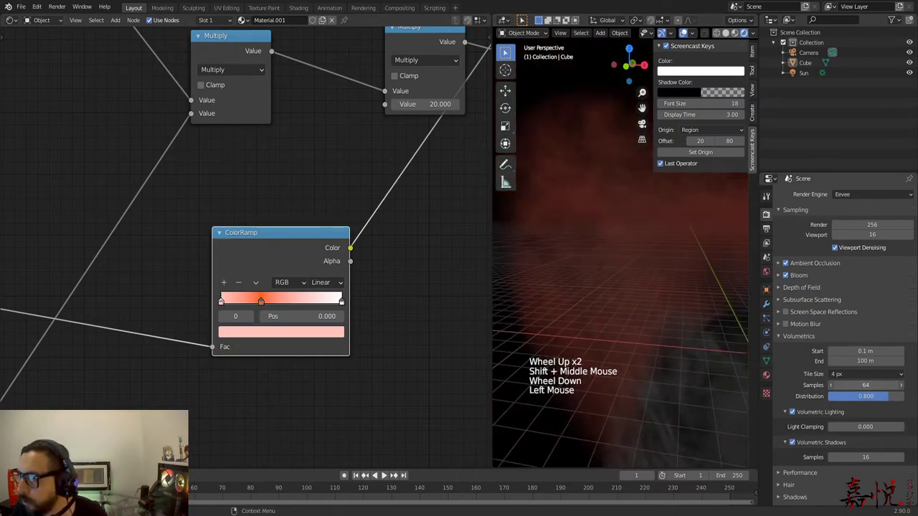
pyautogui.click(845, 375)
pyautogui.click(850, 389)
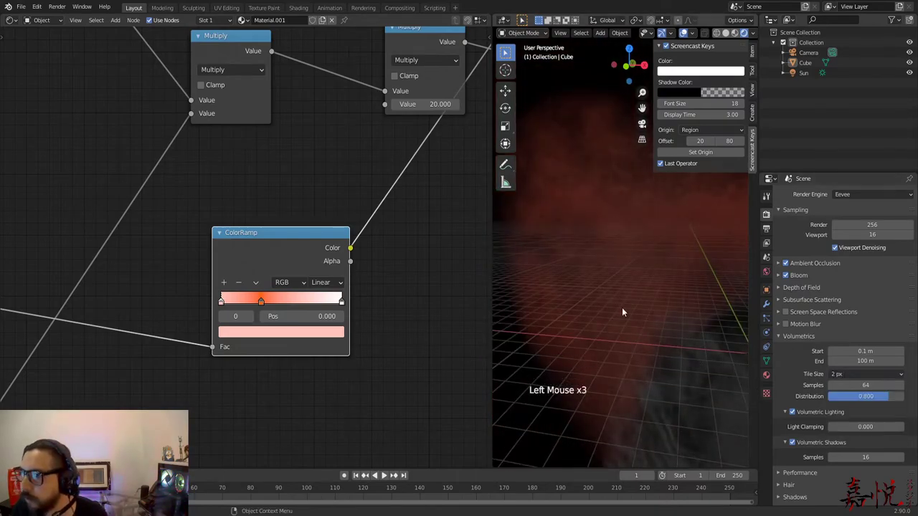
pyautogui.click(838, 374)
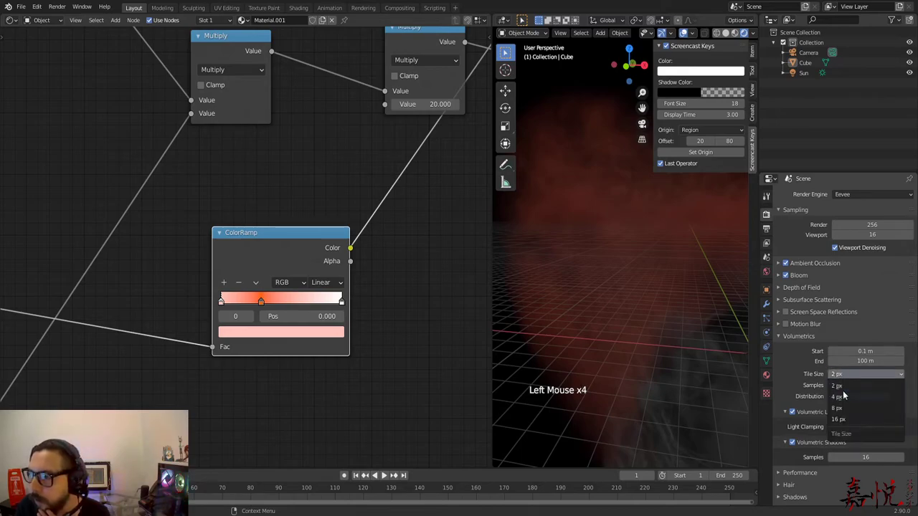
pyautogui.click(840, 399)
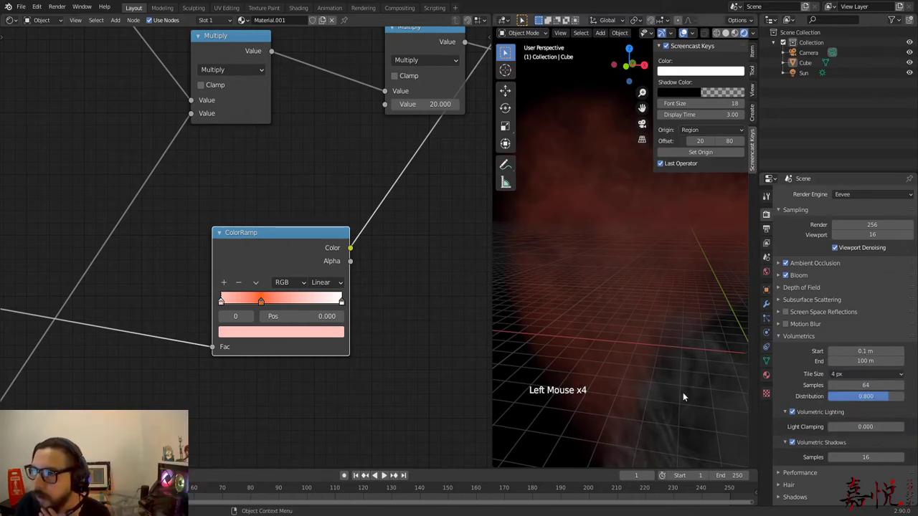
# Step: Change the ramp's first stop from pink to white and move the orange stop to position 0.164
pyautogui.moveTo(263, 302); pyautogui.dragTo(231, 323)
pyautogui.click(220, 302)
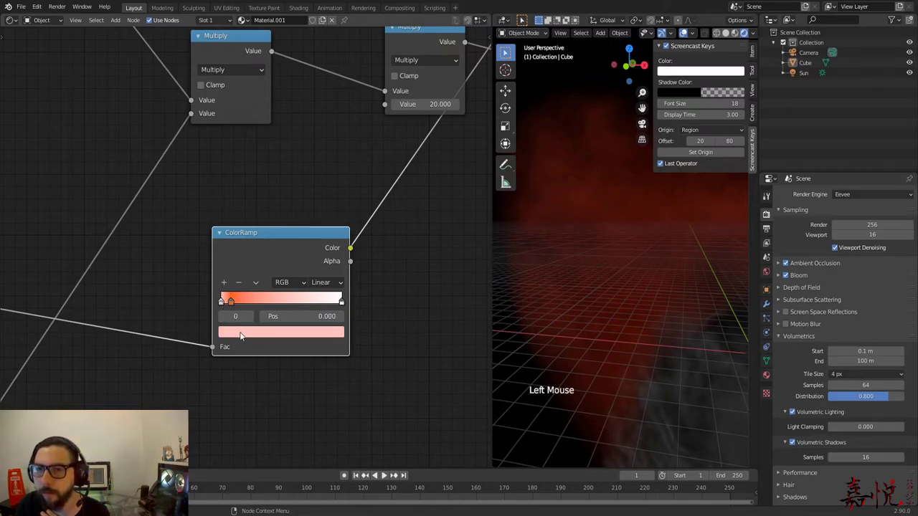
pyautogui.click(241, 333)
pyautogui.click(318, 199)
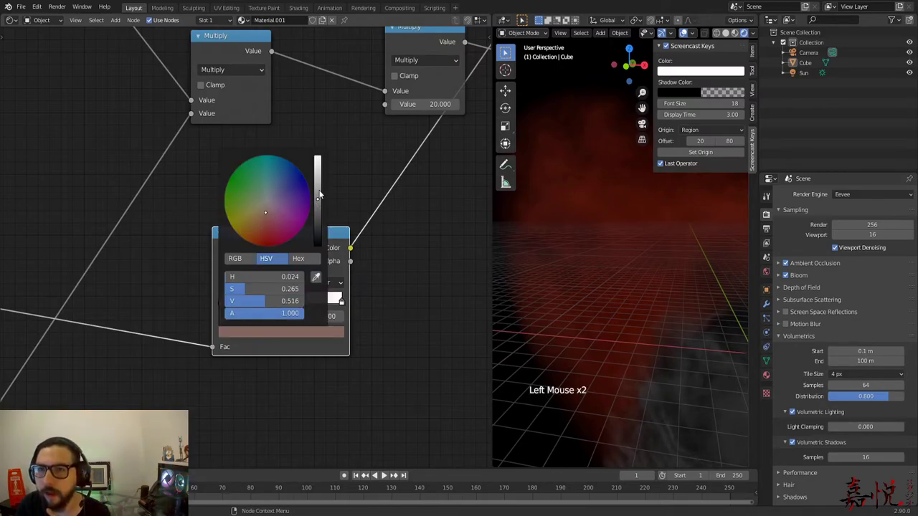
pyautogui.moveTo(318, 196); pyautogui.dragTo(318, 154)
pyautogui.moveTo(282, 290); pyautogui.dragTo(250, 302)
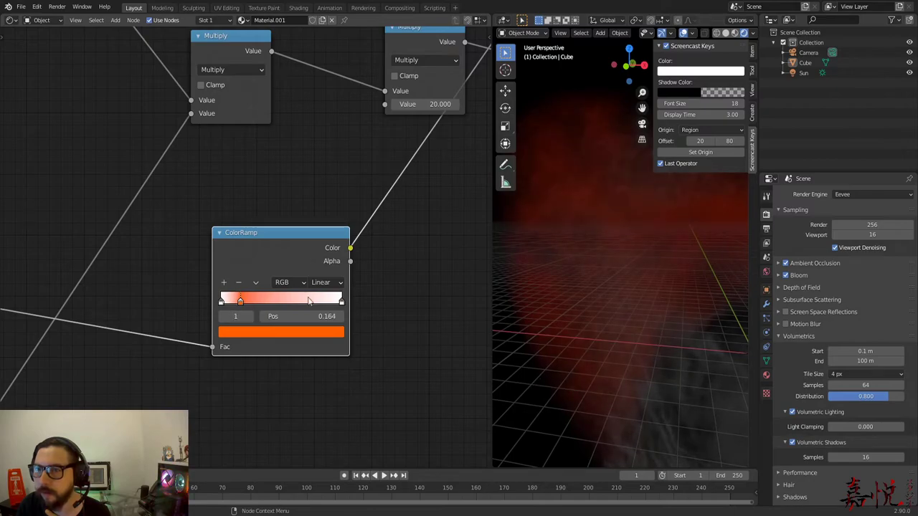
# Step: Try the ramp's white end stop at position 0.414 and check the effect on the cloud up close
pyautogui.moveTo(340, 302); pyautogui.dragTo(271, 302)
pyautogui.scroll(-4, 617, 358)
pyautogui.scroll(5, 616, 352)
pyautogui.scroll(-7, 616, 352)
pyautogui.scroll(3, 621, 359)
pyautogui.scroll(5, 622, 344)
pyautogui.scroll(-3, 588, 353)
pyautogui.scroll(3, 584, 352)
pyautogui.scroll(-1, 589, 353)
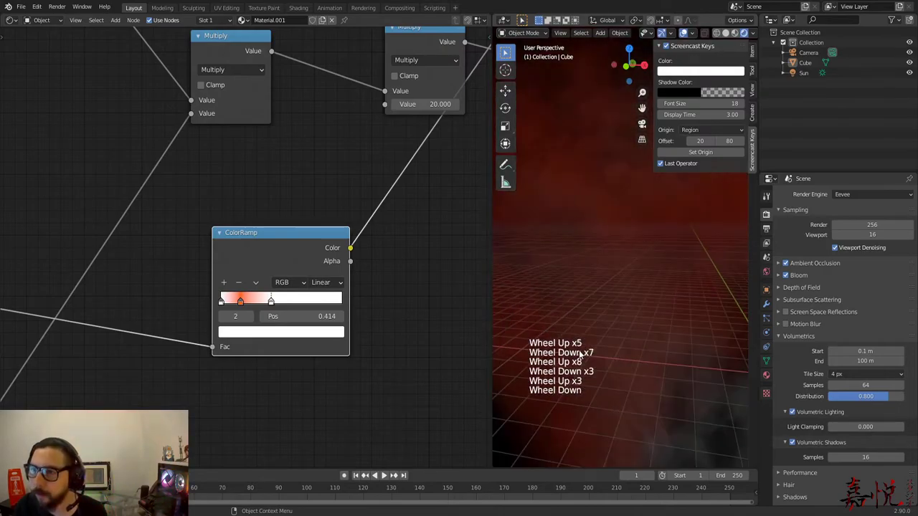
pyautogui.keyDown('shift'); pyautogui.moveTo(588, 353); pyautogui.dragTo(609, 362, button='middle'); pyautogui.keyUp('shift')
pyautogui.scroll(-2, 610, 366)
pyautogui.scroll(3, 244, 273)
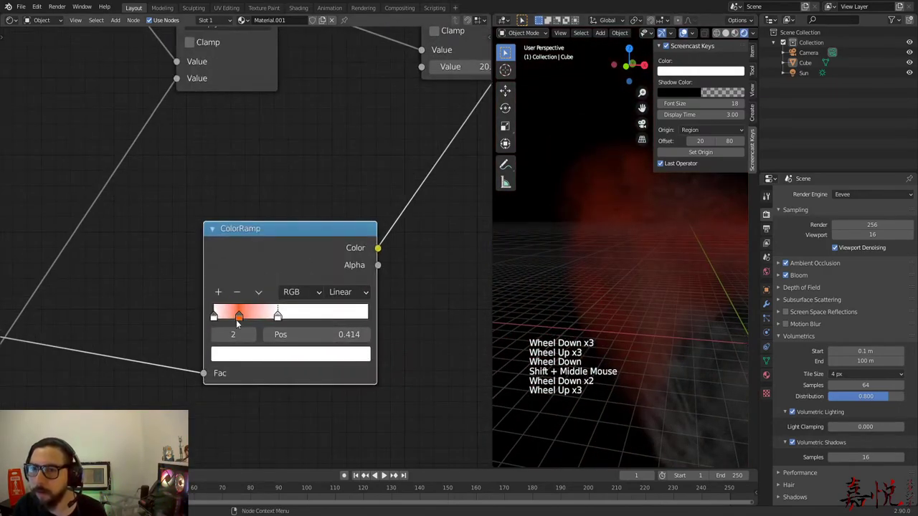
# Step: Delete the ramp's last white stop and move the orange stop to position 0.091, checking the cloud from another angle
pyautogui.click(278, 320)
pyautogui.click(237, 293)
pyautogui.moveTo(238, 320)
pyautogui.mouseDown()
pyautogui.moveTo(283, 329)
pyautogui.moveTo(227, 323)
pyautogui.mouseUp()
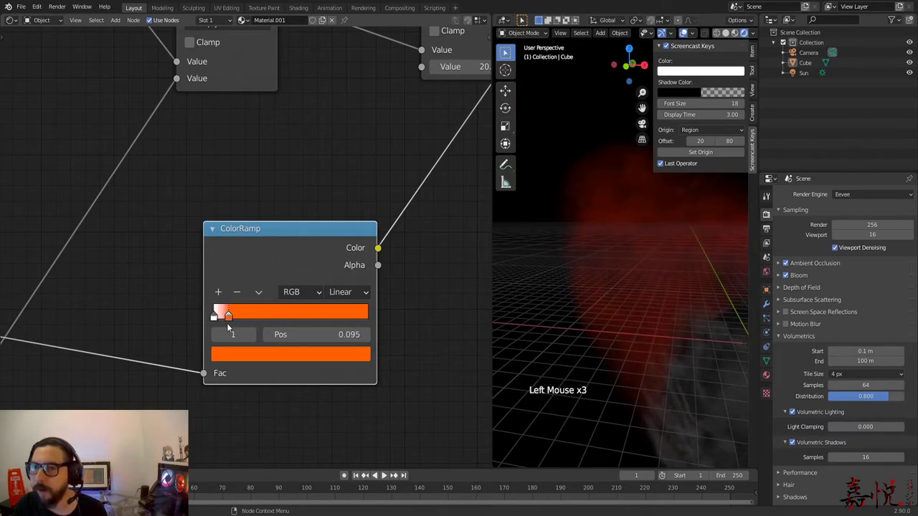
pyautogui.scroll(-5, 658, 324)
pyautogui.moveTo(659, 324); pyautogui.dragTo(608, 296, button='middle')
pyautogui.scroll(1, 594, 307)
pyautogui.scroll(3, 599, 311)
pyautogui.scroll(-3, 605, 296)
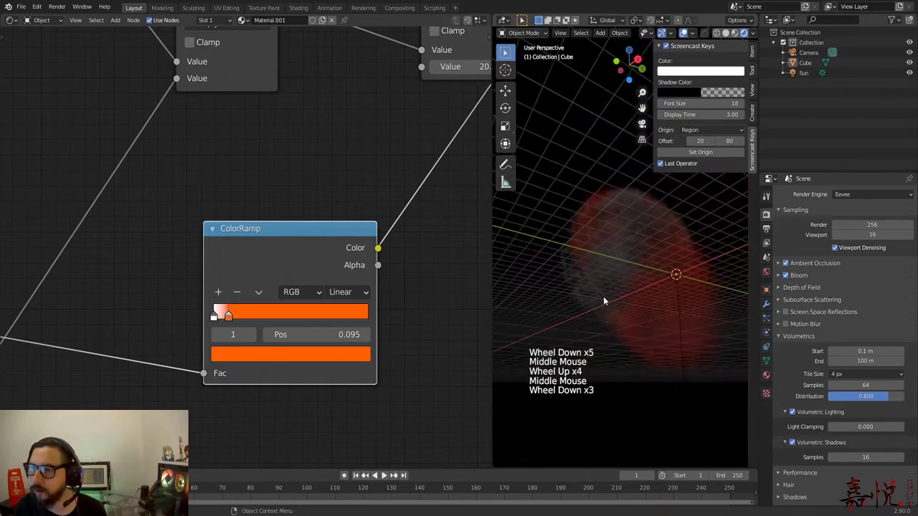
pyautogui.click(228, 321)
pyautogui.moveTo(229, 320); pyautogui.dragTo(227, 317)
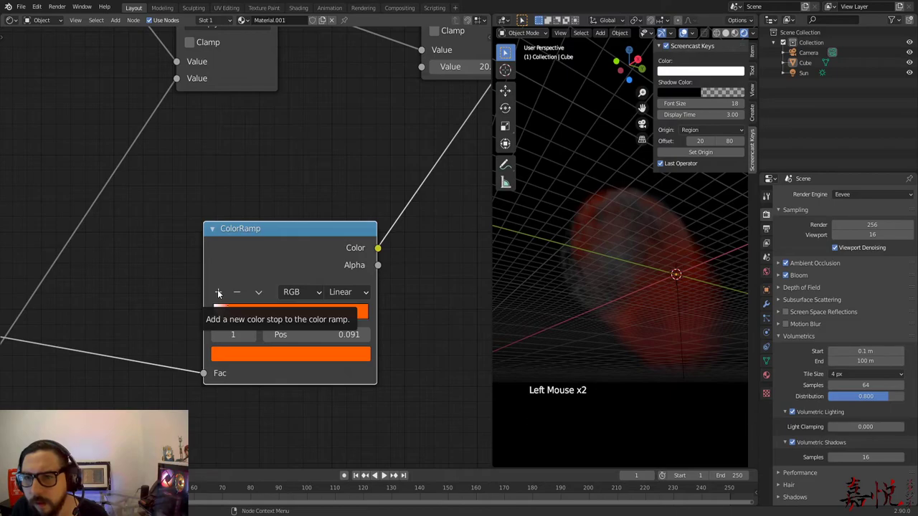
# Step: Add a light pink stop between the ramp's white and orange stops and place the orange stop at position 0.236
pyautogui.moveTo(541, 276); pyautogui.dragTo(605, 304, button='middle')
pyautogui.scroll(2, 607, 304)
pyautogui.scroll(3, 647, 332)
pyautogui.keyDown('shift'); pyautogui.moveTo(647, 332); pyautogui.dragTo(621, 315, button='middle'); pyautogui.keyUp('shift')
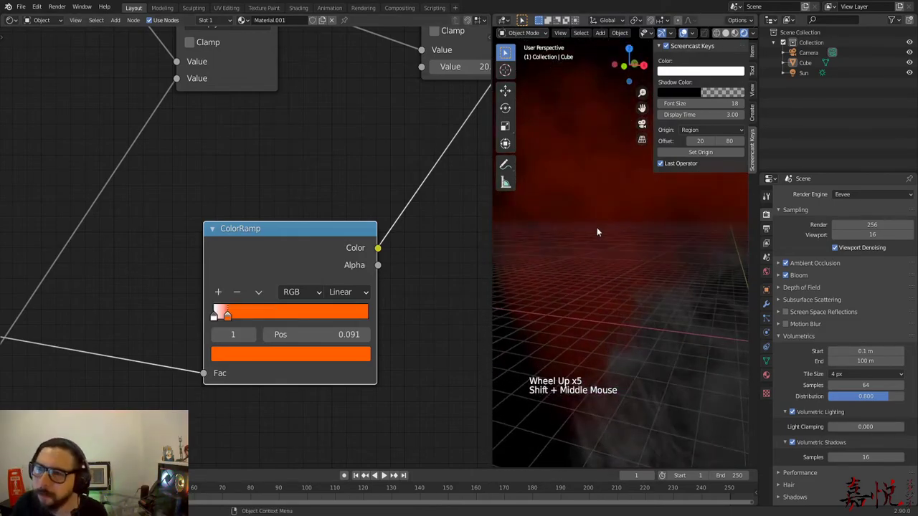
pyautogui.scroll(-2, 595, 229)
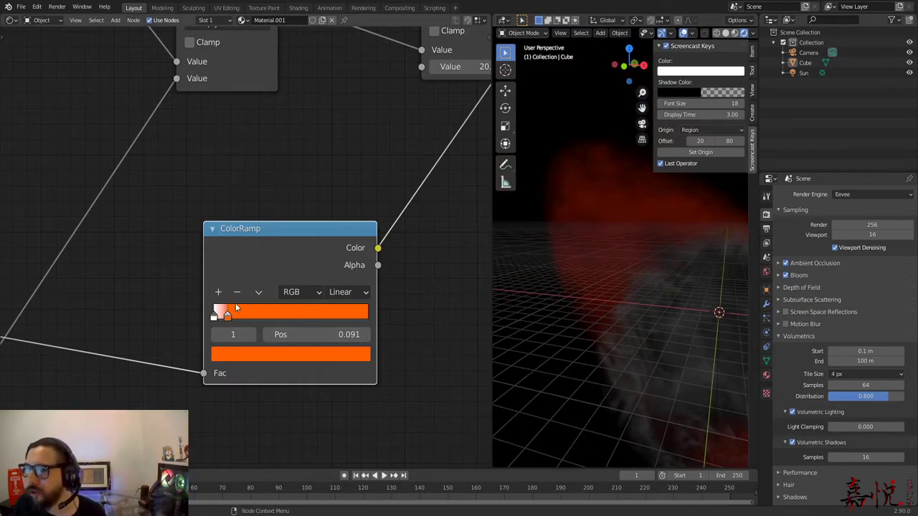
pyautogui.moveTo(227, 316); pyautogui.dragTo(304, 329)
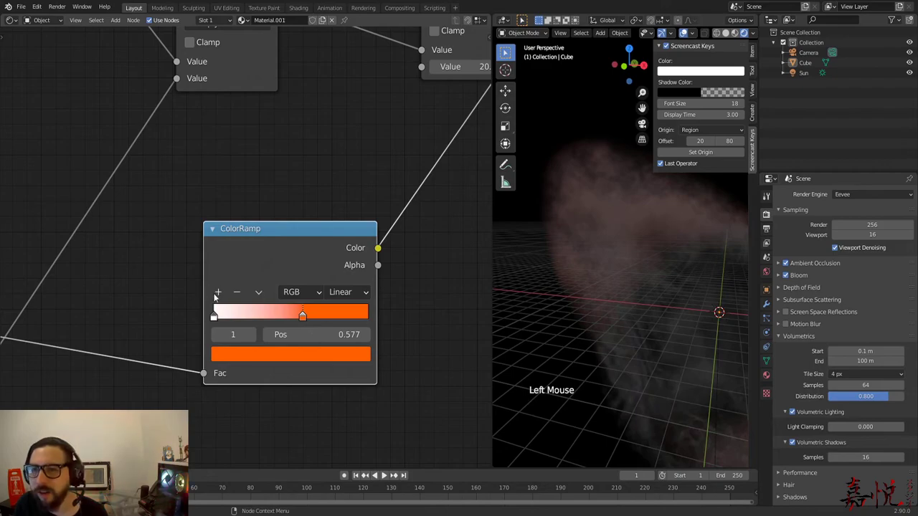
pyautogui.click(219, 293)
pyautogui.moveTo(303, 316); pyautogui.dragTo(264, 319)
pyautogui.click(259, 316)
# Step: Place the pink stop at position 0.139 with the orange stop just after it, and check the whole nebula
pyautogui.moveTo(577, 307); pyautogui.dragTo(596, 260, button='middle')
pyautogui.scroll(1, 616, 288)
pyautogui.scroll(-1, 618, 295)
pyautogui.scroll(2, 618, 295)
pyautogui.scroll(1, 618, 295)
pyautogui.scroll(-3, 577, 266)
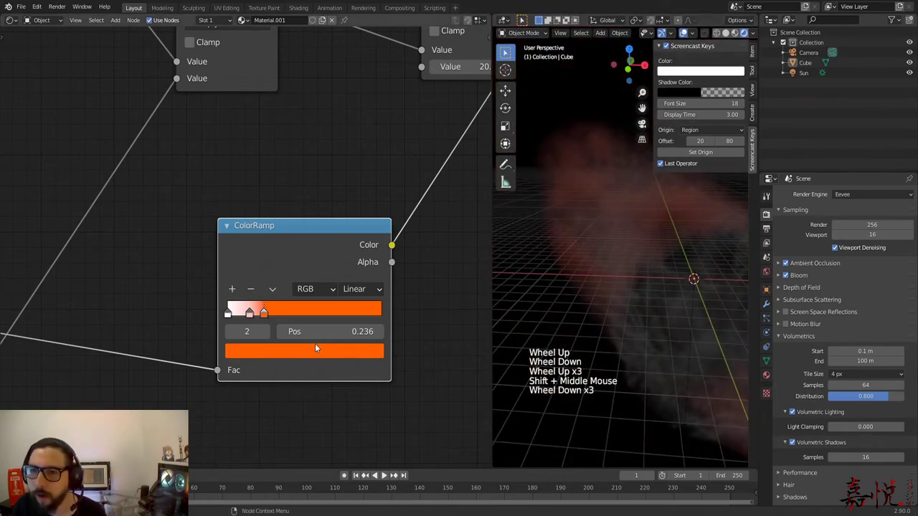
pyautogui.scroll(6, 301, 341)
pyautogui.moveTo(249, 354)
pyautogui.mouseDown()
pyautogui.moveTo(238, 352)
pyautogui.moveTo(259, 352)
pyautogui.moveTo(240, 347)
pyautogui.moveTo(259, 349)
pyautogui.mouseUp()
pyautogui.click(278, 345)
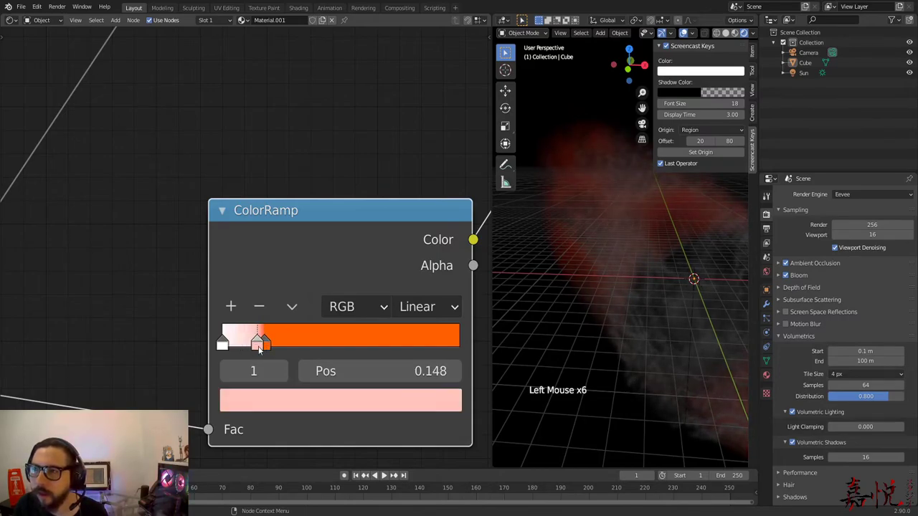
pyautogui.scroll(-4, 675, 361)
pyautogui.moveTo(675, 360)
pyautogui.mouseDown(button='middle')
pyautogui.moveTo(647, 349)
pyautogui.moveTo(600, 299)
pyautogui.moveTo(699, 368)
pyautogui.moveTo(679, 352)
pyautogui.moveTo(625, 359)
pyautogui.moveTo(685, 352)
pyautogui.moveTo(674, 355)
pyautogui.mouseUp(button='middle')
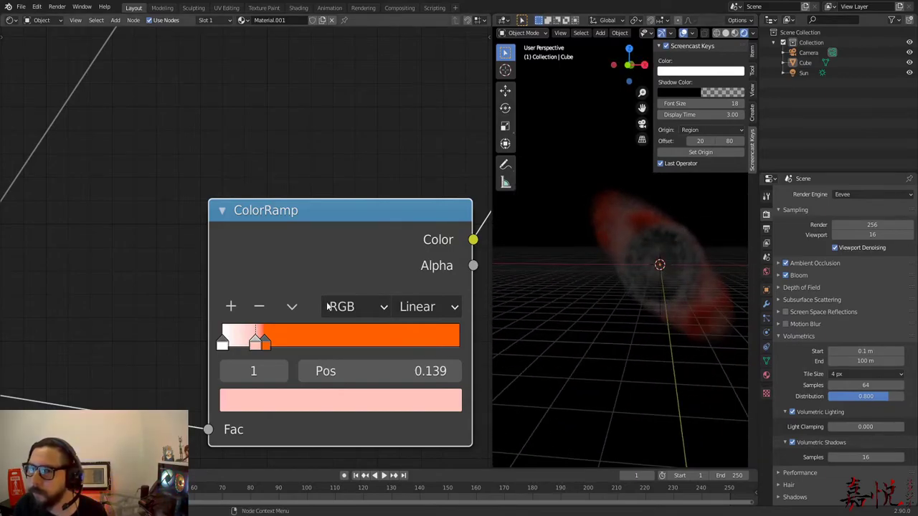
# Step: Duplicate the outer ring's ColorRamp node and place the copy directly below the original
pyautogui.scroll(-9, 170, 314)
pyautogui.moveTo(157, 373); pyautogui.dragTo(192, 276, button='middle')
pyautogui.scroll(-13, 395, 301)
pyautogui.scroll(1, 318, 322)
pyautogui.scroll(6, 371, 340)
pyautogui.click(324, 129)
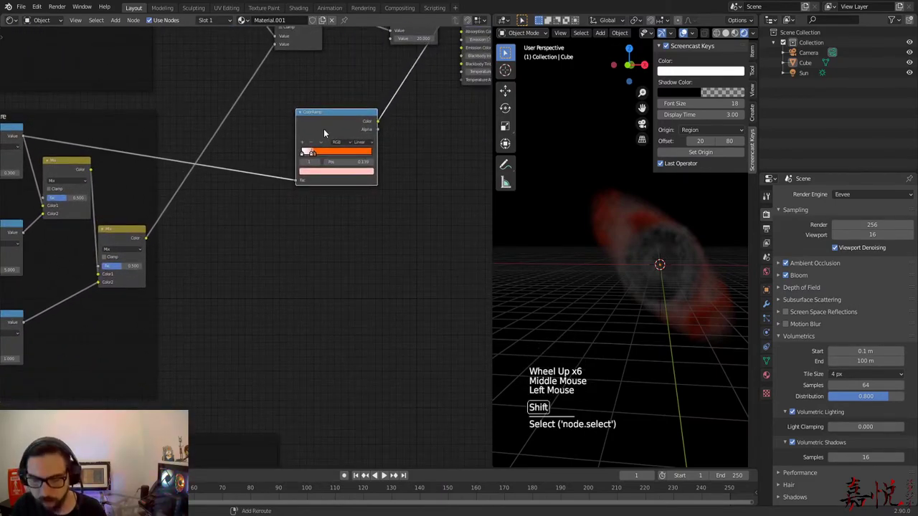
pyautogui.hotkey('shift', 'd')
pyautogui.click(325, 226)
# Step: Connect the second OuterRingTexture Multiply value to the duplicated ColorRamp's Fac
pyautogui.moveTo(228, 270); pyautogui.dragTo(323, 298, button='middle')
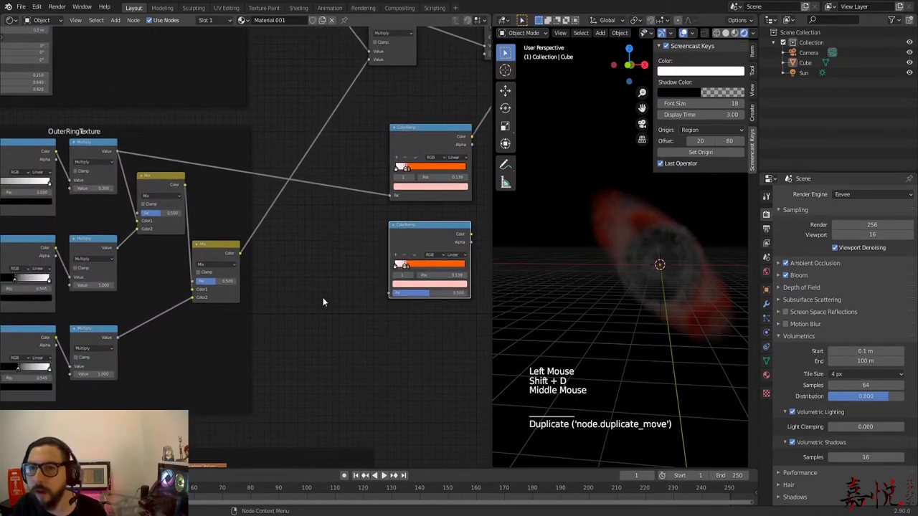
pyautogui.moveTo(114, 251); pyautogui.dragTo(231, 268)
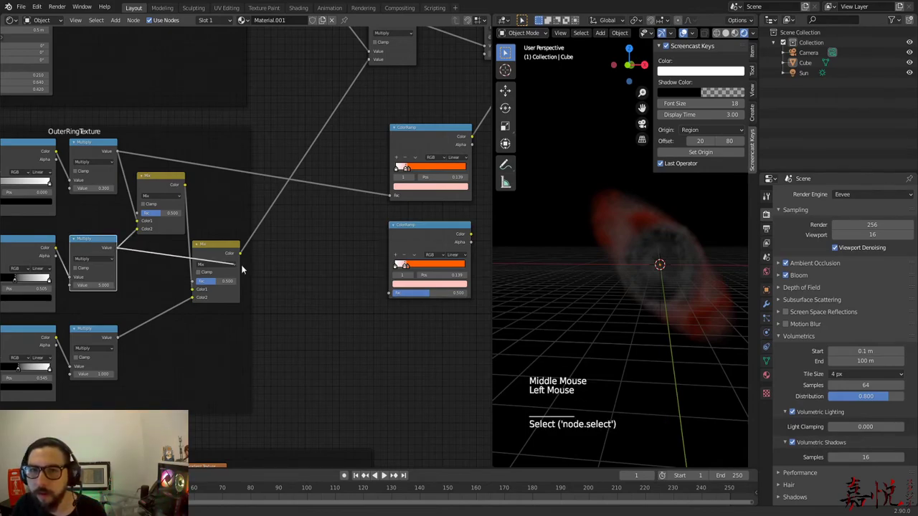
pyautogui.moveTo(390, 292); pyautogui.dragTo(392, 294)
pyautogui.moveTo(442, 326); pyautogui.dragTo(262, 376, button='middle')
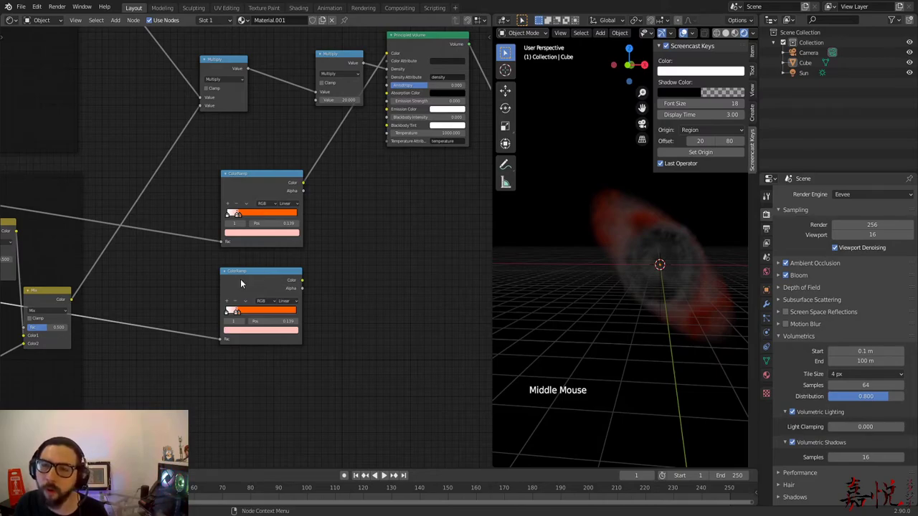
# Step: Combine the two ColorRamp colors in a Mix node that feeds the outer ring's Principled Volume Color
pyautogui.moveTo(333, 285); pyautogui.dragTo(400, 298, button='middle')
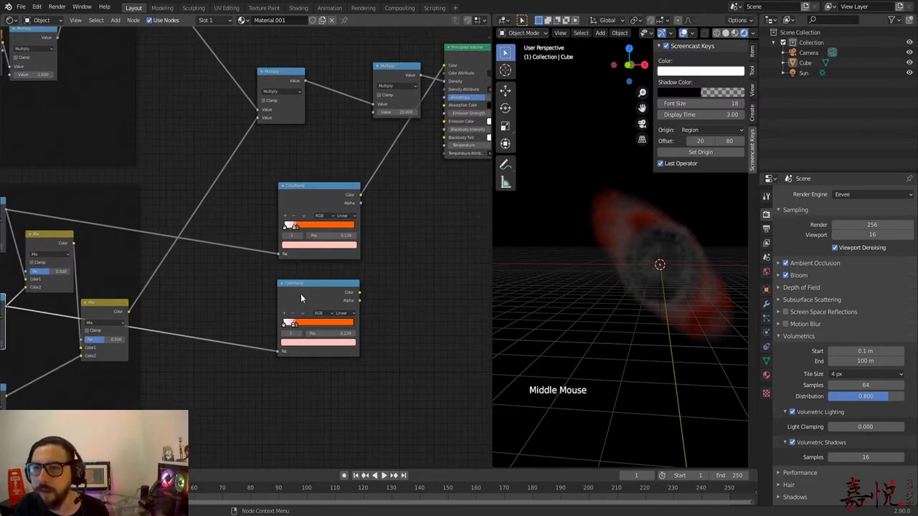
pyautogui.keyDown('ctrl'); pyautogui.keyDown('shift'); pyautogui.moveTo(305, 299); pyautogui.dragTo(305, 247, button='right'); pyautogui.keyUp('shift'); pyautogui.keyUp('ctrl')
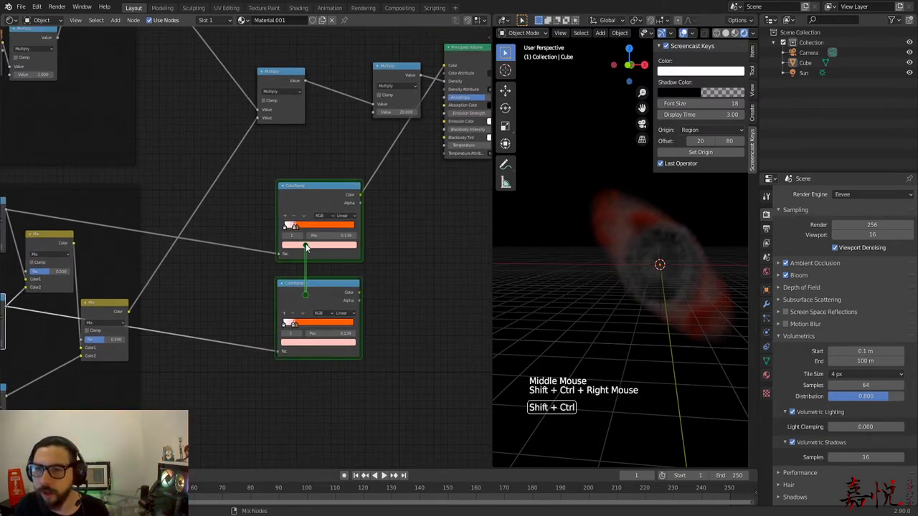
pyautogui.keyDown('ctrl'); pyautogui.keyDown('shift'); pyautogui.moveTo(311, 208); pyautogui.dragTo(322, 207, button='right'); pyautogui.keyUp('shift'); pyautogui.keyUp('ctrl')
pyautogui.click(388, 252)
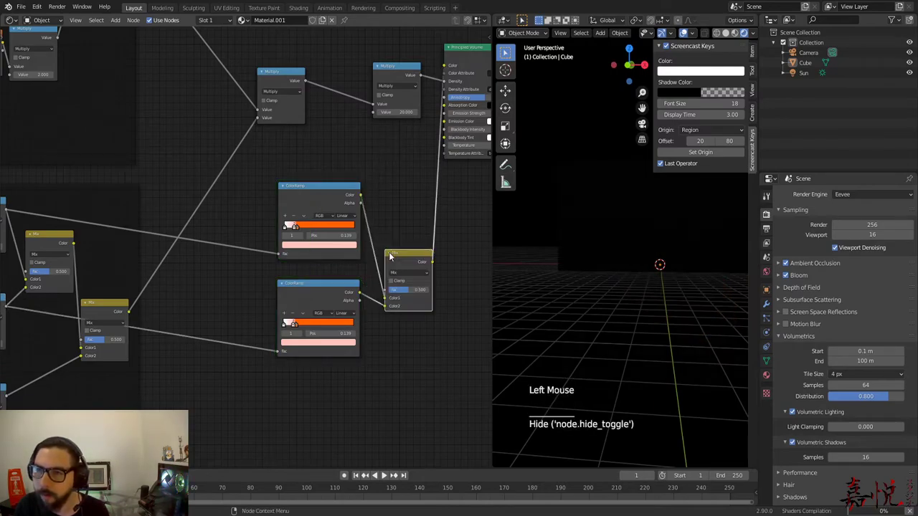
# Step: Arrange the new Mix node beside the two ColorRamps and set its Fac to 1.000
pyautogui.moveTo(417, 253); pyautogui.dragTo(410, 224)
pyautogui.moveTo(245, 209); pyautogui.dragTo(279, 286)
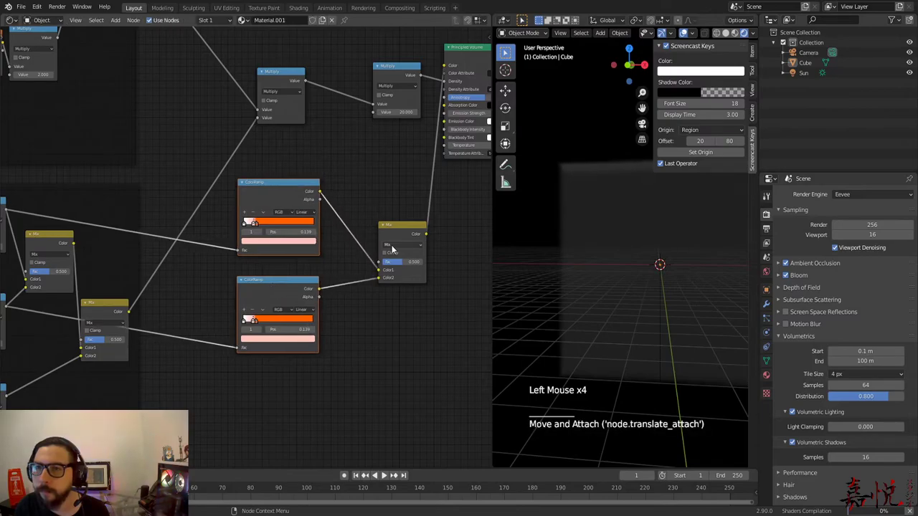
pyautogui.click(366, 230)
pyautogui.moveTo(391, 233); pyautogui.dragTo(355, 236)
pyautogui.scroll(5, 327, 343)
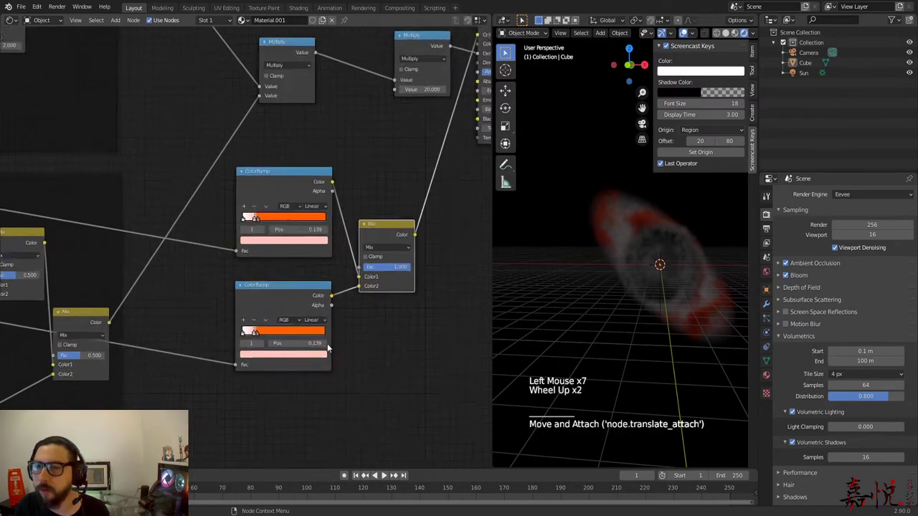
# Step: Reset the lower ColorRamp to its default black-to-white gradient
pyautogui.moveTo(431, 272); pyautogui.dragTo(392, 273)
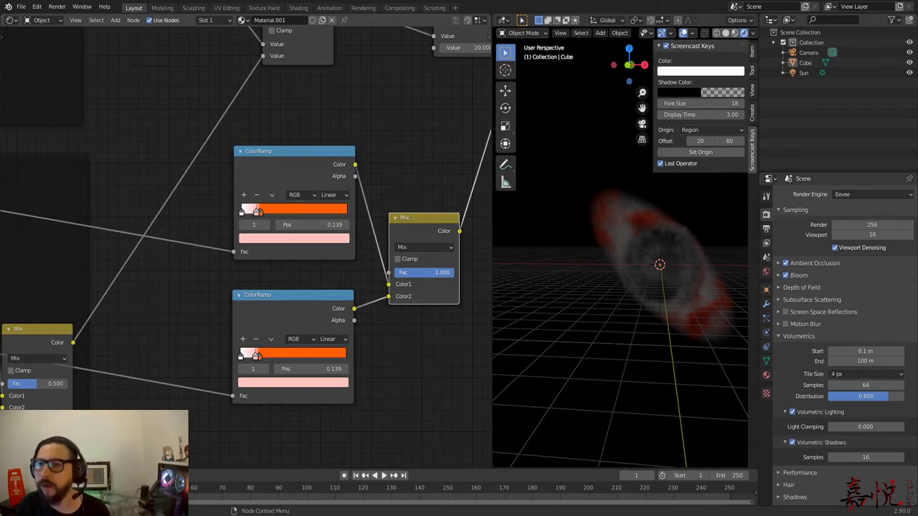
pyautogui.click(283, 316)
pyautogui.press('BackSpace')
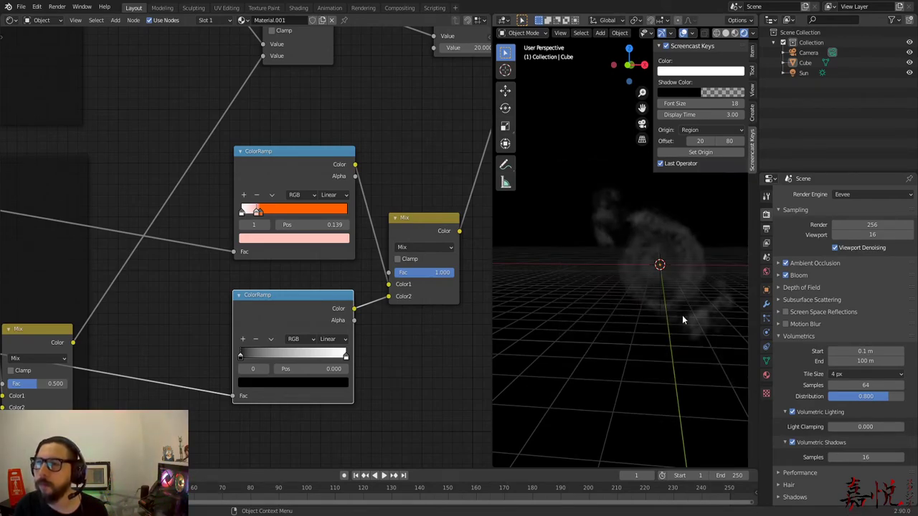
pyautogui.scroll(3, 625, 307)
pyautogui.scroll(-2, 542, 307)
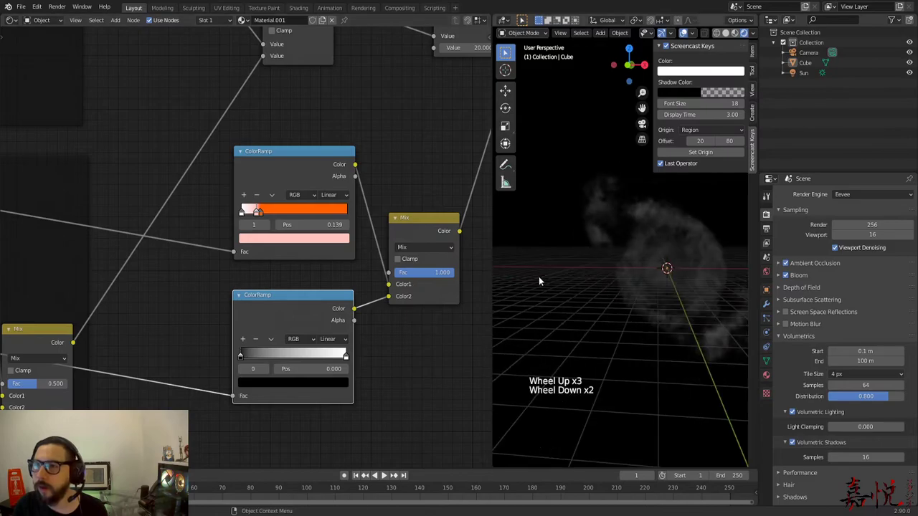
pyautogui.scroll(3, 539, 279)
pyautogui.keyDown('shift'); pyautogui.moveTo(560, 262); pyautogui.dragTo(581, 247, button='middle'); pyautogui.keyUp('shift')
pyautogui.scroll(2, 531, 229)
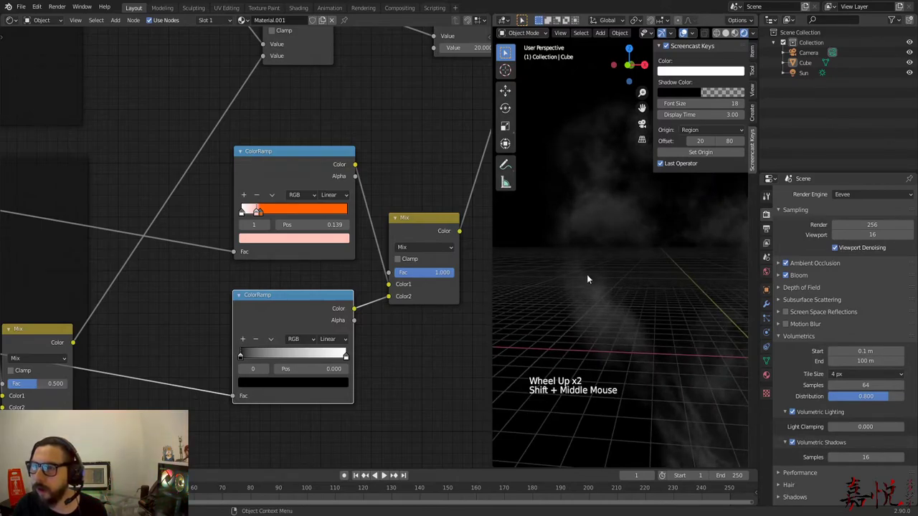
# Step: Color the lower ColorRamp's black stop dark red and add a new stop at position 0.500
pyautogui.click(254, 385)
pyautogui.moveTo(327, 284)
pyautogui.mouseDown()
pyautogui.moveTo(325, 269)
pyautogui.moveTo(279, 307)
pyautogui.mouseUp()
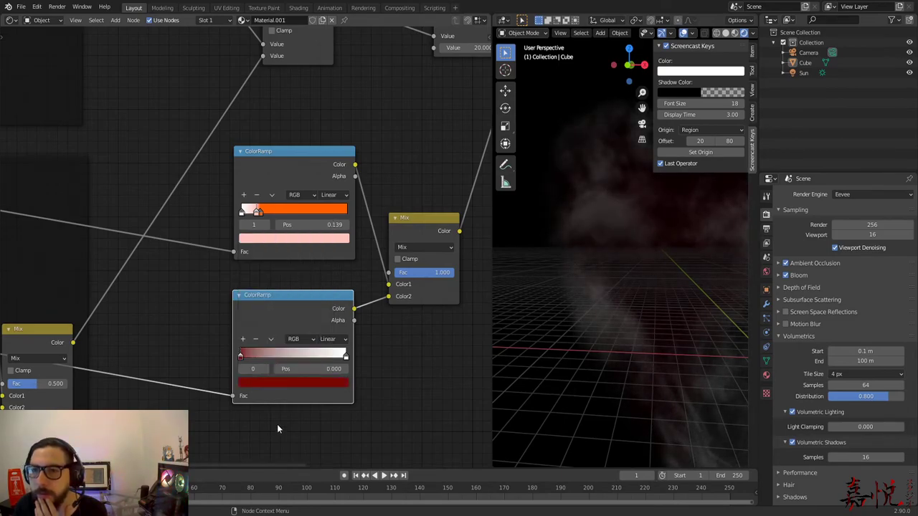
pyautogui.click(243, 341)
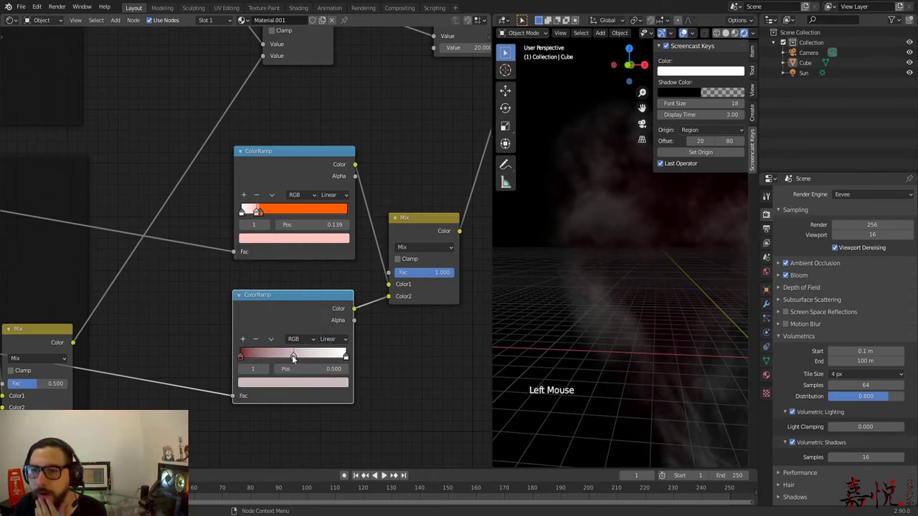
pyautogui.scroll(-3, 305, 348)
pyautogui.scroll(-3, 316, 373)
pyautogui.moveTo(316, 373); pyautogui.dragTo(337, 417, button='middle')
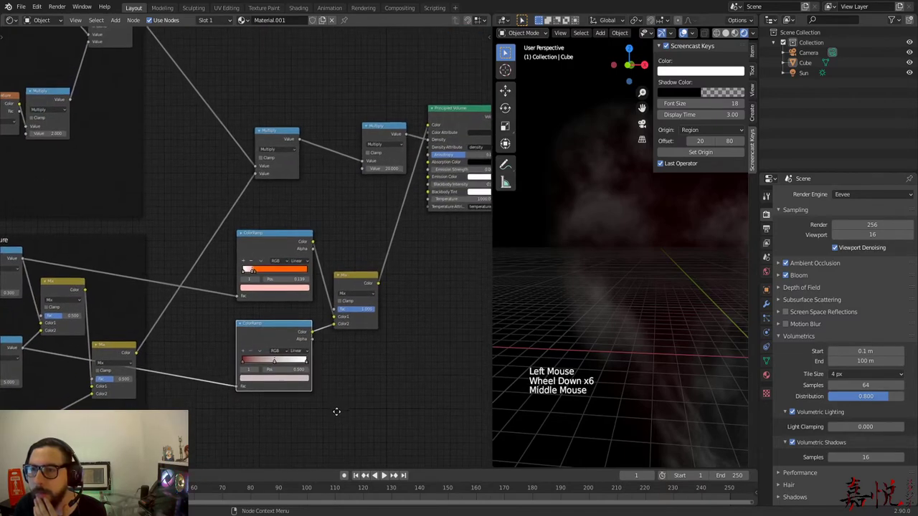
# Step: Move the lower ColorRamp's dark red stop to about position 0.332 and check the ring in the viewport
pyautogui.scroll(3, 337, 415)
pyautogui.moveTo(280, 396)
pyautogui.mouseDown()
pyautogui.moveTo(297, 396)
pyautogui.moveTo(269, 396)
pyautogui.mouseUp()
pyautogui.scroll(-7, 514, 330)
pyautogui.keyDown('shift'); pyautogui.moveTo(571, 331); pyautogui.dragTo(635, 328, button='middle'); pyautogui.keyUp('shift')
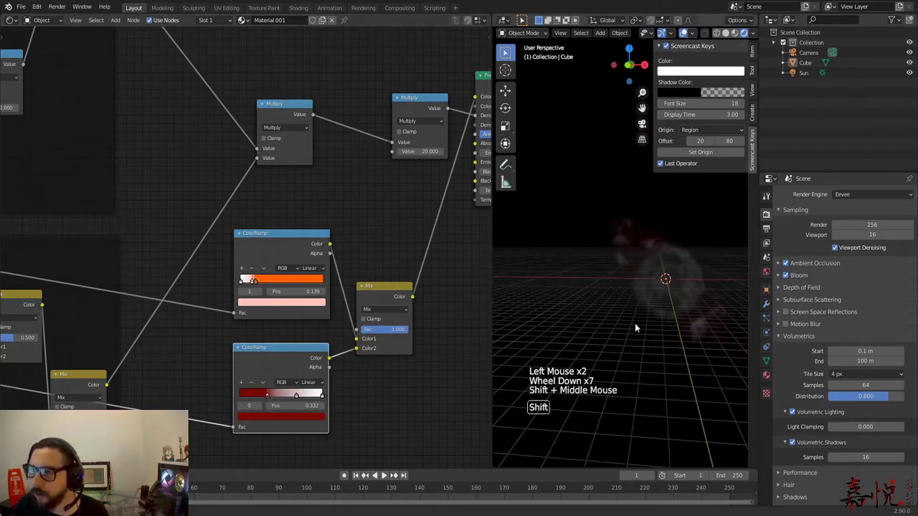
pyautogui.scroll(6, 635, 323)
pyautogui.keyDown('shift'); pyautogui.moveTo(592, 305); pyautogui.dragTo(612, 319, button='middle'); pyautogui.keyUp('shift')
pyautogui.scroll(-2, 608, 276)
pyautogui.scroll(-1, 607, 276)
pyautogui.scroll(3, 613, 320)
pyautogui.scroll(-2, 613, 319)
pyautogui.scroll(-1, 577, 314)
pyautogui.scroll(1, 577, 313)
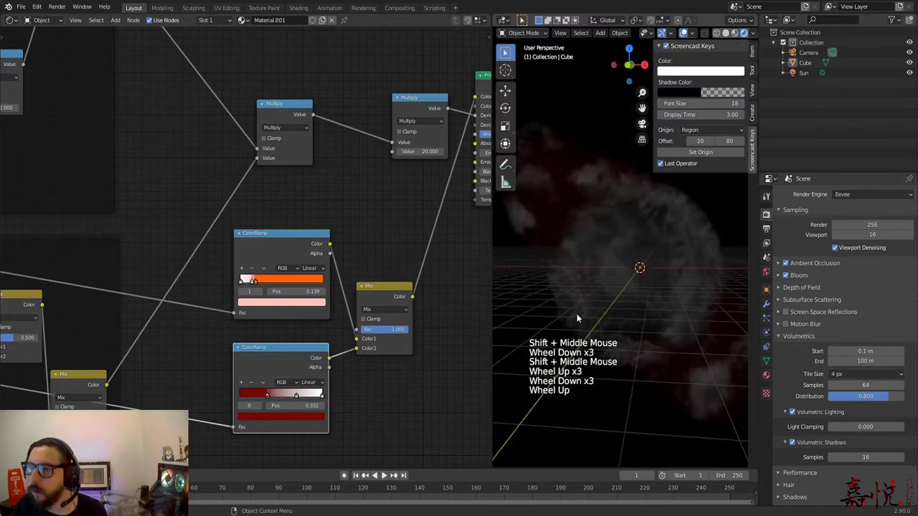
# Step: Fine-tune the dark red stop of the lower ColorRamp to about position 0.318
pyautogui.moveTo(395, 332); pyautogui.dragTo(430, 331)
pyautogui.scroll(3, 288, 372)
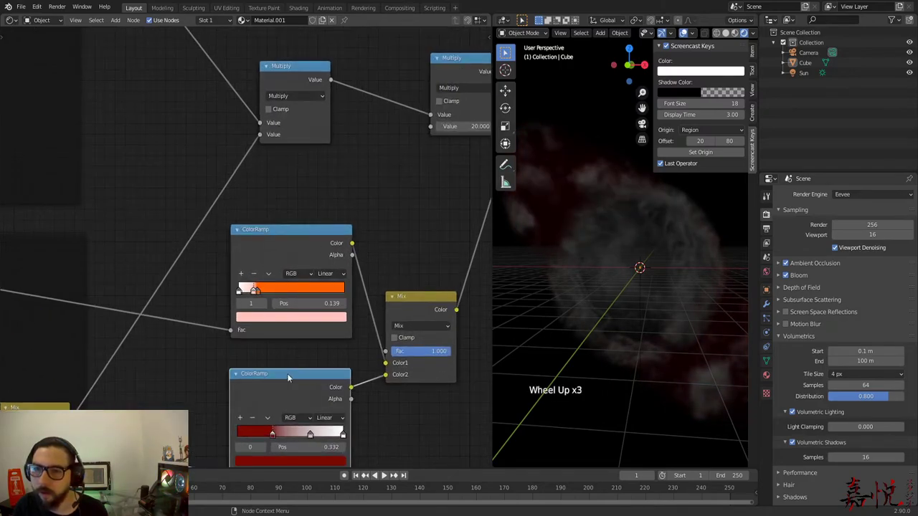
pyautogui.moveTo(273, 434)
pyautogui.mouseDown()
pyautogui.moveTo(282, 437)
pyautogui.moveTo(237, 439)
pyautogui.moveTo(266, 446)
pyautogui.mouseUp()
pyautogui.moveTo(656, 368); pyautogui.dragTo(566, 316, button='middle')
pyautogui.scroll(1, 655, 386)
pyautogui.scroll(2, 596, 329)
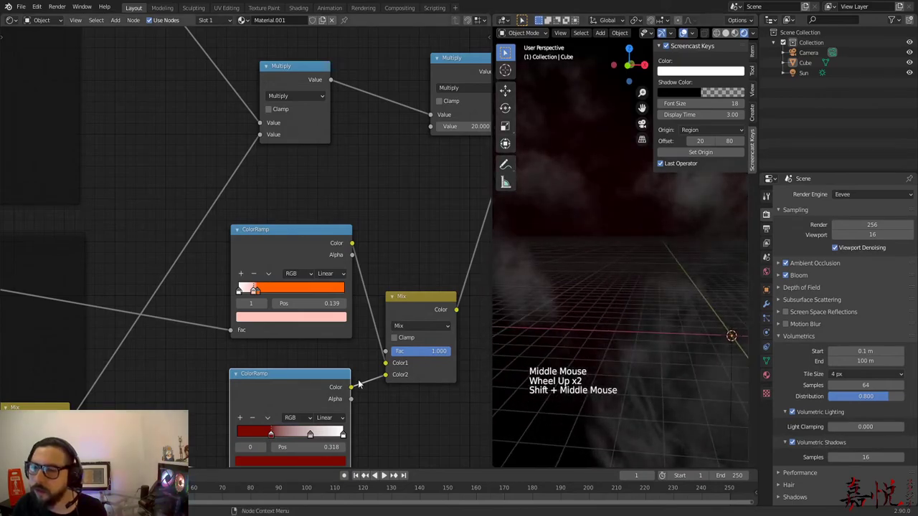
# Step: Move the lower ColorRamp's white stop to position 0.000, ahead of the dark red stop
pyautogui.scroll(-1, 312, 381)
pyautogui.moveTo(312, 380); pyautogui.dragTo(312, 352, button='middle')
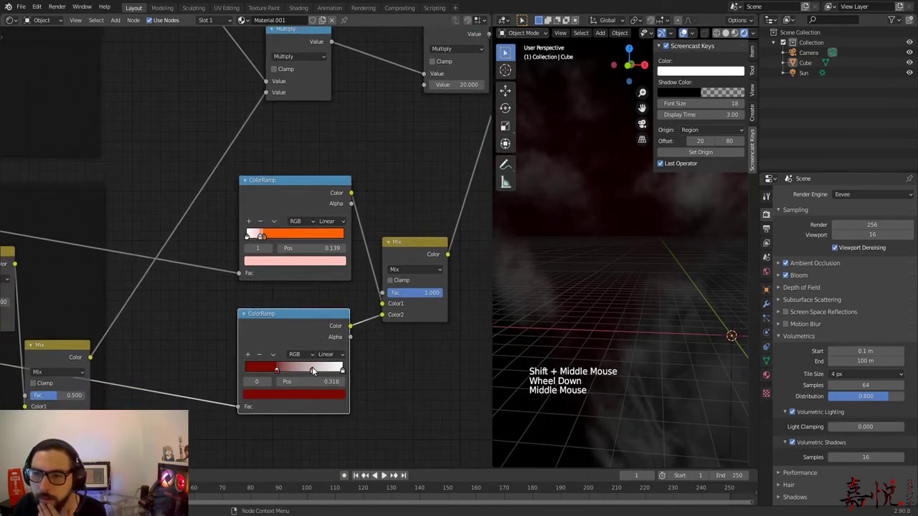
pyautogui.moveTo(342, 370); pyautogui.dragTo(200, 381)
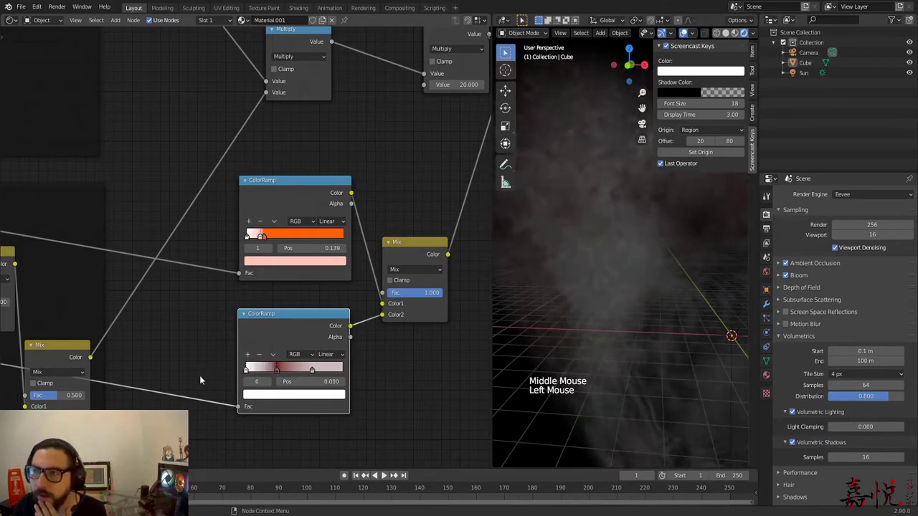
pyautogui.scroll(-8, 490, 310)
pyautogui.scroll(2, 603, 330)
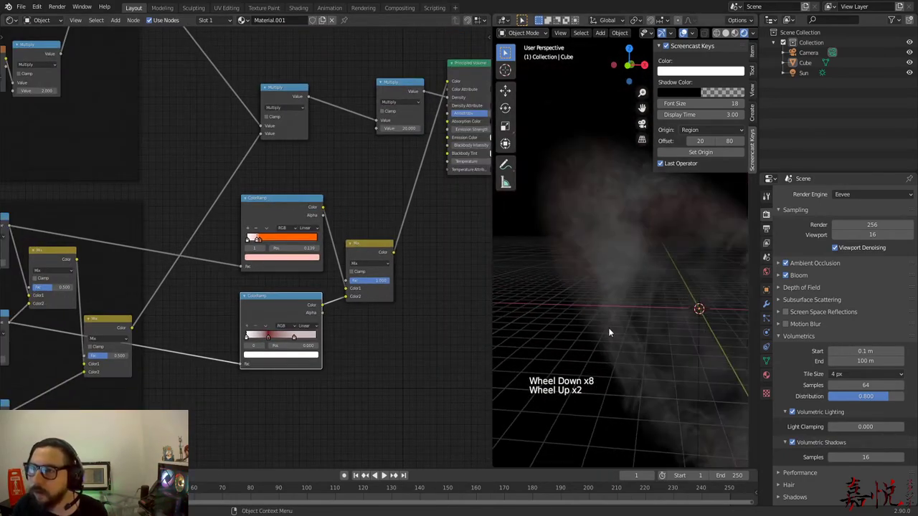
pyautogui.scroll(7, 396, 370)
# Step: Try different positions for the lower ColorRamp's dark red stop, settling at about 0.259
pyautogui.moveTo(282, 402); pyautogui.dragTo(305, 415)
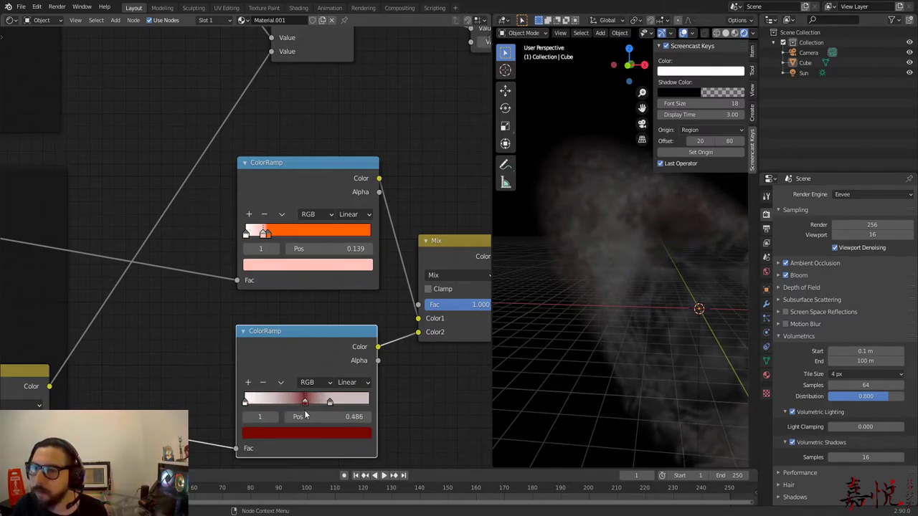
pyautogui.scroll(1, 177, 393)
pyautogui.moveTo(177, 393); pyautogui.dragTo(263, 275, button='middle')
pyautogui.scroll(-3, 262, 274)
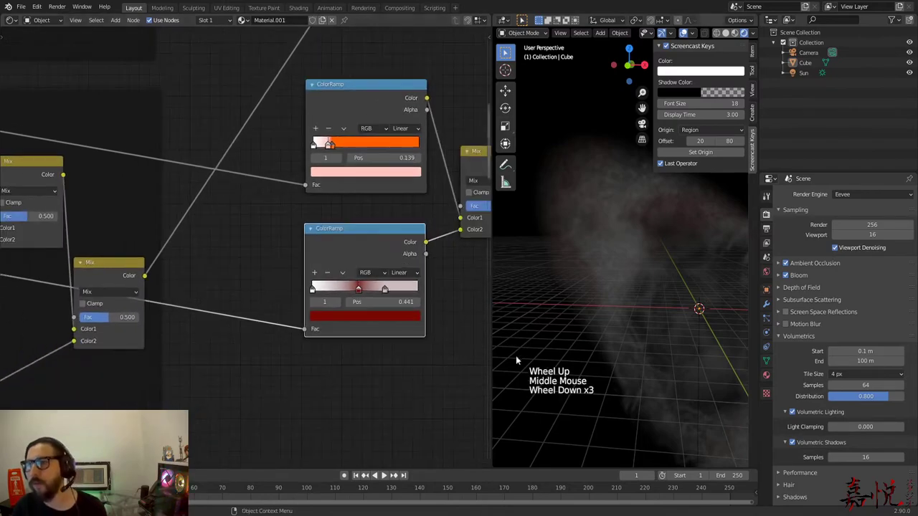
pyautogui.scroll(-3, 646, 312)
pyautogui.scroll(6, 634, 318)
pyautogui.keyDown('shift'); pyautogui.moveTo(596, 325); pyautogui.dragTo(607, 341, button='middle'); pyautogui.keyUp('shift')
pyautogui.keyDown('shift'); pyautogui.scroll(1, 607, 342); pyautogui.keyUp('shift')
pyautogui.moveTo(362, 291); pyautogui.dragTo(321, 292)
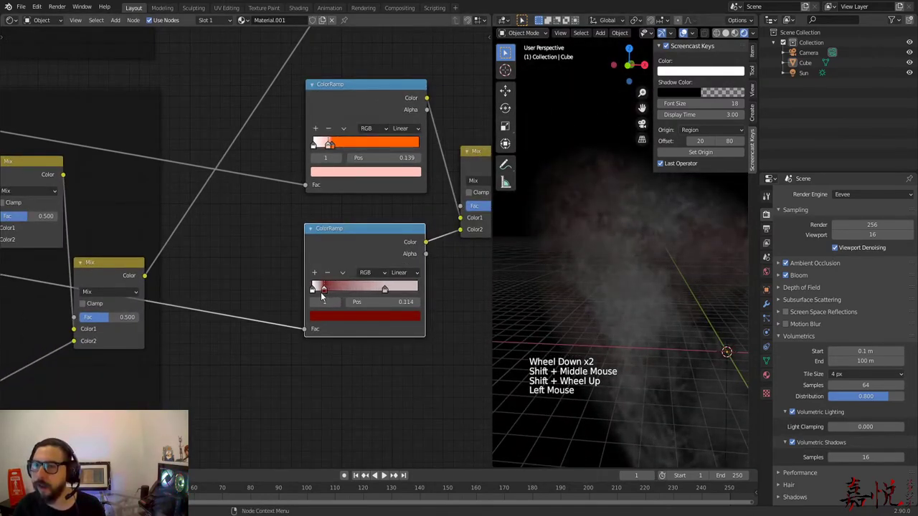
pyautogui.scroll(15, 317, 299)
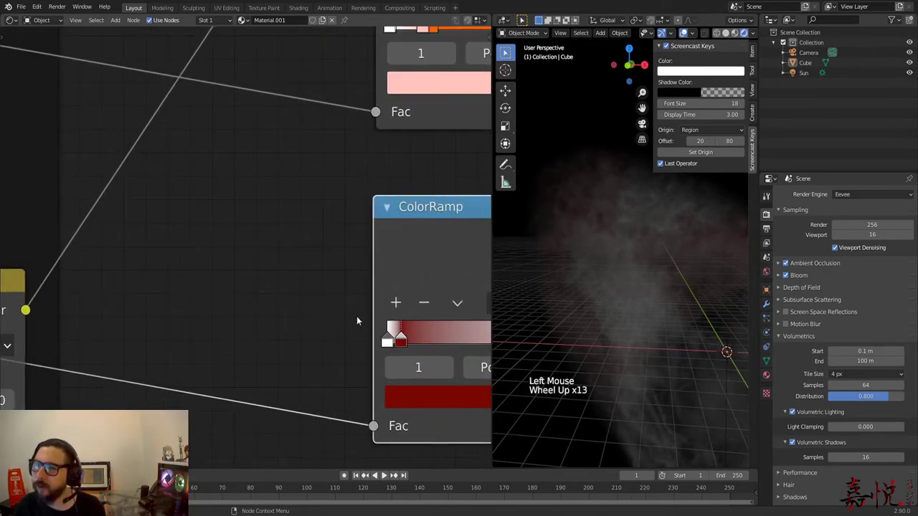
pyautogui.scroll(-1, 386, 336)
pyautogui.moveTo(390, 336); pyautogui.dragTo(431, 336)
pyautogui.scroll(-10, 416, 330)
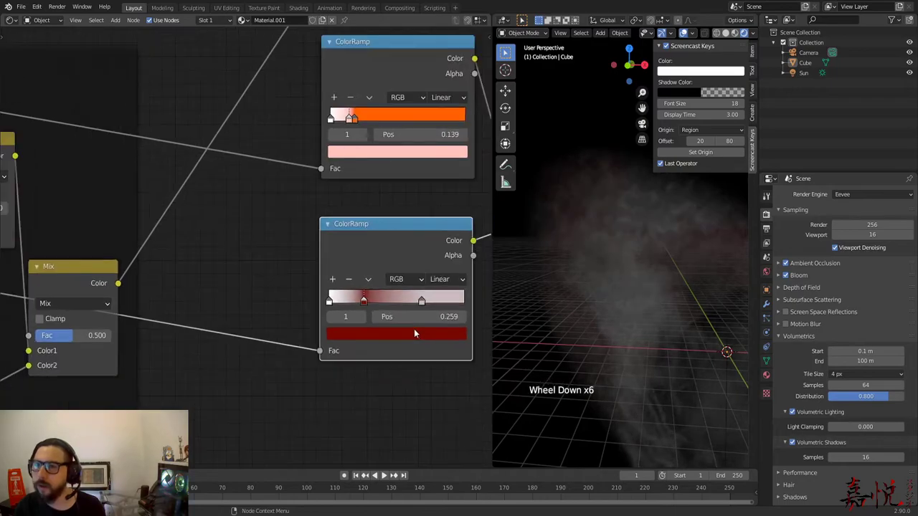
# Step: Insert a Math node set to Multiply into the link feeding the lower ColorRamp's Fac
pyautogui.click(259, 379)
pyautogui.hotkey('shift', 'a')
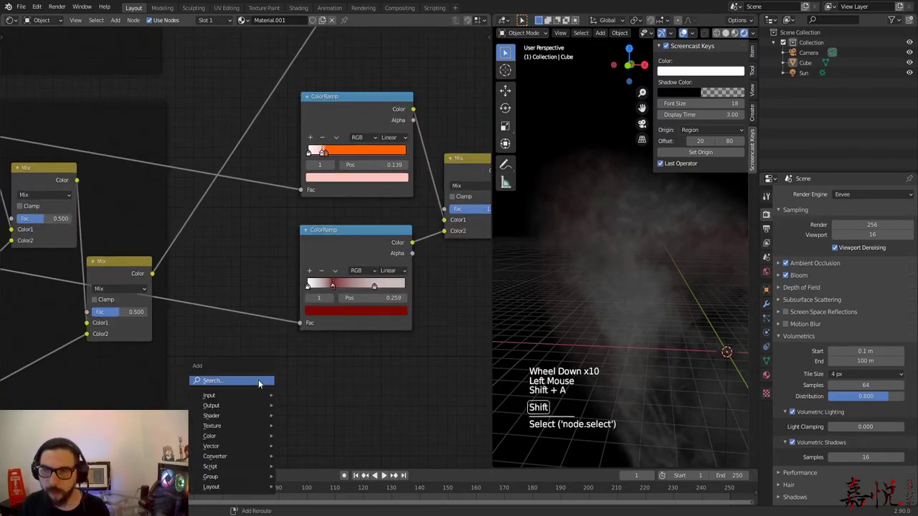
pyautogui.click(258, 379)
pyautogui.write('add')
pyautogui.press('Return')
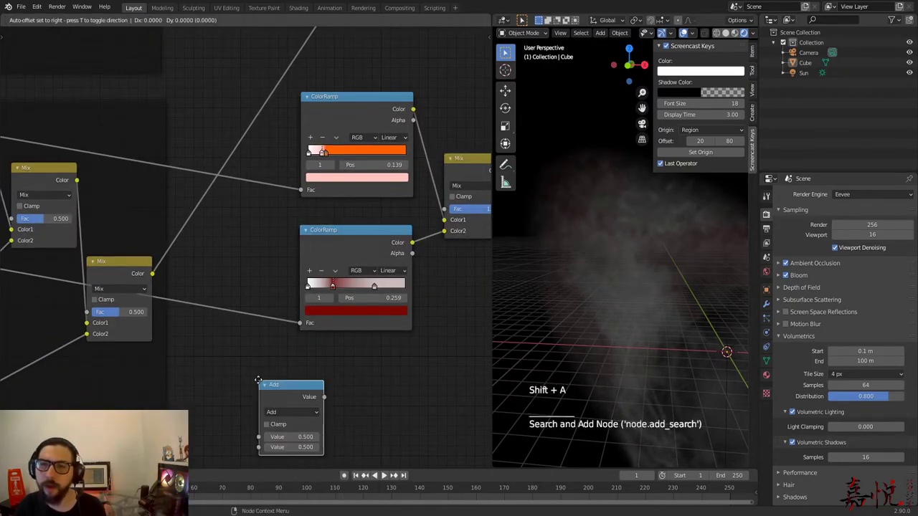
pyautogui.click(227, 311)
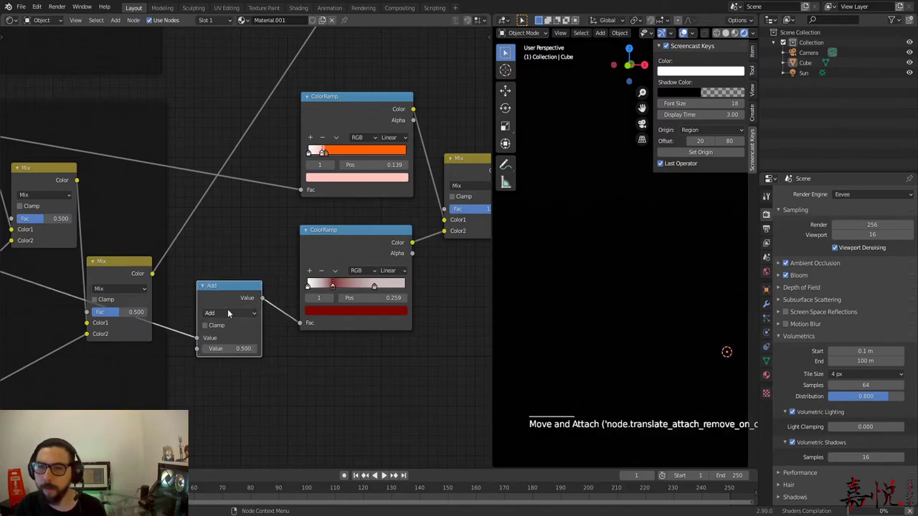
pyautogui.click(226, 313)
pyautogui.click(226, 338)
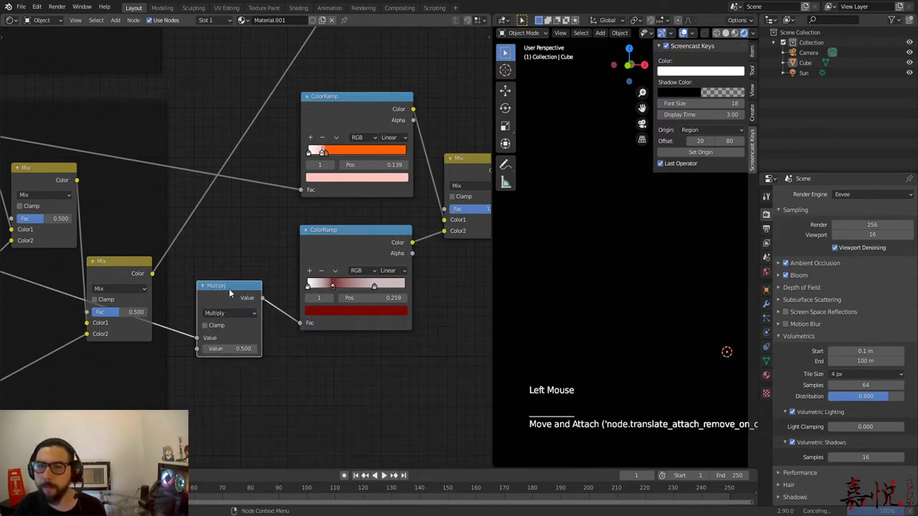
pyautogui.moveTo(229, 288); pyautogui.dragTo(258, 267)
# Step: Set the new Multiply node's second value to 2.000
pyautogui.click(260, 328)
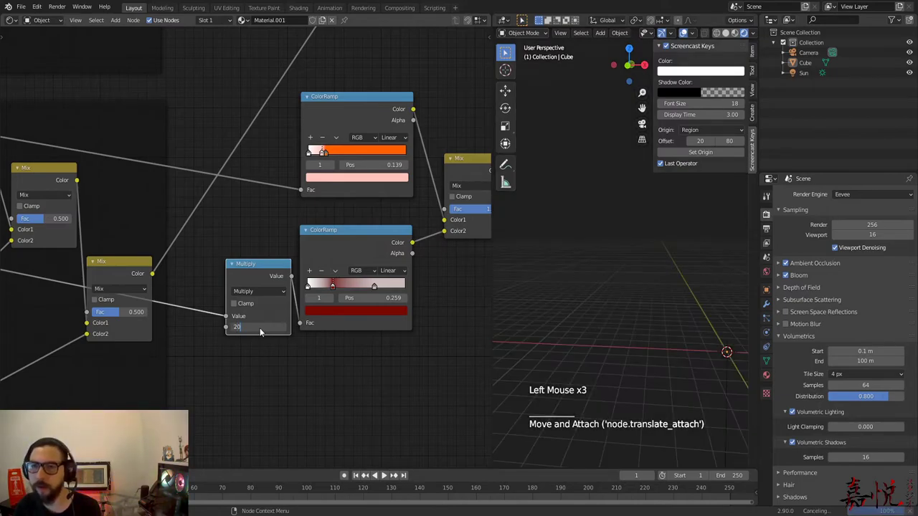
pyautogui.write('20')
pyautogui.press('Return')
pyautogui.click(259, 327)
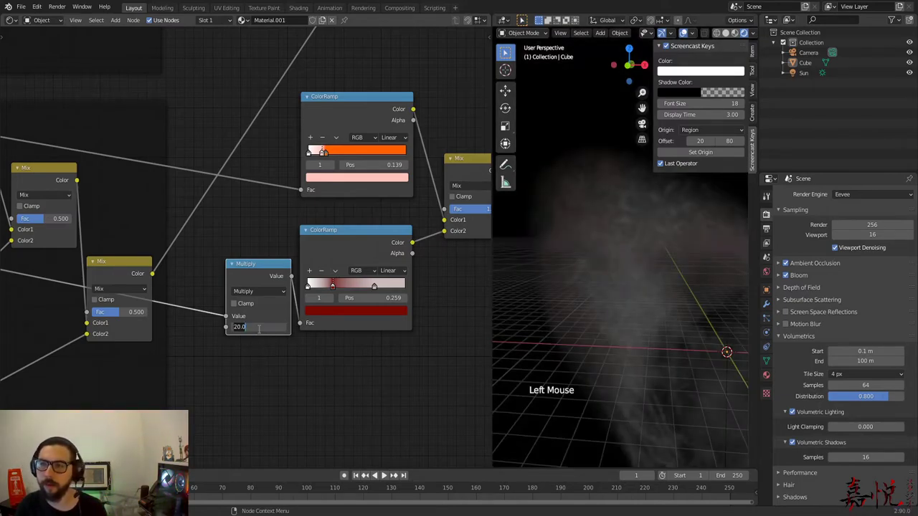
pyautogui.press('BackSpace')
pyautogui.press('Return')
# Step: Shift the lower ColorRamp's dark red stop to about position 0.236
pyautogui.scroll(8, 388, 401)
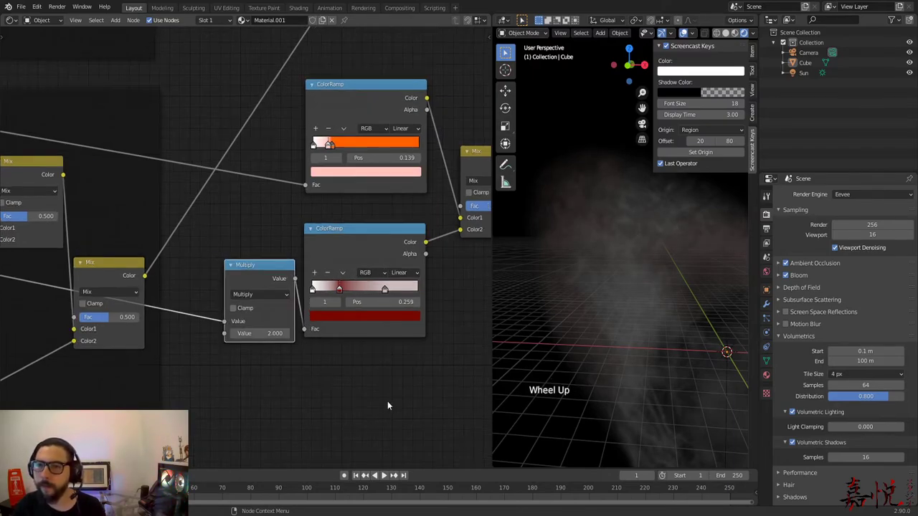
pyautogui.moveTo(408, 329)
pyautogui.mouseDown()
pyautogui.moveTo(366, 324)
pyautogui.moveTo(428, 327)
pyautogui.moveTo(404, 335)
pyautogui.mouseUp()
pyautogui.scroll(-5, 404, 335)
pyautogui.click(408, 299)
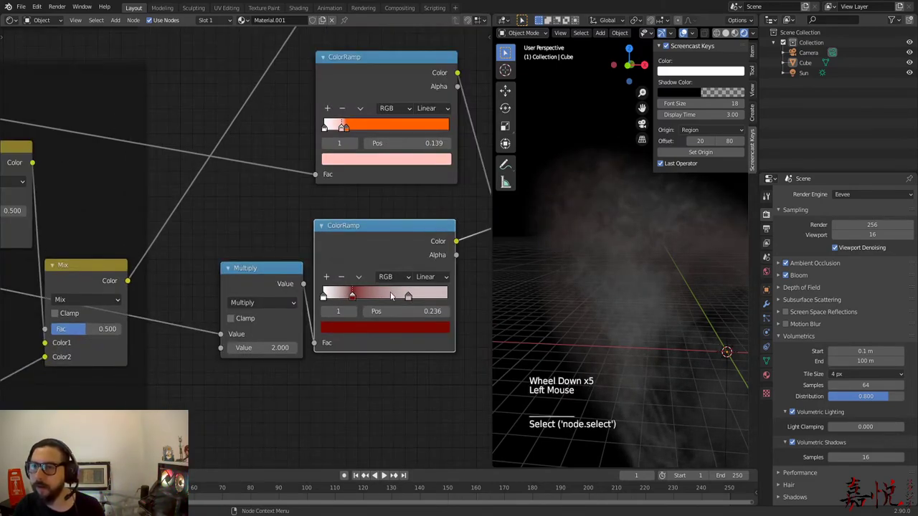
pyautogui.click(341, 278)
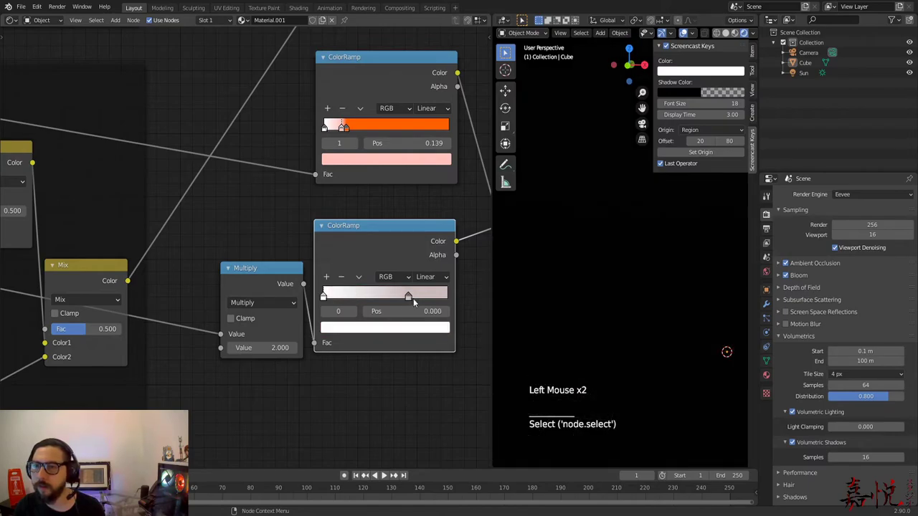
pyautogui.click(408, 298)
pyautogui.keyDown('ctrl'); pyautogui.moveTo(350, 295); pyautogui.dragTo(360, 408); pyautogui.keyUp('ctrl')
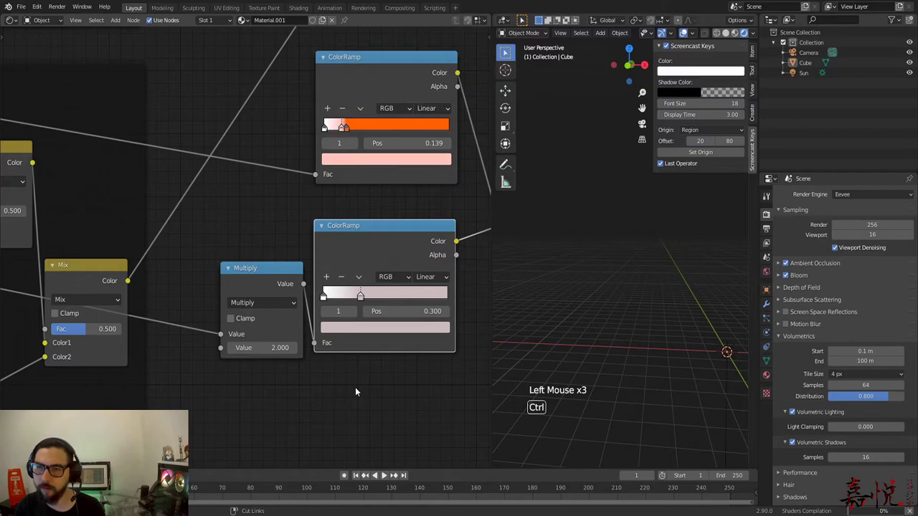
pyautogui.hotkey('ctrl', 'z')
pyautogui.click(357, 398)
pyautogui.scroll(-3, 356, 399)
pyautogui.scroll(1, 356, 398)
pyautogui.scroll(-3, 334, 334)
pyautogui.hotkey('ctrl', 'z')
pyautogui.scroll(4, 332, 336)
pyautogui.hotkey('ctrl', 'z')
pyautogui.hotkey('ctrl', 'z')
pyautogui.hotkey('ctrl', 'z')
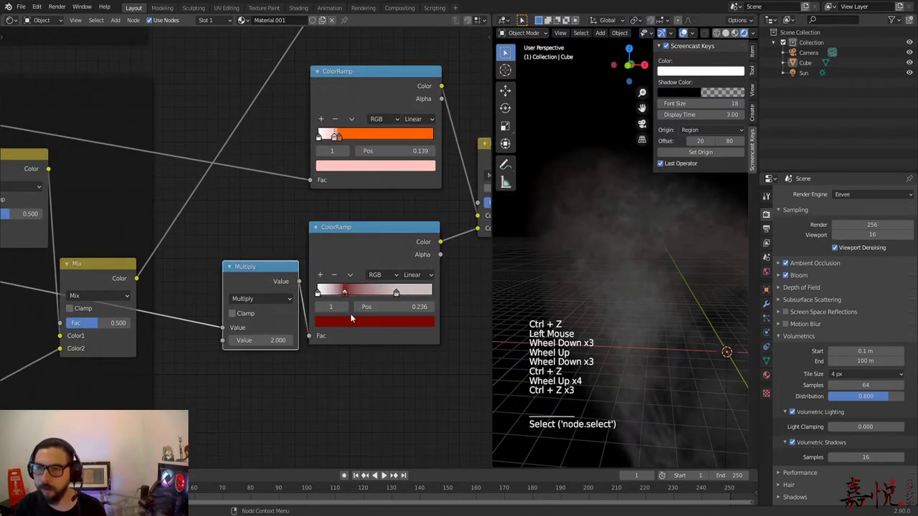
# Step: Delete the pale grayish-pink stop from the lower ColorRamp and check the whole nebula
pyautogui.scroll(3, 333, 337)
pyautogui.scroll(-2, 381, 336)
pyautogui.click(407, 296)
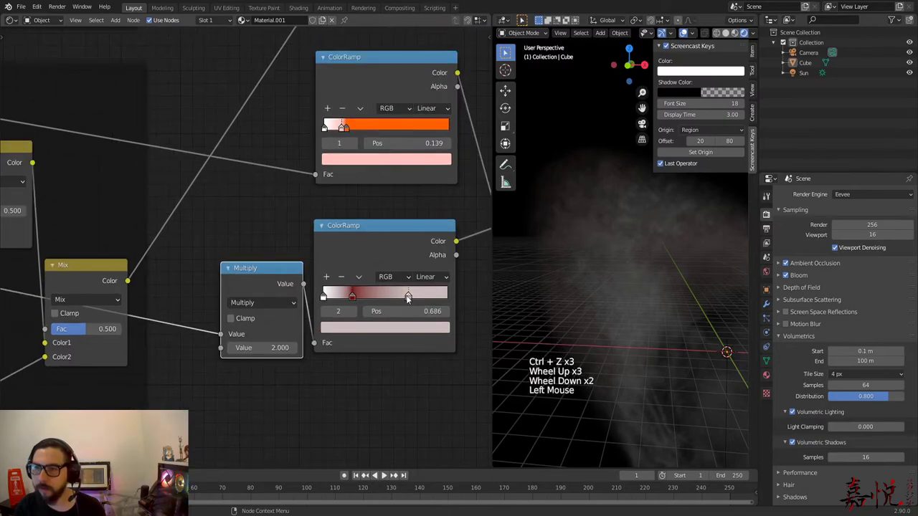
pyautogui.click(342, 279)
pyautogui.scroll(-3, 355, 308)
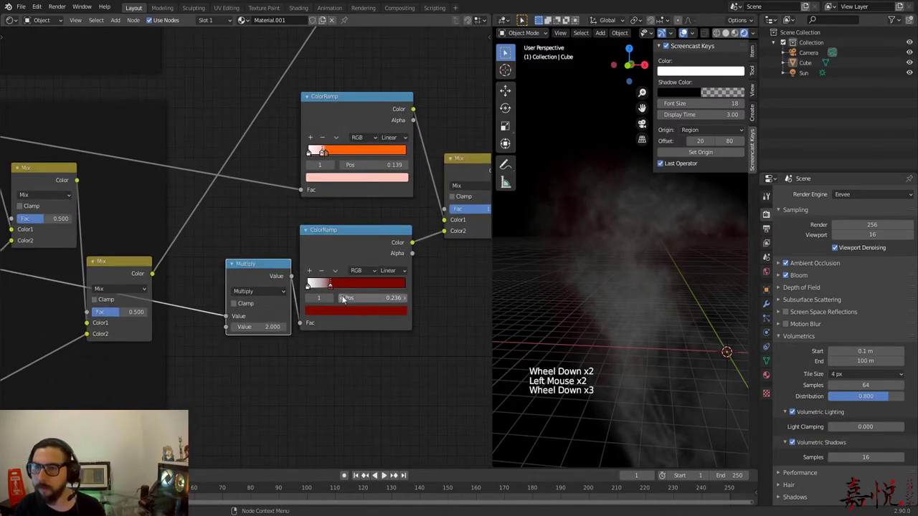
pyautogui.scroll(-4, 660, 334)
pyautogui.keyDown('shift'); pyautogui.moveTo(649, 339); pyautogui.dragTo(603, 311, button='middle'); pyautogui.keyUp('shift')
pyautogui.scroll(3, 593, 298)
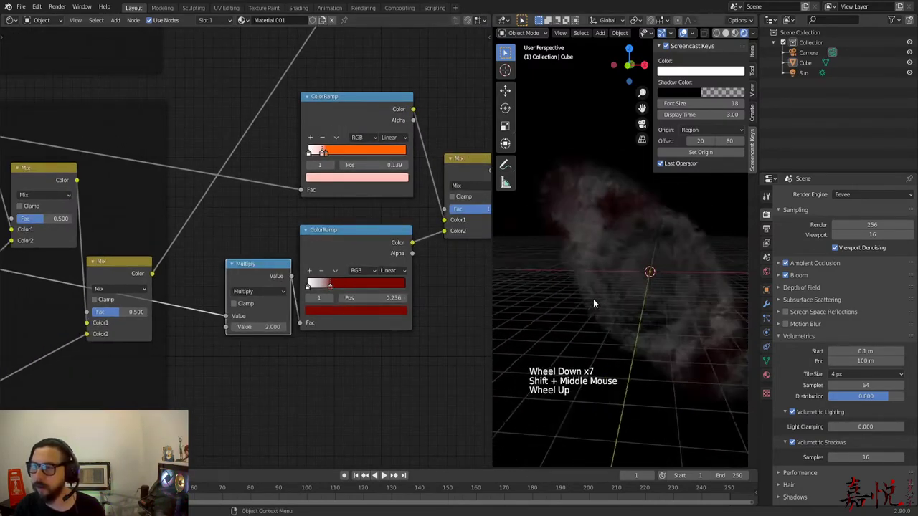
# Step: Swap the lower ColorRamp's stops, placing dark red at position 0.000 and white near the middle
pyautogui.moveTo(330, 285); pyautogui.dragTo(411, 305)
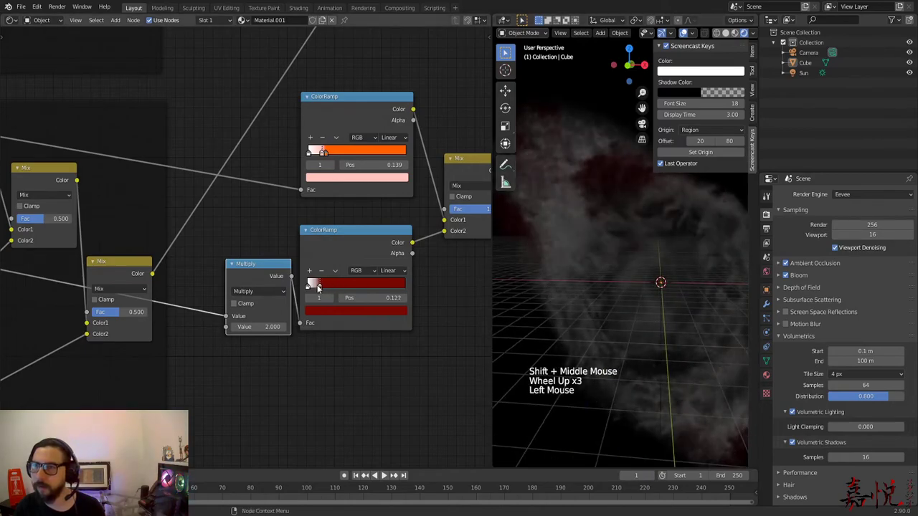
pyautogui.moveTo(310, 285)
pyautogui.mouseDown()
pyautogui.moveTo(368, 285)
pyautogui.moveTo(294, 288)
pyautogui.mouseUp()
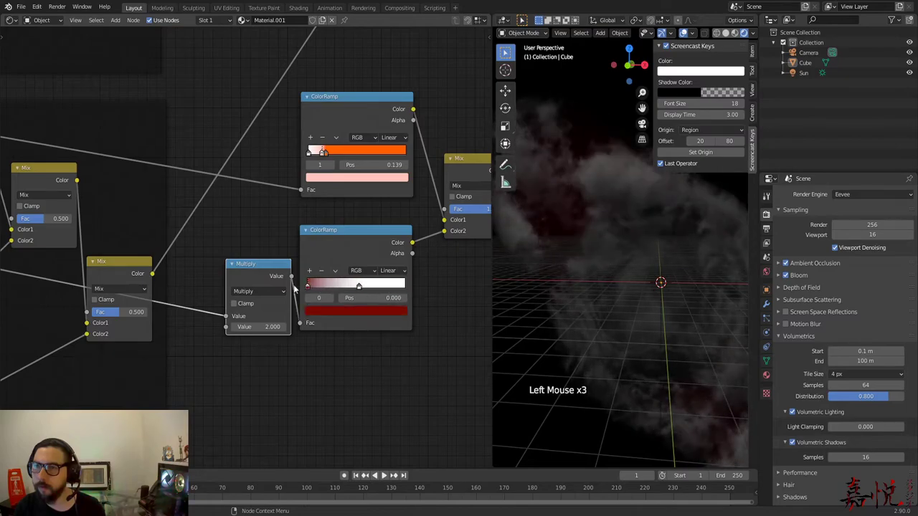
# Step: Copy the dark red onto the lower ColorRamp's white stop and raise that stop's HSV value to 0.795
pyautogui.click(359, 287)
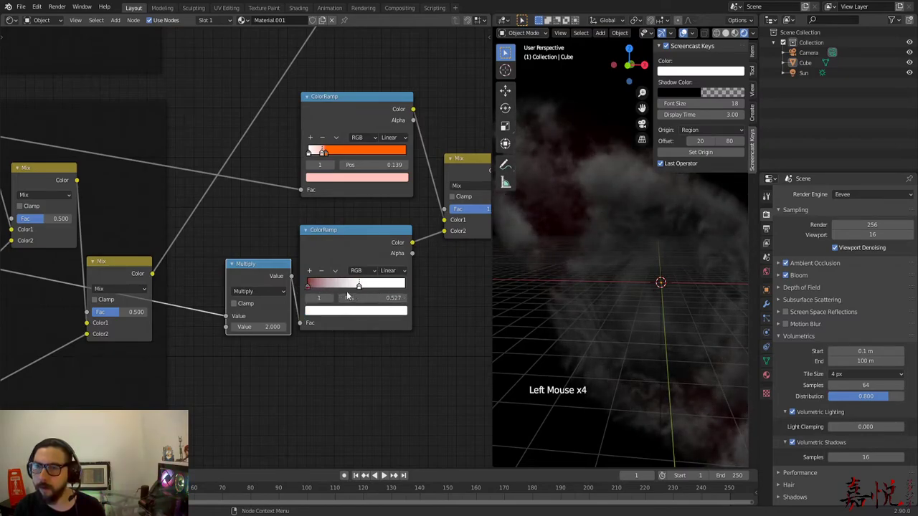
pyautogui.click(309, 286)
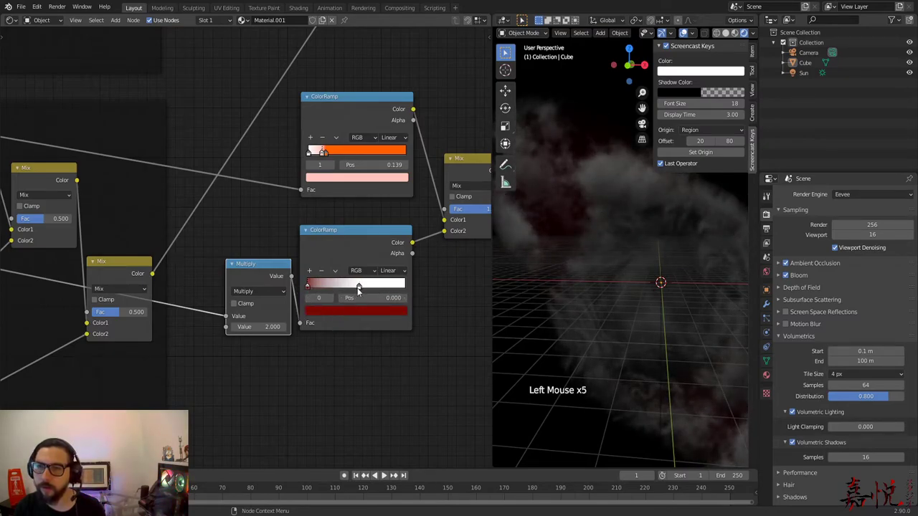
pyautogui.press('ctrl')
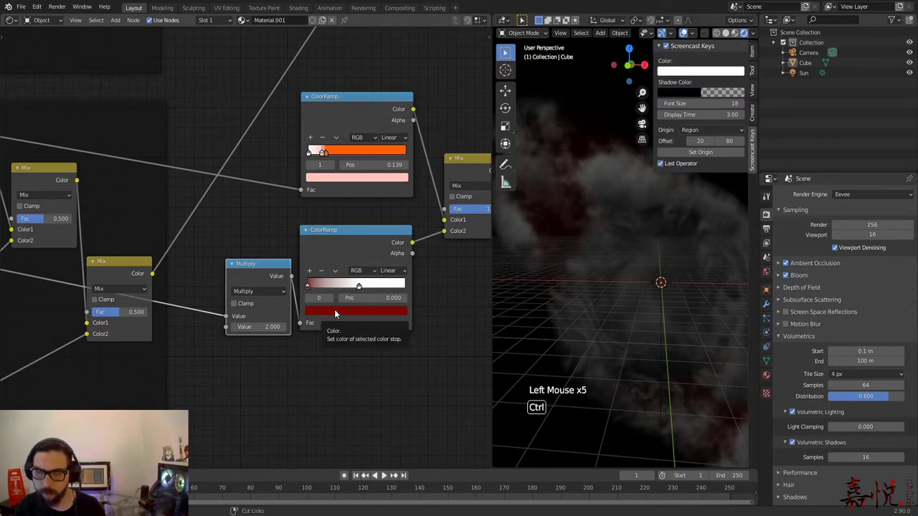
pyautogui.hotkey('ctrl', 'c')
pyautogui.click(359, 287)
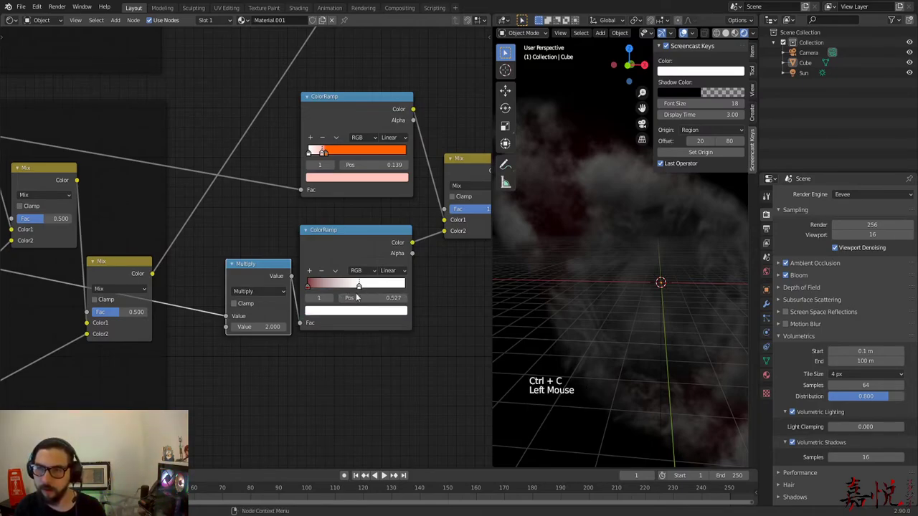
pyautogui.hotkey('ctrl', 'v')
pyautogui.click(359, 287)
pyautogui.click(351, 311)
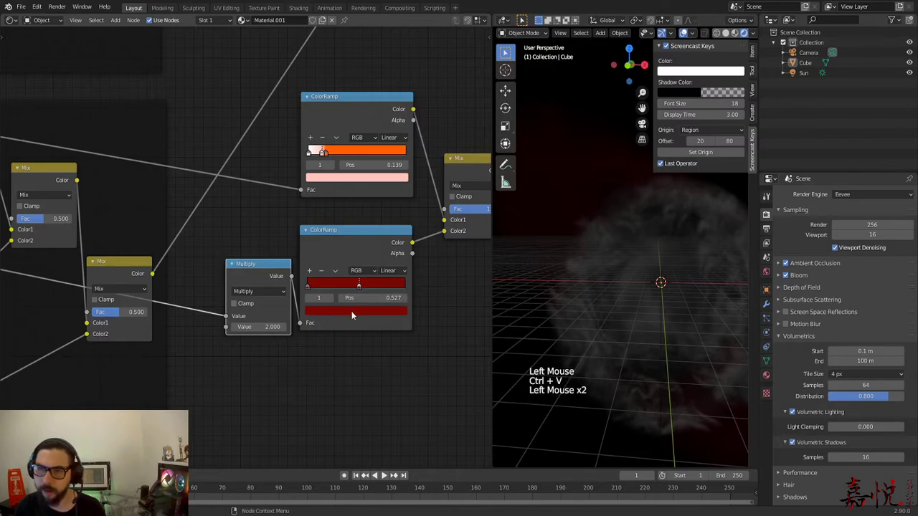
pyautogui.moveTo(386, 205); pyautogui.dragTo(386, 181)
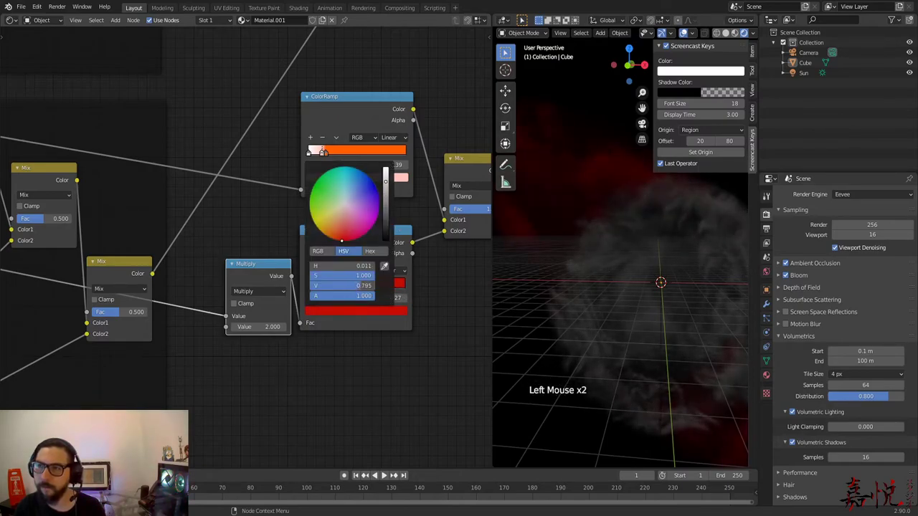
pyautogui.scroll(-4, 560, 250)
pyautogui.scroll(4, 560, 249)
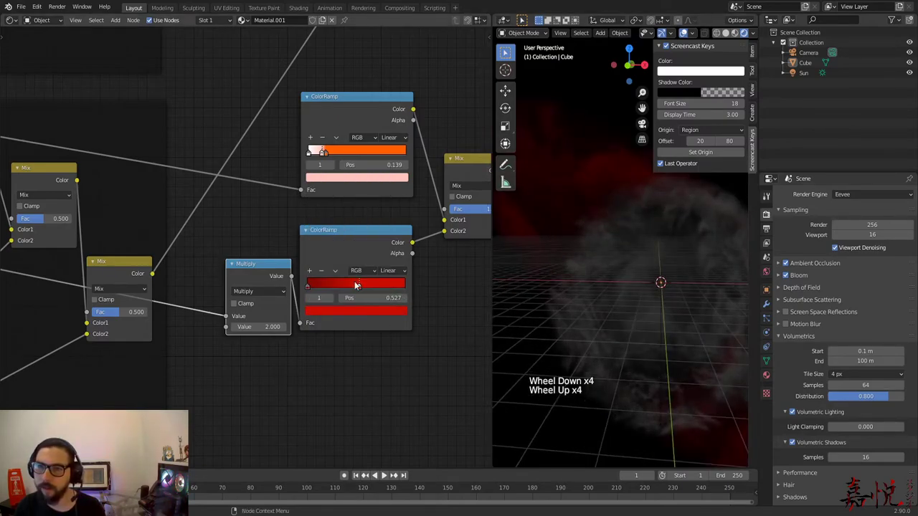
# Step: Shift the lower ColorRamp's brighter red stop outward, add a stop at 0.291, and copy its red onto the last stop
pyautogui.moveTo(359, 287)
pyautogui.mouseDown()
pyautogui.moveTo(336, 287)
pyautogui.moveTo(369, 297)
pyautogui.mouseUp()
pyautogui.click(309, 273)
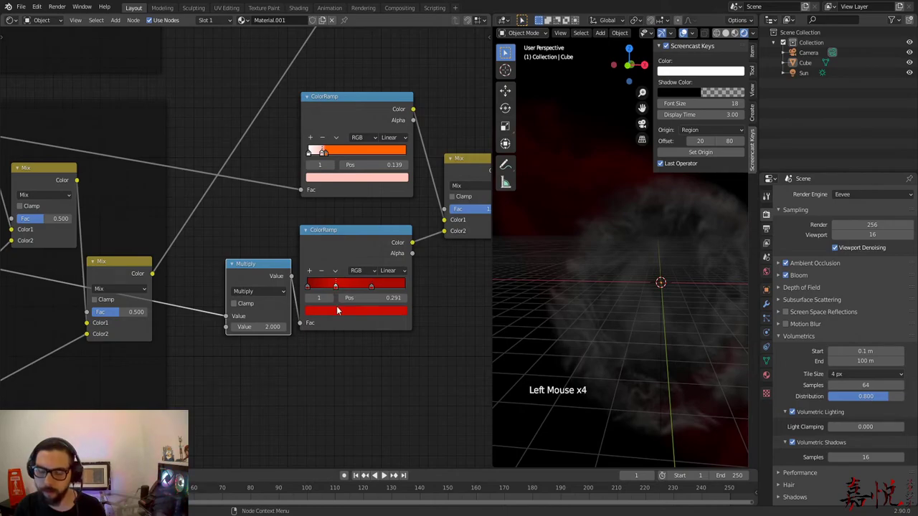
pyautogui.hotkey('ctrl', 'c')
pyautogui.click(371, 287)
pyautogui.hotkey('ctrl', 'v')
pyautogui.click(366, 299)
# Step: Recolor the lower ColorRamp's last stop to pale pink with saturation 0.349 and value 1.000, and check the nebula
pyautogui.click(352, 311)
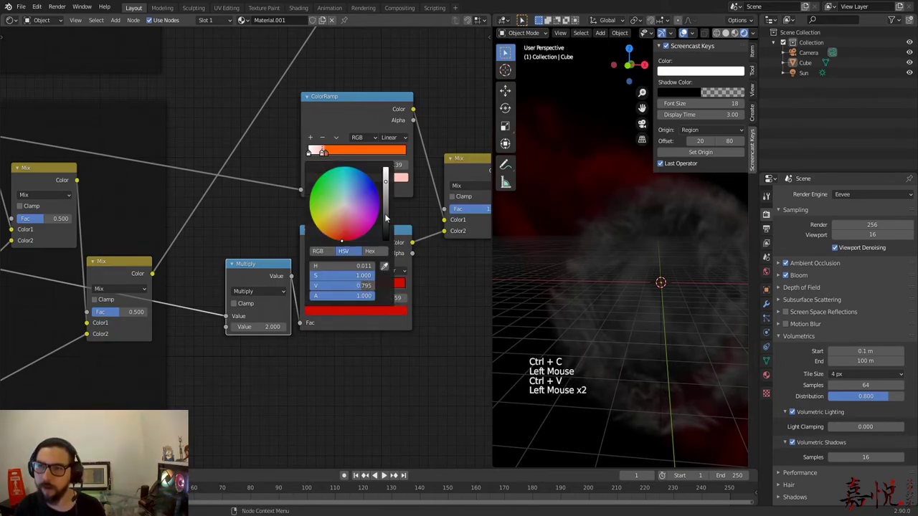
pyautogui.click(363, 310)
pyautogui.moveTo(347, 227); pyautogui.dragTo(343, 216)
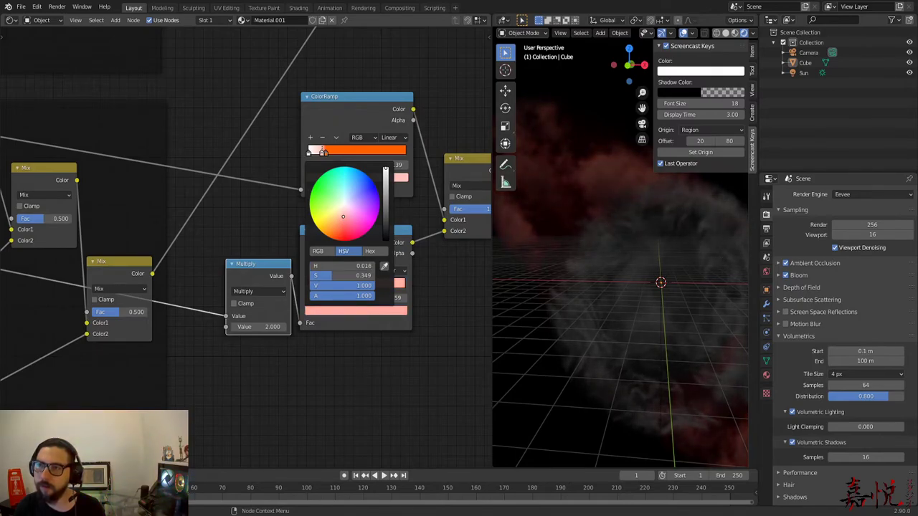
pyautogui.scroll(-5, 595, 312)
pyautogui.scroll(3, 592, 312)
pyautogui.scroll(-2, 592, 312)
pyautogui.scroll(3, 589, 313)
pyautogui.scroll(-3, 588, 317)
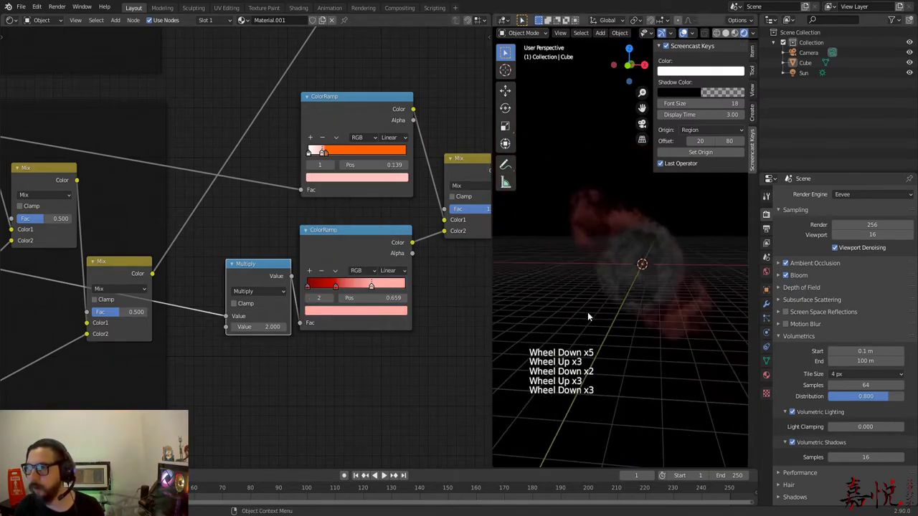
pyautogui.scroll(4, 585, 314)
pyautogui.scroll(1, 401, 316)
# Step: Move the lower ColorRamp's pink stop to the far end of the gradient and the bright red stop to 0.055
pyautogui.moveTo(392, 292); pyautogui.dragTo(438, 300)
pyautogui.moveTo(352, 296); pyautogui.dragTo(323, 298)
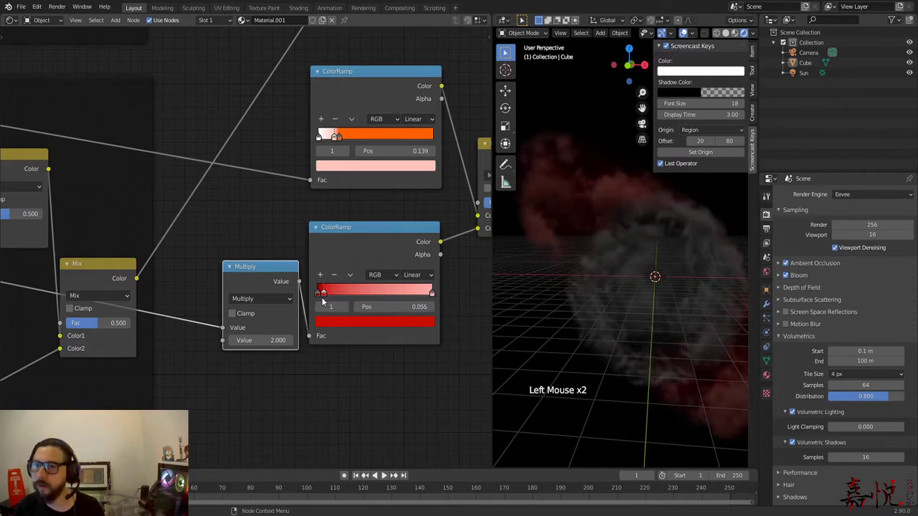
pyautogui.moveTo(430, 293); pyautogui.dragTo(453, 300)
# Step: Make the lower ColorRamp's end stop at 1.000 pure white, with a pink stop added before it
pyautogui.click(413, 323)
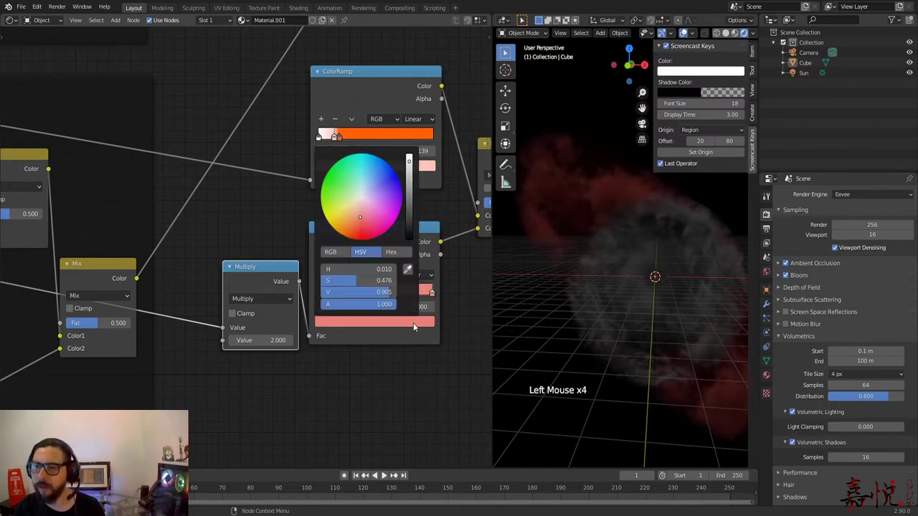
pyautogui.moveTo(407, 210); pyautogui.dragTo(409, 150)
pyautogui.moveTo(347, 282); pyautogui.dragTo(310, 283)
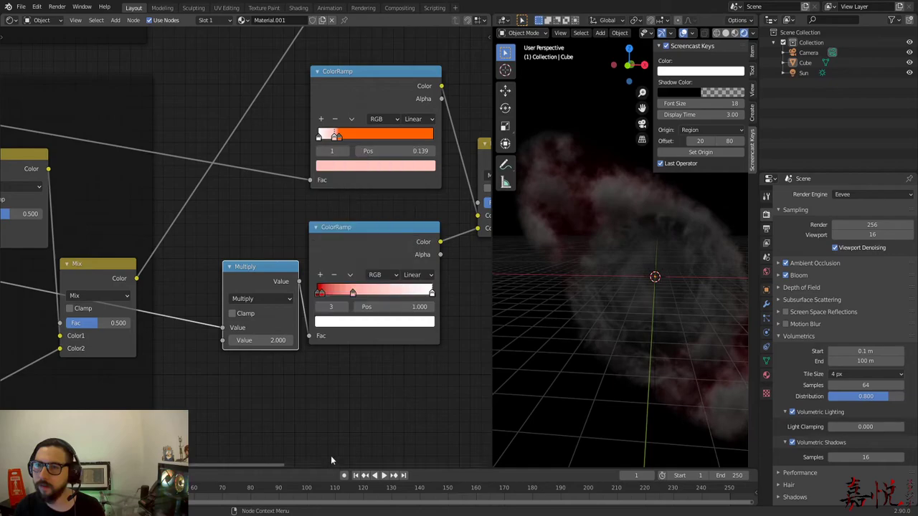
# Step: Move the lower ColorRamp's pink stop to 1.000 and the white stop to 0.936
pyautogui.moveTo(351, 294); pyautogui.dragTo(463, 324)
pyautogui.click(443, 297)
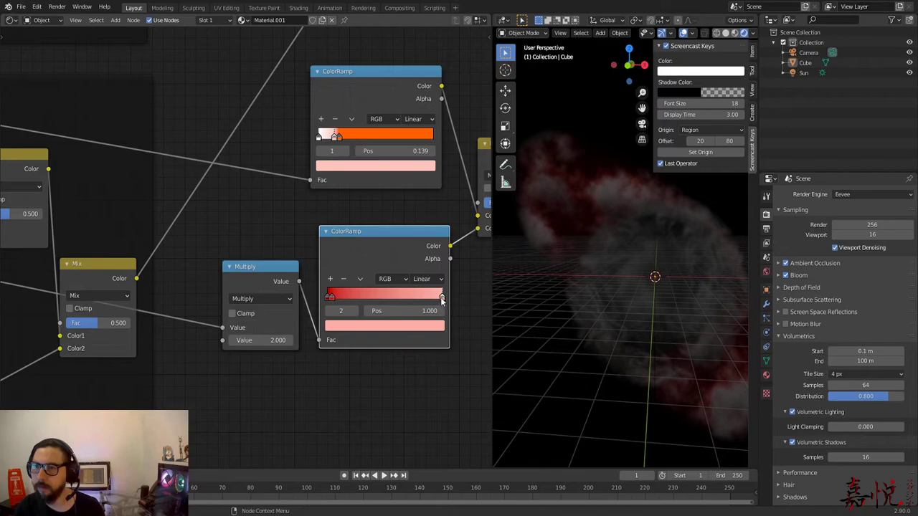
pyautogui.scroll(5, 443, 300)
pyautogui.moveTo(445, 305); pyautogui.dragTo(343, 276, button='middle')
pyautogui.moveTo(435, 286); pyautogui.dragTo(424, 302)
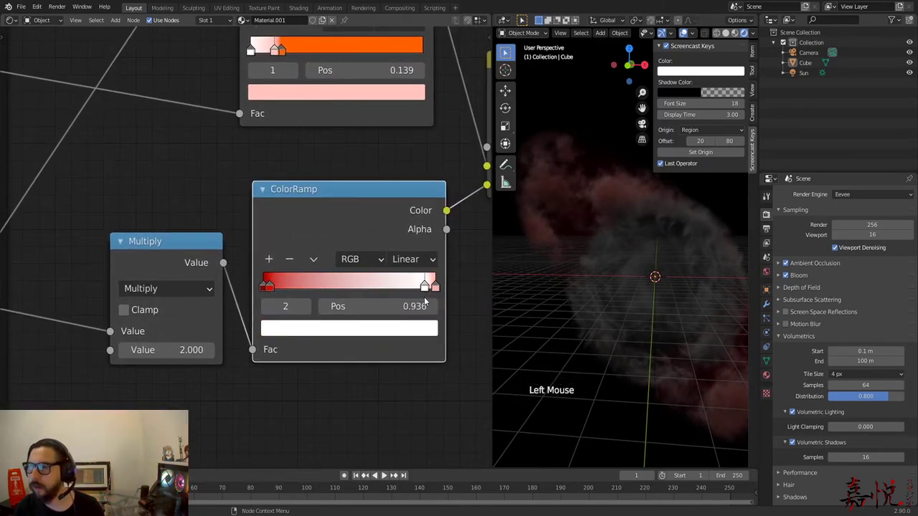
# Step: Set the factor of the Mix node combining the two ColorRamps to 0.500
pyautogui.scroll(-3, 712, 332)
pyautogui.moveTo(711, 332); pyautogui.dragTo(493, 333, button='middle')
pyautogui.scroll(-4, 458, 308)
pyautogui.moveTo(458, 309); pyautogui.dragTo(385, 408, button='middle')
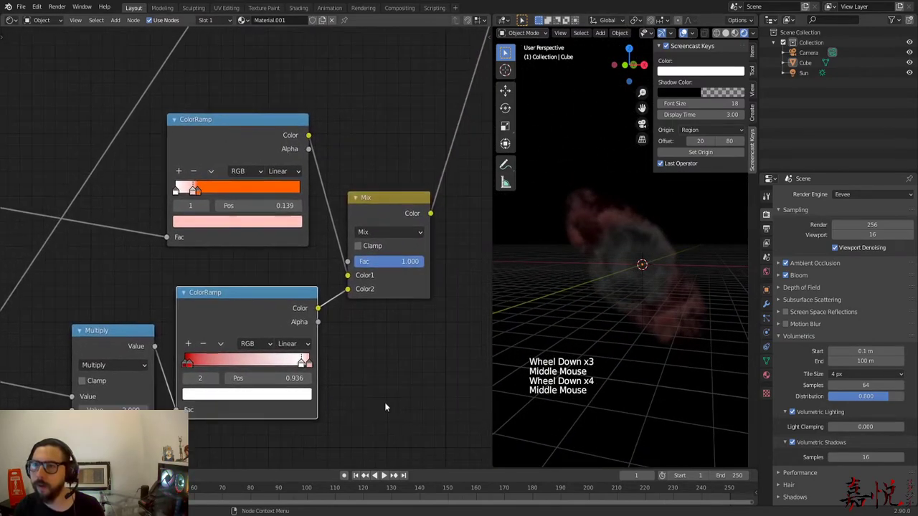
pyautogui.click(389, 263)
pyautogui.write('.5')
pyautogui.press('Return')
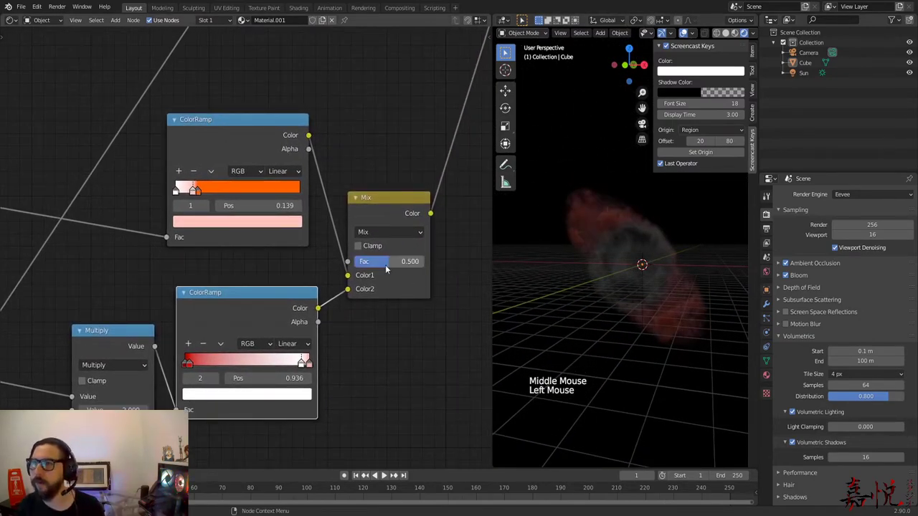
# Step: Examine the nebula's blended outer ring colors up close and from different angles
pyautogui.scroll(2, 644, 308)
pyautogui.moveTo(644, 307); pyautogui.dragTo(620, 304, button='middle')
pyautogui.scroll(-4, 571, 266)
pyautogui.scroll(5, 637, 304)
pyautogui.scroll(1, 573, 286)
pyautogui.scroll(1, 592, 246)
pyautogui.scroll(2, 589, 234)
pyautogui.scroll(-1, 589, 234)
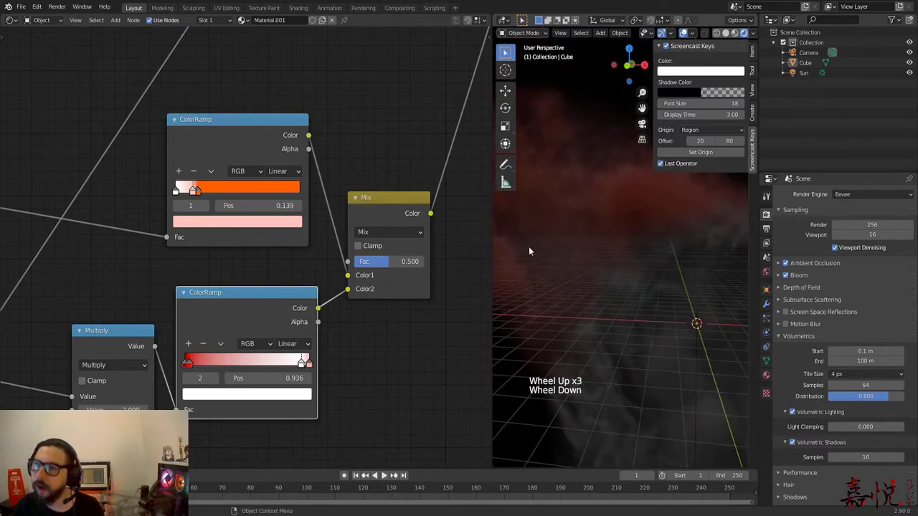
pyautogui.scroll(-2, 560, 235)
pyautogui.scroll(2, 560, 237)
pyautogui.keyDown('shift'); pyautogui.moveTo(560, 238); pyautogui.dragTo(592, 287, button='middle'); pyautogui.keyUp('shift')
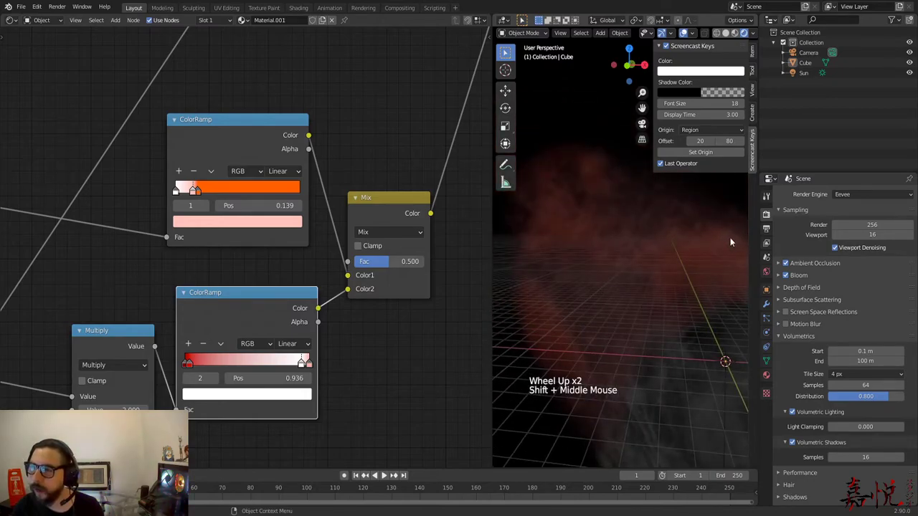
pyautogui.moveTo(672, 242); pyautogui.dragTo(644, 254, button='middle')
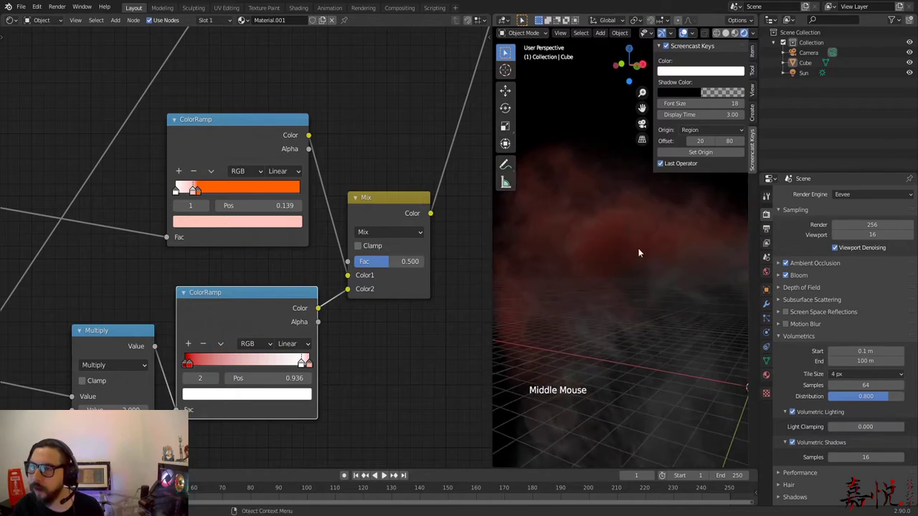
pyautogui.scroll(-4, 330, 385)
pyautogui.scroll(5, 290, 402)
# Step: Shift the lower ColorRamp's white stop to 0.977 and check the whole nebula
pyautogui.moveTo(307, 374); pyautogui.dragTo(313, 379)
pyautogui.scroll(-4, 569, 317)
pyautogui.scroll(2, 569, 317)
pyautogui.scroll(-5, 566, 319)
pyautogui.moveTo(566, 319)
pyautogui.mouseDown(button='middle')
pyautogui.moveTo(574, 332)
pyautogui.moveTo(577, 324)
pyautogui.mouseUp(button='middle')
pyautogui.scroll(-7, 359, 323)
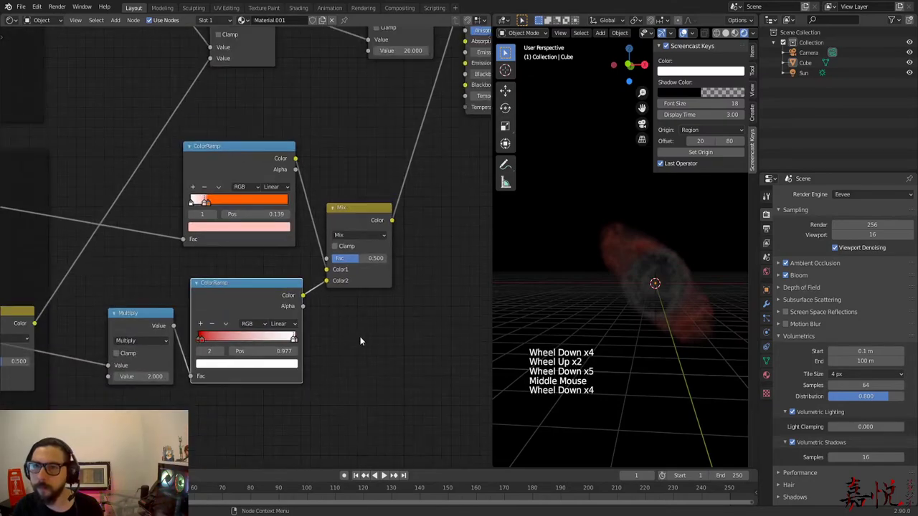
# Step: Duplicate the lower ColorRamp below itself and feed it from the third Multiply node in the OuterRingTexture frame
pyautogui.moveTo(334, 339); pyautogui.dragTo(456, 187, button='middle')
pyautogui.moveTo(268, 308); pyautogui.dragTo(271, 332, button='middle')
pyautogui.click(341, 162)
pyautogui.hotkey('shift', 'd')
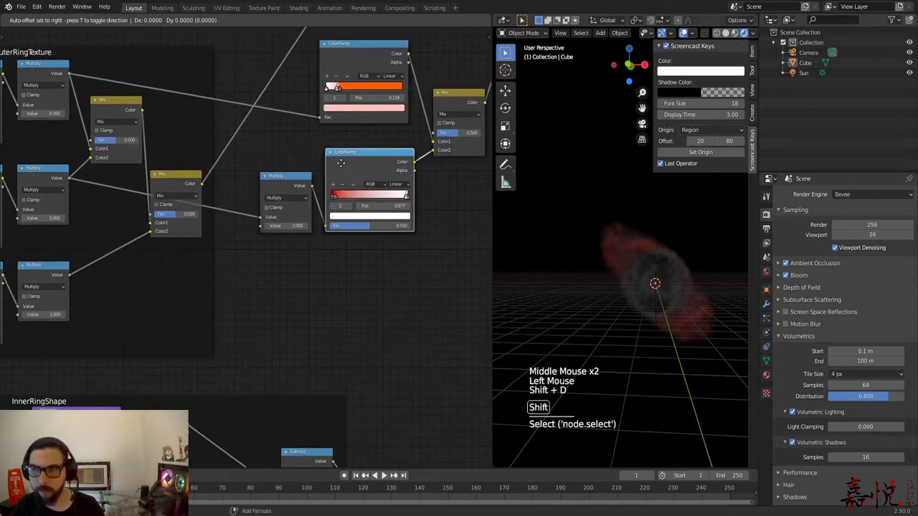
pyautogui.click(341, 265)
pyautogui.moveTo(69, 275); pyautogui.dragTo(323, 329)
# Step: Combine the existing color Mix with the duplicated ColorRamp in a new Mix node, and set its factor to 1.000
pyautogui.moveTo(465, 264); pyautogui.dragTo(317, 297, button='middle')
pyautogui.keyDown('ctrl'); pyautogui.keyDown('shift'); pyautogui.moveTo(318, 299); pyautogui.dragTo(403, 150, button='right'); pyautogui.keyUp('shift'); pyautogui.keyUp('ctrl')
pyautogui.click(460, 219)
pyautogui.moveTo(460, 222); pyautogui.dragTo(343, 222, button='middle')
pyautogui.moveTo(351, 222); pyautogui.dragTo(343, 199)
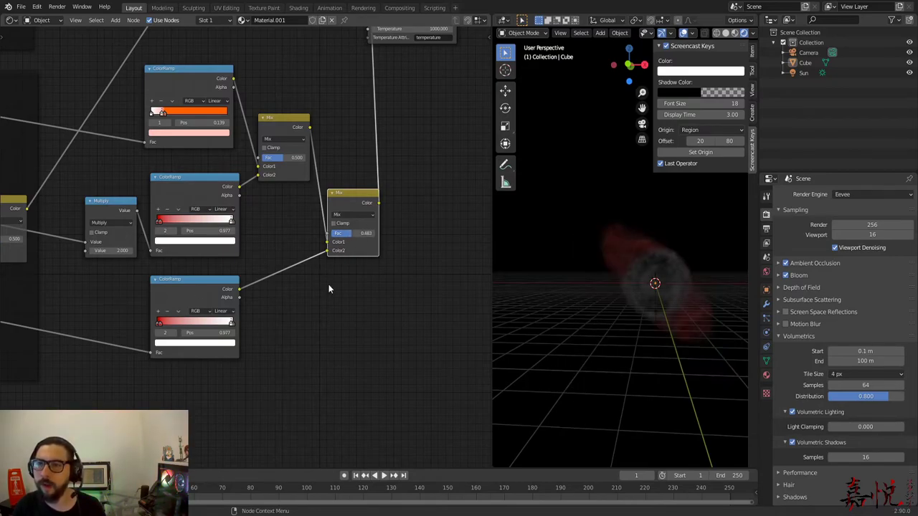
pyautogui.scroll(2, 334, 257)
pyautogui.moveTo(363, 231); pyautogui.dragTo(396, 231)
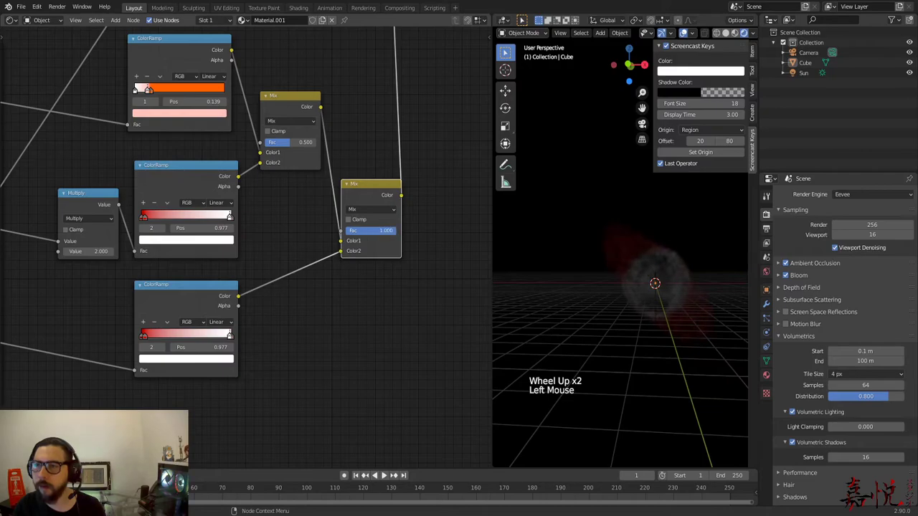
# Step: Reset the duplicated ColorRamp to its default black-to-white gradient and inspect the nebula
pyautogui.click(160, 301)
pyautogui.click(158, 298)
pyautogui.press('BackSpace')
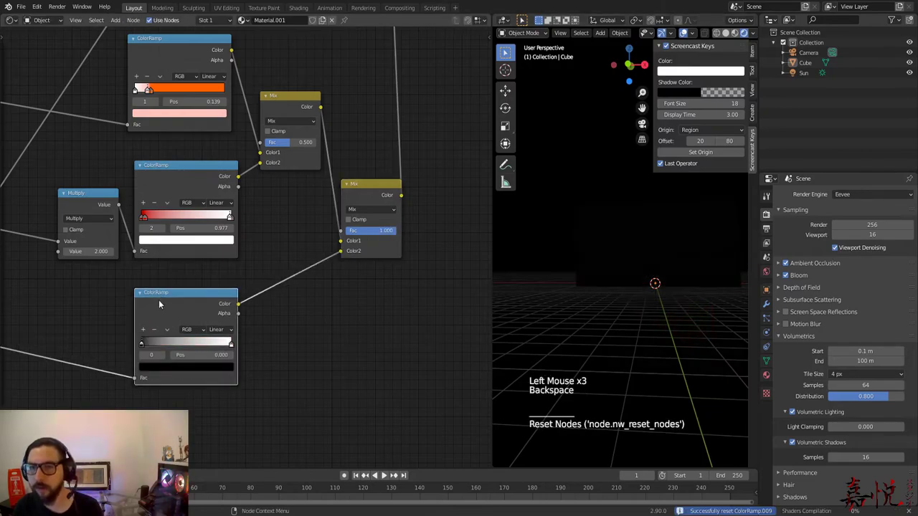
pyautogui.scroll(2, 625, 270)
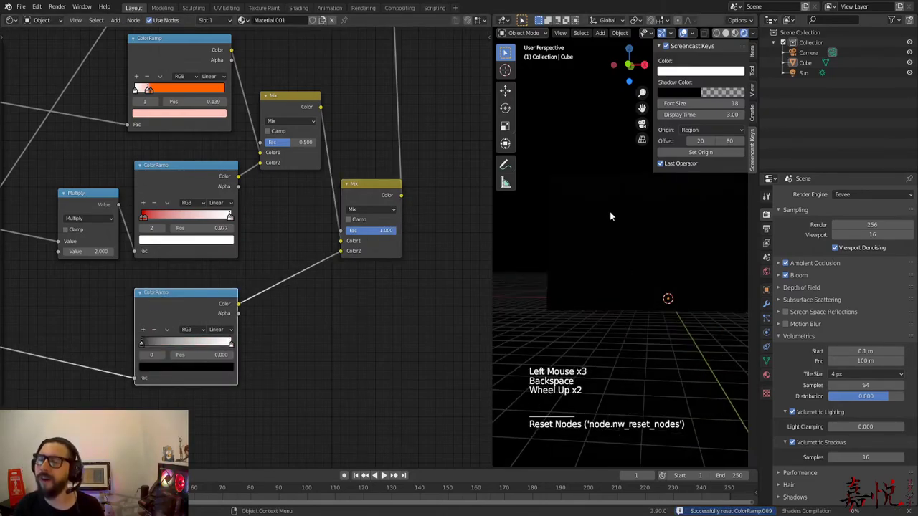
pyautogui.moveTo(621, 317); pyautogui.dragTo(584, 339, button='middle')
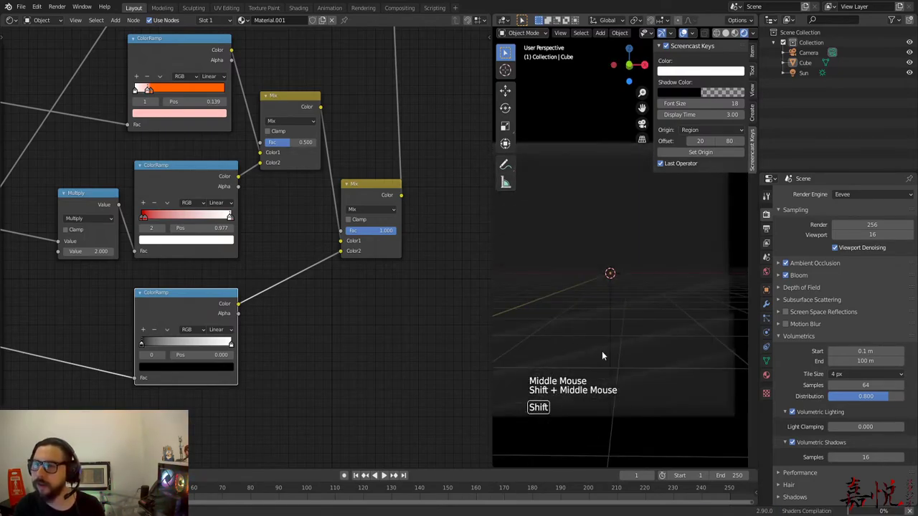
pyautogui.scroll(4, 558, 333)
pyautogui.scroll(-1, 557, 329)
pyautogui.scroll(-2, 553, 324)
pyautogui.keyDown('shift'); pyautogui.moveTo(553, 324); pyautogui.dragTo(635, 294, button='middle'); pyautogui.keyUp('shift')
pyautogui.scroll(4, 568, 328)
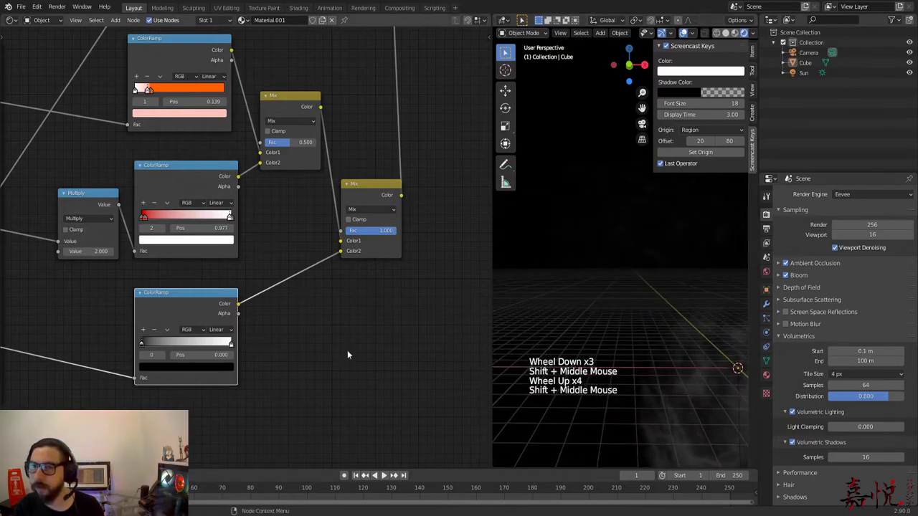
# Step: Flip the bottom ColorRamp so it runs from white to black
pyautogui.click(166, 329)
pyautogui.click(194, 341)
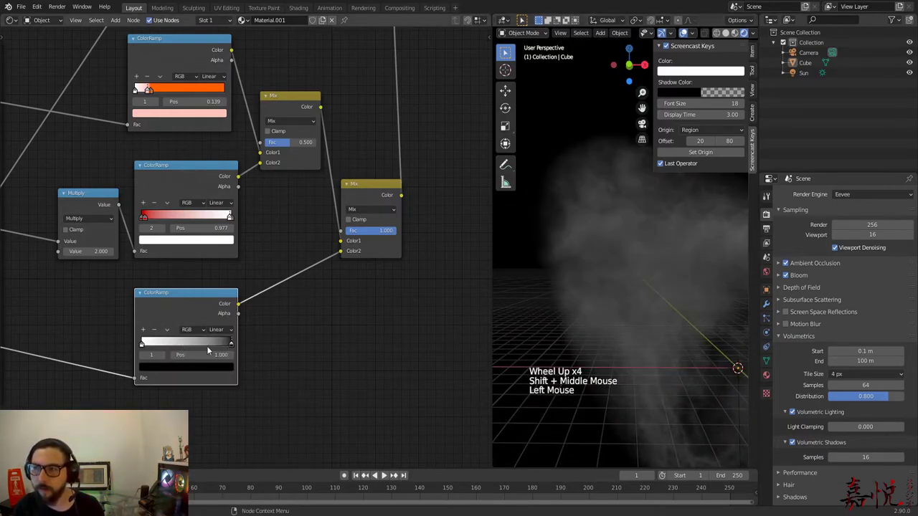
pyautogui.scroll(-2, 535, 311)
pyautogui.scroll(2, 579, 295)
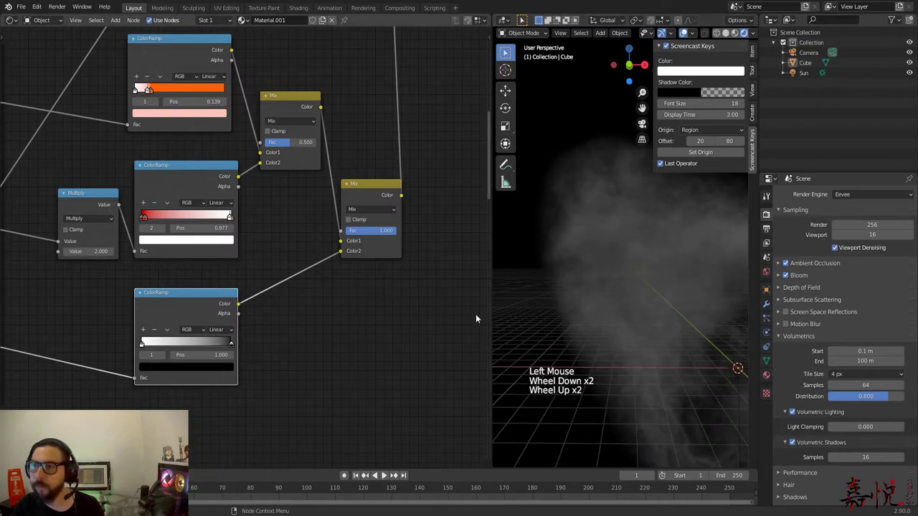
# Step: Move the bottom ColorRamp's black stop close to the white one, and darken the white stop to black
pyautogui.moveTo(232, 347); pyautogui.dragTo(151, 360)
pyautogui.click(141, 347)
pyautogui.click(154, 366)
pyautogui.click(163, 368)
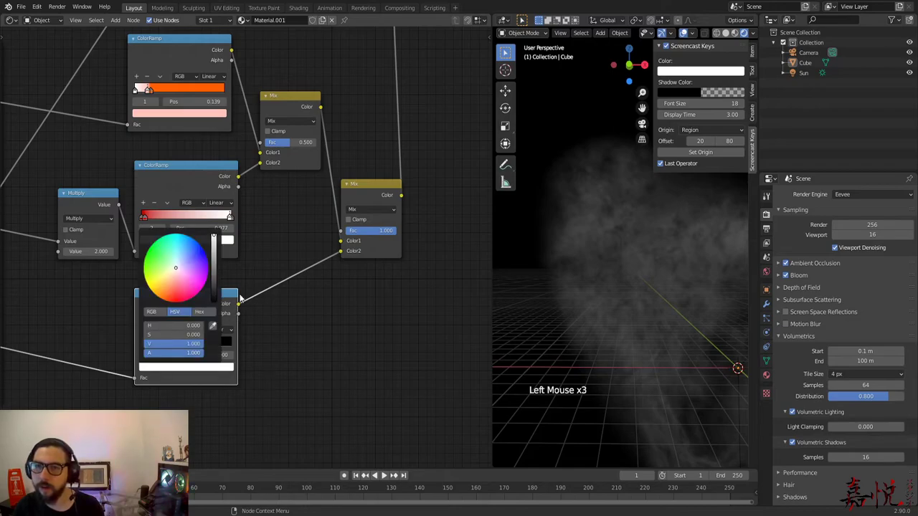
pyautogui.moveTo(214, 280); pyautogui.dragTo(215, 235)
pyautogui.moveTo(210, 264); pyautogui.dragTo(213, 300)
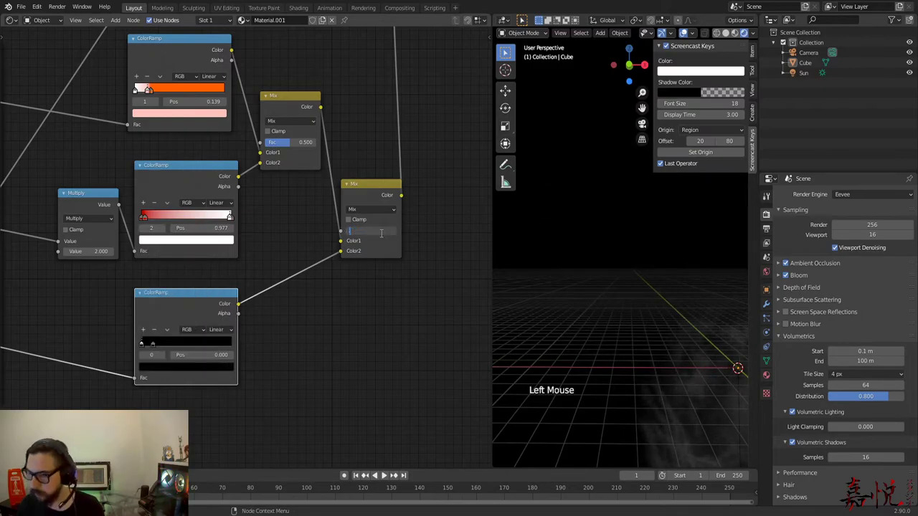
# Step: Set the last Mix node's factor to 0.500 and check the nebula up close
pyautogui.write('.5')
pyautogui.press('Return')
pyautogui.scroll(2, 326, 167)
pyautogui.scroll(-3, 609, 328)
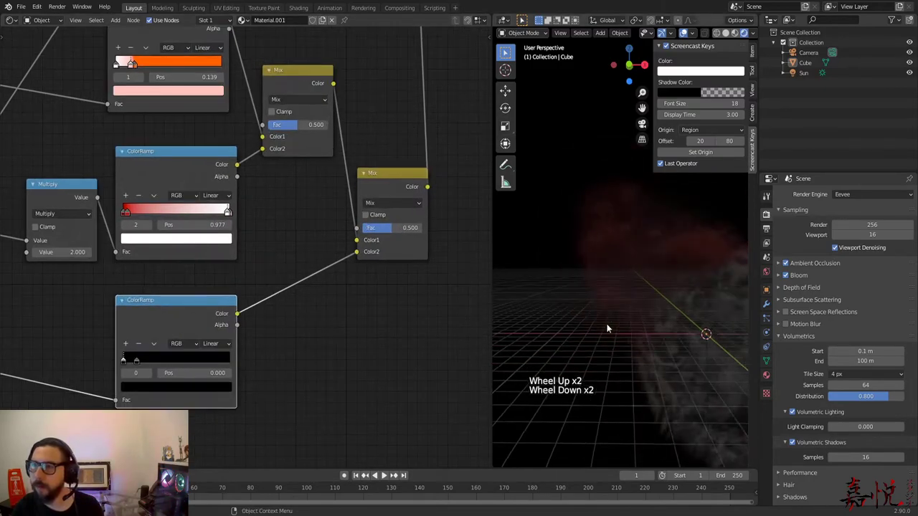
pyautogui.scroll(4, 683, 345)
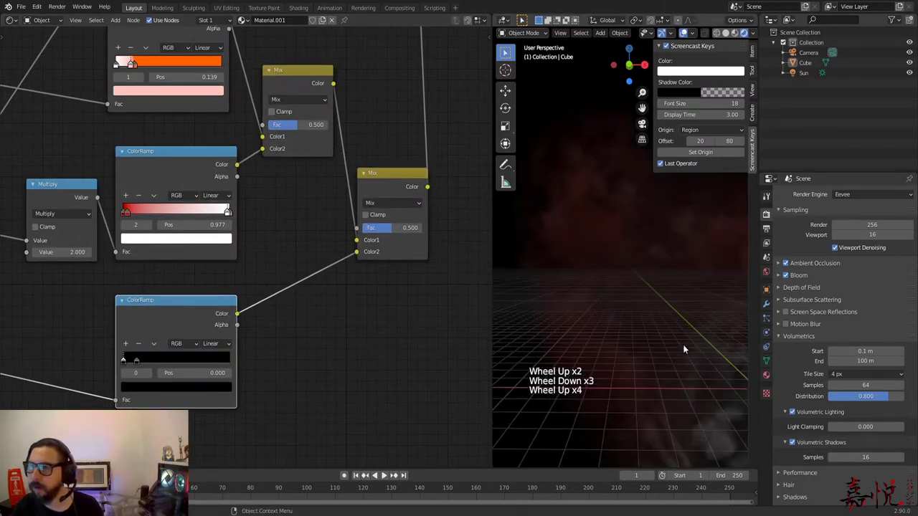
# Step: Turn the bottom ColorRamp's first stop back to white with a value of 1.000 and check the nebula
pyautogui.click(135, 386)
pyautogui.moveTo(138, 360); pyautogui.dragTo(197, 360)
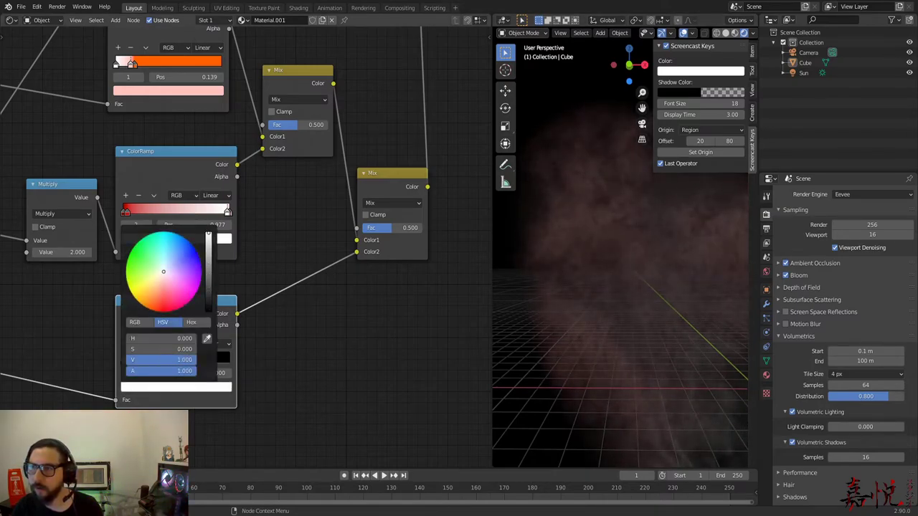
pyautogui.scroll(-4, 641, 319)
pyautogui.moveTo(641, 318); pyautogui.dragTo(624, 311, button='middle')
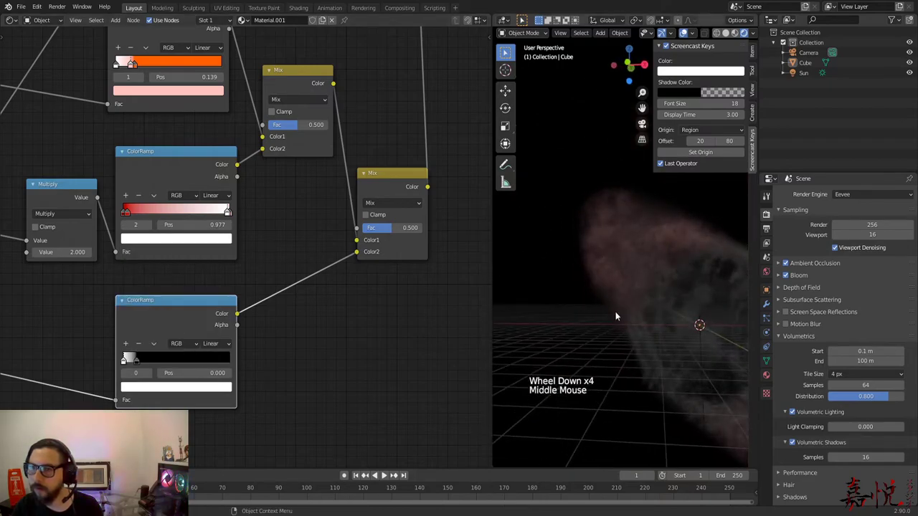
pyautogui.moveTo(127, 360); pyautogui.dragTo(102, 357)
pyautogui.scroll(3, 90, 361)
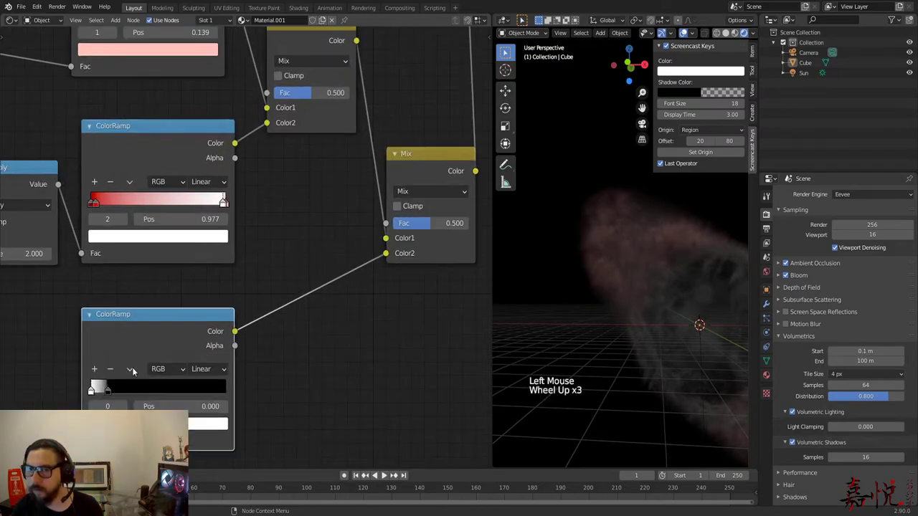
# Step: Duplicate the Multiply node with value 2.000 and insert the copy on the link feeding the bottom ColorRamp's factor
pyautogui.keyDown('shift'); pyautogui.moveTo(54, 204); pyautogui.dragTo(259, 133, button='middle'); pyautogui.keyUp('shift')
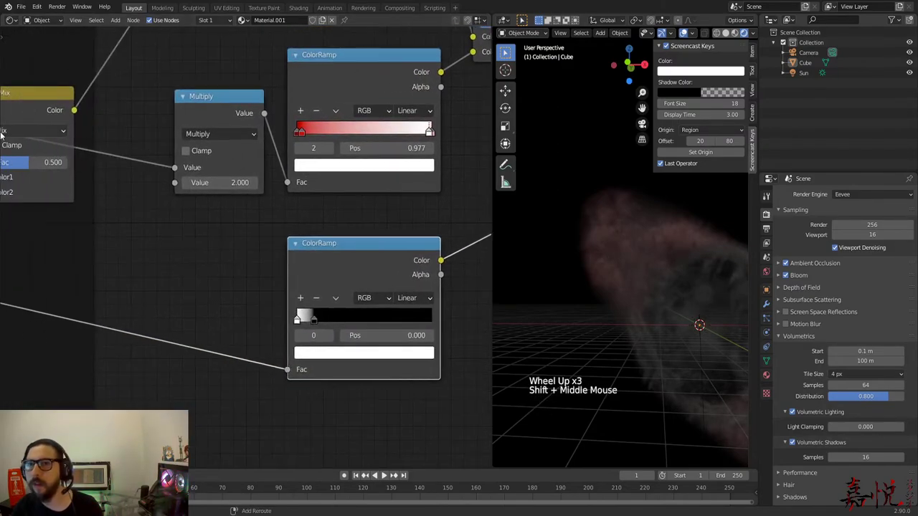
pyautogui.click(206, 127)
pyautogui.hotkey('shift', 'd')
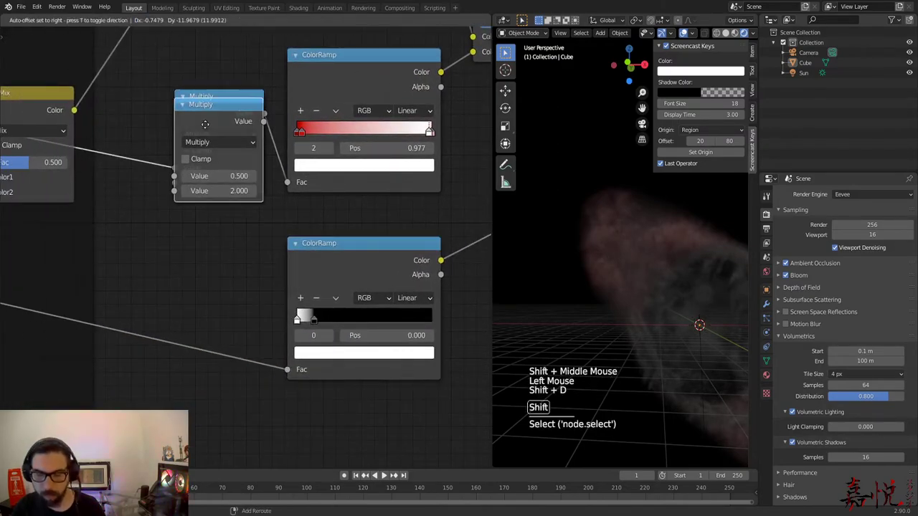
pyautogui.click(198, 368)
pyautogui.moveTo(201, 298); pyautogui.dragTo(238, 284)
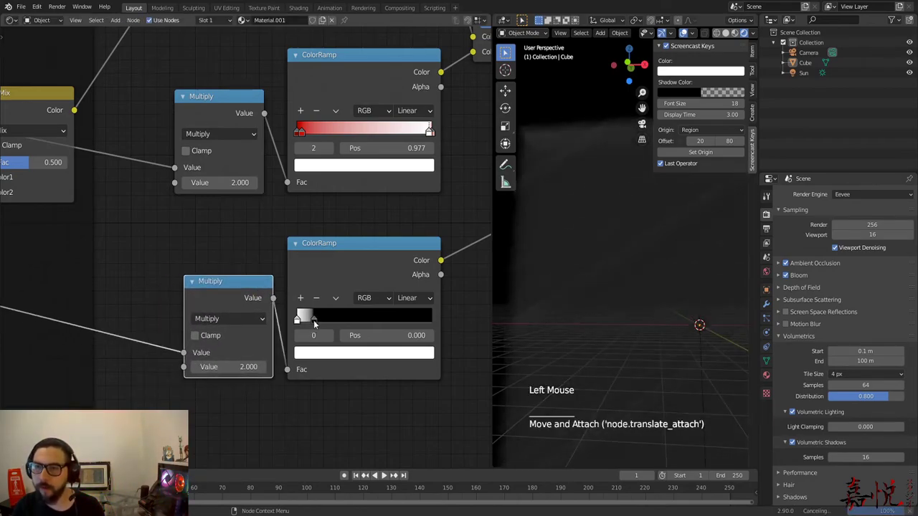
# Step: Move the bottom ColorRamp's black stop closer to the white one, to position 0.041
pyautogui.click(314, 321)
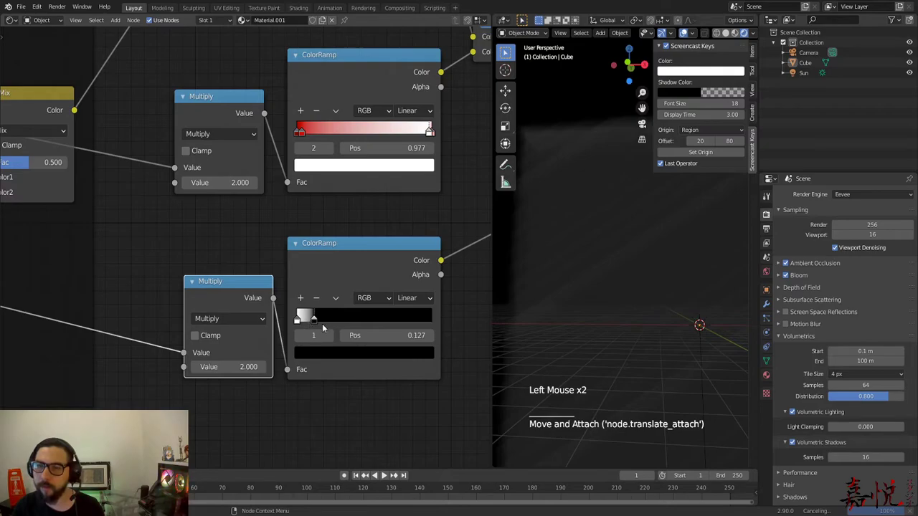
pyautogui.moveTo(314, 321); pyautogui.dragTo(305, 334)
pyautogui.scroll(5, 575, 340)
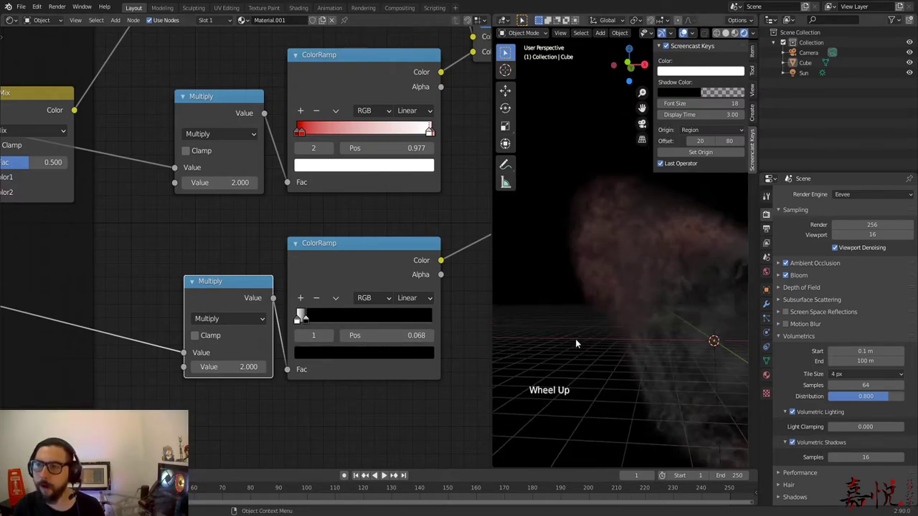
pyautogui.scroll(2, 537, 340)
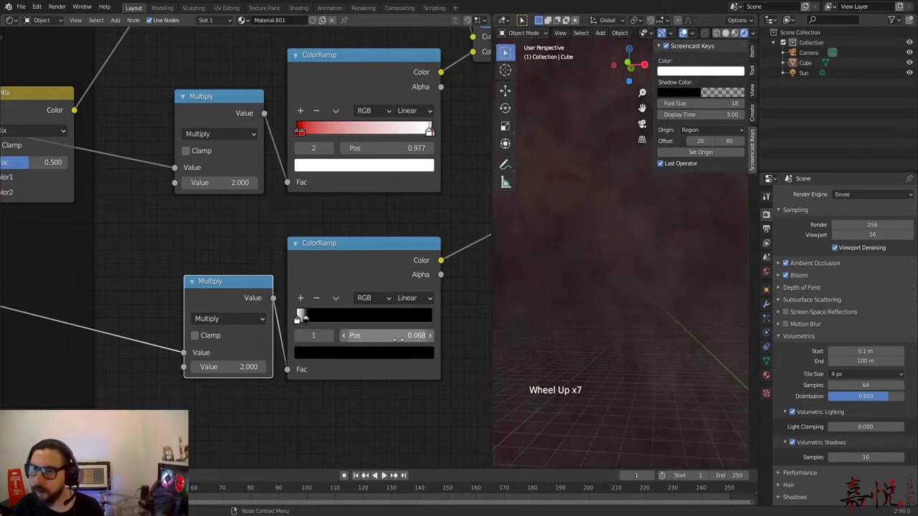
pyautogui.moveTo(303, 322); pyautogui.dragTo(300, 322)
# Step: Set the value of the Multiply node feeding the bottom ColorRamp to 5 and check the nebula
pyautogui.click(226, 366)
pyautogui.write('5')
pyautogui.press('Return')
pyautogui.scroll(-9, 569, 274)
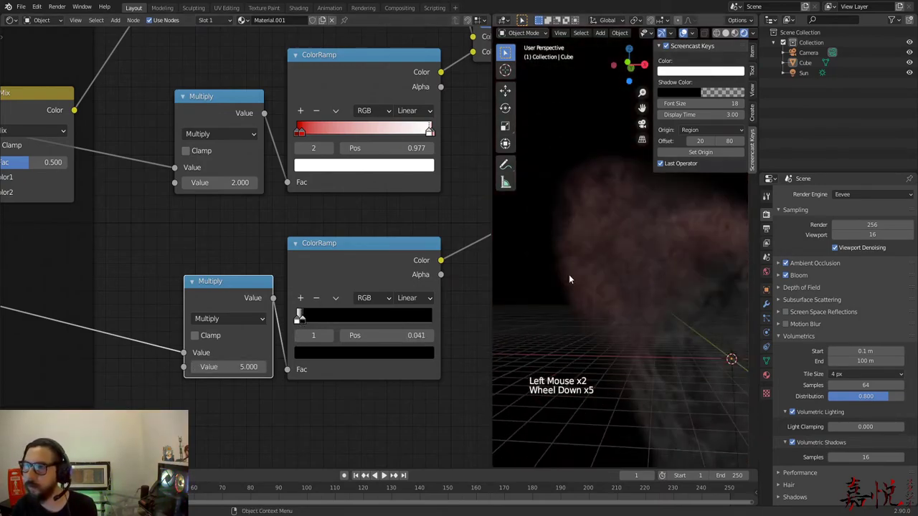
pyautogui.scroll(2, 618, 331)
# Step: Raise the lower Multiply node's value to 10 and check the nebula up close
pyautogui.click(226, 366)
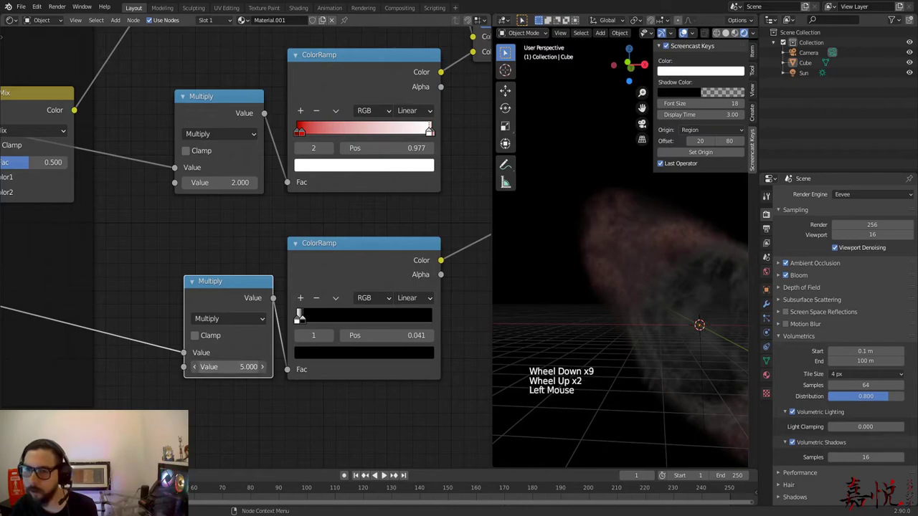
pyautogui.press('Return')
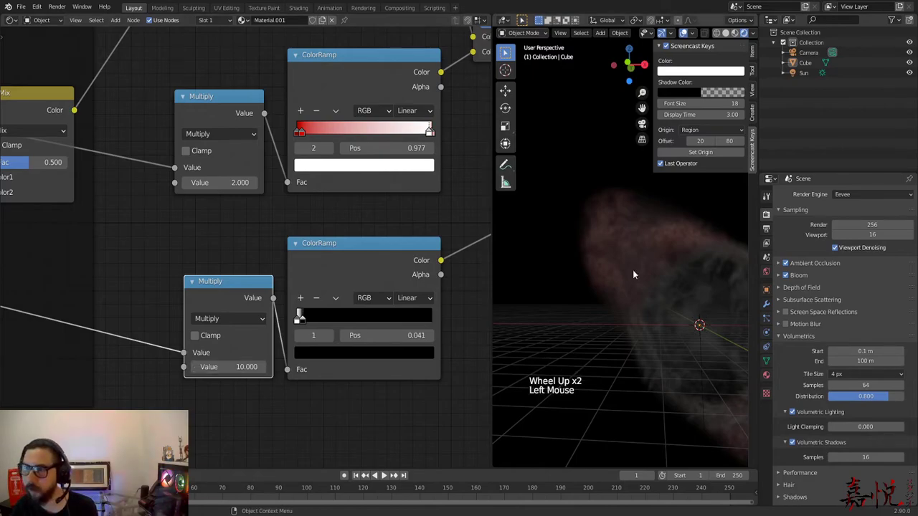
pyautogui.scroll(7, 631, 269)
pyautogui.scroll(2, 618, 277)
pyautogui.scroll(-3, 614, 278)
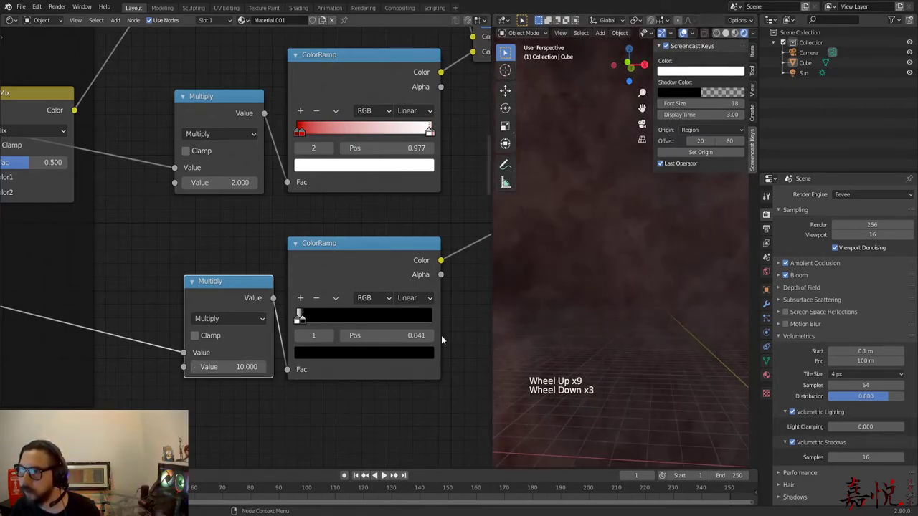
# Step: Set the lower Multiply node's value to 50 and check the nebula from several distances
pyautogui.click(221, 377)
pyautogui.click(234, 368)
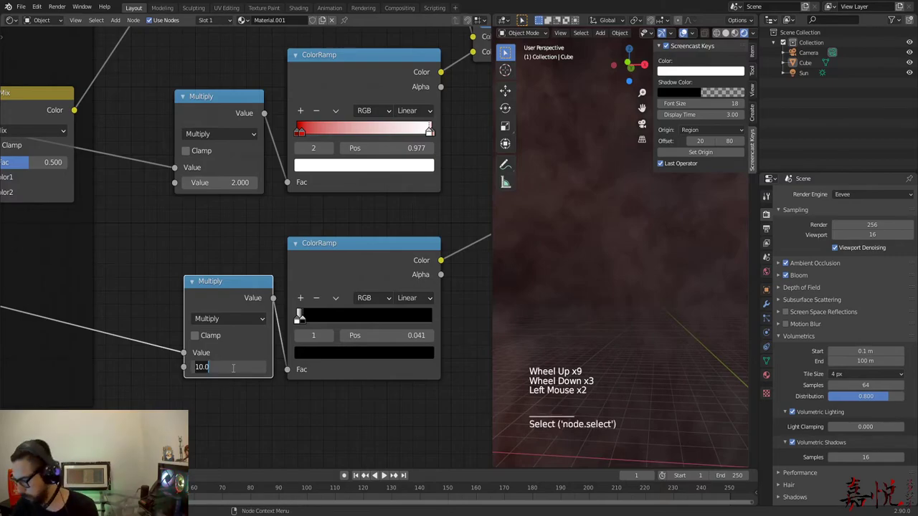
pyautogui.write('50')
pyautogui.press('Return')
pyautogui.scroll(-6, 556, 278)
pyautogui.scroll(3, 556, 278)
pyautogui.scroll(-2, 574, 301)
pyautogui.moveTo(631, 345)
pyautogui.mouseDown(button='middle')
pyautogui.moveTo(591, 337)
pyautogui.moveTo(615, 351)
pyautogui.mouseUp(button='middle')
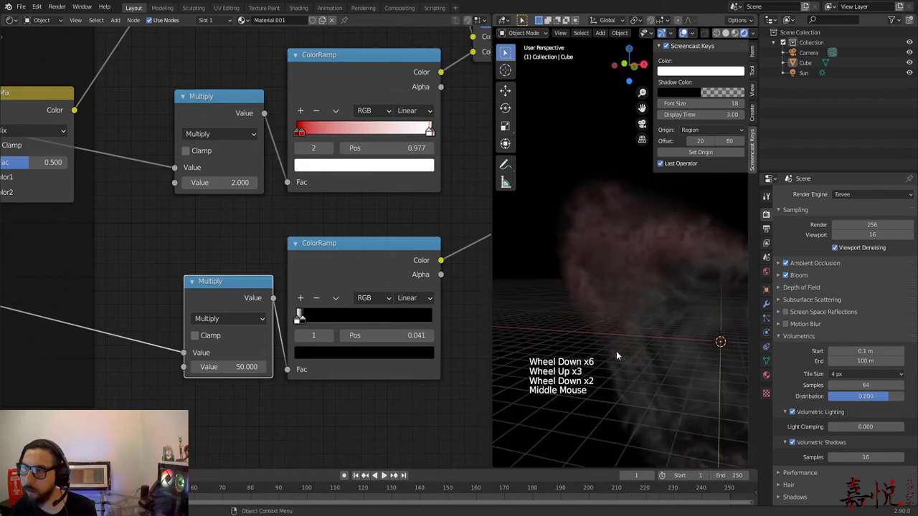
pyautogui.scroll(5, 607, 349)
pyautogui.scroll(-2, 634, 322)
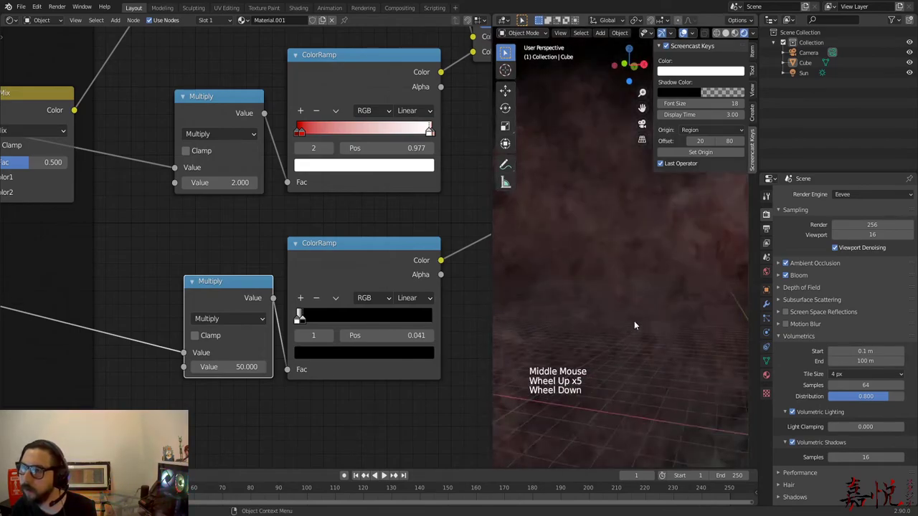
pyautogui.scroll(3, 315, 318)
# Step: Darken the bottom ColorRamp's white stop to a light grey with a value of 0.738
pyautogui.click(310, 347)
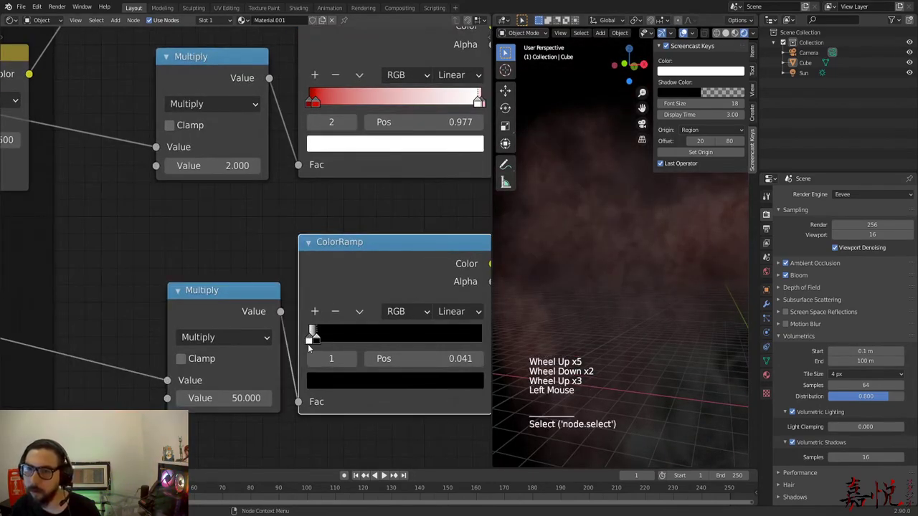
pyautogui.click(327, 384)
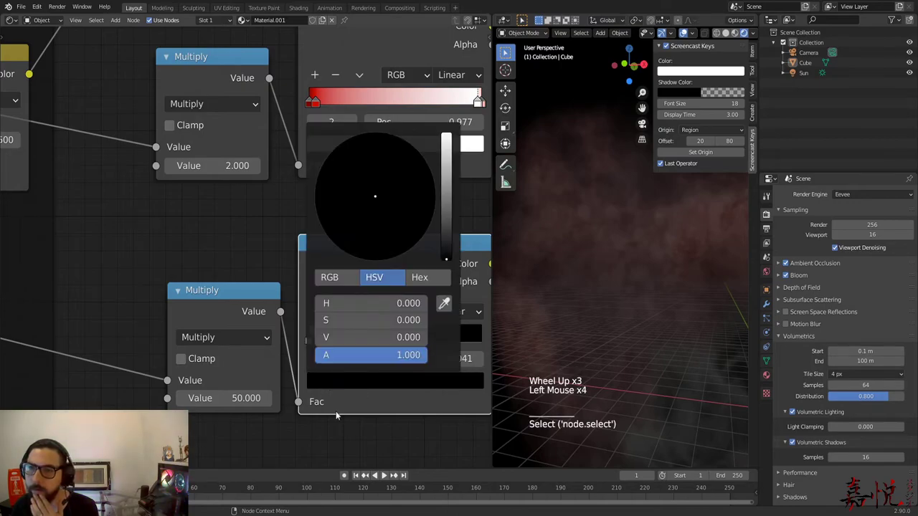
pyautogui.click(309, 342)
pyautogui.moveTo(323, 370); pyautogui.dragTo(326, 376)
pyautogui.click(328, 379)
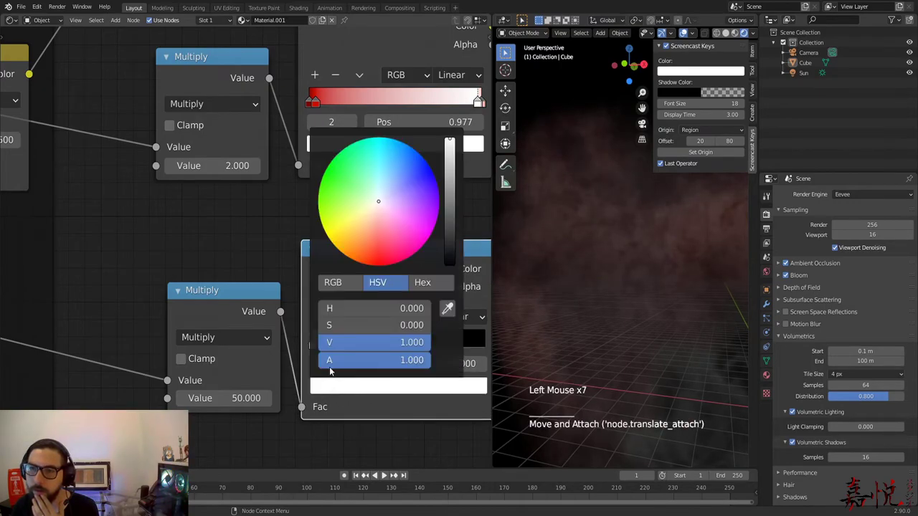
pyautogui.moveTo(449, 194); pyautogui.dragTo(450, 172)
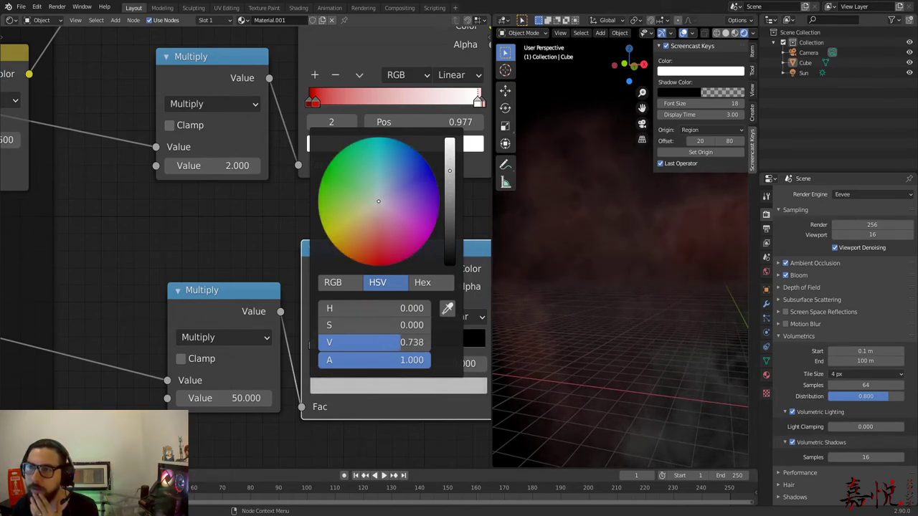
# Step: Examine the nebula's ring and core from near and far, along with the color ramps and Mix nodes
pyautogui.scroll(-7, 652, 335)
pyautogui.moveTo(652, 334)
pyautogui.mouseDown(button='middle')
pyautogui.moveTo(597, 319)
pyautogui.moveTo(646, 323)
pyautogui.mouseUp(button='middle')
pyautogui.scroll(1, 423, 211)
pyautogui.moveTo(423, 211); pyautogui.dragTo(250, 322, button='middle')
pyautogui.scroll(-1, 354, 233)
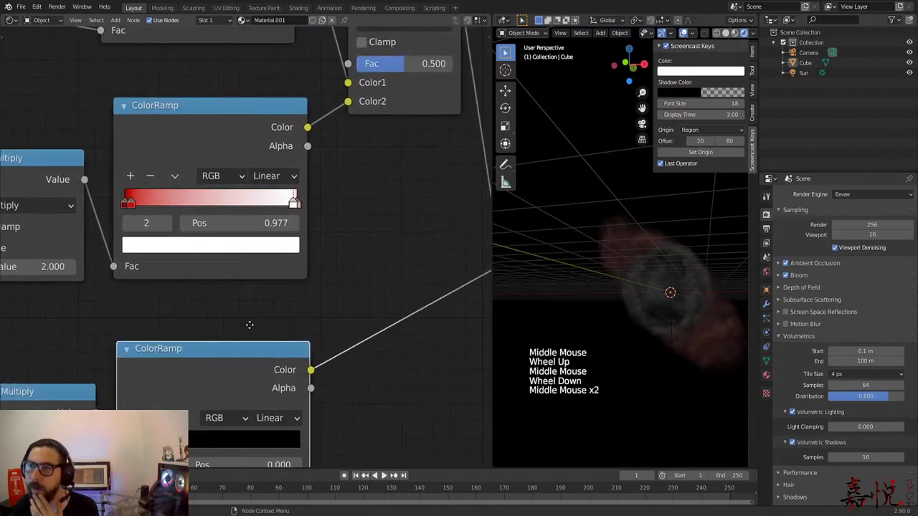
pyautogui.scroll(-4, 348, 268)
pyautogui.moveTo(348, 268); pyautogui.dragTo(262, 335, button='middle')
pyautogui.scroll(-4, 263, 336)
pyautogui.scroll(1, 298, 288)
pyautogui.moveTo(297, 289); pyautogui.dragTo(269, 293, button='middle')
pyautogui.moveTo(583, 314); pyautogui.dragTo(583, 291, button='middle')
pyautogui.scroll(7, 674, 305)
pyautogui.scroll(1, 674, 305)
pyautogui.scroll(-3, 607, 302)
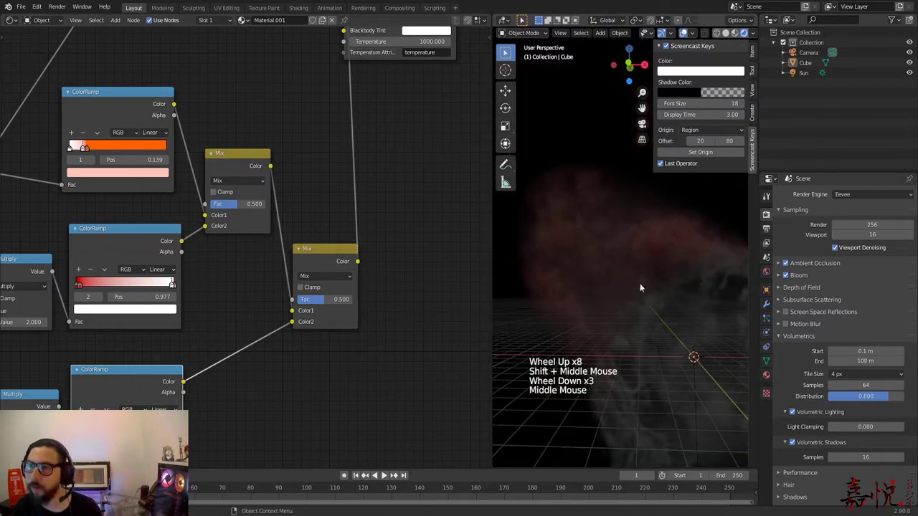
# Step: Move the Principled Volume node farther right, away from the Multiply and Mix nodes that feed it
pyautogui.scroll(-5, 316, 171)
pyautogui.scroll(-2, 314, 173)
pyautogui.moveTo(313, 173); pyautogui.dragTo(323, 236, button='middle')
pyautogui.moveTo(356, 104); pyautogui.dragTo(446, 104)
pyautogui.scroll(-2, 598, 306)
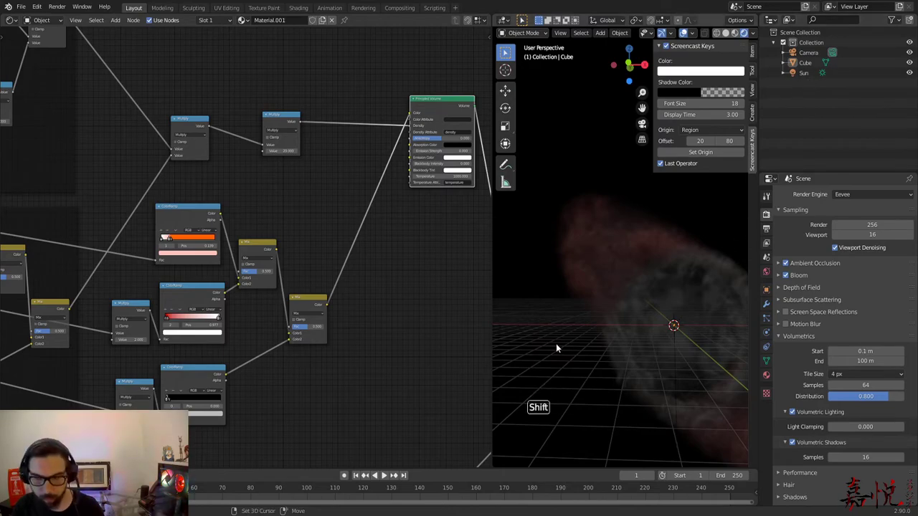
# Step: Add a point light and, in front view, move it into the upper-left part of the red outer ring
pyautogui.hotkey('shift', 'a')
pyautogui.moveTo(556, 344)
pyautogui.click(590, 344)
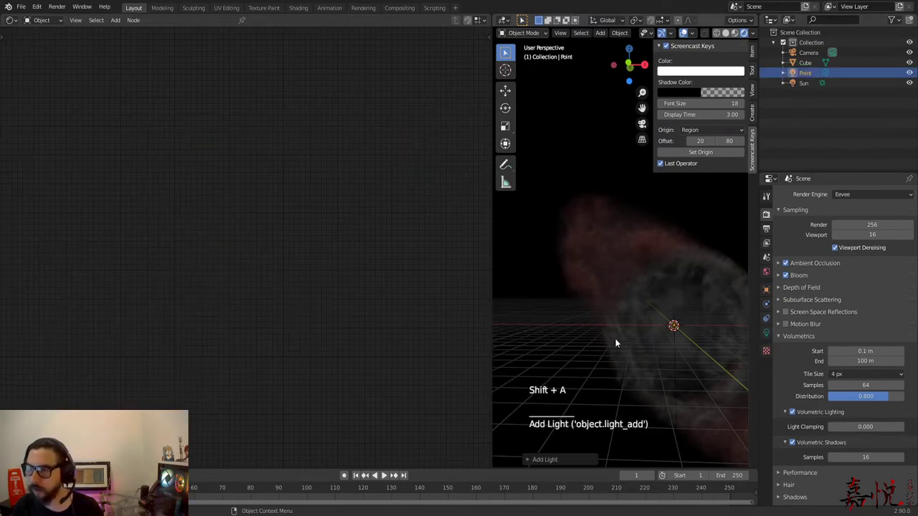
pyautogui.press('KP_1')
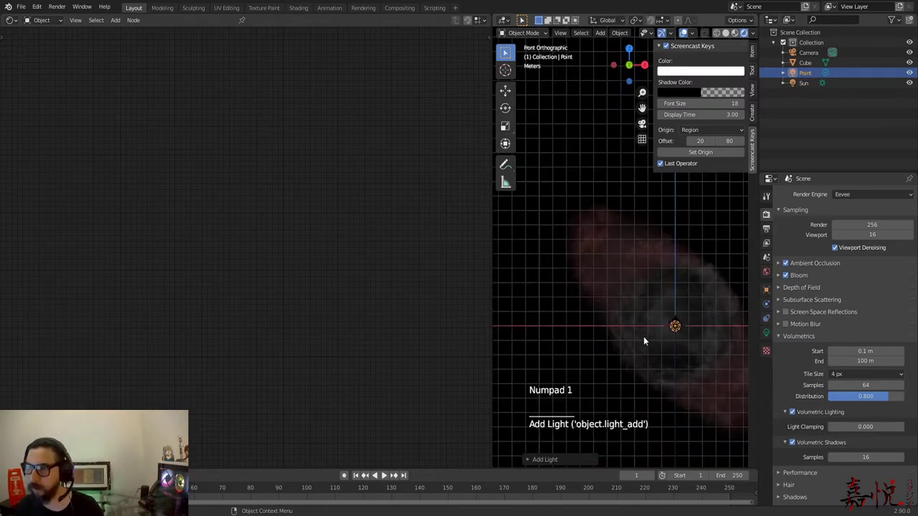
pyautogui.press('g')
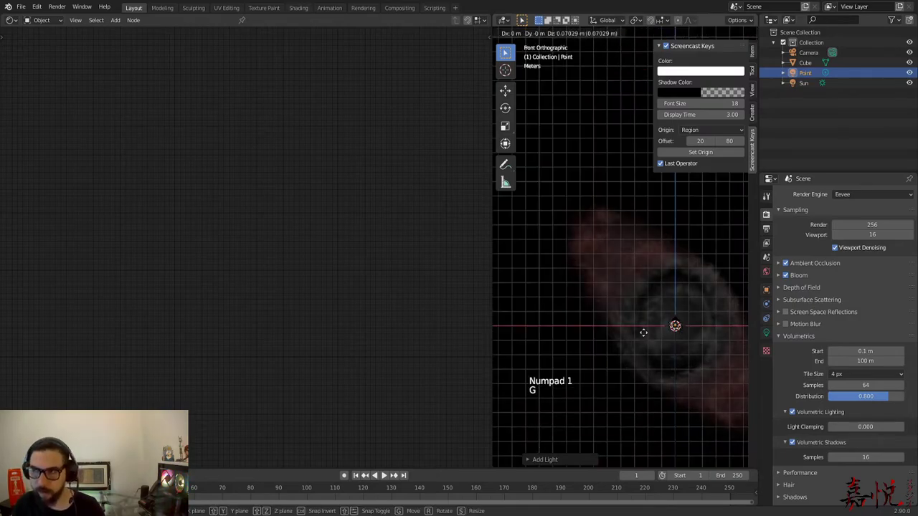
pyautogui.click(574, 268)
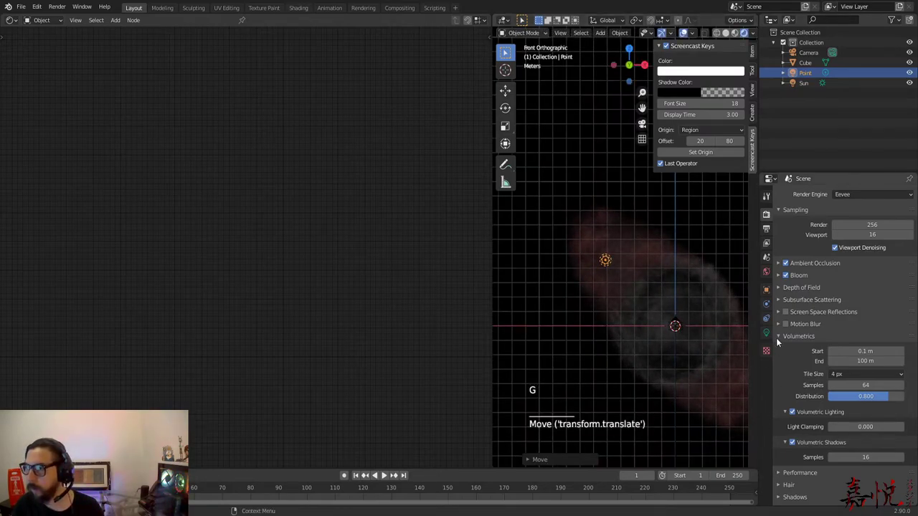
# Step: Open the point light's power value for editing
pyautogui.click(766, 332)
pyautogui.doubleClick(864, 260)
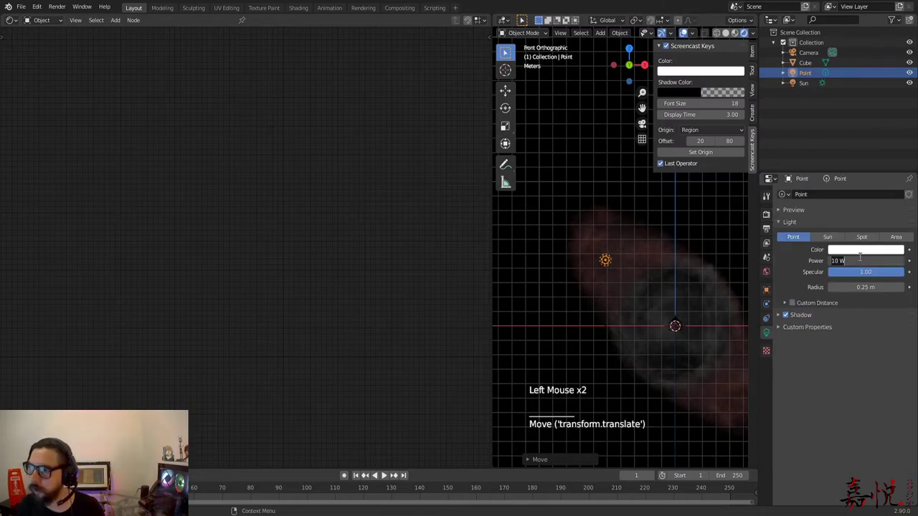
# Step: Set the point light's power to 1000 W and select the nebula cube
pyautogui.write('1000')
pyautogui.press('Return')
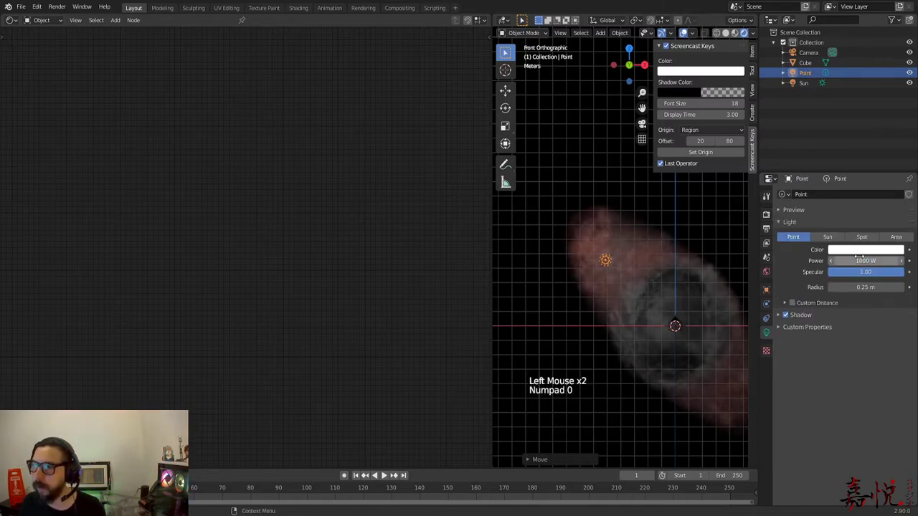
pyautogui.click(572, 319)
pyautogui.scroll(6, 572, 319)
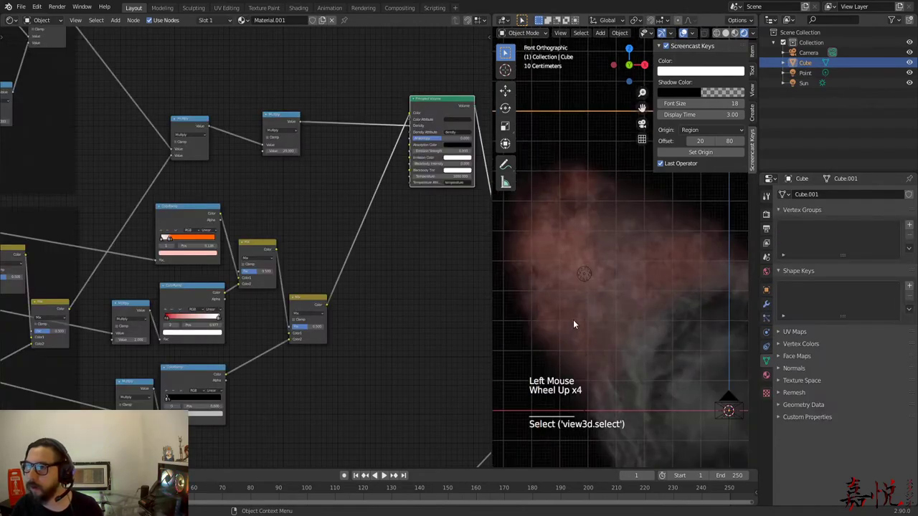
pyautogui.keyDown('shift'); pyautogui.moveTo(591, 355); pyautogui.dragTo(638, 332, button='middle'); pyautogui.keyUp('shift')
pyautogui.scroll(6, 642, 276)
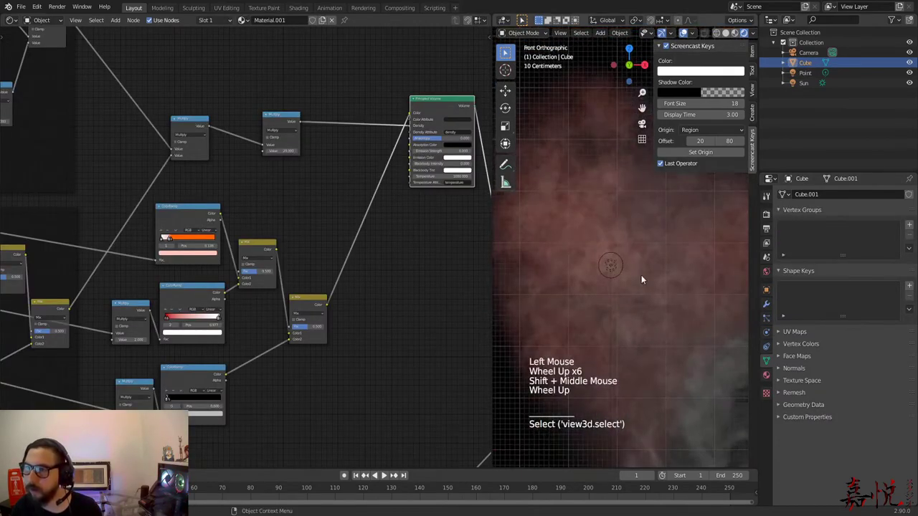
pyautogui.scroll(-7, 603, 321)
pyautogui.scroll(-3, 597, 330)
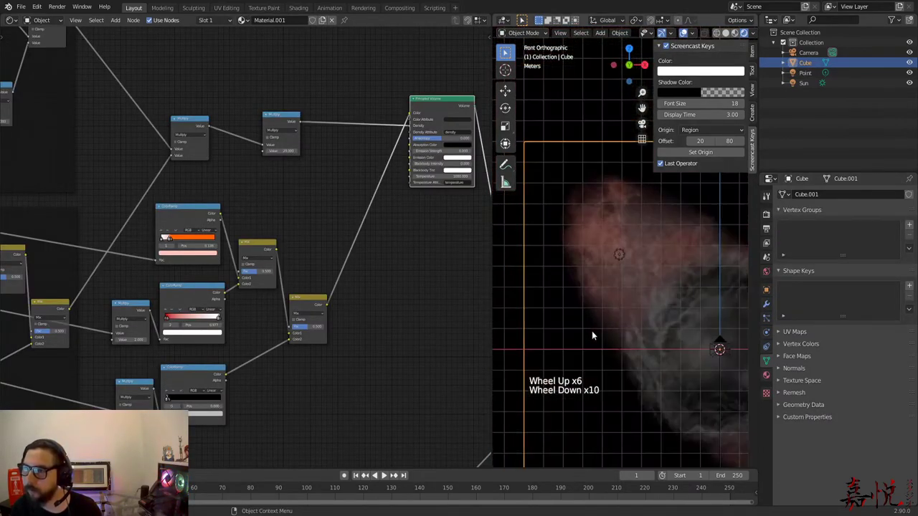
pyautogui.scroll(4, 593, 334)
pyautogui.scroll(-1, 402, 298)
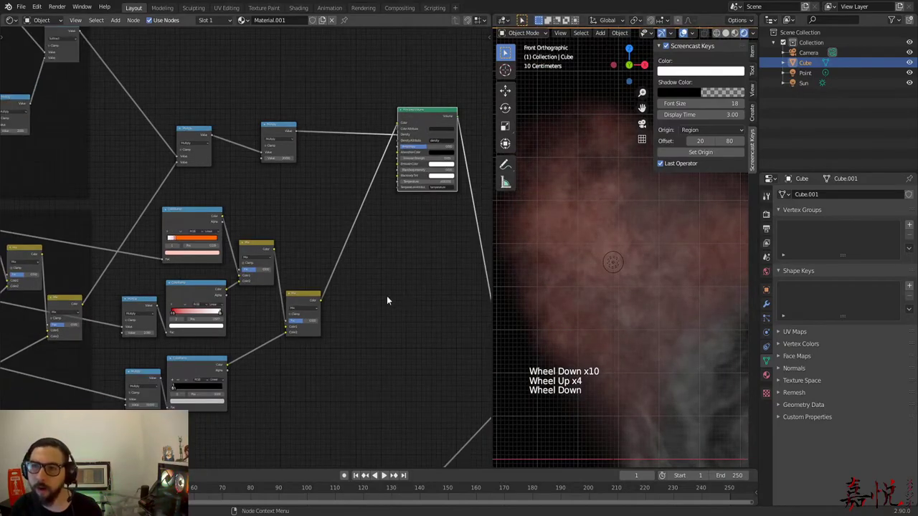
# Step: Insert a Hue Saturation Value node between the outer ring's final Mix node and its Principled Volume, moving the Principled Volume farther away
pyautogui.click(378, 302)
pyautogui.press('shift')
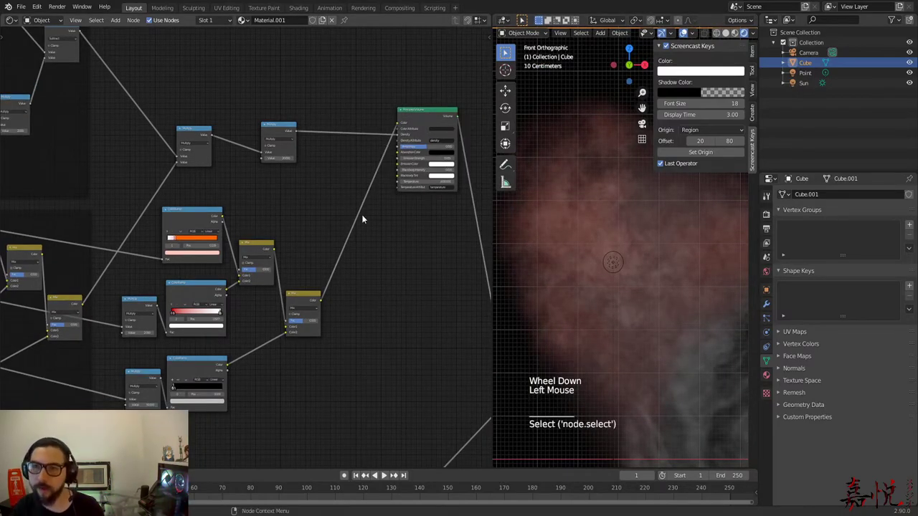
pyautogui.scroll(8, 361, 224)
pyautogui.keyDown('shift'); pyautogui.moveTo(357, 230); pyautogui.dragTo(281, 248, button='middle'); pyautogui.keyUp('shift')
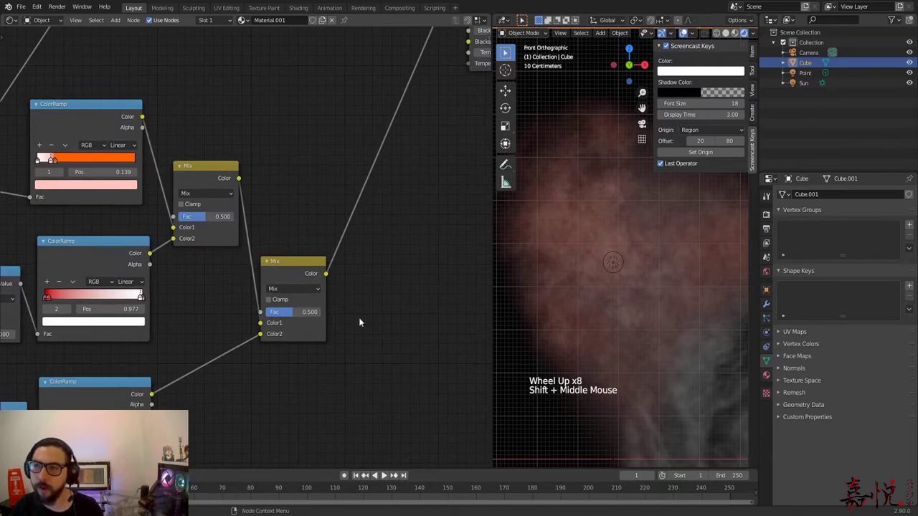
pyautogui.hotkey('shift', 'a')
pyautogui.click(389, 333)
pyautogui.write('hue')
pyautogui.press('Return')
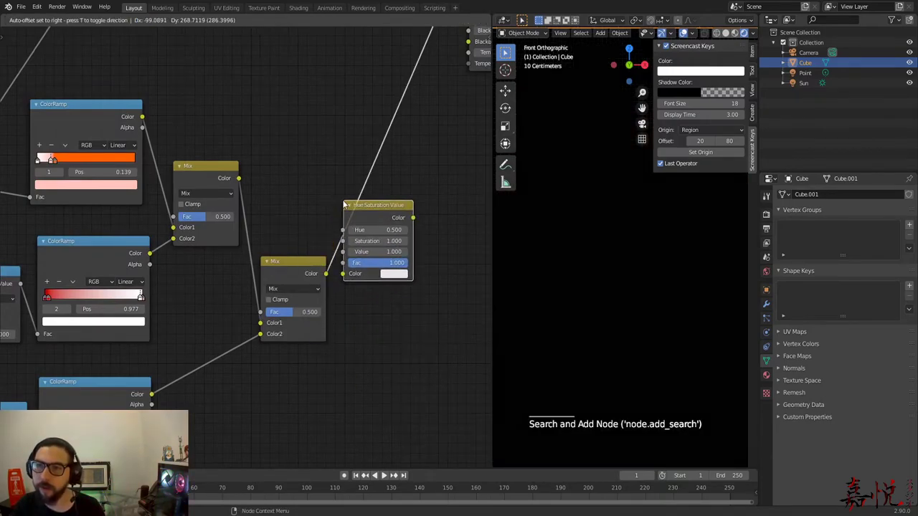
pyautogui.click(433, 342)
pyautogui.scroll(-4, 438, 322)
pyautogui.moveTo(437, 322); pyautogui.dragTo(374, 323, button='middle')
pyautogui.moveTo(357, 113); pyautogui.dragTo(470, 134)
# Step: Insert a Bright/Contrast node between the Hue Saturation Value node and the Principled Volume, placed close beside the Hue Saturation Value node
pyautogui.click(324, 370)
pyautogui.hotkey('shift', 'a')
pyautogui.write('bri')
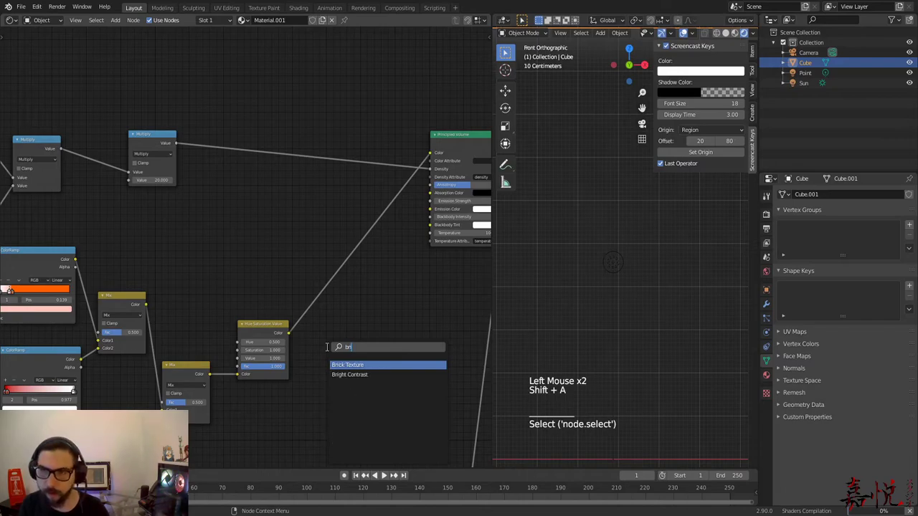
pyautogui.press('Return')
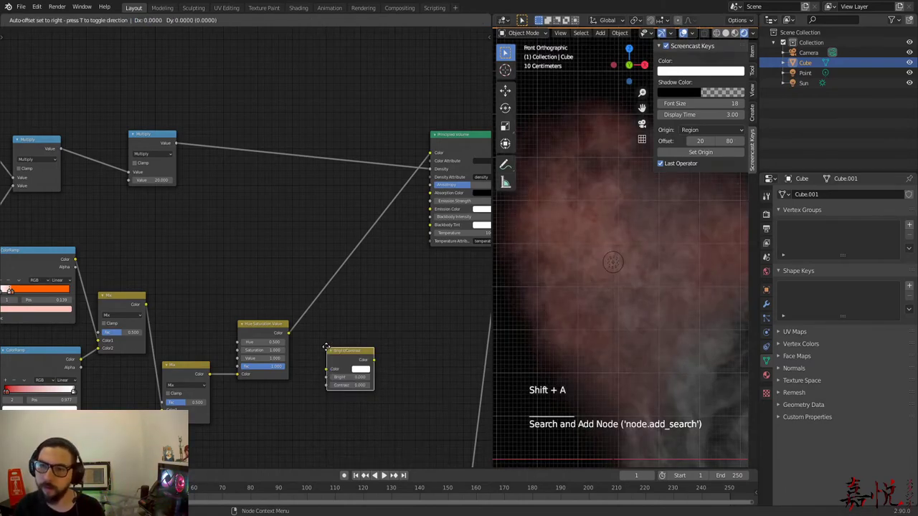
pyautogui.click(307, 273)
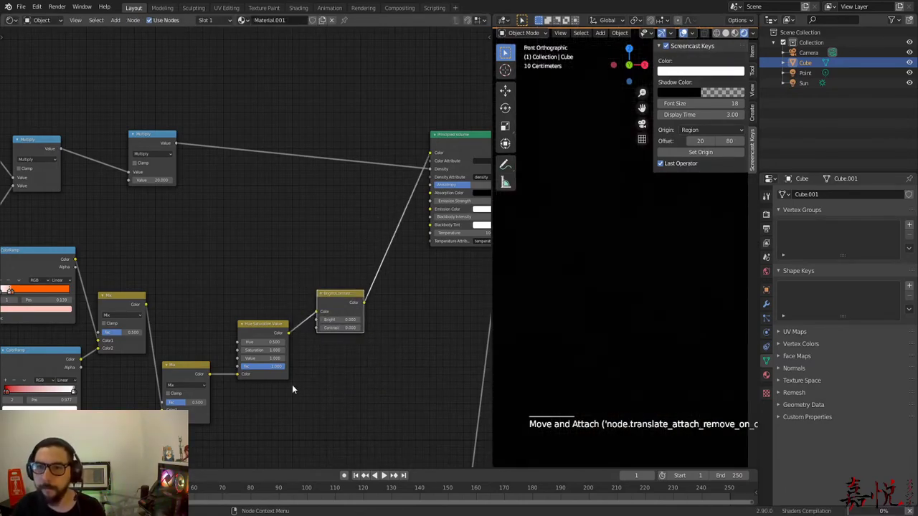
pyautogui.moveTo(337, 298); pyautogui.dragTo(314, 327)
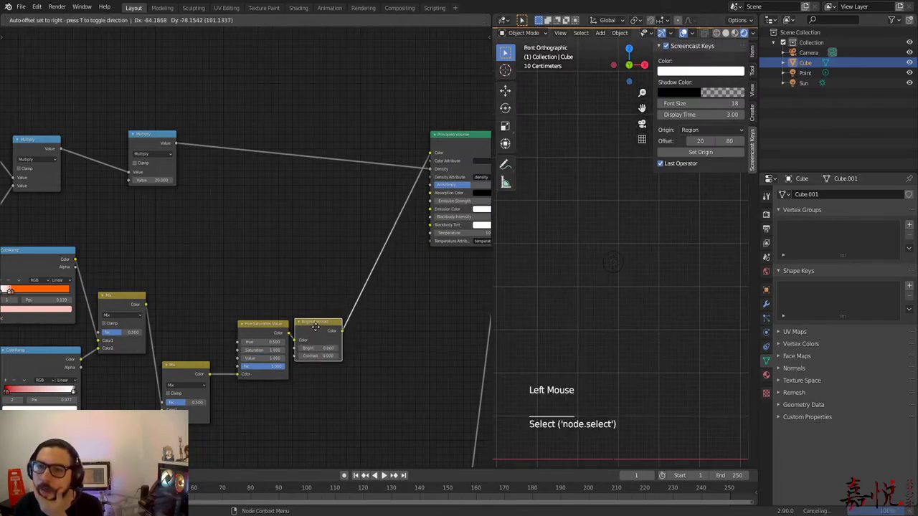
# Step: Set the Hue Saturation Value node's saturation to 1.5 and the Bright/Contrast node's contrast to 0.5
pyautogui.scroll(-3, 604, 350)
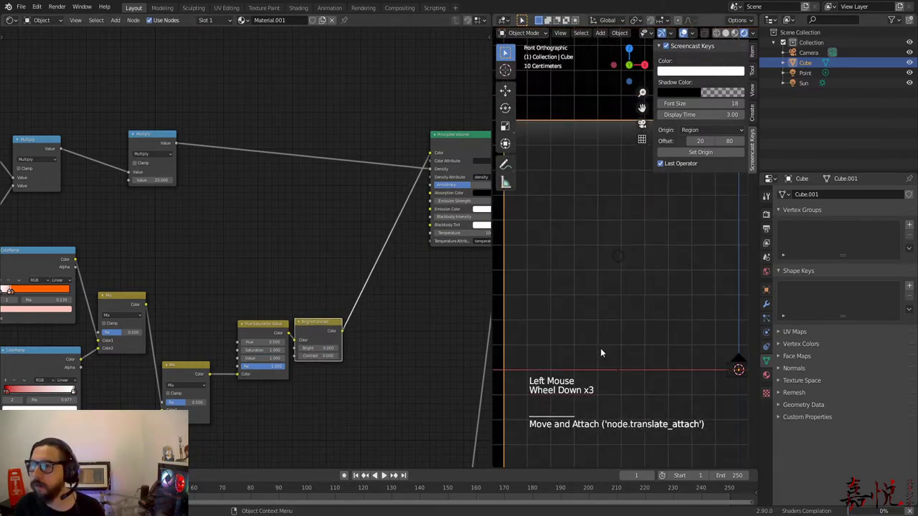
pyautogui.scroll(-2, 597, 363)
pyautogui.scroll(5, 611, 351)
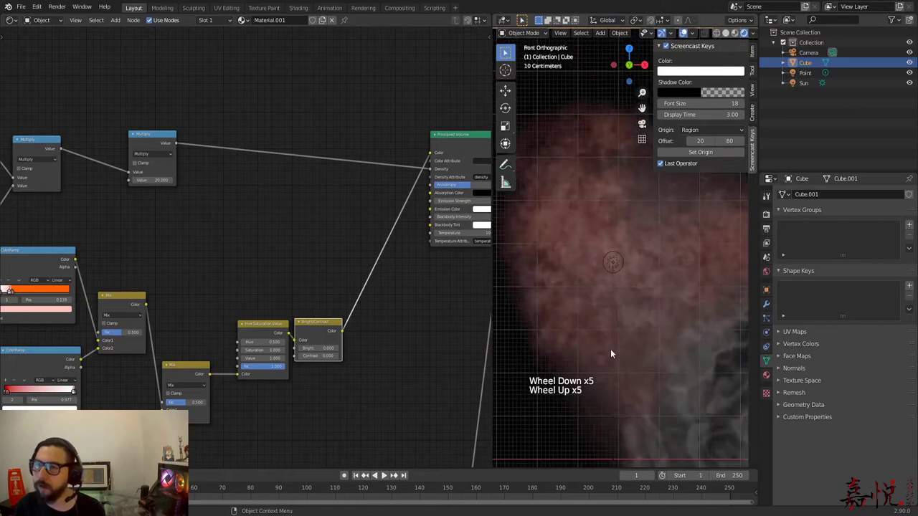
pyautogui.click(251, 350)
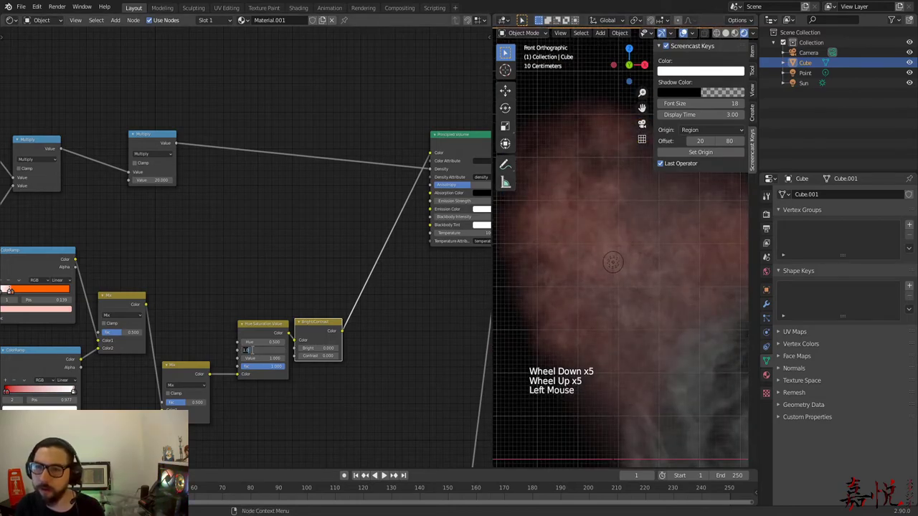
pyautogui.press('Return')
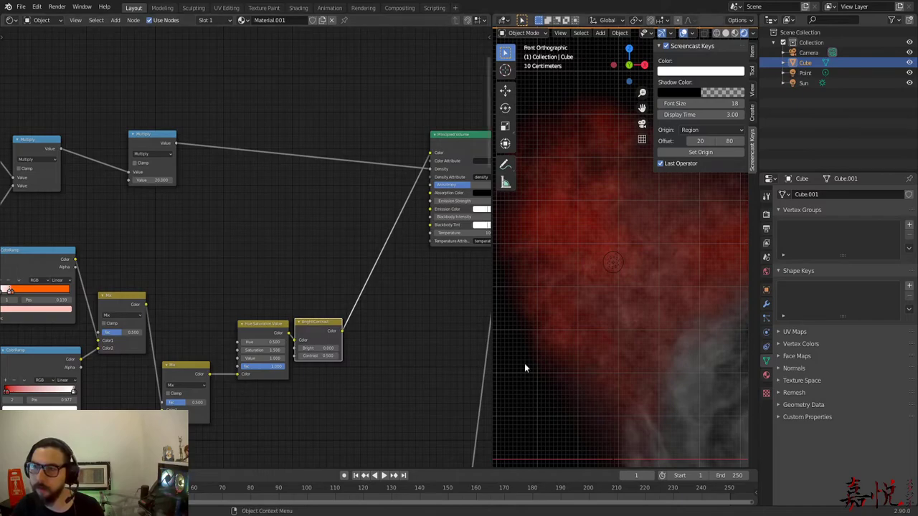
# Step: Examine the outer ring's color and texture in the rendered viewport, both close up and as a whole
pyautogui.scroll(-9, 642, 337)
pyautogui.keyDown('shift'); pyautogui.moveTo(643, 337); pyautogui.dragTo(639, 337, button='middle'); pyautogui.keyUp('shift')
pyautogui.keyDown('shift'); pyautogui.scroll(1, 586, 307); pyautogui.keyUp('shift')
pyautogui.scroll(3, 586, 307)
pyautogui.scroll(3, 582, 295)
pyautogui.keyDown('shift'); pyautogui.moveTo(578, 286); pyautogui.dragTo(672, 344, button='middle'); pyautogui.keyUp('shift')
pyautogui.scroll(4, 624, 358)
pyautogui.scroll(-3, 620, 324)
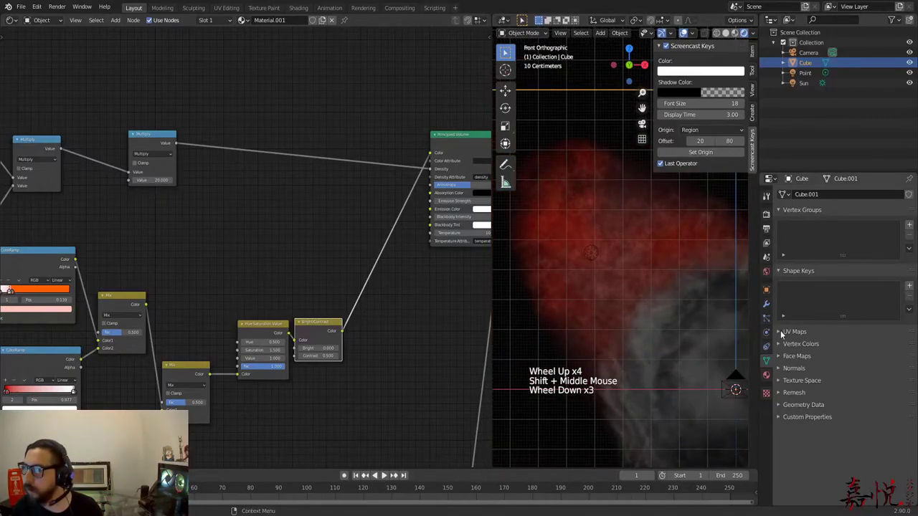
# Step: Set the volumetrics tile size to 2 px in the render settings and check the nebula's detail
pyautogui.click(767, 213)
pyautogui.moveTo(845, 374); pyautogui.dragTo(846, 387)
pyautogui.scroll(-2, 668, 328)
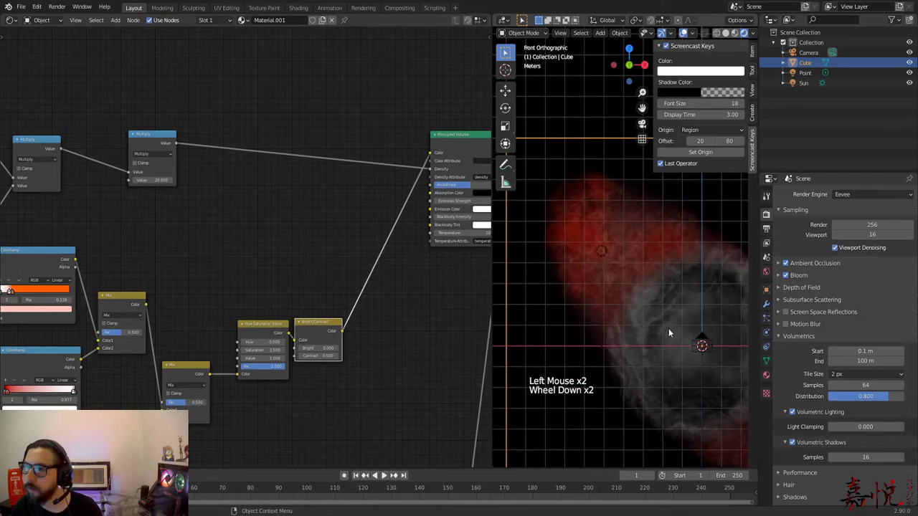
pyautogui.scroll(5, 660, 330)
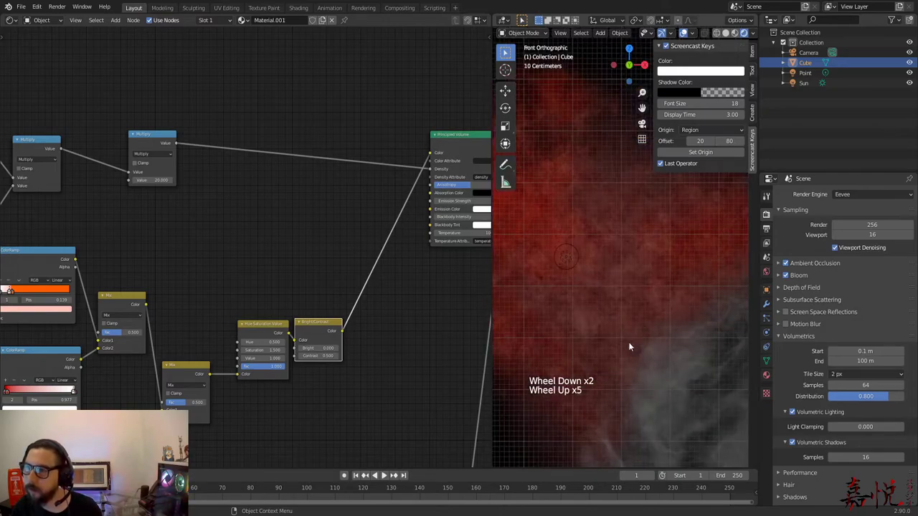
# Step: Set the volumetrics tile size to 8 px and check the nebula in the rendered viewport
pyautogui.click(857, 375)
pyautogui.click(841, 409)
pyautogui.scroll(-9, 564, 316)
pyautogui.keyDown('shift'); pyautogui.moveTo(567, 338); pyautogui.dragTo(557, 322, button='middle'); pyautogui.keyUp('shift')
pyautogui.scroll(4, 568, 300)
pyautogui.scroll(-3, 564, 287)
pyautogui.keyDown('shift'); pyautogui.moveTo(564, 287); pyautogui.dragTo(582, 303, button='middle'); pyautogui.keyUp('shift')
pyautogui.scroll(4, 582, 304)
pyautogui.scroll(-3, 567, 312)
pyautogui.scroll(-7, 421, 383)
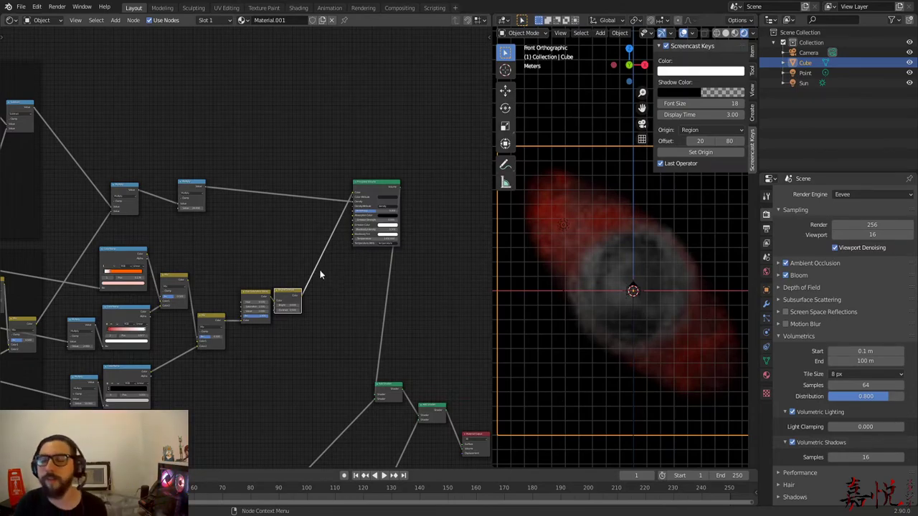
# Step: Add a Frame node below the outer ring's Hue Saturation Value and Bright/Contrast nodes
pyautogui.scroll(-8, 314, 279)
pyautogui.moveTo(272, 346); pyautogui.dragTo(377, 297, button='middle')
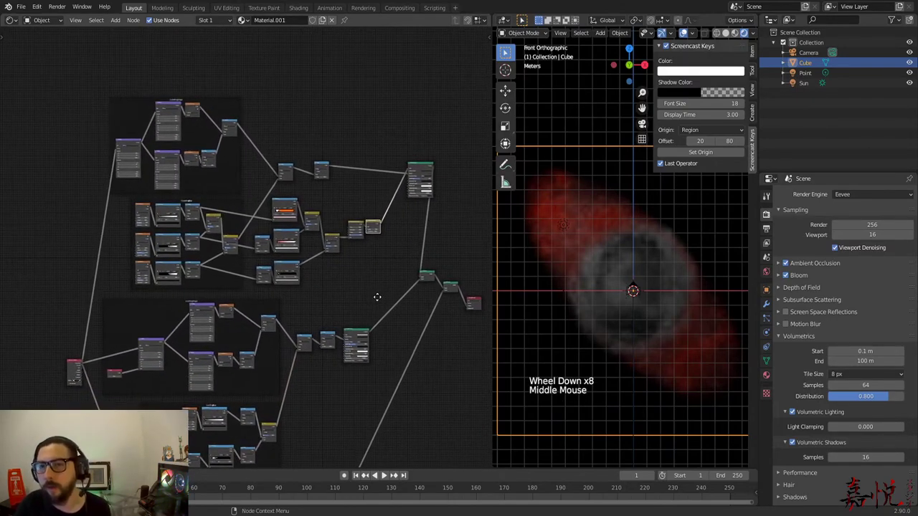
pyautogui.scroll(8, 373, 294)
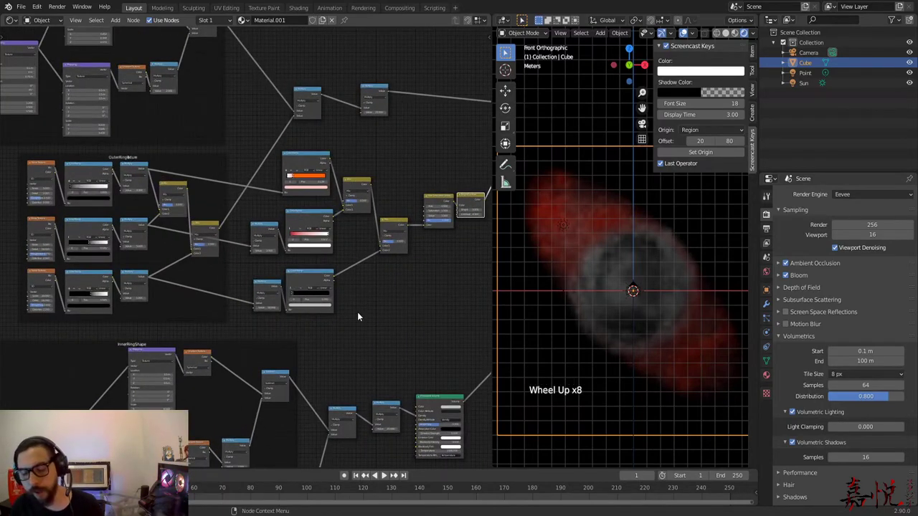
pyautogui.scroll(2, 338, 294)
pyautogui.moveTo(382, 319); pyautogui.dragTo(305, 283, button='middle')
pyautogui.click(367, 281)
pyautogui.hotkey('shift', 'a')
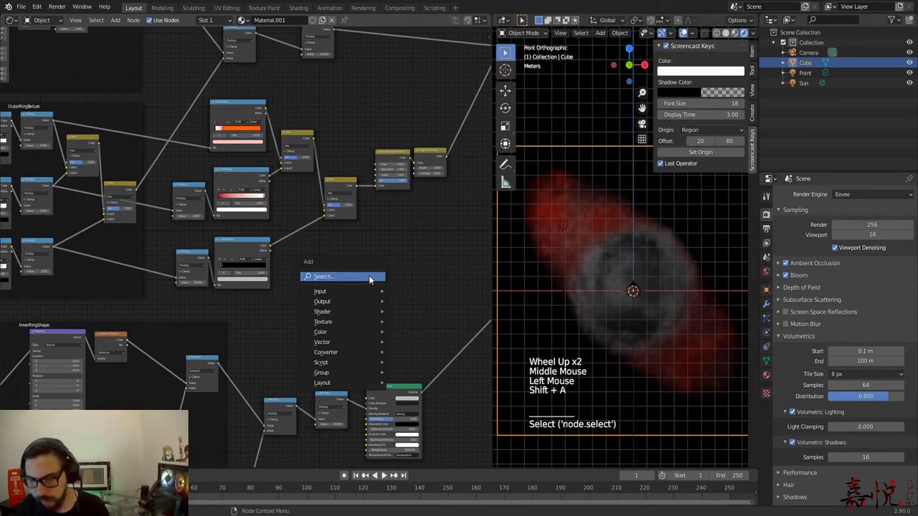
pyautogui.click(370, 278)
pyautogui.write('frame')
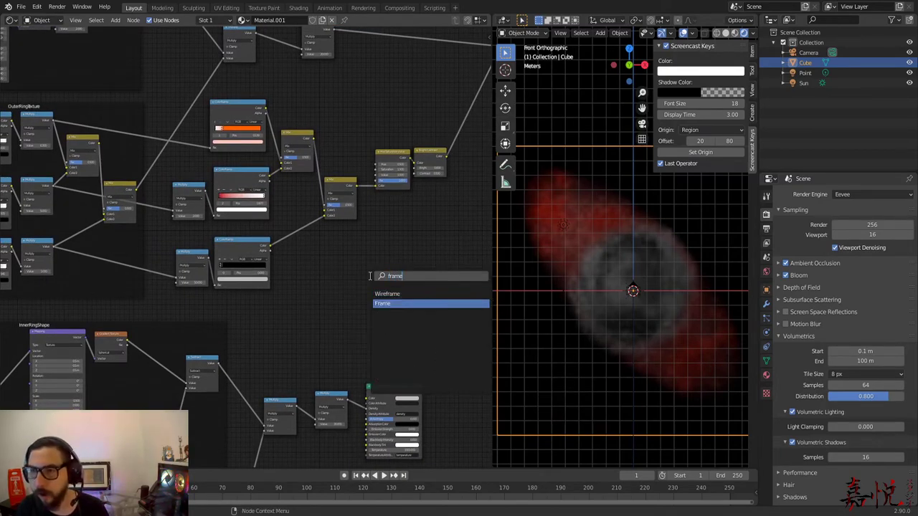
pyautogui.press('Return')
pyautogui.click(386, 242)
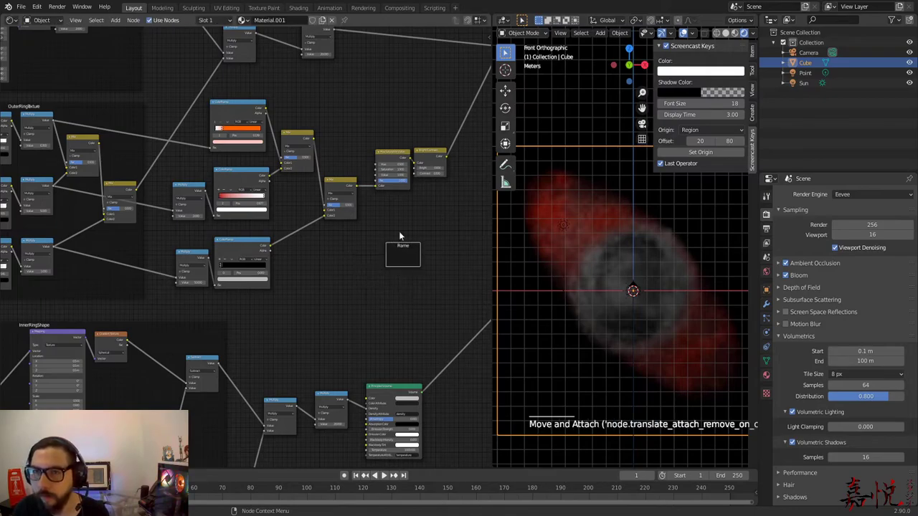
# Step: Put the outer ring's color nodes, from the Multiply and ColorRamp nodes to Bright/Contrast, into the frame and place it beside the OuterRingTexture frame
pyautogui.moveTo(170, 100); pyautogui.dragTo(436, 281)
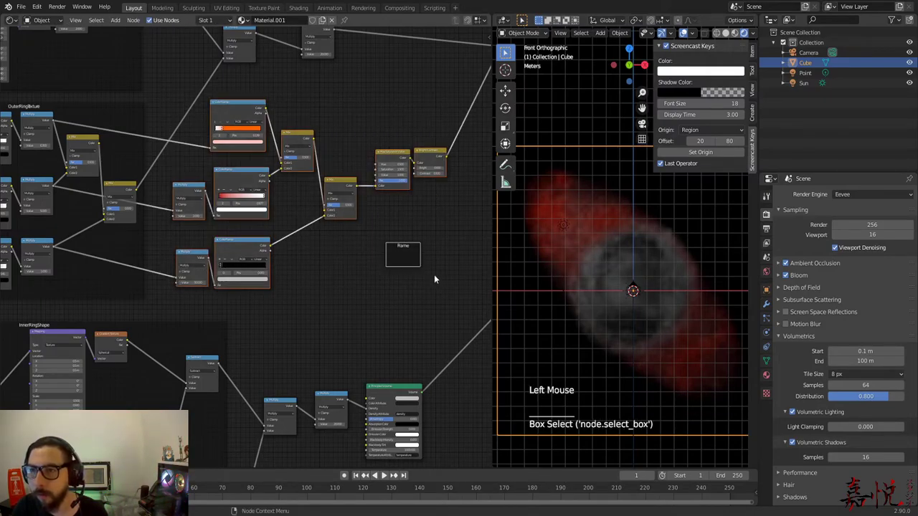
pyautogui.keyDown('ctrl'); pyautogui.click(407, 262); pyautogui.keyUp('ctrl')
pyautogui.click(375, 266)
pyautogui.moveTo(403, 257); pyautogui.dragTo(406, 351)
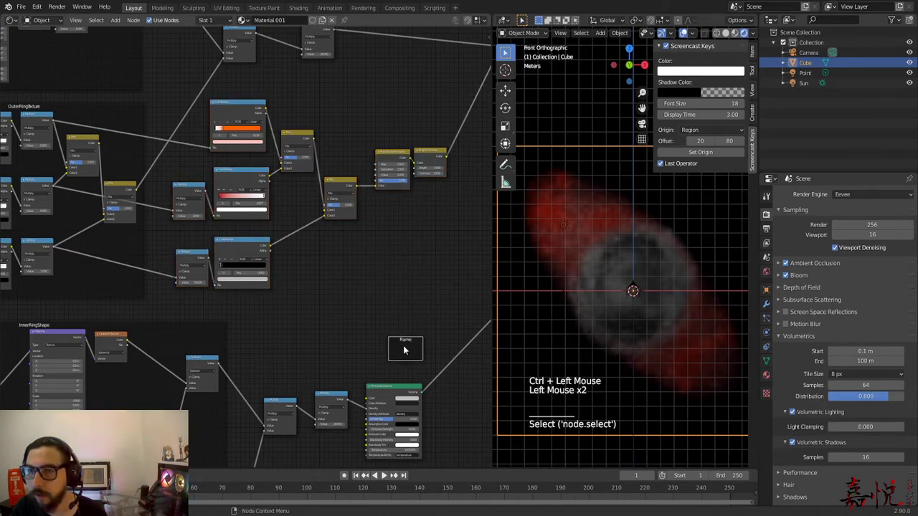
pyautogui.moveTo(162, 94); pyautogui.dragTo(440, 290)
pyautogui.moveTo(238, 249); pyautogui.dragTo(412, 345)
pyautogui.click(370, 199)
pyautogui.moveTo(370, 203); pyautogui.dragTo(206, 102)
# Step: Label the new frame around the outer ring's color nodes OuterRingColor
pyautogui.click(347, 112)
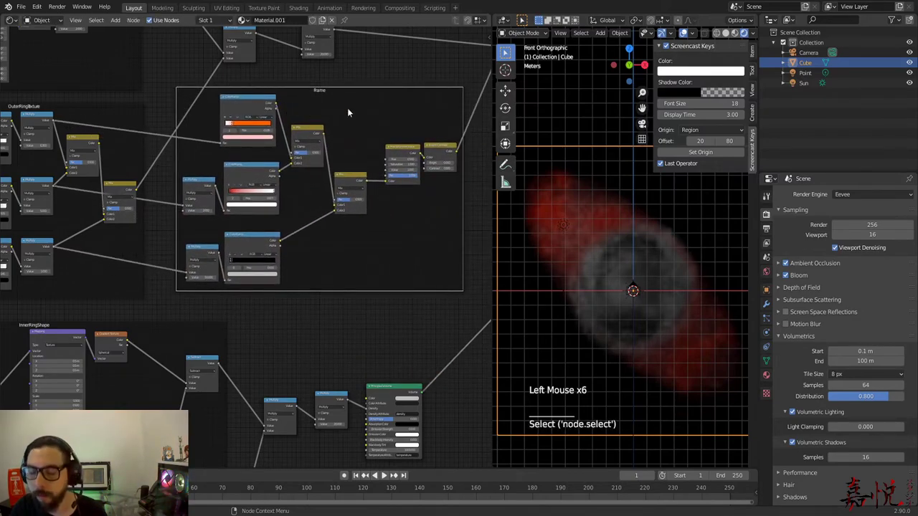
pyautogui.press('n')
pyautogui.click(432, 80)
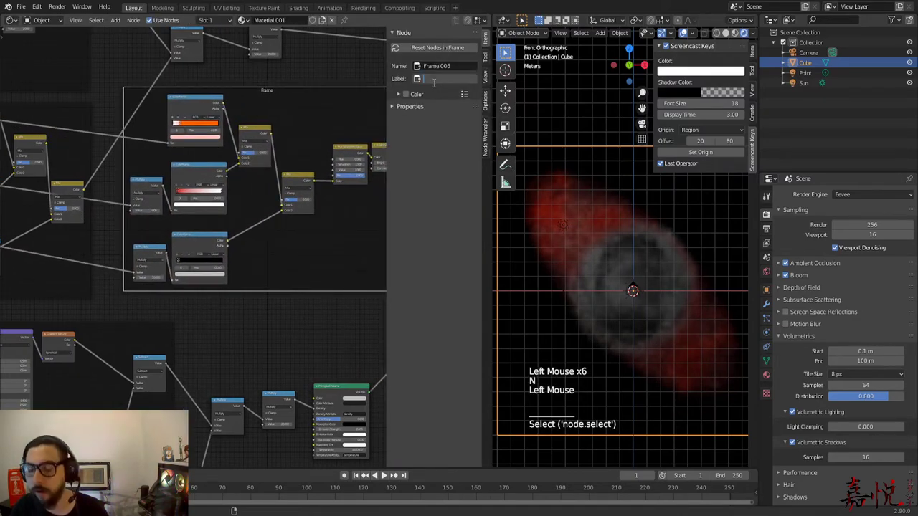
pyautogui.write('OuterRingColor')
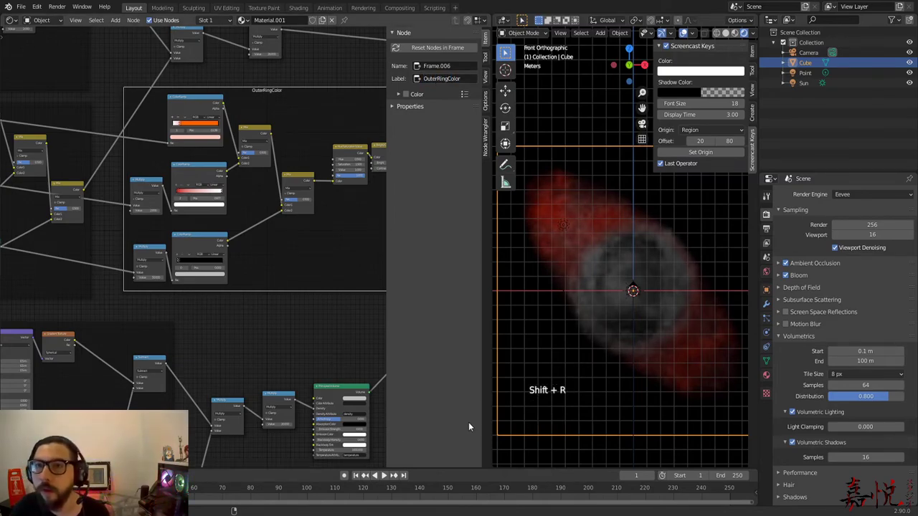
pyautogui.click(288, 349)
# Step: Add a ColorRamp node beside the InnerRingTexture frame
pyautogui.scroll(-12, 280, 340)
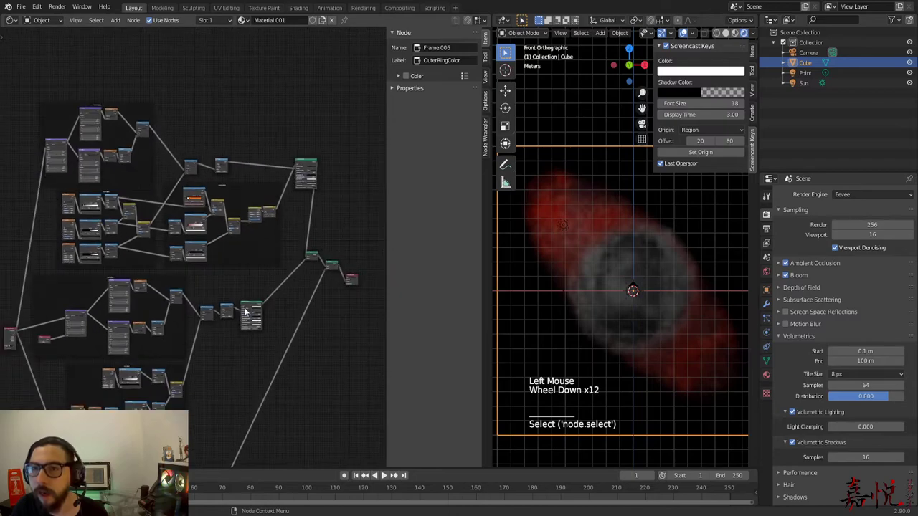
pyautogui.moveTo(239, 372); pyautogui.dragTo(266, 273, button='middle')
pyautogui.scroll(9, 269, 271)
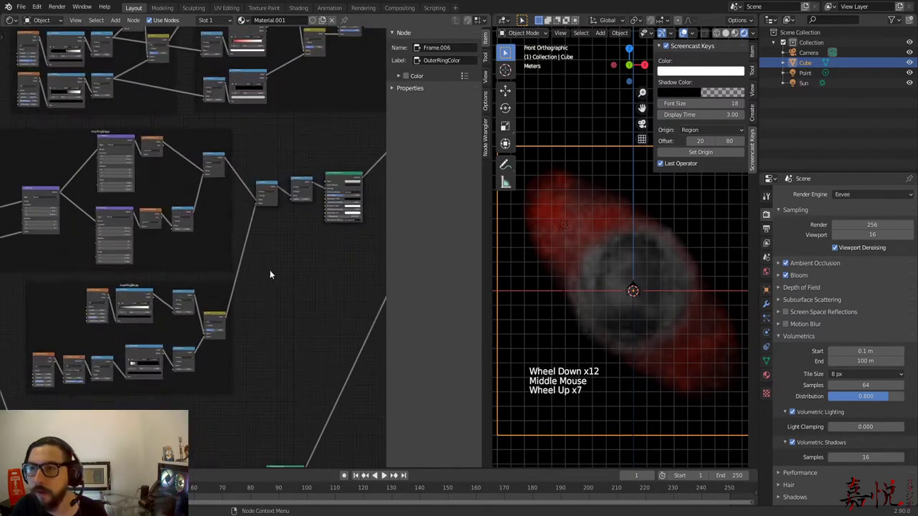
pyautogui.moveTo(296, 331); pyautogui.dragTo(255, 227, button='middle')
pyautogui.scroll(3, 260, 297)
pyautogui.scroll(1, 264, 256)
pyautogui.hotkey('shift', 'a')
pyautogui.write('ram')
pyautogui.press('Down')
pyautogui.press('Return')
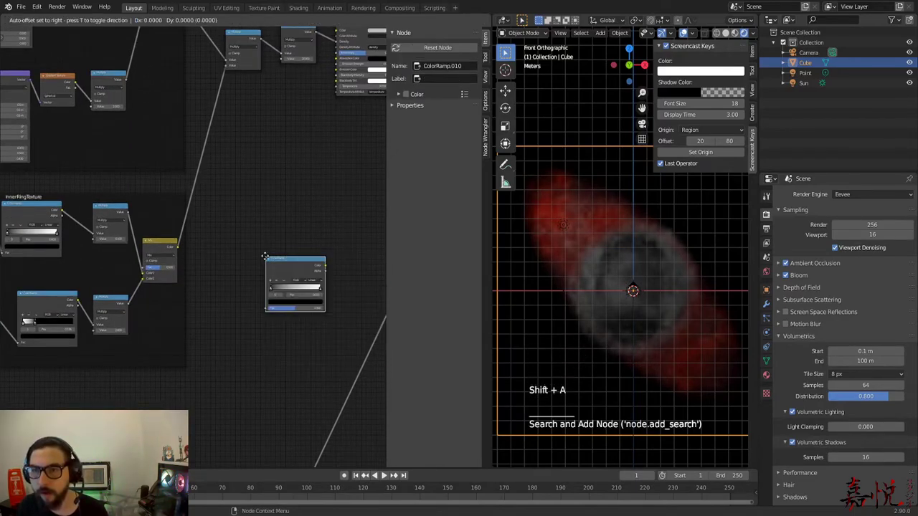
pyautogui.click(220, 201)
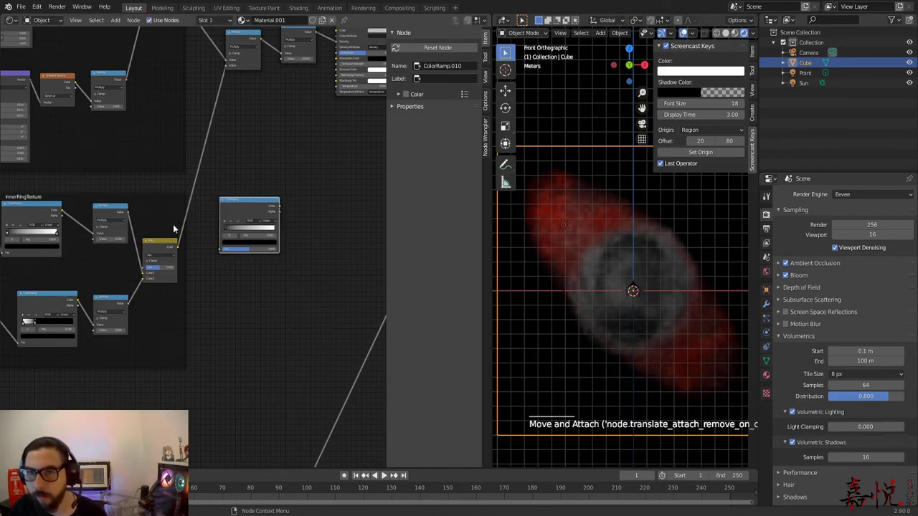
# Step: Link the upper InnerRingTexture Multiply node to the new ColorRamp's factor, and the ramp's color to the inner ring's Principled Volume color
pyautogui.moveTo(128, 209); pyautogui.dragTo(222, 249)
pyautogui.moveTo(326, 132); pyautogui.dragTo(242, 264, button='middle')
pyautogui.moveTo(284, 161); pyautogui.dragTo(321, 164)
pyautogui.moveTo(195, 342); pyautogui.dragTo(292, 171)
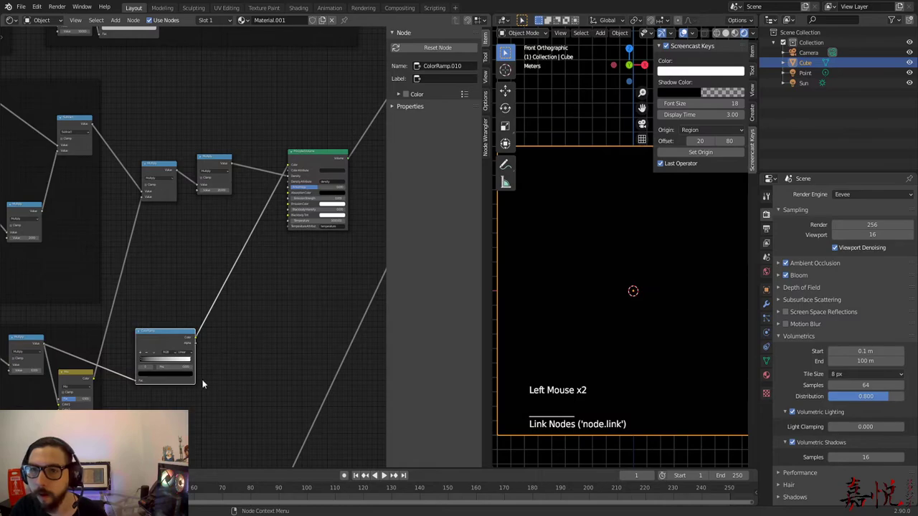
# Step: Change the first stop of the inner ring's ColorRamp from black to white
pyautogui.scroll(3, 203, 375)
pyautogui.moveTo(238, 403); pyautogui.dragTo(348, 287, button='middle')
pyautogui.click(238, 294)
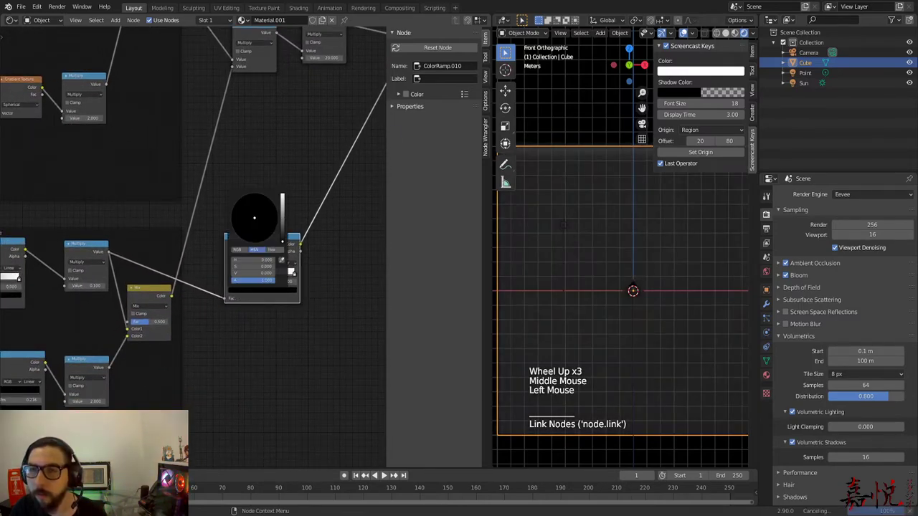
pyautogui.click(284, 238)
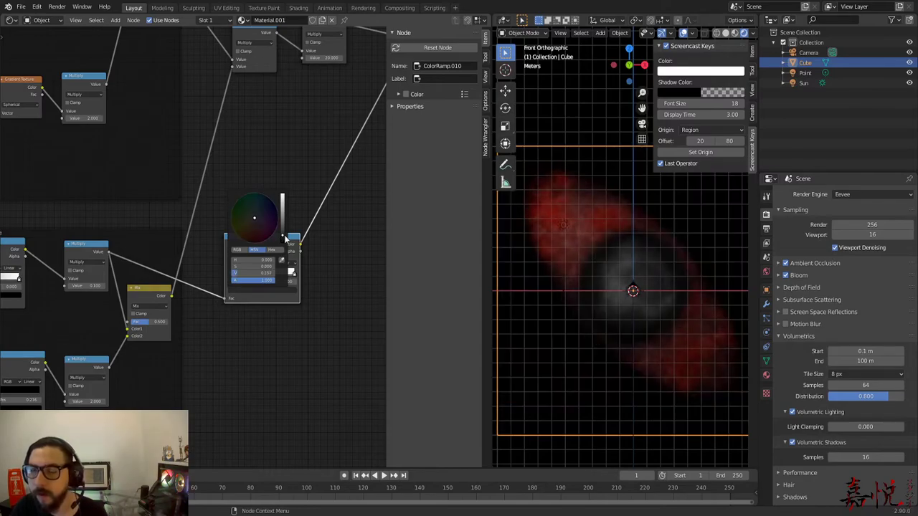
pyautogui.moveTo(284, 234); pyautogui.dragTo(282, 196)
pyautogui.scroll(3, 587, 289)
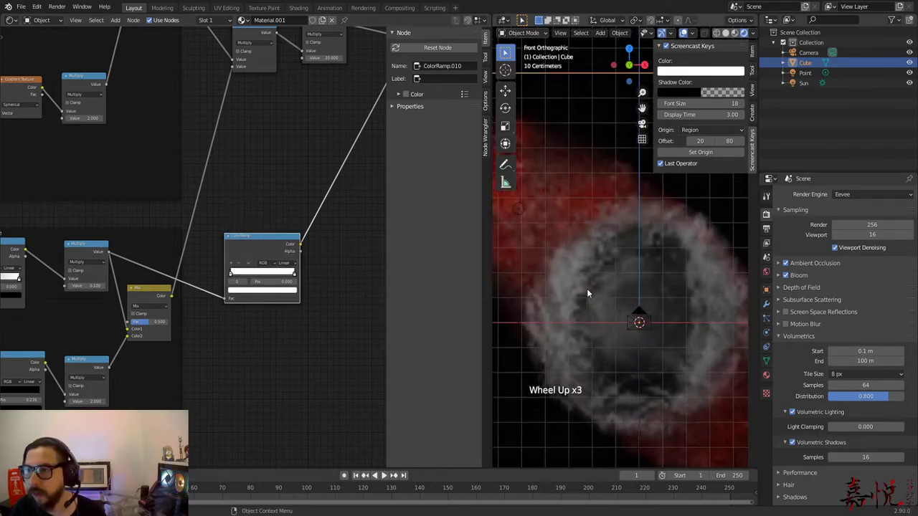
# Step: Tint the inner ring ramp's first stop pale peach and move its white stop to position 0.214
pyautogui.click(231, 275)
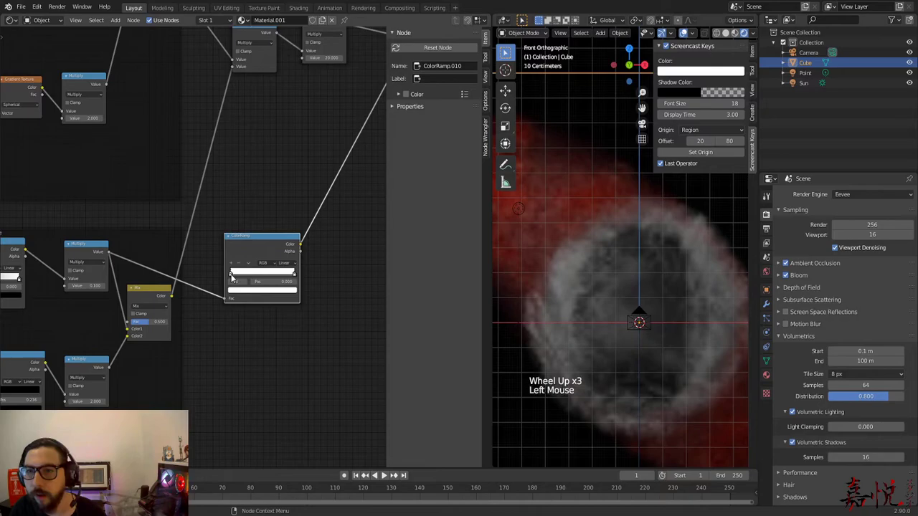
pyautogui.click(255, 293)
pyautogui.moveTo(254, 233); pyautogui.dragTo(252, 223)
pyautogui.scroll(1, 287, 284)
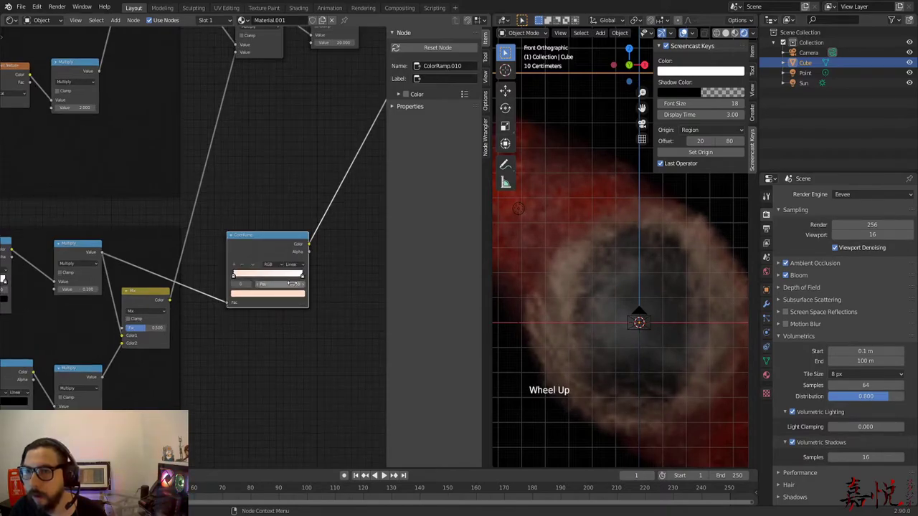
pyautogui.moveTo(301, 276); pyautogui.dragTo(239, 279)
pyautogui.scroll(-4, 266, 362)
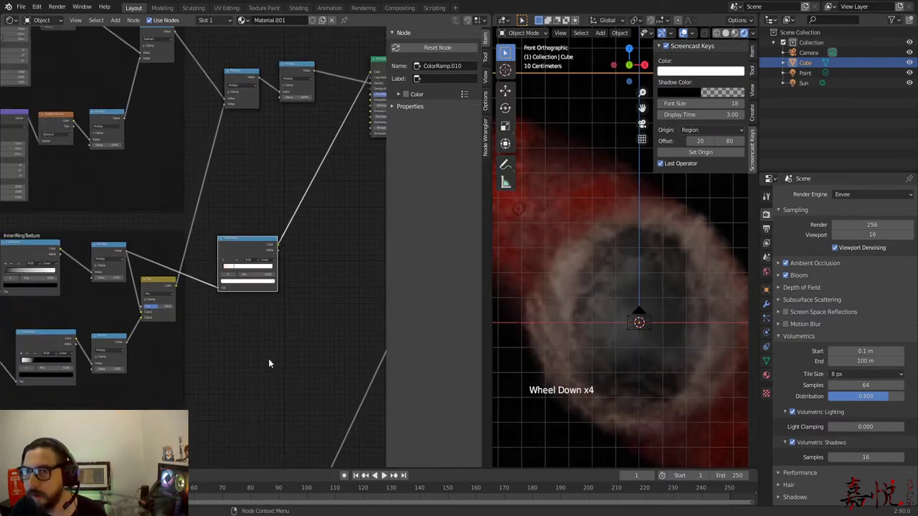
# Step: Duplicate the inner ring's ColorRamp below the original and link the lower InnerRingTexture Multiply node to the copy's factor
pyautogui.scroll(-3, 551, 355)
pyautogui.scroll(3, 476, 334)
pyautogui.moveTo(273, 339); pyautogui.dragTo(279, 305, button='middle')
pyautogui.scroll(3, 162, 343)
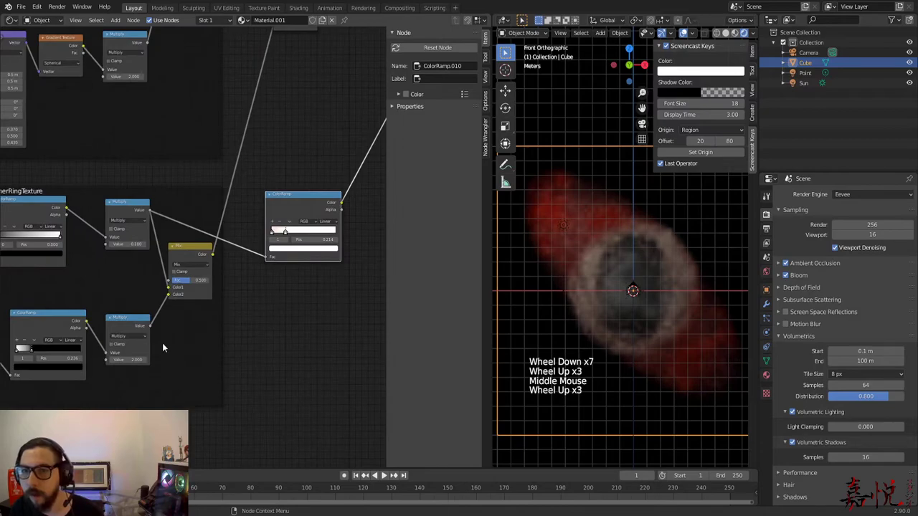
pyautogui.click(282, 221)
pyautogui.hotkey('shift', 'd')
pyautogui.click(287, 308)
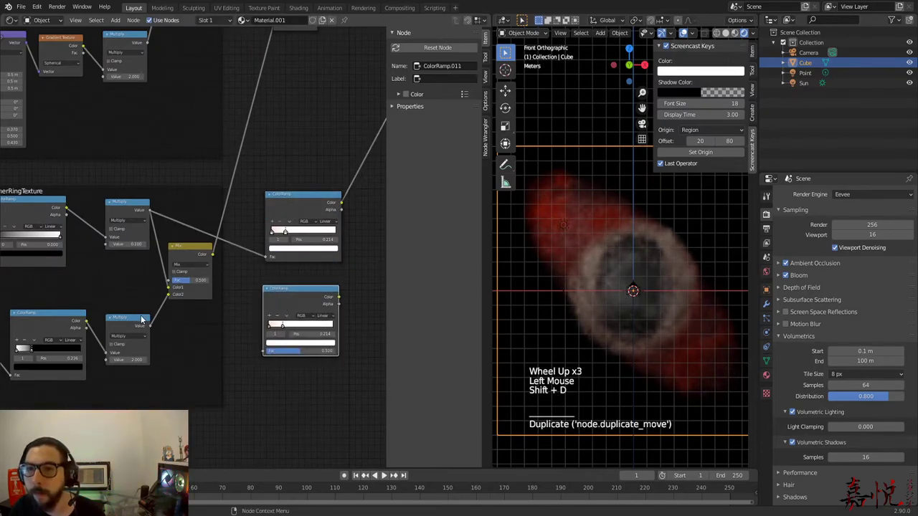
pyautogui.moveTo(148, 327); pyautogui.dragTo(265, 350)
# Step: Combine the two inner ring ColorRamps with a Mix node feeding the Principled Volume color, and place it beside them
pyautogui.scroll(-2, 264, 350)
pyautogui.moveTo(301, 362); pyautogui.dragTo(230, 365, button='middle')
pyautogui.keyDown('ctrl'); pyautogui.keyDown('shift'); pyautogui.moveTo(205, 309); pyautogui.dragTo(274, 248, button='right'); pyautogui.keyUp('shift'); pyautogui.keyUp('ctrl')
pyautogui.click(274, 275)
pyautogui.moveTo(281, 276); pyautogui.dragTo(281, 248)
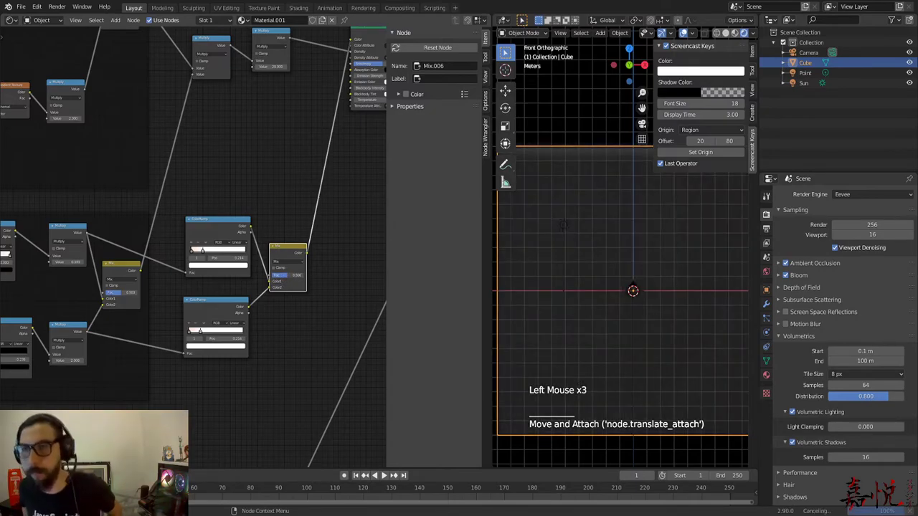
# Step: Set the new Mix factor to 1 and move the lower ramp's white stop to the end and peach stop to 0.936
pyautogui.scroll(6, 293, 350)
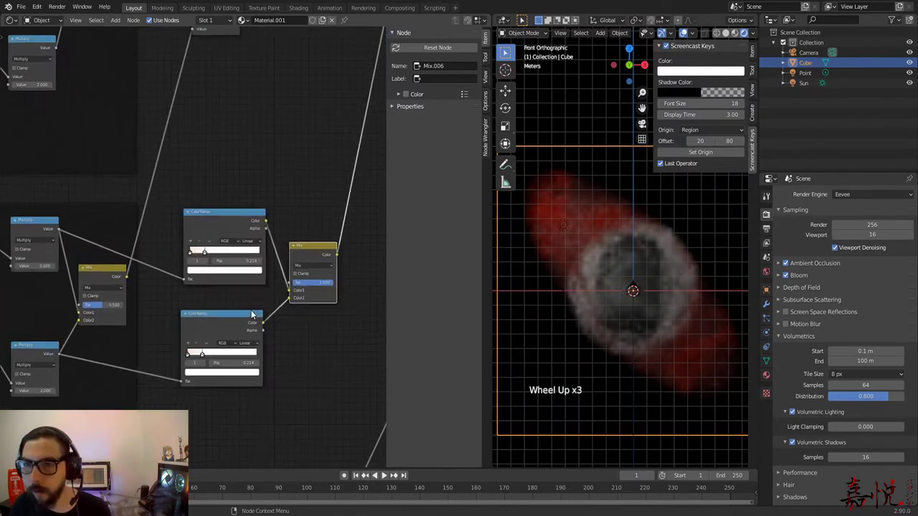
pyautogui.scroll(3, 621, 372)
pyautogui.keyDown('shift'); pyautogui.moveTo(327, 378); pyautogui.dragTo(324, 304, button='middle'); pyautogui.keyUp('shift')
pyautogui.moveTo(201, 304); pyautogui.dragTo(276, 315)
pyautogui.moveTo(179, 305); pyautogui.dragTo(270, 317)
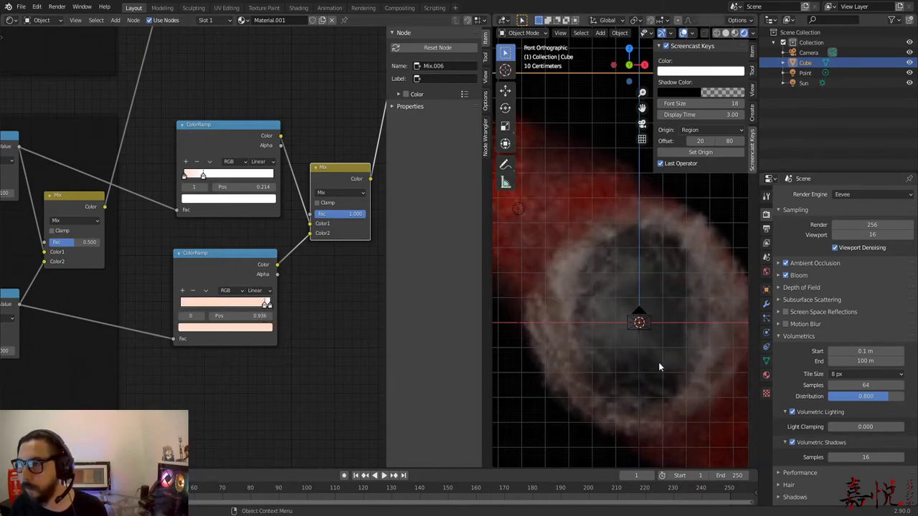
pyautogui.scroll(-2, 660, 360)
pyautogui.scroll(3, 660, 361)
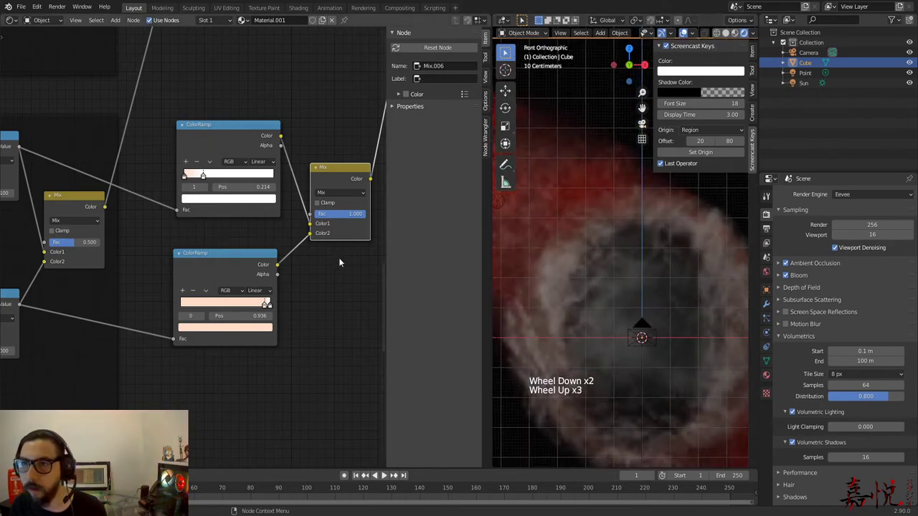
pyautogui.scroll(-1, 331, 229)
# Step: Set the factor of the Mix node joining the two inner ring ramps to 0.5
pyautogui.click(334, 220)
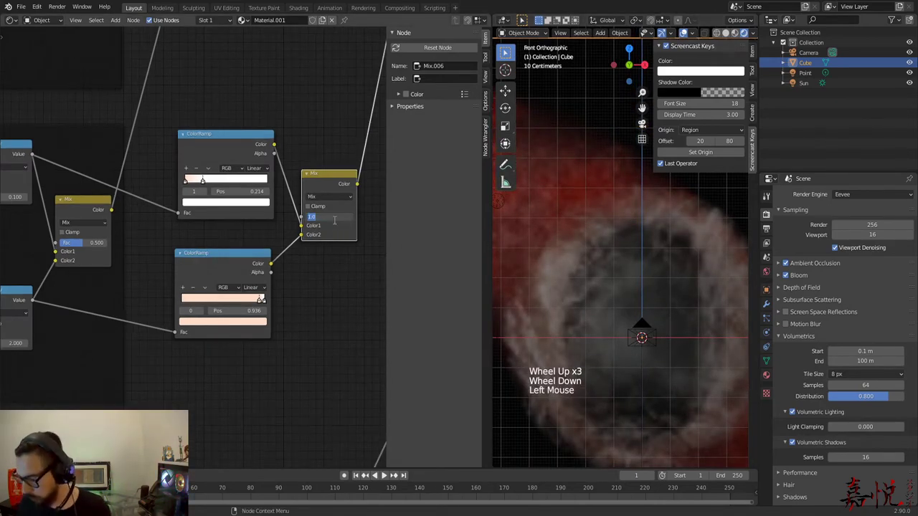
pyautogui.write('.5')
pyautogui.press('Return')
pyautogui.scroll(-4, 692, 303)
pyautogui.scroll(3, 643, 304)
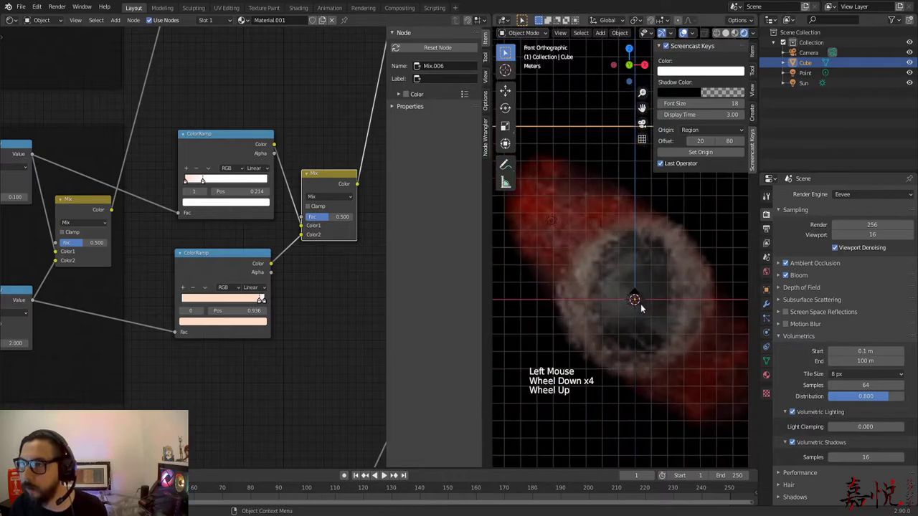
# Step: Set the volumetrics tile size to 2 px and check the rings in perspective
pyautogui.click(854, 375)
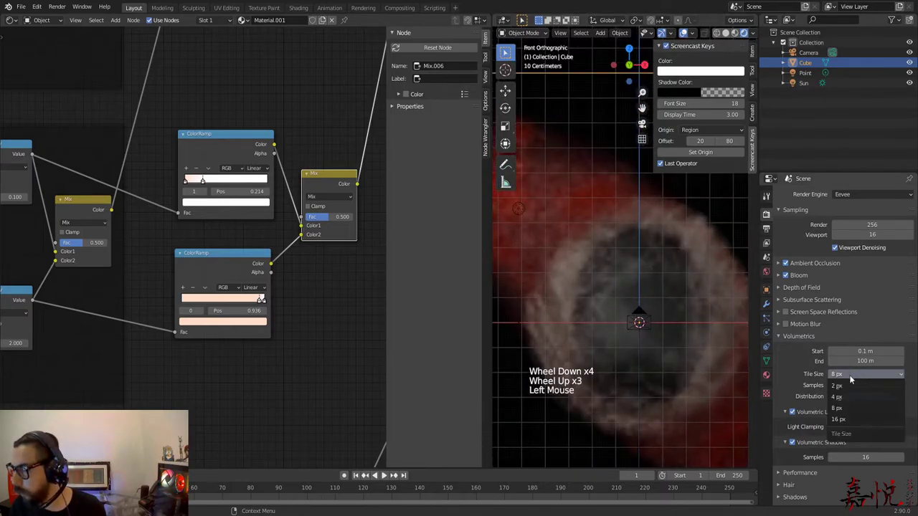
pyautogui.click(841, 386)
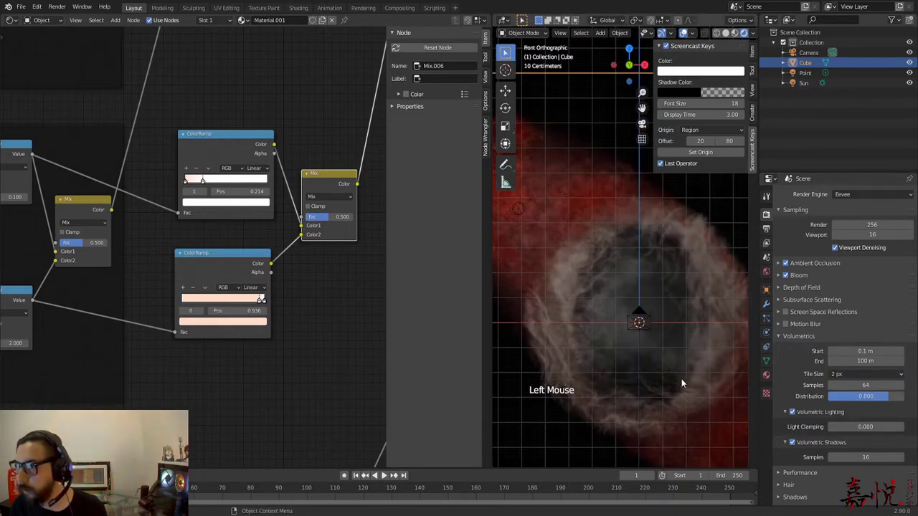
pyautogui.scroll(1, 688, 381)
pyautogui.moveTo(706, 385); pyautogui.dragTo(619, 368, button='middle')
pyautogui.scroll(-3, 620, 366)
pyautogui.scroll(2, 621, 371)
pyautogui.scroll(-3, 624, 370)
pyautogui.scroll(1, 619, 370)
pyautogui.scroll(1, 617, 370)
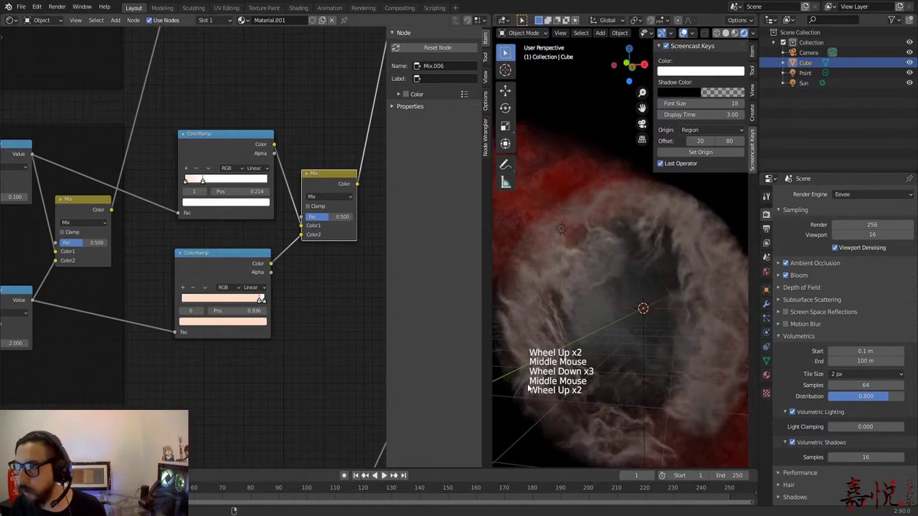
# Step: Move the lower inner ring ramp's peach stop to position 1.000 and its white stop to 0.877
pyautogui.moveTo(259, 301); pyautogui.dragTo(173, 318)
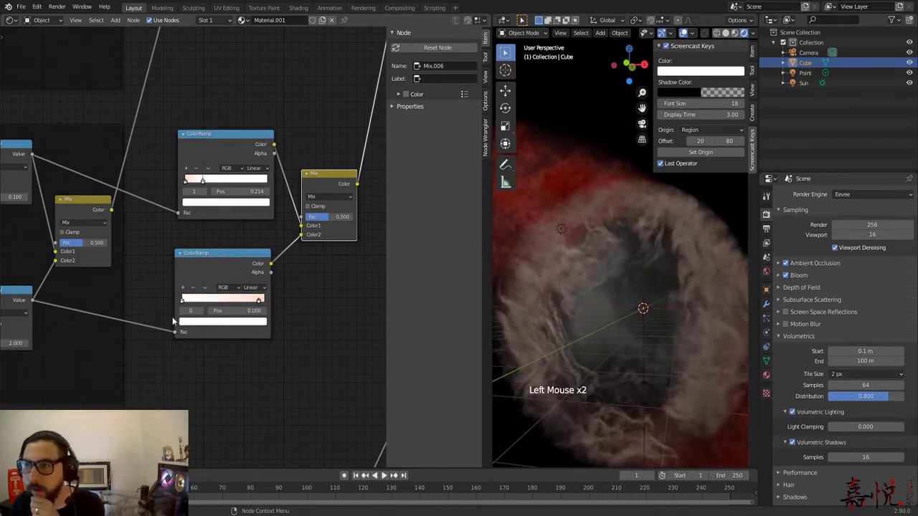
pyautogui.click(263, 301)
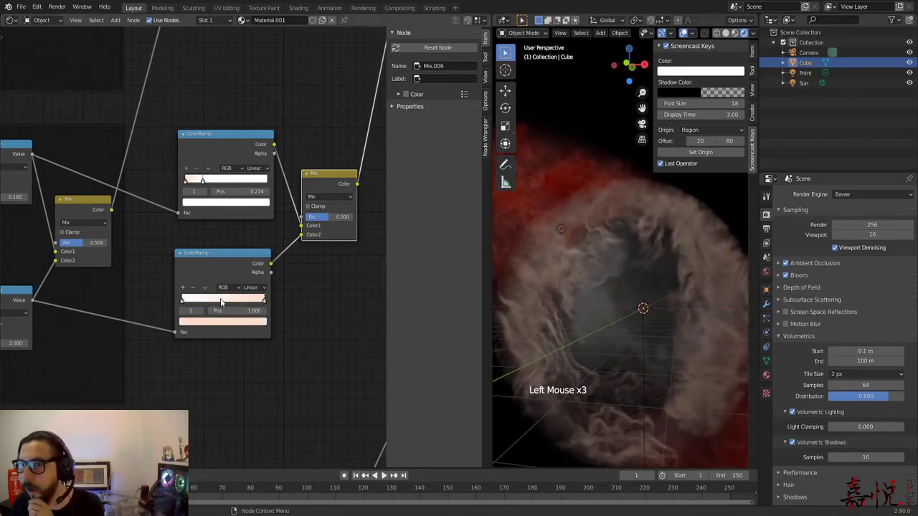
pyautogui.moveTo(183, 301); pyautogui.dragTo(255, 301)
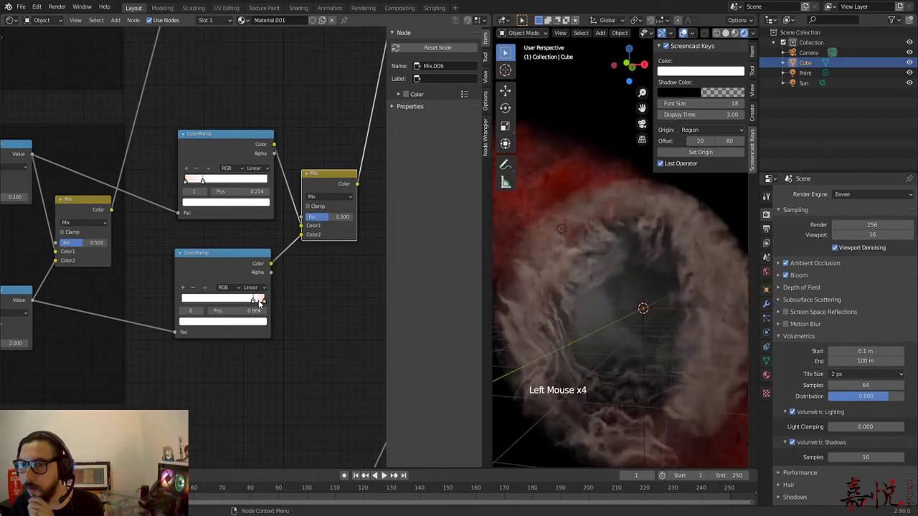
# Step: Examine the nebula's ring colors in perspective and through the camera
pyautogui.scroll(-3, 599, 367)
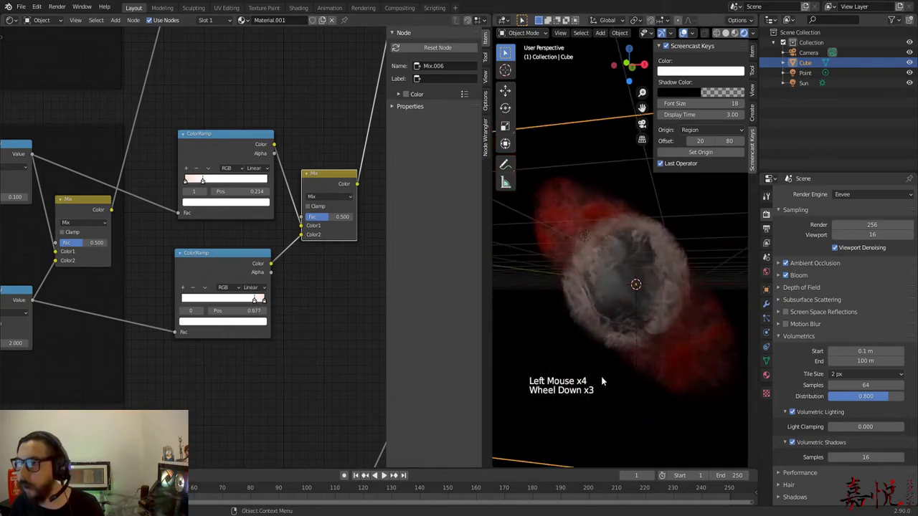
pyautogui.moveTo(598, 380); pyautogui.dragTo(646, 384, button='middle')
pyautogui.scroll(1, 646, 388)
pyautogui.press('KP_0')
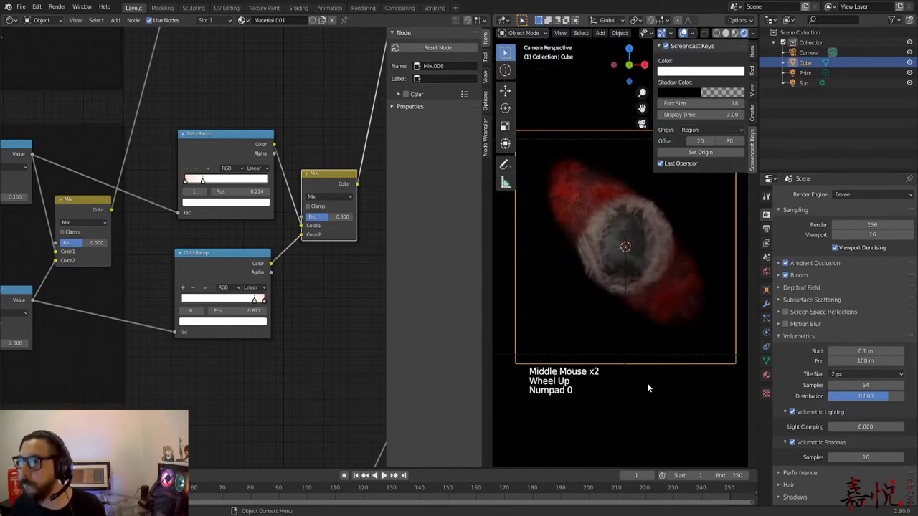
pyautogui.scroll(4, 544, 356)
pyautogui.moveTo(607, 315)
pyautogui.keyDown('shift'); pyautogui.mouseDown(button='middle')
pyautogui.moveTo(586, 296)
pyautogui.moveTo(595, 330)
pyautogui.mouseUp(button='middle'); pyautogui.keyUp('shift')
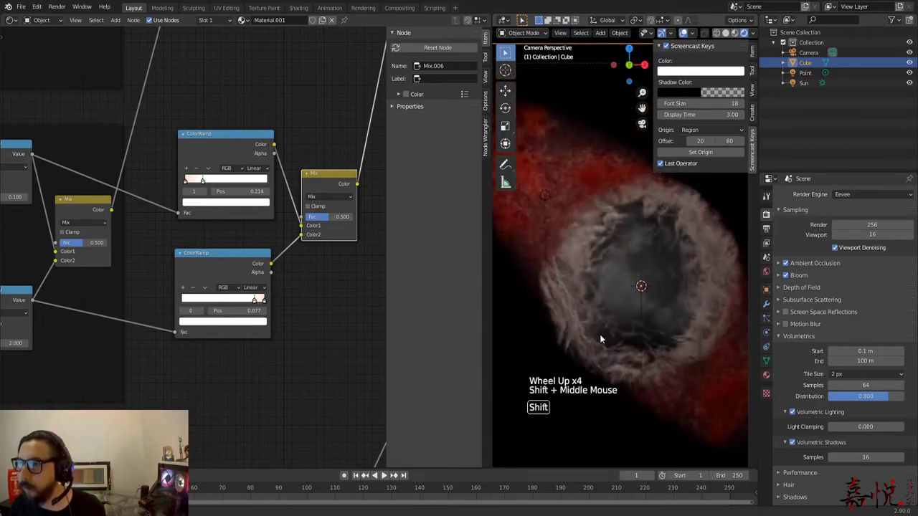
pyautogui.scroll(-3, 293, 369)
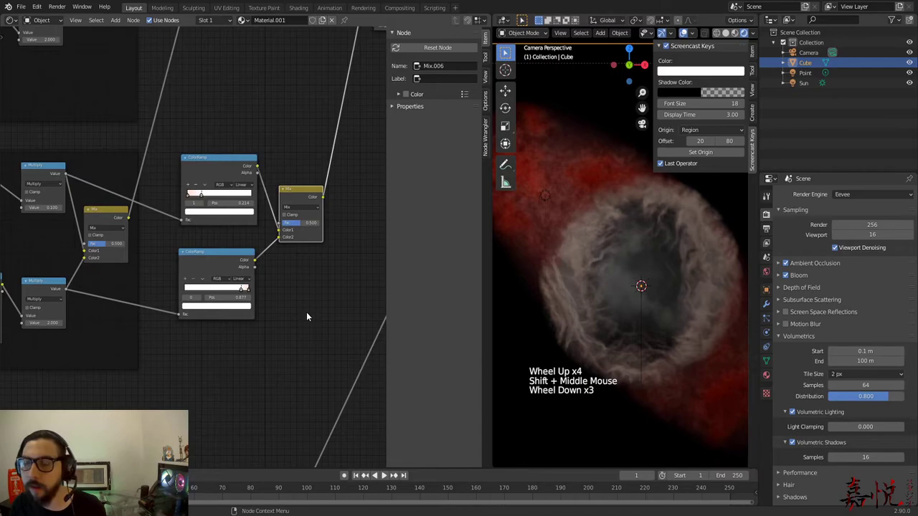
pyautogui.scroll(-1, 306, 317)
pyautogui.scroll(-2, 669, 372)
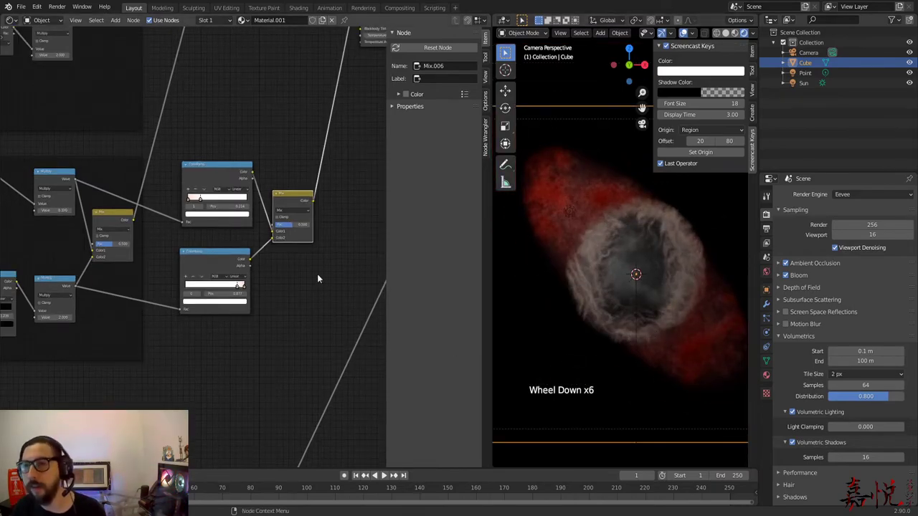
# Step: Add a ColorRamp node beside the SphereTexture frame
pyautogui.scroll(-7, 290, 240)
pyautogui.moveTo(289, 239); pyautogui.dragTo(351, 80, button='middle')
pyautogui.scroll(5, 255, 382)
pyautogui.moveTo(255, 383); pyautogui.dragTo(181, 292, button='middle')
pyautogui.click(180, 294)
pyautogui.hotkey('shift', 'a')
pyautogui.press('r')
pyautogui.press('Escape')
pyautogui.hotkey('shift', 'a')
pyautogui.write('s')
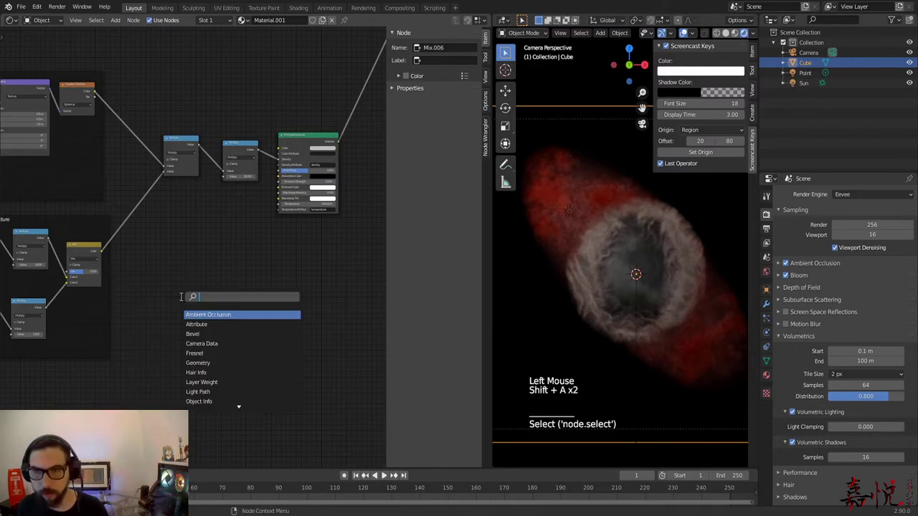
pyautogui.write('color ramp')
pyautogui.press('Return')
pyautogui.click(166, 262)
# Step: Link the upper SphereTexture Multiply node to the new ColorRamp's factor, and the ramp's color to the sphere's Principled Volume color
pyautogui.moveTo(175, 364); pyautogui.dragTo(247, 365, button='middle')
pyautogui.scroll(1, 228, 345)
pyautogui.click(112, 236)
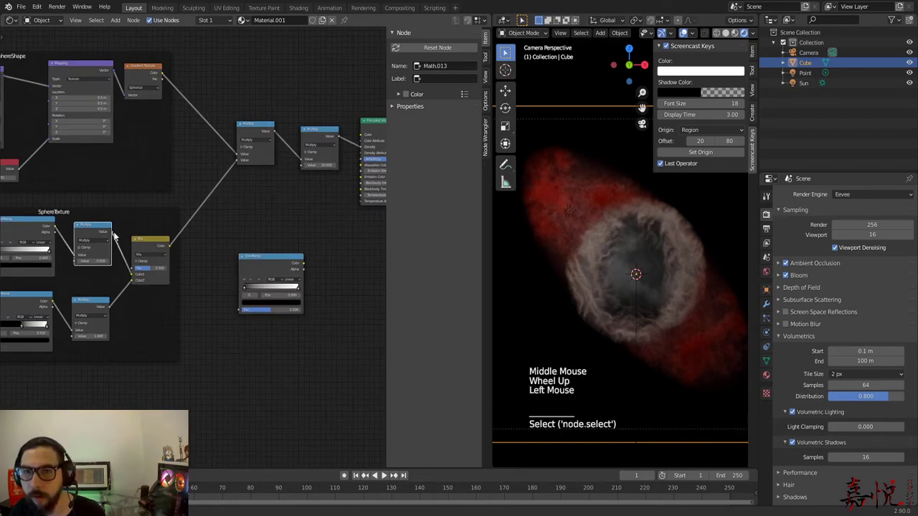
pyautogui.moveTo(243, 312); pyautogui.dragTo(242, 312)
pyautogui.moveTo(379, 389); pyautogui.dragTo(310, 412, button='middle')
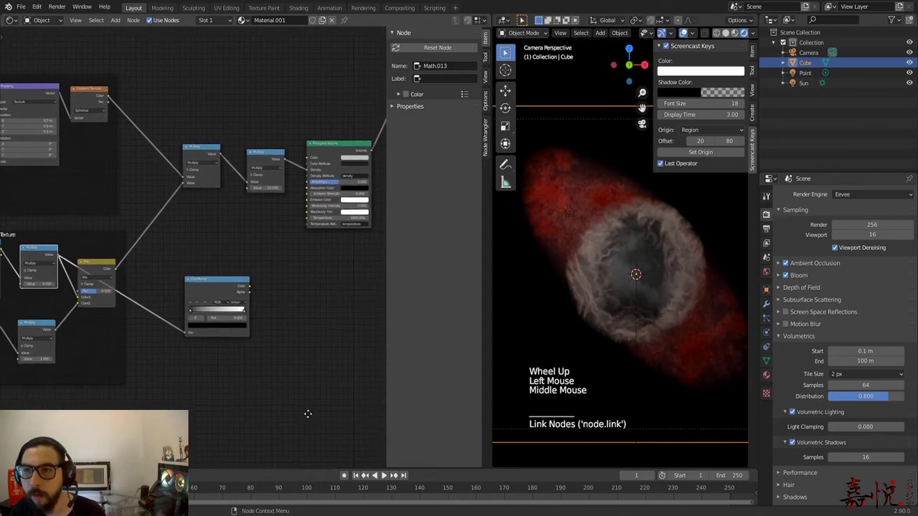
pyautogui.click(239, 291)
pyautogui.moveTo(287, 167); pyautogui.dragTo(297, 160)
# Step: Duplicate the sphere's ColorRamp below the original and link the lower SphereTexture Multiply node to the copy's factor
pyautogui.moveTo(219, 335); pyautogui.dragTo(256, 283, button='middle')
pyautogui.click(239, 253)
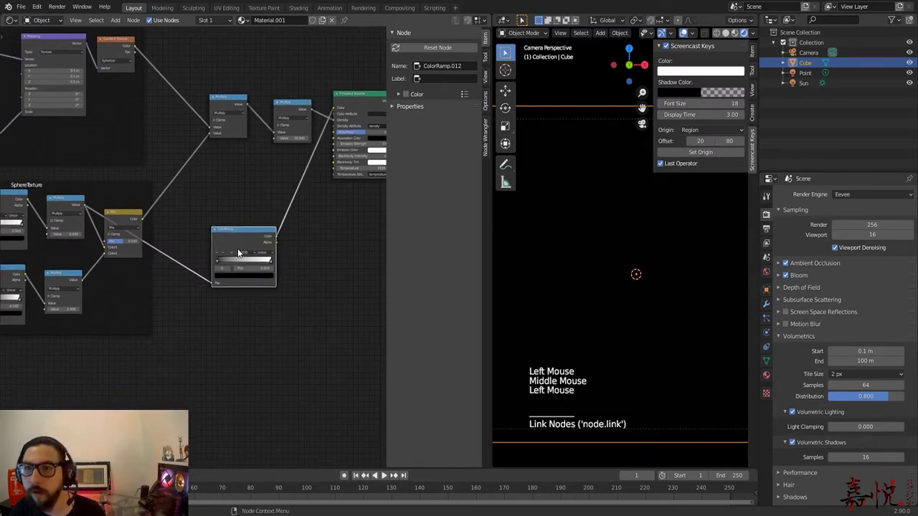
pyautogui.moveTo(239, 253); pyautogui.dragTo(229, 232)
pyautogui.moveTo(319, 195); pyautogui.dragTo(346, 205, button='middle')
pyautogui.scroll(2, 291, 322)
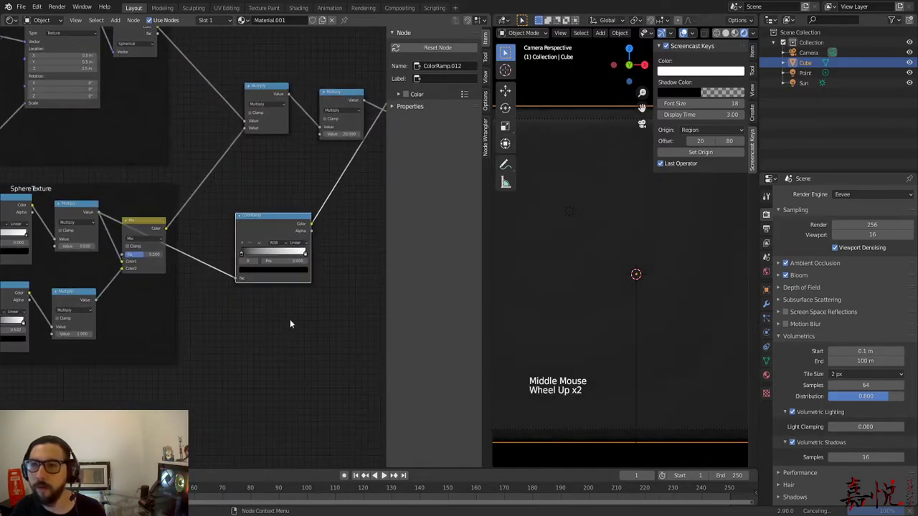
pyautogui.click(250, 237)
pyautogui.hotkey('shift', 'd')
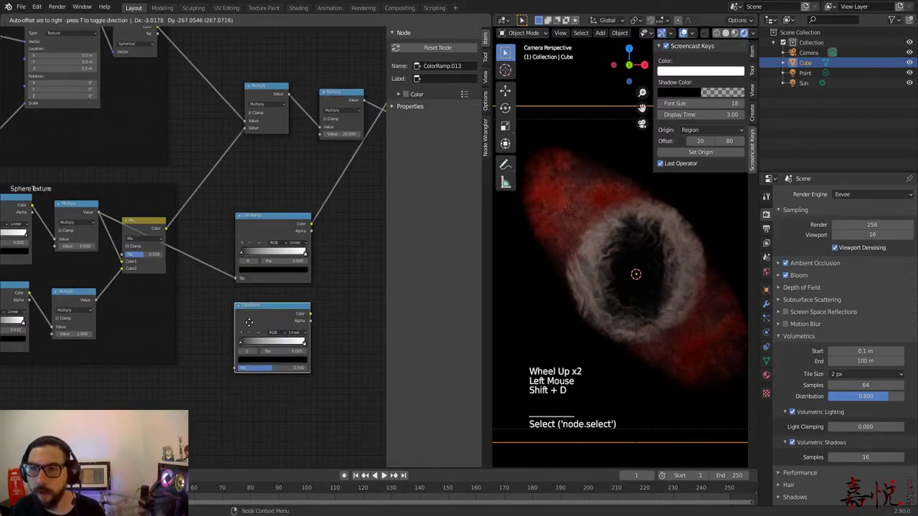
pyautogui.click(250, 321)
pyautogui.moveTo(208, 331)
pyautogui.mouseDown(button='middle')
pyautogui.moveTo(186, 324)
pyautogui.moveTo(202, 318)
pyautogui.mouseUp(button='middle')
pyautogui.moveTo(113, 296); pyautogui.dragTo(252, 359)
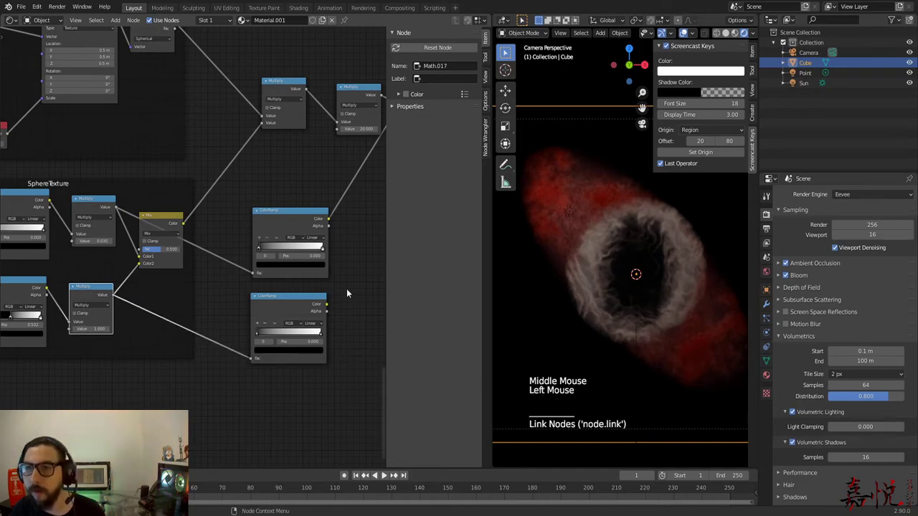
# Step: Combine the sphere's two ColorRamps with a Mix node feeding the volume color, place it beside them, and set its factor to 0
pyautogui.moveTo(346, 293); pyautogui.dragTo(266, 326, button='middle')
pyautogui.keyDown('ctrl'); pyautogui.keyDown('shift'); pyautogui.moveTo(188, 337); pyautogui.dragTo(203, 281, button='right'); pyautogui.keyUp('shift'); pyautogui.keyUp('ctrl')
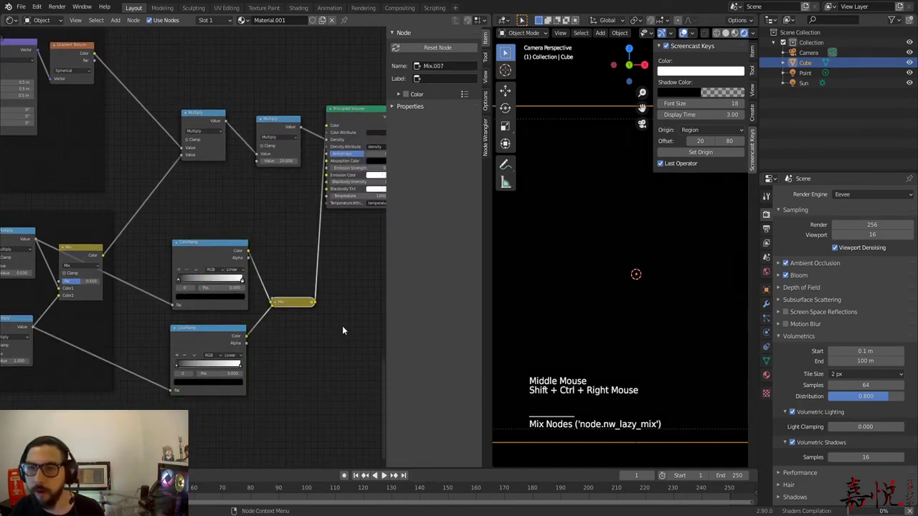
pyautogui.click(277, 303)
pyautogui.moveTo(289, 307); pyautogui.dragTo(282, 274)
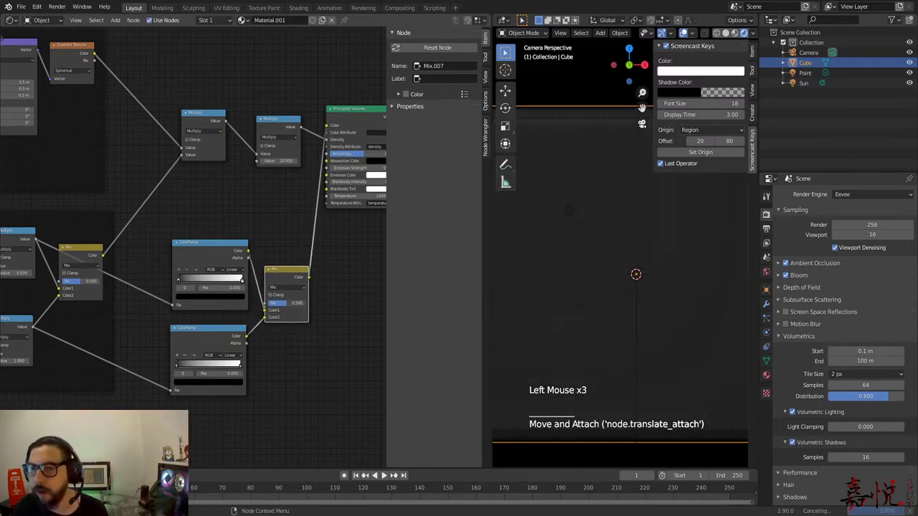
pyautogui.moveTo(284, 303); pyautogui.dragTo(264, 300)
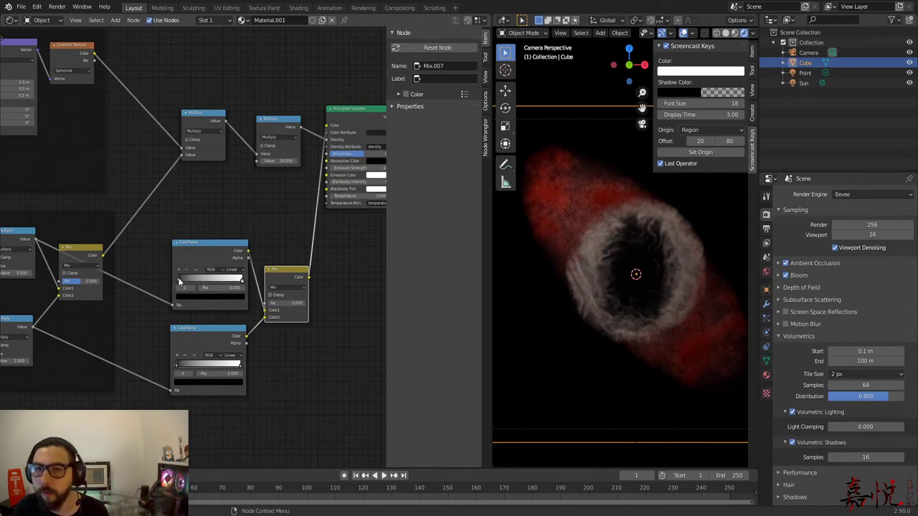
# Step: Recolor the black stop of the sphere's upper ColorRamp to light blue and inspect the sphere from the camera view
pyautogui.click(188, 297)
pyautogui.click(231, 207)
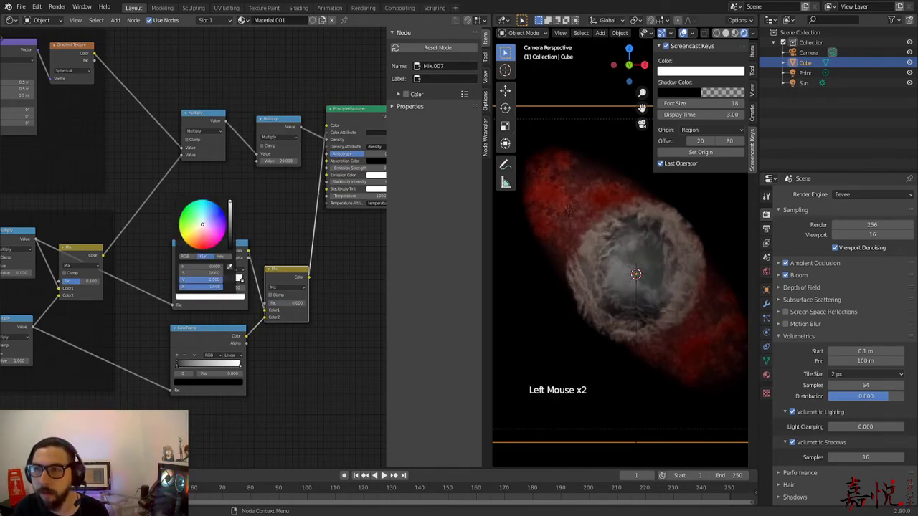
pyautogui.scroll(3, 566, 303)
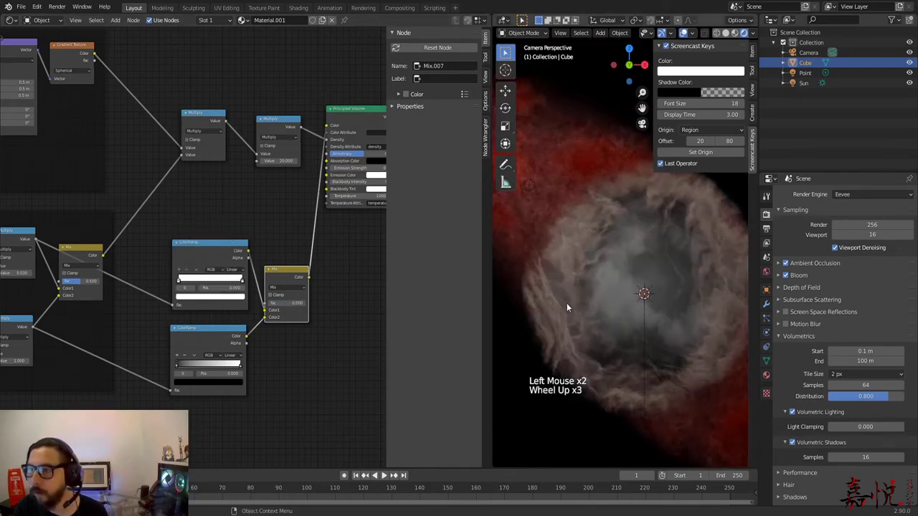
pyautogui.click(180, 281)
pyautogui.click(185, 296)
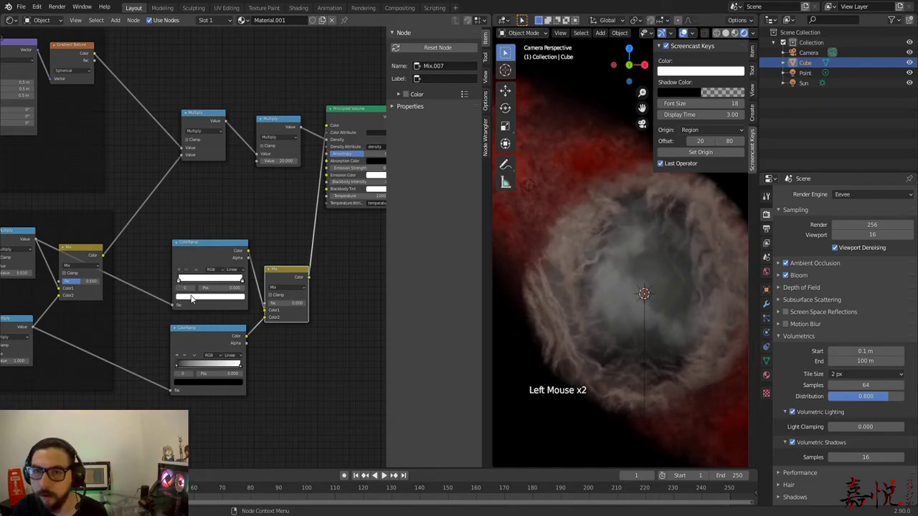
pyautogui.moveTo(203, 219); pyautogui.dragTo(208, 217)
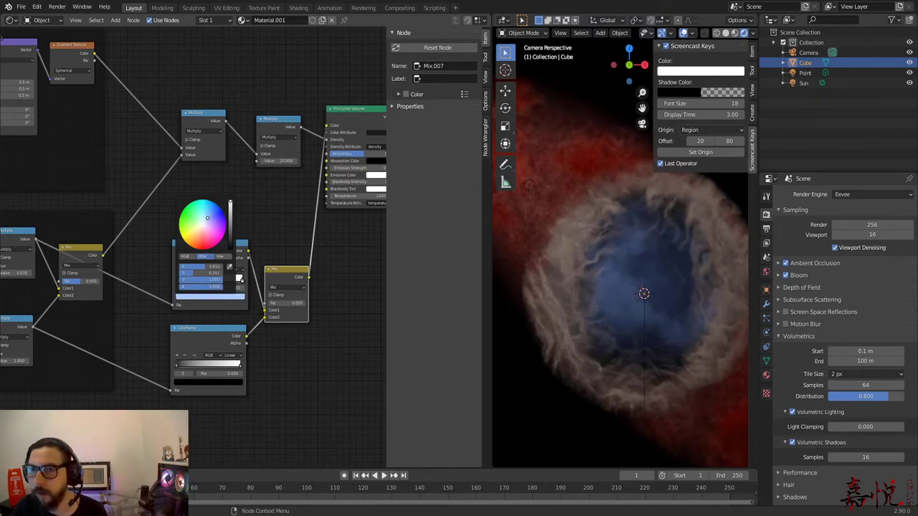
pyautogui.moveTo(518, 344); pyautogui.dragTo(550, 326, button='middle')
pyautogui.scroll(-2, 599, 347)
pyautogui.scroll(2, 600, 349)
pyautogui.press('KP_0')
pyautogui.scroll(3, 625, 354)
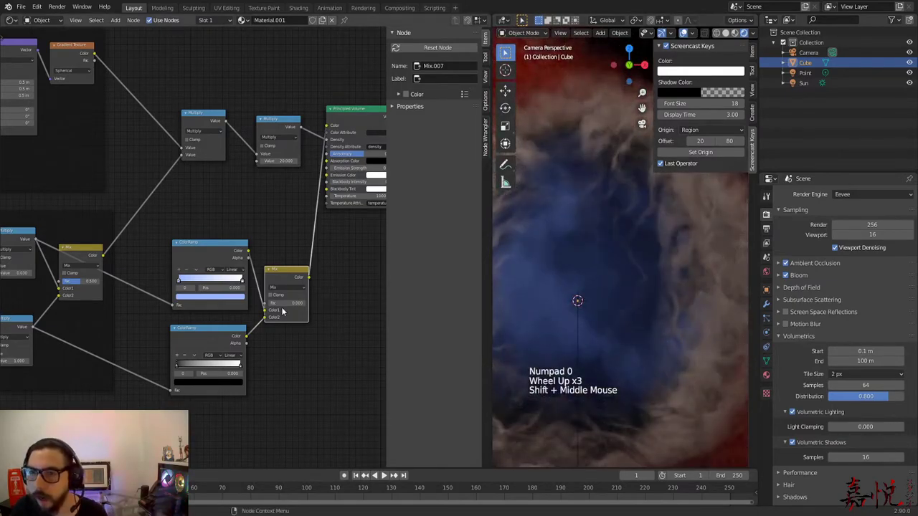
# Step: With the sphere's Mix factor at 1, recolor the lower ColorRamp's black stop to a warm near-white, and set the factor to 0.5
pyautogui.moveTo(273, 307); pyautogui.dragTo(307, 307)
pyautogui.click(178, 367)
pyautogui.click(191, 383)
pyautogui.moveTo(227, 296)
pyautogui.mouseDown()
pyautogui.moveTo(228, 287)
pyautogui.moveTo(201, 310)
pyautogui.mouseUp()
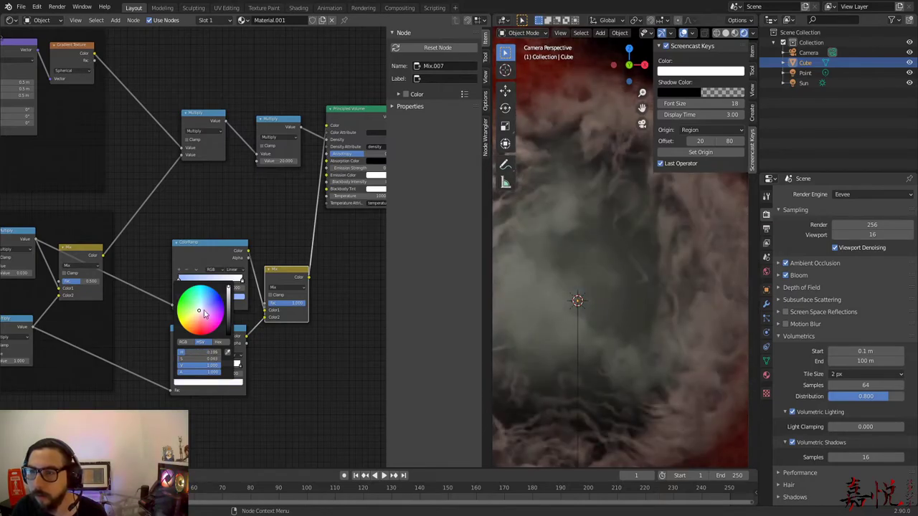
pyautogui.click(193, 384)
pyautogui.moveTo(205, 359); pyautogui.dragTo(191, 360)
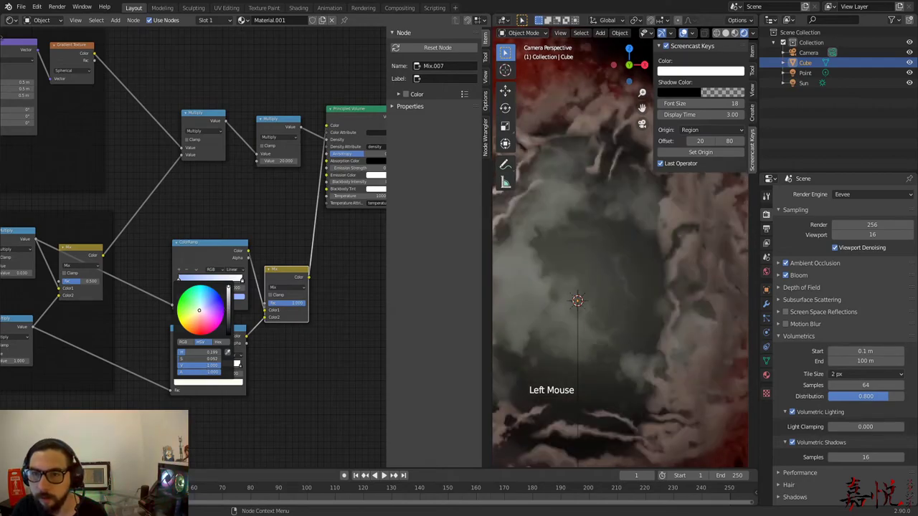
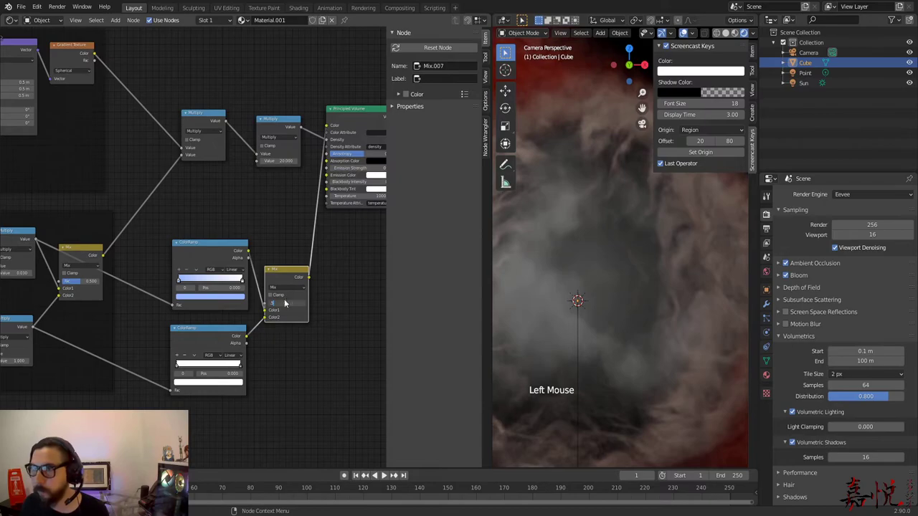
# Step: Examine the whole nebula's blended colors from the camera view and from an orbited perspective
pyautogui.scroll(-6, 622, 301)
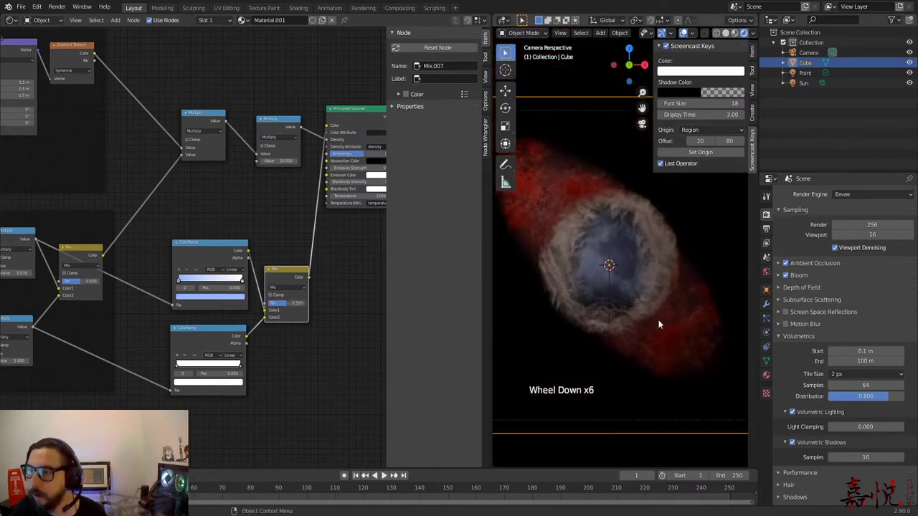
pyautogui.scroll(-3, 654, 323)
pyautogui.scroll(3, 649, 321)
pyautogui.scroll(-1, 649, 320)
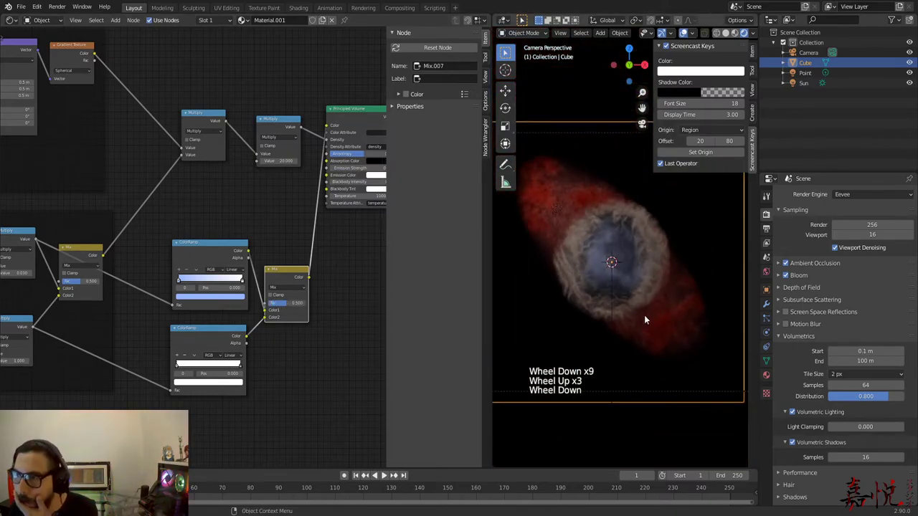
pyautogui.moveTo(642, 318); pyautogui.dragTo(625, 349, button='middle')
pyautogui.scroll(7, 637, 312)
pyautogui.scroll(-3, 627, 307)
pyautogui.scroll(-1, 628, 332)
pyautogui.scroll(-4, 630, 327)
pyautogui.scroll(3, 629, 329)
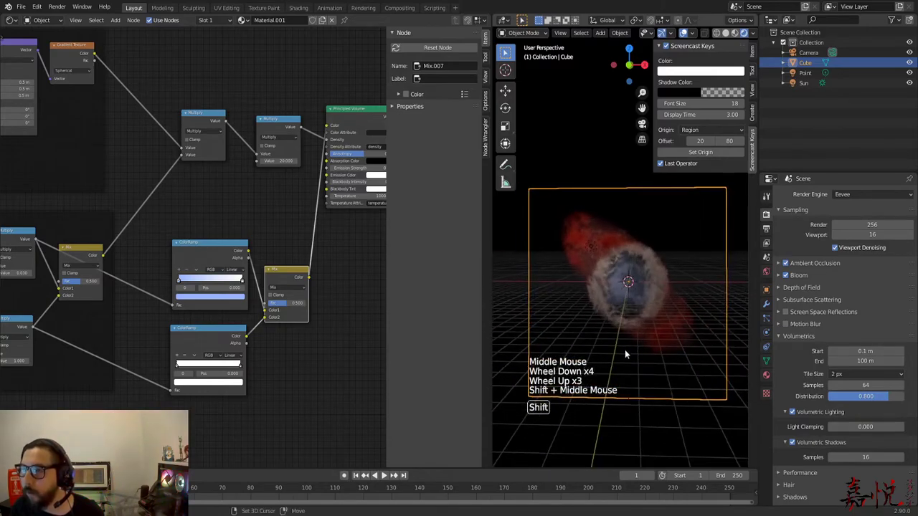
pyautogui.scroll(1, 625, 349)
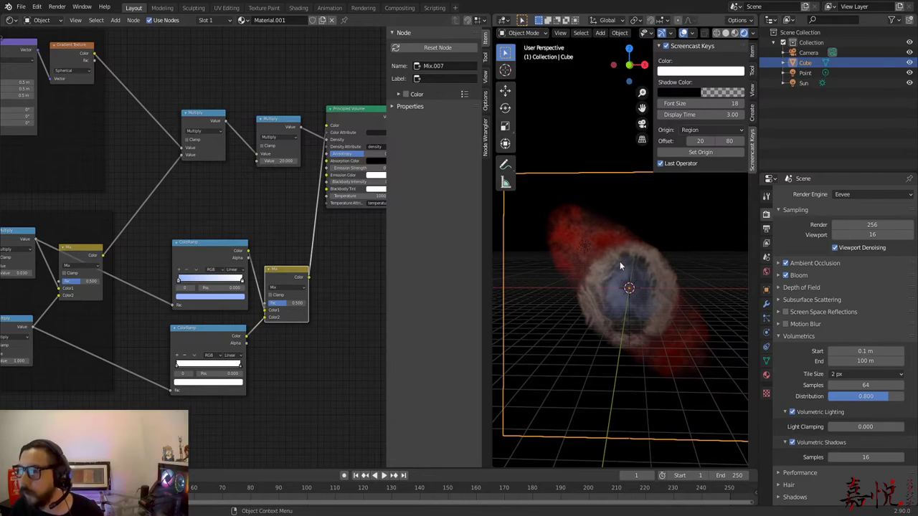
# Step: Set the Multiply value feeding the inner ring's Principled Volume density to 3
pyautogui.scroll(-10, 279, 127)
pyautogui.moveTo(279, 127); pyautogui.dragTo(215, 444, button='middle')
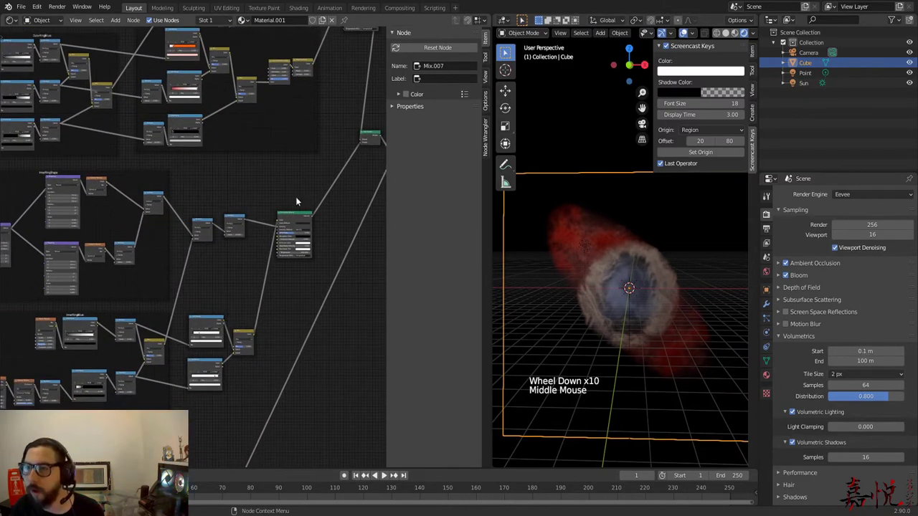
pyautogui.scroll(6, 289, 205)
pyautogui.scroll(6, 281, 272)
pyautogui.moveTo(280, 272); pyautogui.dragTo(212, 241, button='middle')
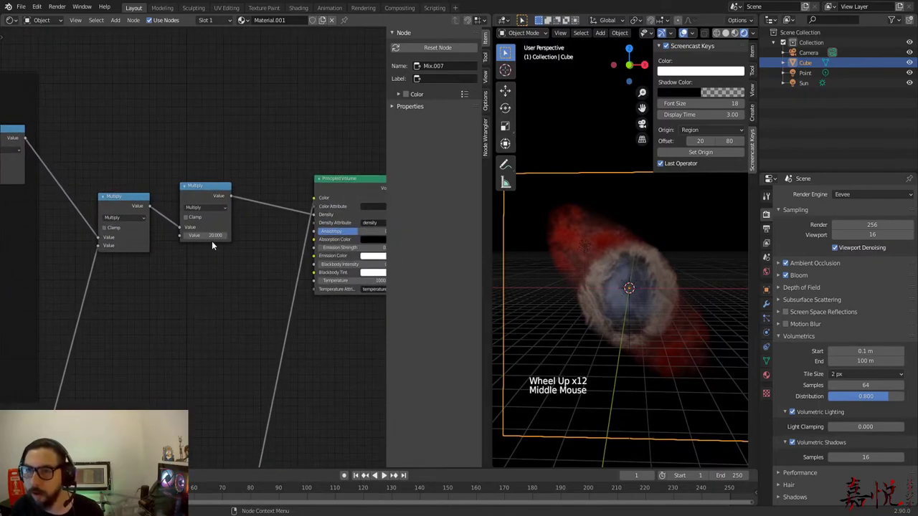
pyautogui.click(210, 237)
pyautogui.press('Return')
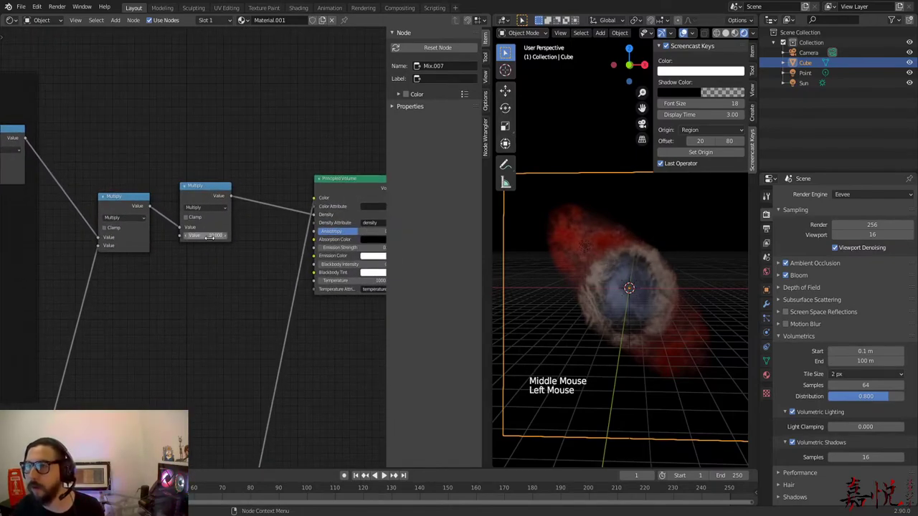
pyautogui.moveTo(210, 237); pyautogui.dragTo(188, 237)
pyautogui.write('1')
pyautogui.press('Return')
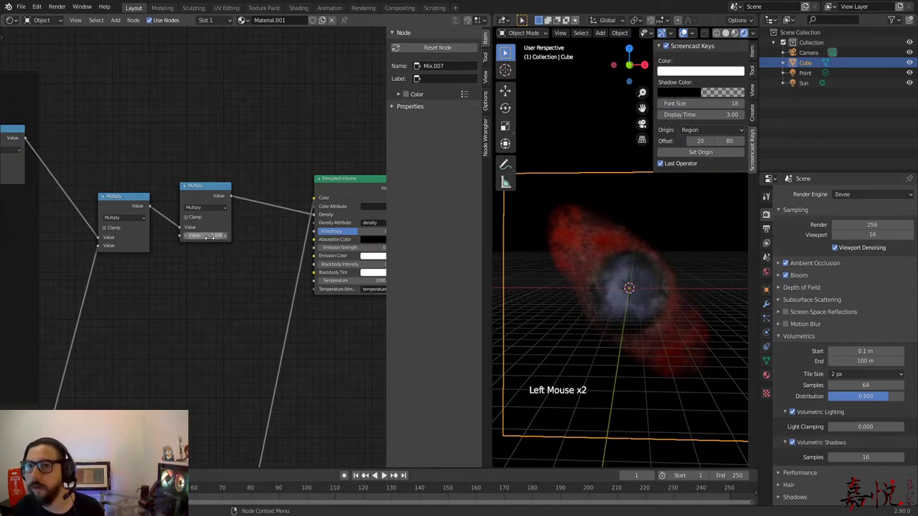
pyautogui.write('5')
pyautogui.press('Return')
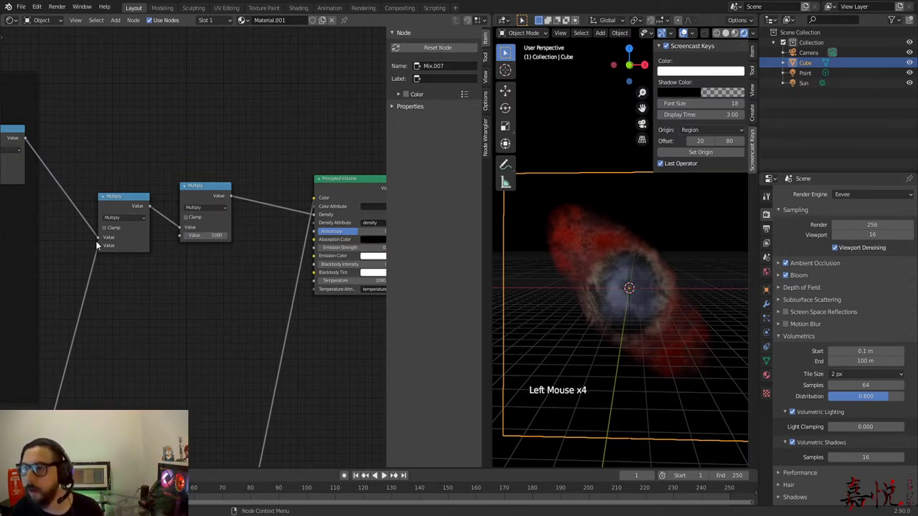
pyautogui.scroll(4, 655, 293)
pyautogui.keyDown('shift'); pyautogui.moveTo(653, 326); pyautogui.dragTo(630, 267, button='middle'); pyautogui.keyUp('shift')
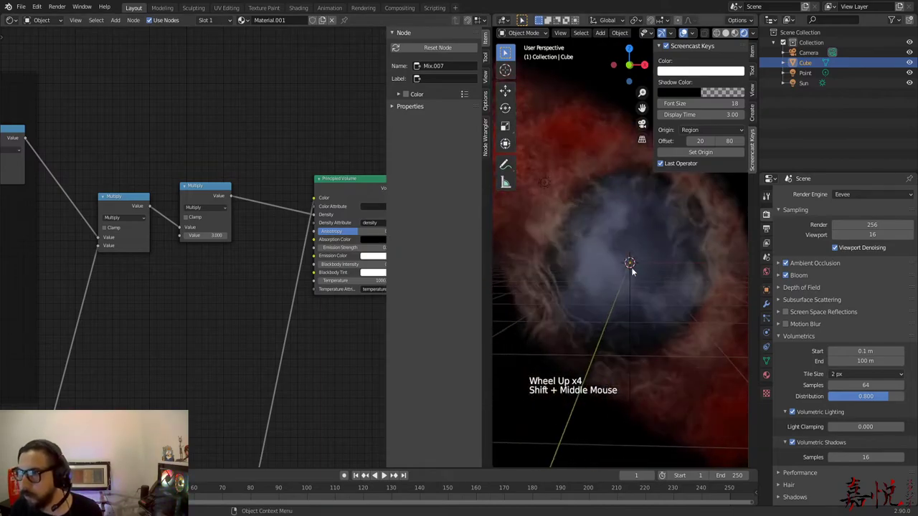
# Step: Lower the Multiply value feeding the outer ring's Principled Volume density, above the OuterRingColor frame
pyautogui.scroll(-4, 630, 267)
pyautogui.keyDown('shift'); pyautogui.moveTo(318, 125); pyautogui.dragTo(285, 318, button='middle'); pyautogui.keyUp('shift')
pyautogui.scroll(-6, 250, 231)
pyautogui.keyDown('shift'); pyautogui.moveTo(250, 231); pyautogui.dragTo(364, 327, button='middle'); pyautogui.keyUp('shift')
pyautogui.click(178, 195)
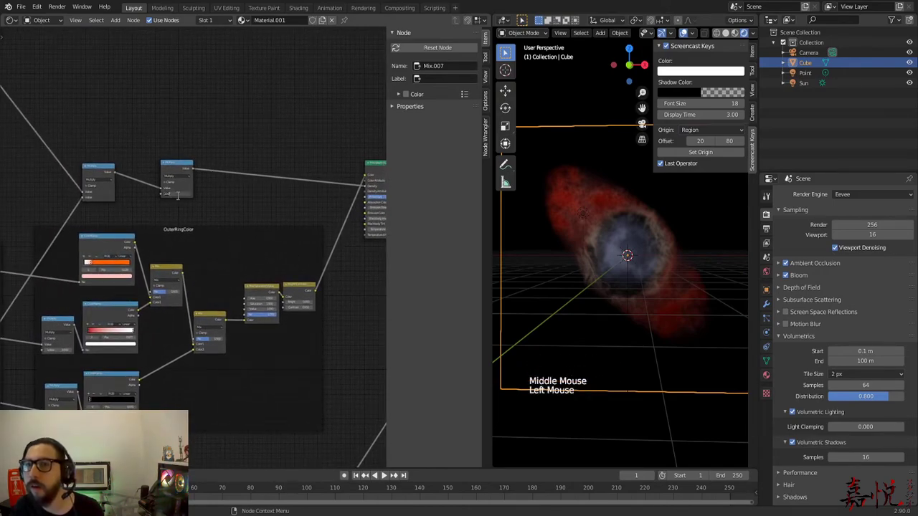
pyautogui.moveTo(178, 195); pyautogui.dragTo(174, 195)
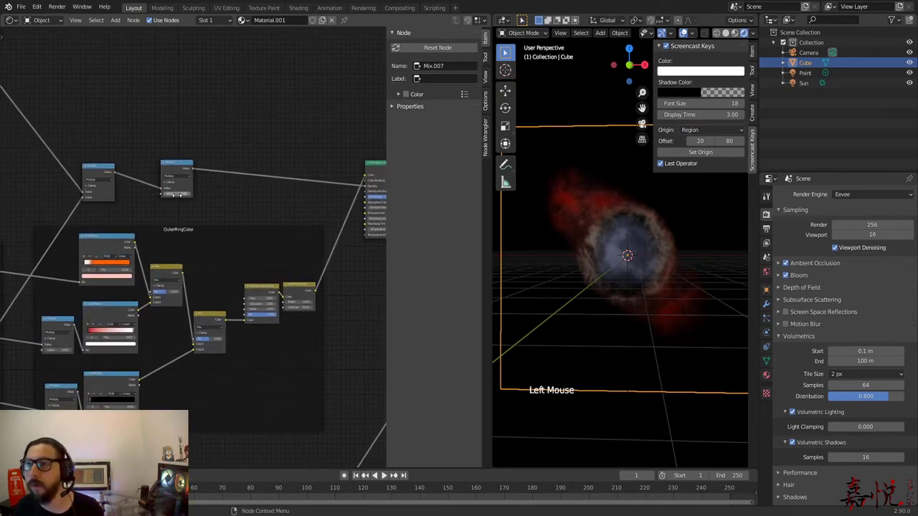
pyautogui.moveTo(599, 344)
pyautogui.mouseDown(button='middle')
pyautogui.moveTo(570, 352)
pyautogui.moveTo(612, 342)
pyautogui.moveTo(603, 349)
pyautogui.mouseUp(button='middle')
pyautogui.scroll(4, 609, 343)
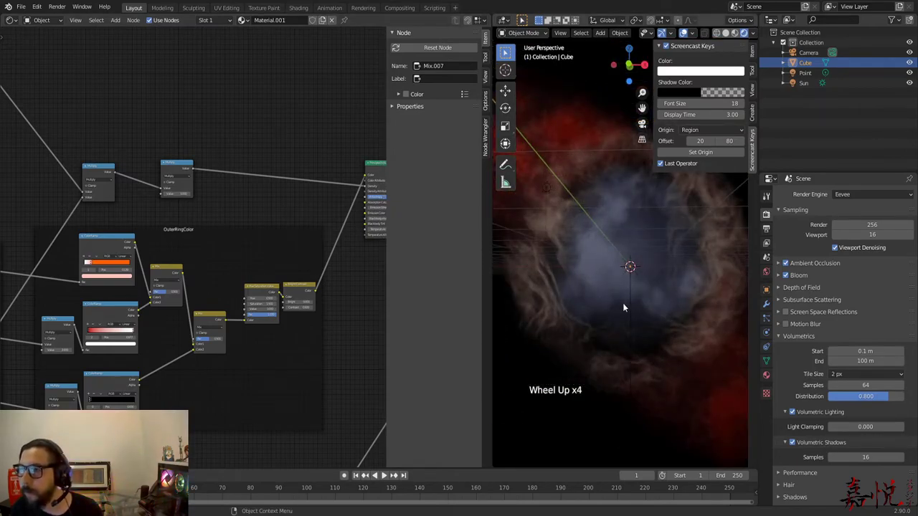
# Step: Delete the Sun light from the scene
pyautogui.click(803, 83)
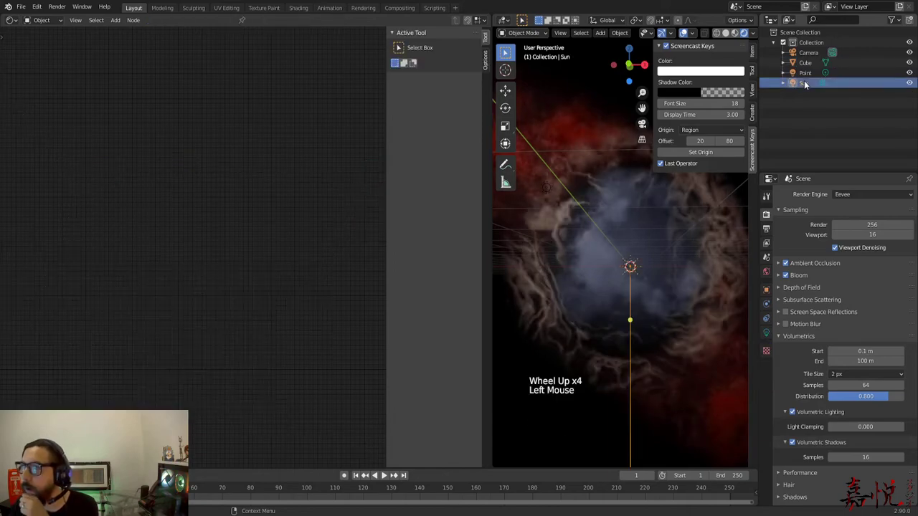
pyautogui.scroll(-4, 610, 266)
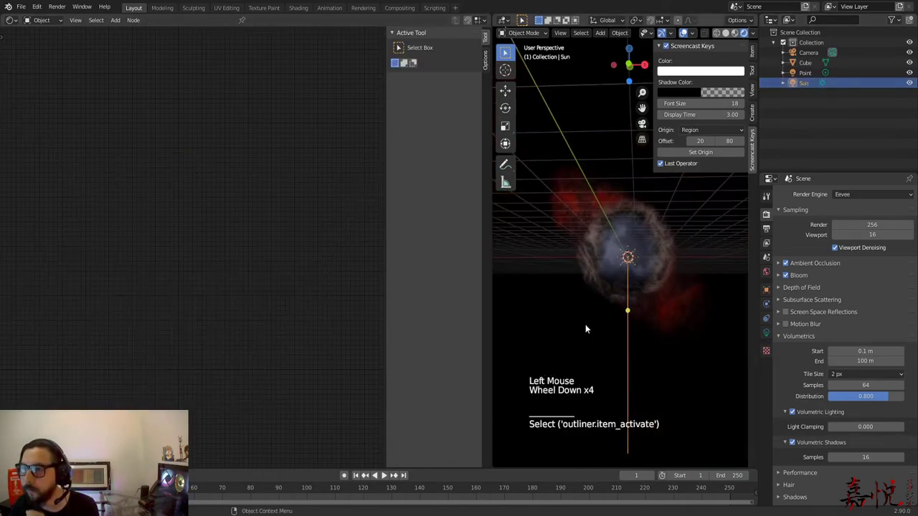
pyautogui.moveTo(585, 325); pyautogui.dragTo(587, 336, button='middle')
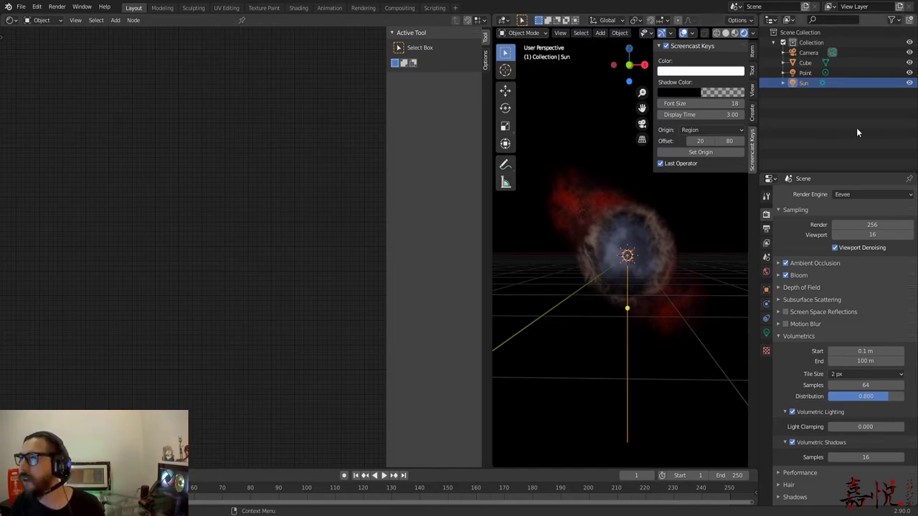
pyautogui.press('Delete')
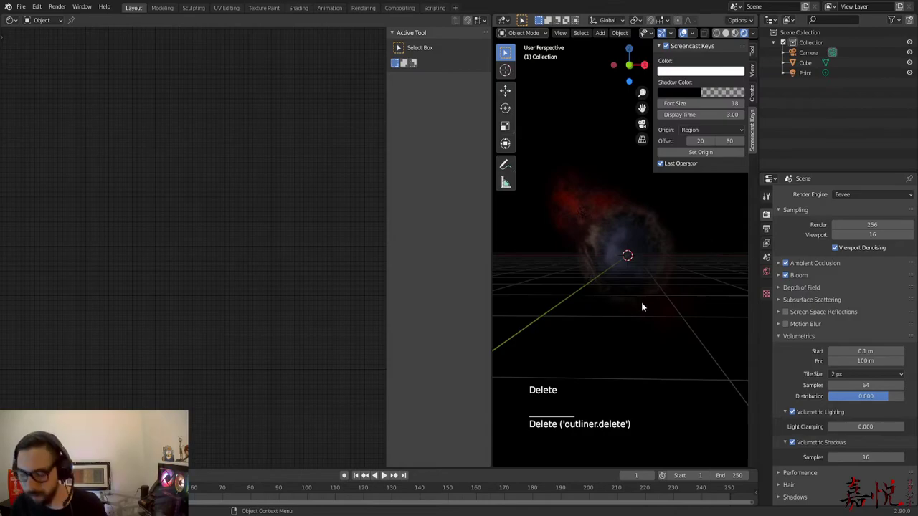
# Step: Add a point light at the nebula's center and set its power to 2000 W
pyautogui.hotkey('shift', 'a')
pyautogui.moveTo(641, 302)
pyautogui.click(678, 304)
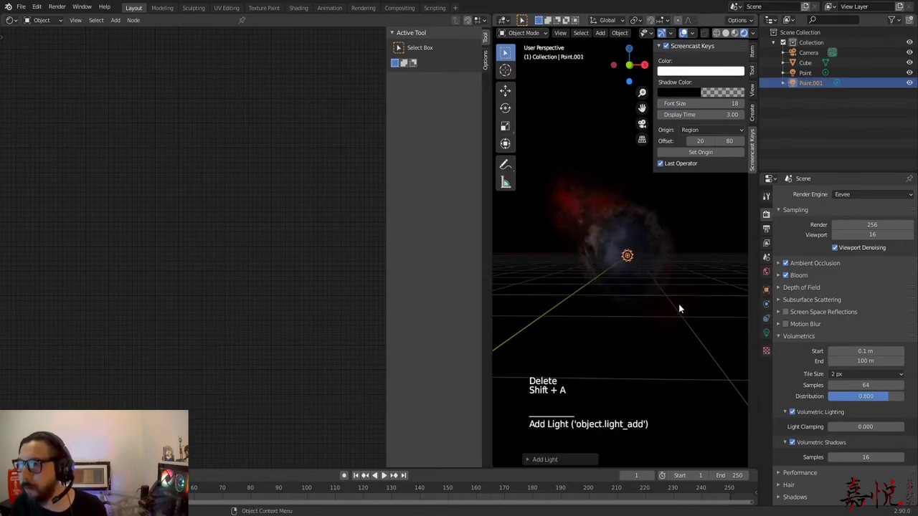
pyautogui.click(766, 333)
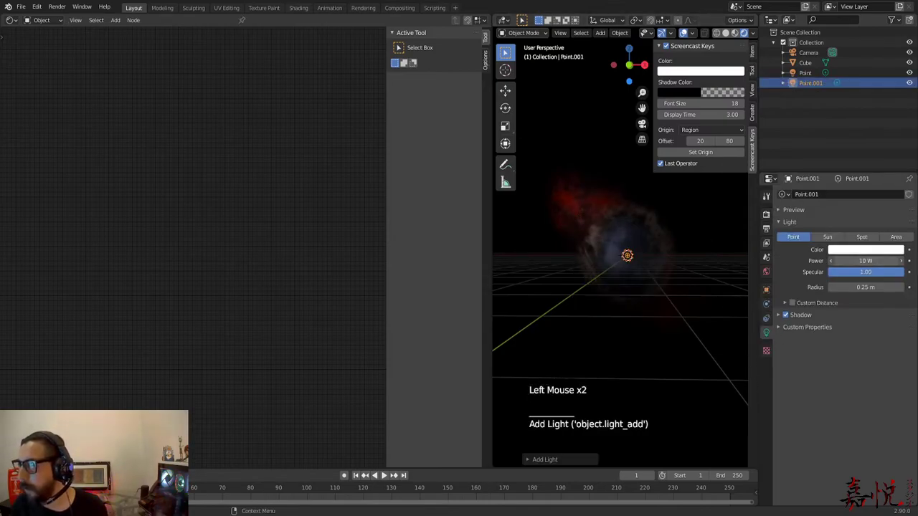
pyautogui.write('000')
pyautogui.press('Return')
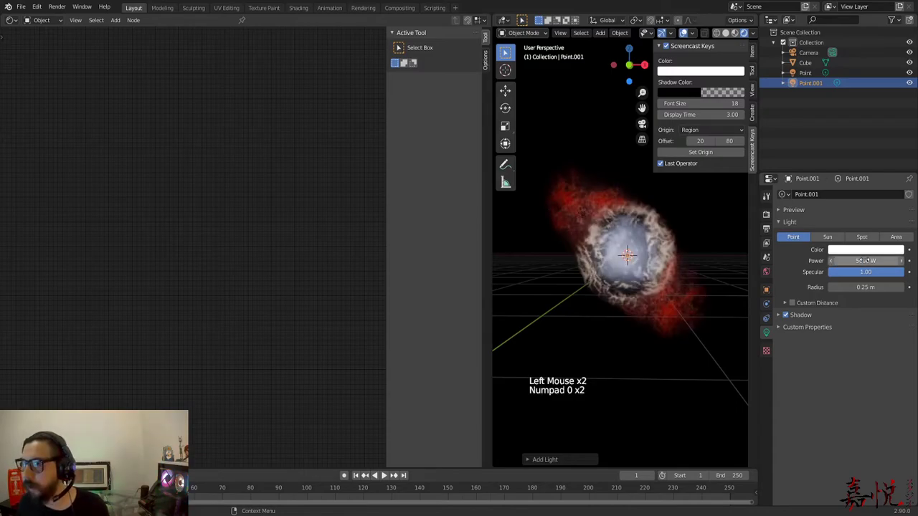
pyautogui.click(861, 261)
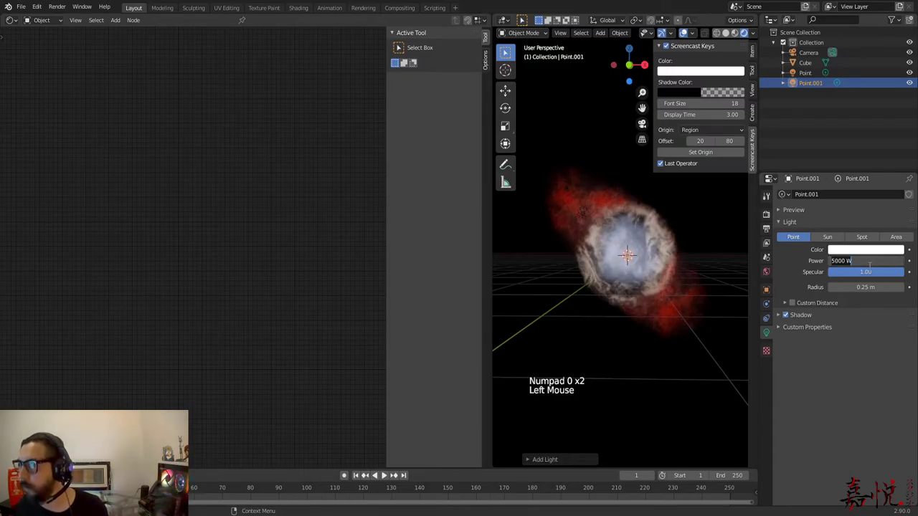
pyautogui.write('2000')
pyautogui.press('Return')
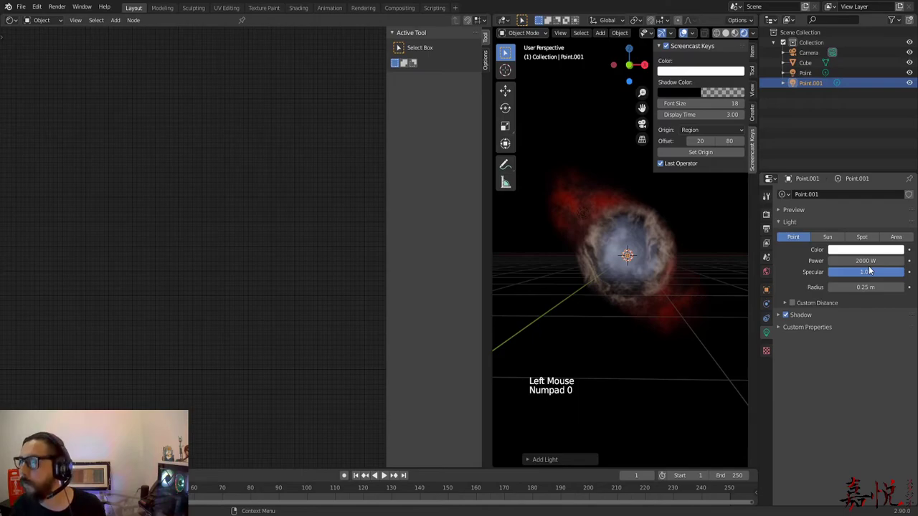
pyautogui.click(805, 72)
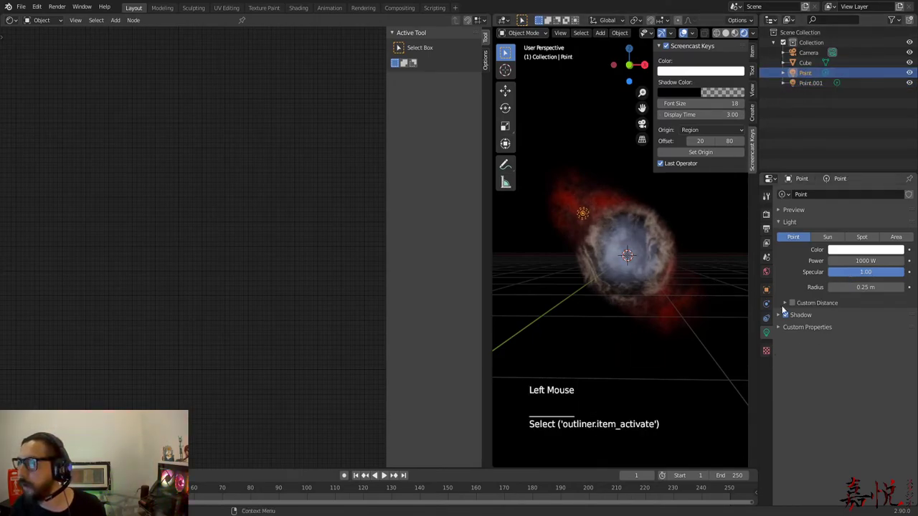
pyautogui.click(804, 83)
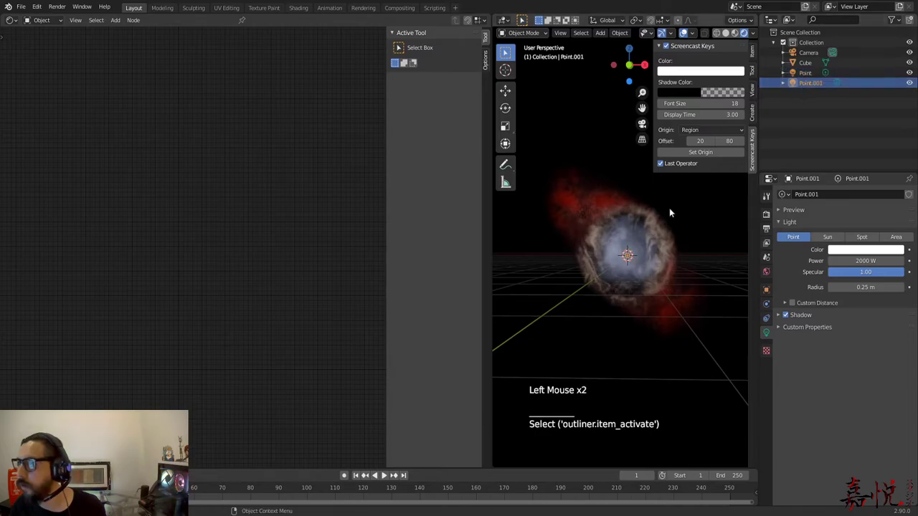
pyautogui.click(774, 85)
pyautogui.click(586, 358)
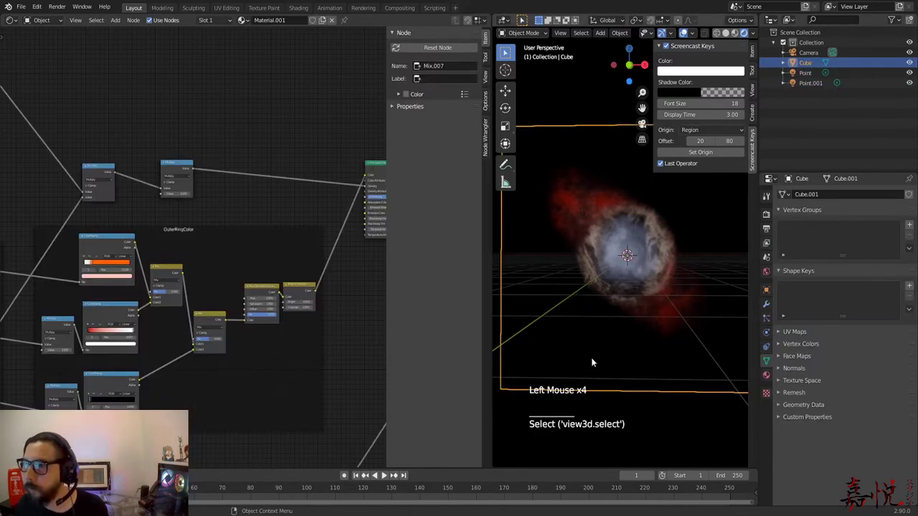
# Step: Duplicate the point light in the nebula's upper red lobe and, in front view, place the copy beyond the opposite lower lobe
pyautogui.press('KP_1')
pyautogui.scroll(5, 593, 357)
pyautogui.scroll(-2, 593, 357)
pyautogui.keyDown('shift'); pyautogui.moveTo(595, 352); pyautogui.dragTo(578, 302, button='middle'); pyautogui.keyUp('shift')
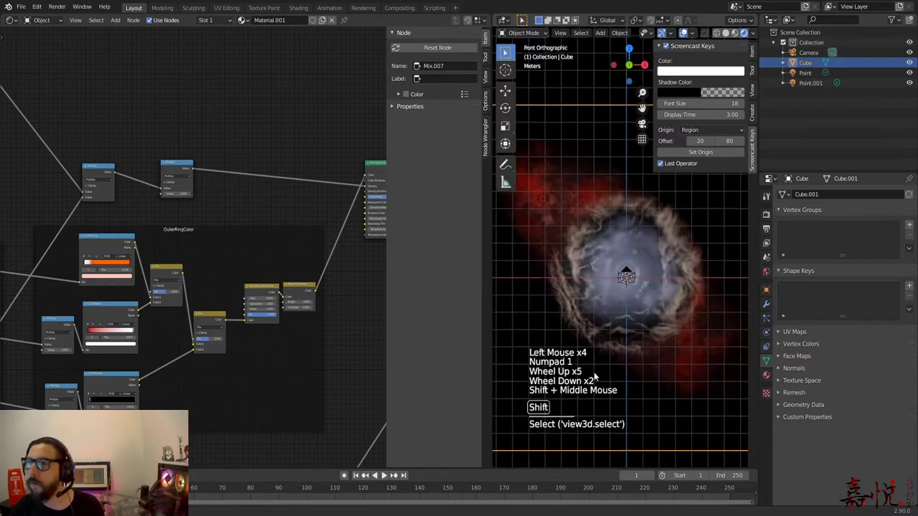
pyautogui.click(540, 204)
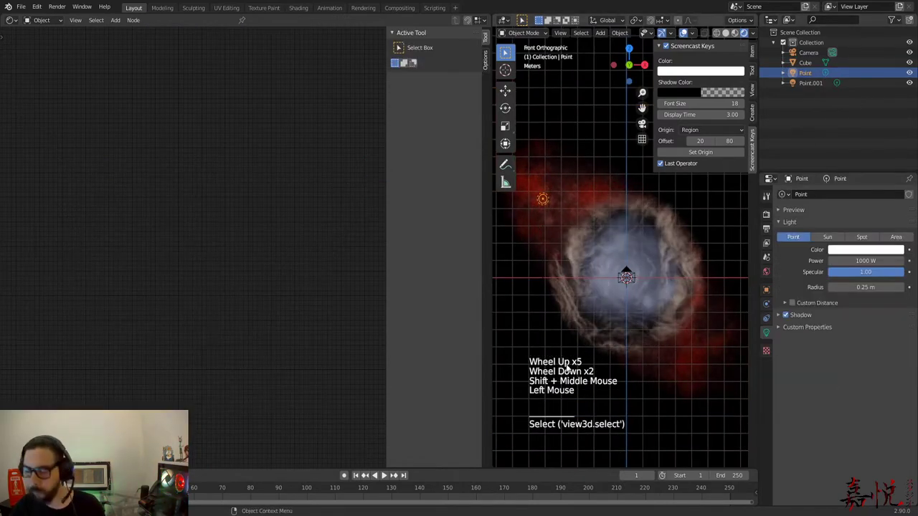
pyautogui.scroll(-2, 567, 368)
pyautogui.hotkey('shift', 'd')
pyautogui.click(566, 366)
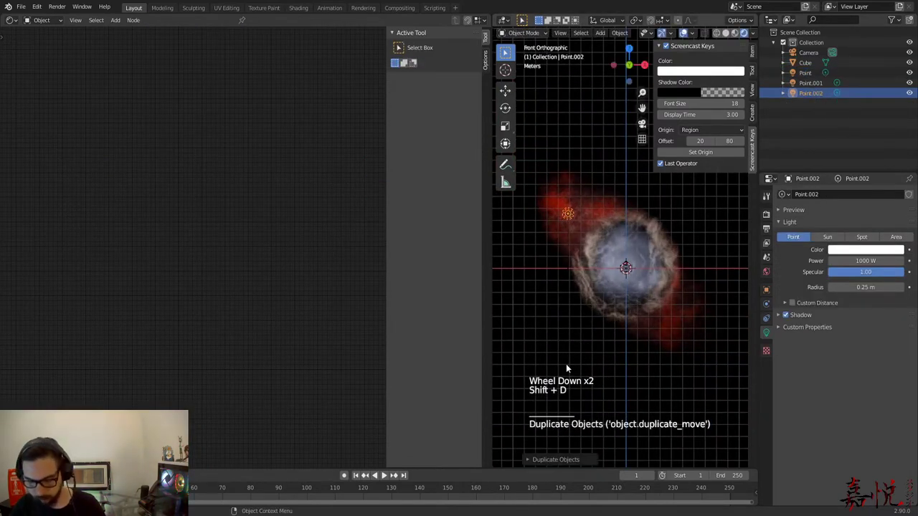
pyautogui.press('g')
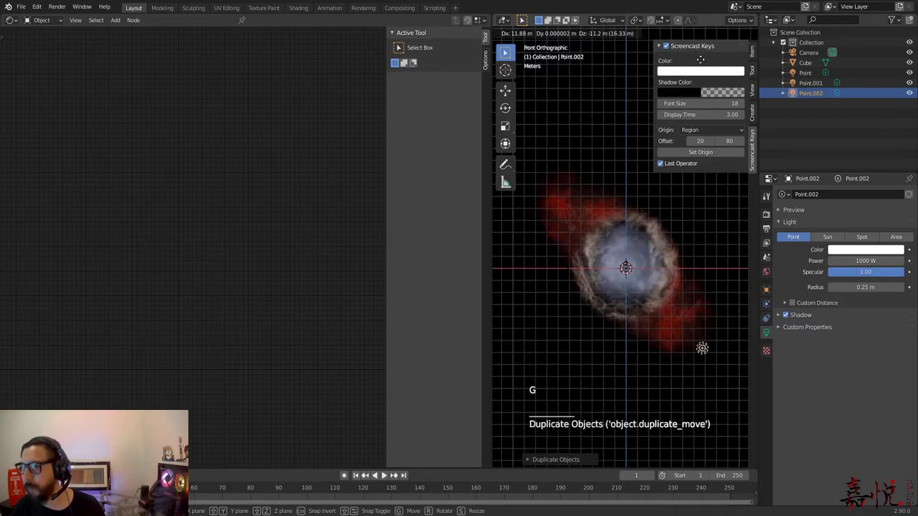
pyautogui.click(702, 349)
# Step: Move the upper point light outward past the upper red lobe, shifting it about -4.6 m along Y and 1.8 m up along Z
pyautogui.click(811, 82)
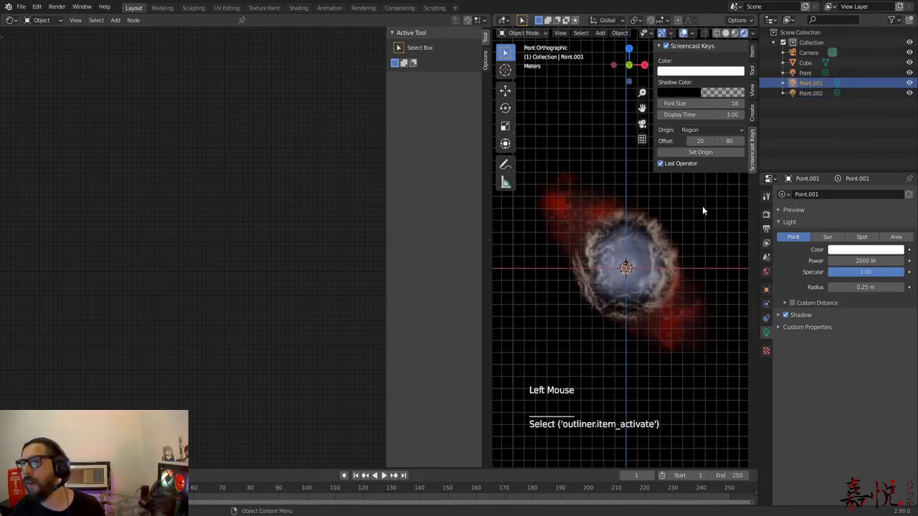
pyautogui.click(805, 72)
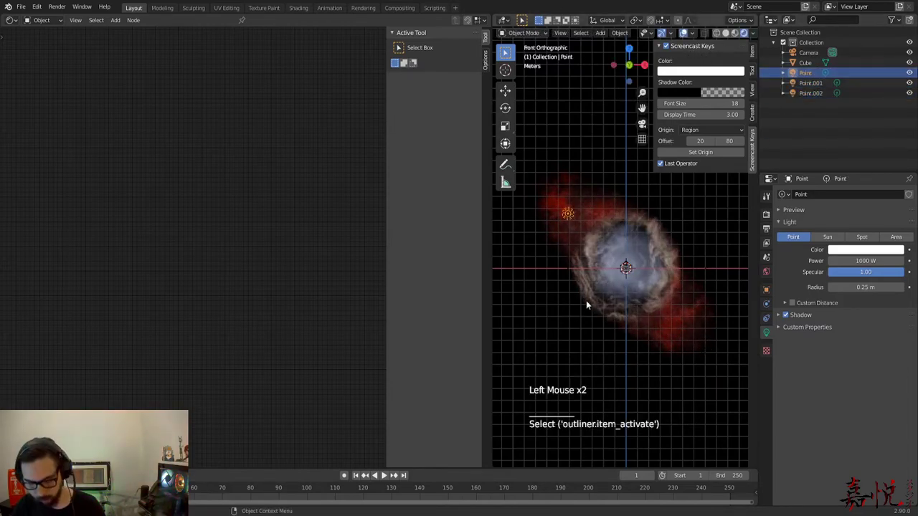
pyautogui.press('g')
pyautogui.click(562, 268)
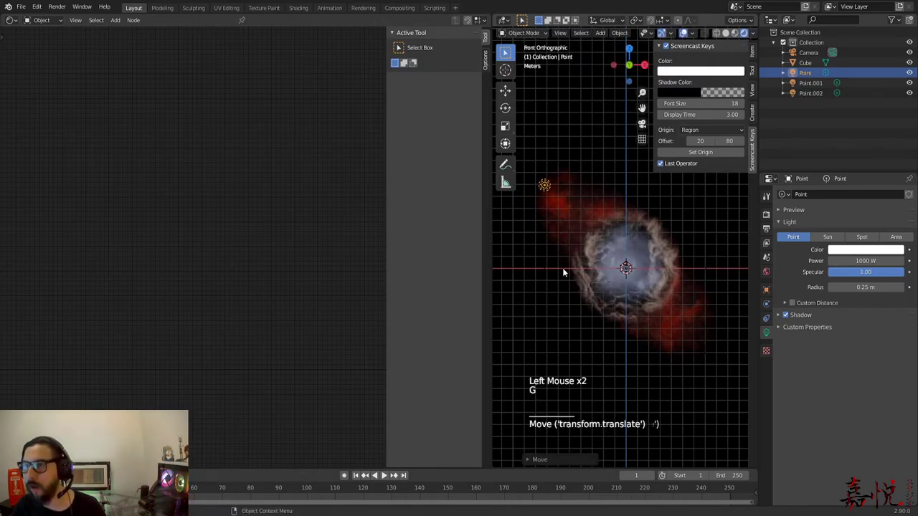
pyautogui.press('KP_3')
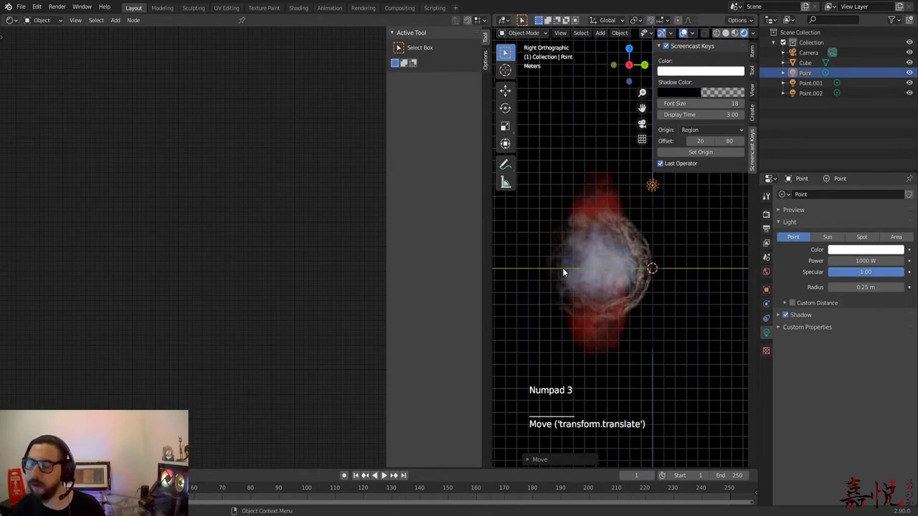
pyautogui.press('g')
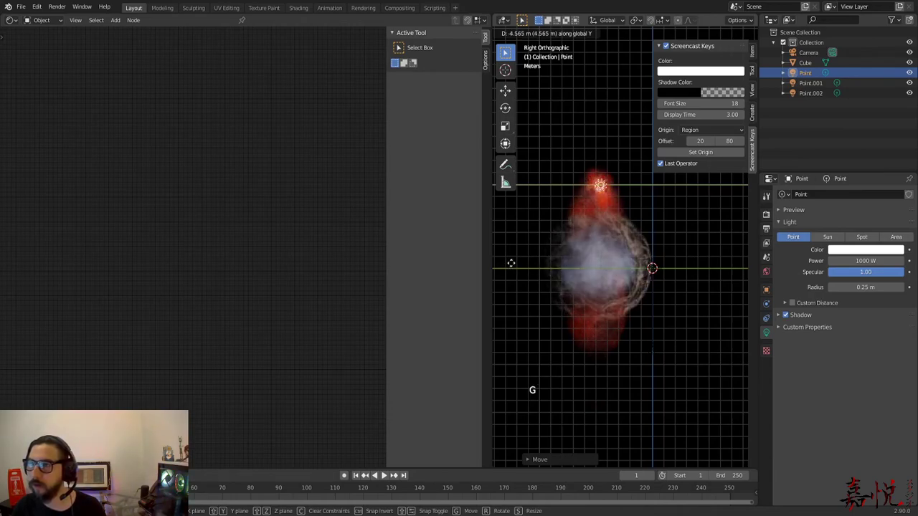
pyautogui.press('g')
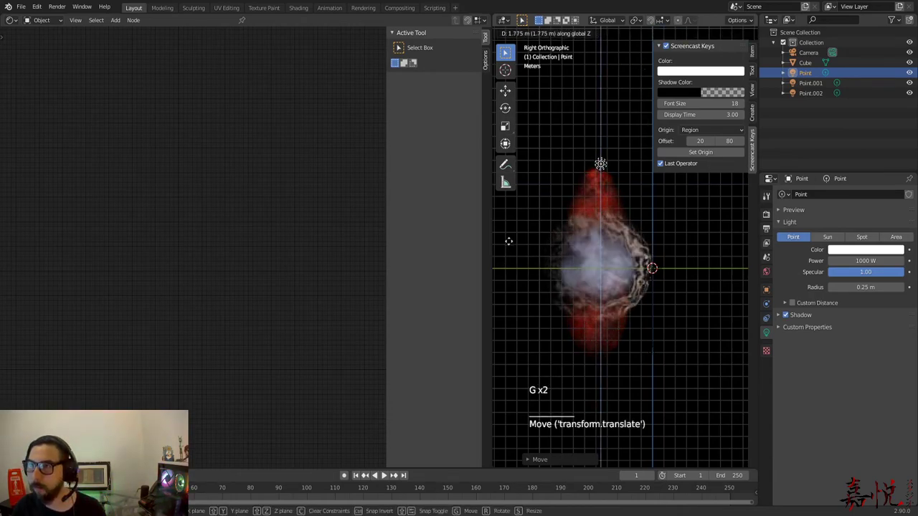
pyautogui.rightClick(516, 241)
# Step: Move the 2000 W point light along the Y axis to the middle of the nebula's sphere
pyautogui.click(811, 83)
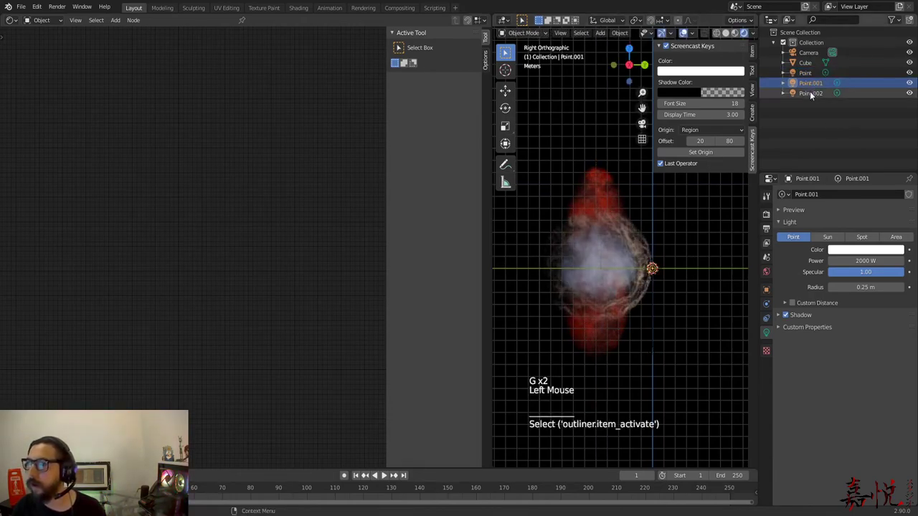
pyautogui.click(811, 84)
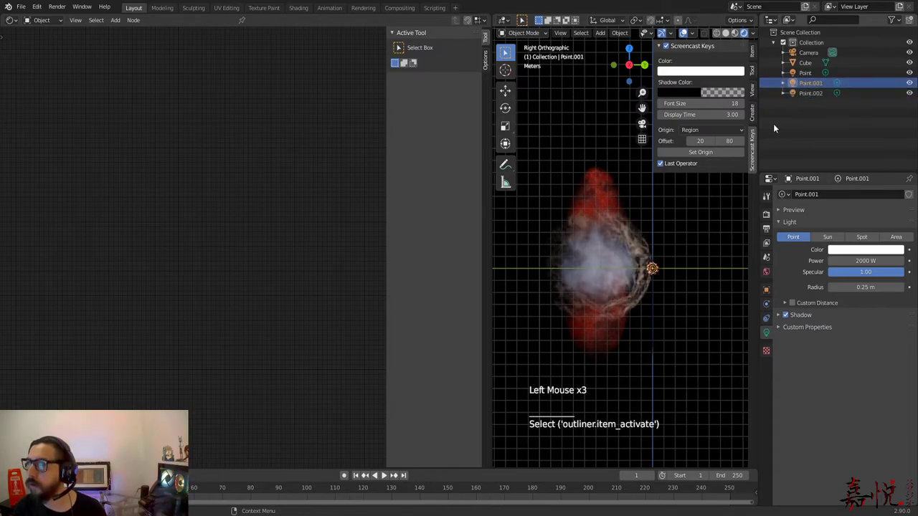
pyautogui.press('g')
pyautogui.press('y')
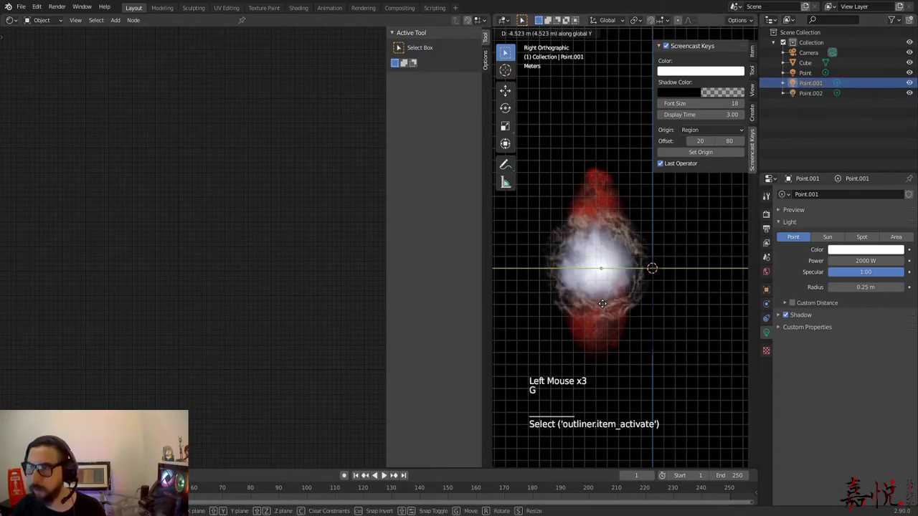
pyautogui.click(598, 304)
# Step: Align the lower point light with the nebula along Y, lower it just past the lower red lobe, and return to the camera view
pyautogui.moveTo(805, 95); pyautogui.dragTo(799, 33)
pyautogui.click(799, 93)
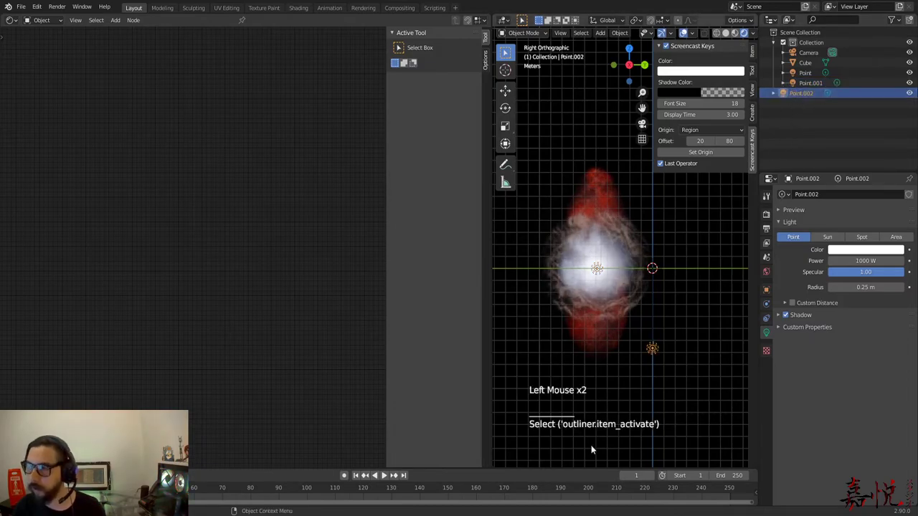
pyautogui.press('g')
pyautogui.click(575, 431)
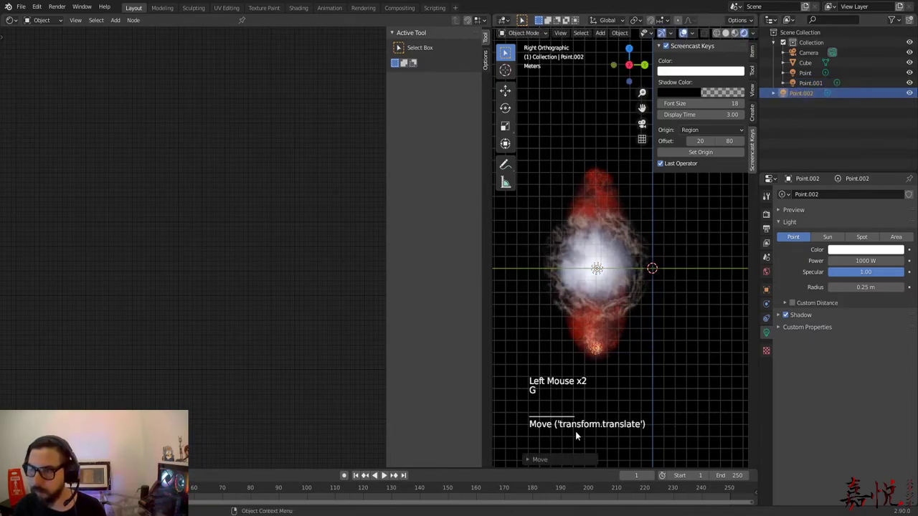
pyautogui.press('g')
pyautogui.click(567, 451)
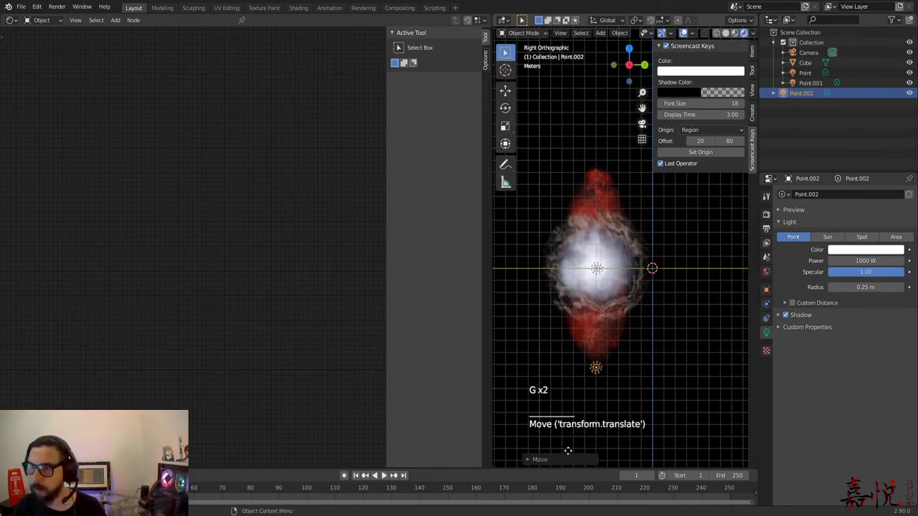
pyautogui.press('KP_0')
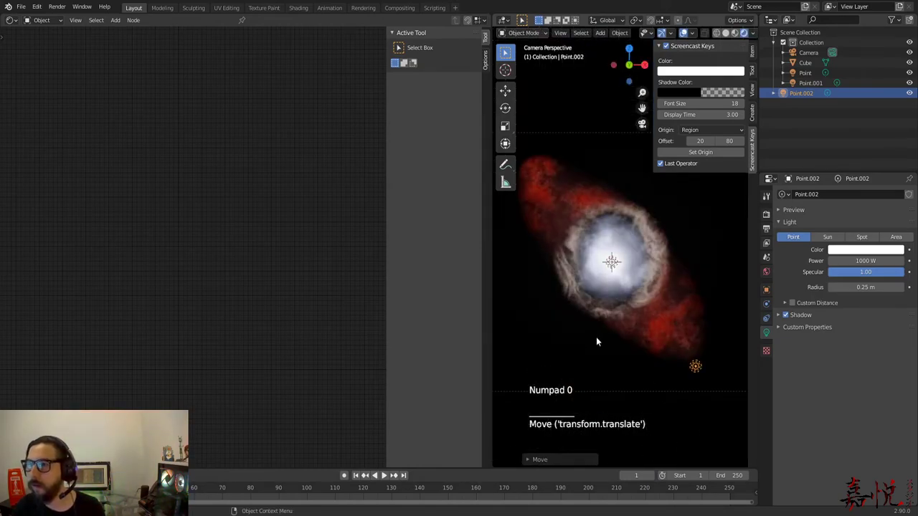
pyautogui.click(665, 384)
pyautogui.scroll(-2, 643, 376)
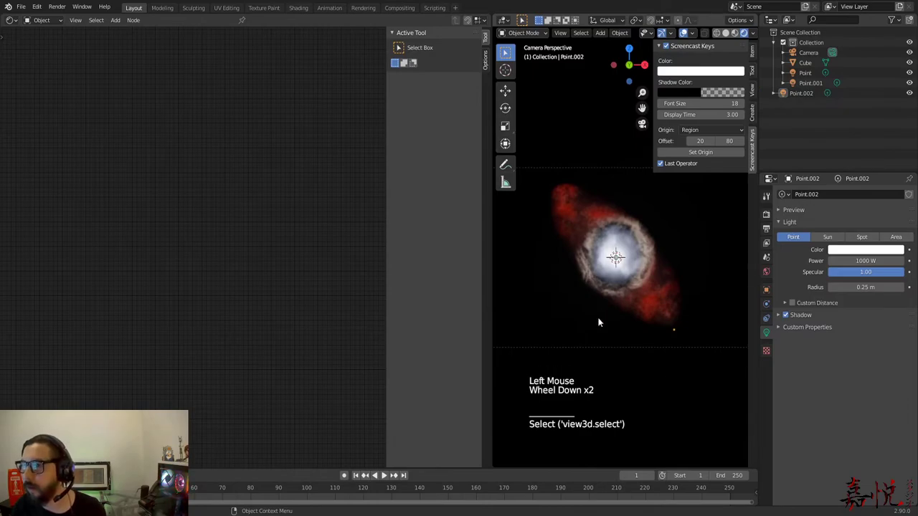
pyautogui.scroll(1, 602, 337)
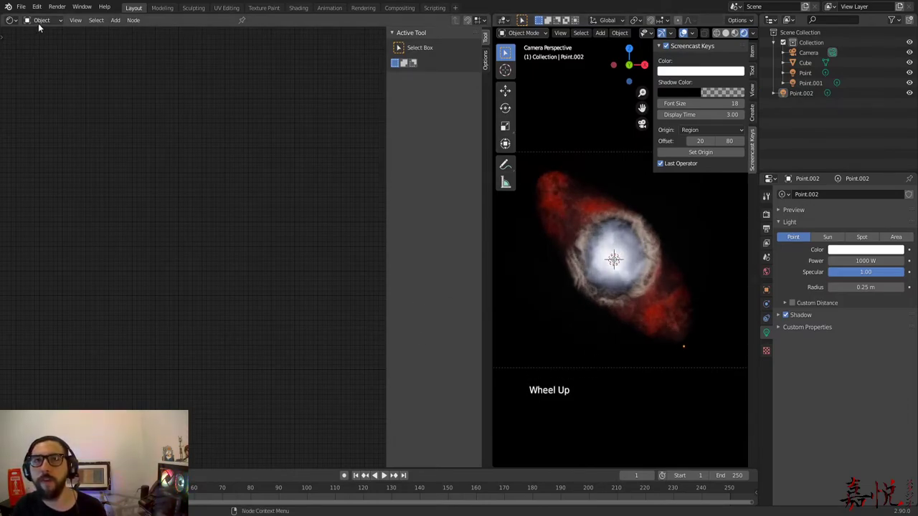
# Step: Switch the shader editor to the World nodes and place the Background node beside the World Output
pyautogui.click(39, 22)
pyautogui.click(39, 40)
pyautogui.scroll(-2, 158, 291)
pyautogui.moveTo(196, 303); pyautogui.dragTo(197, 267)
pyautogui.scroll(4, 236, 246)
pyautogui.scroll(4, 236, 246)
pyautogui.keyDown('shift'); pyautogui.moveTo(236, 246); pyautogui.dragTo(217, 182, button='middle'); pyautogui.keyUp('shift')
pyautogui.click(169, 263)
pyautogui.moveTo(189, 241); pyautogui.dragTo(229, 241)
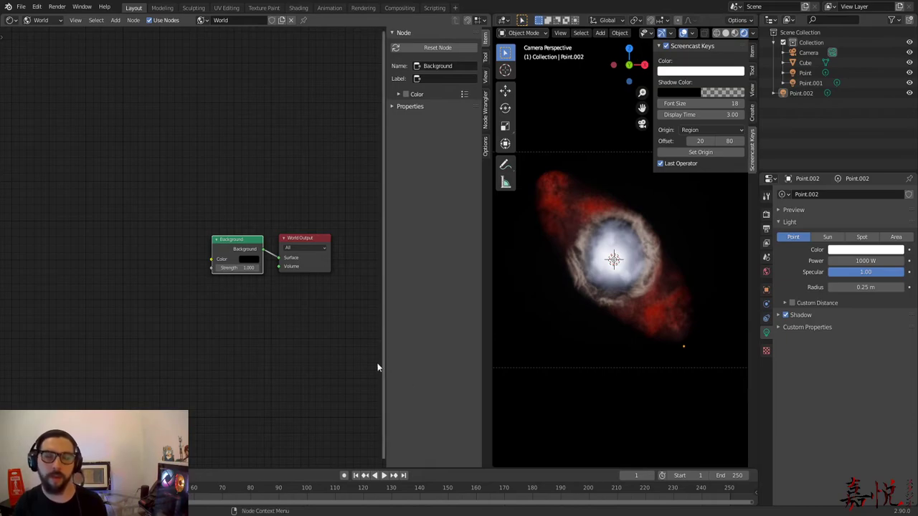
# Step: Add a Voronoi Texture node to the World nodes, well before the Background node
pyautogui.scroll(2, 250, 383)
pyautogui.scroll(-1, 172, 308)
pyautogui.scroll(1, 172, 309)
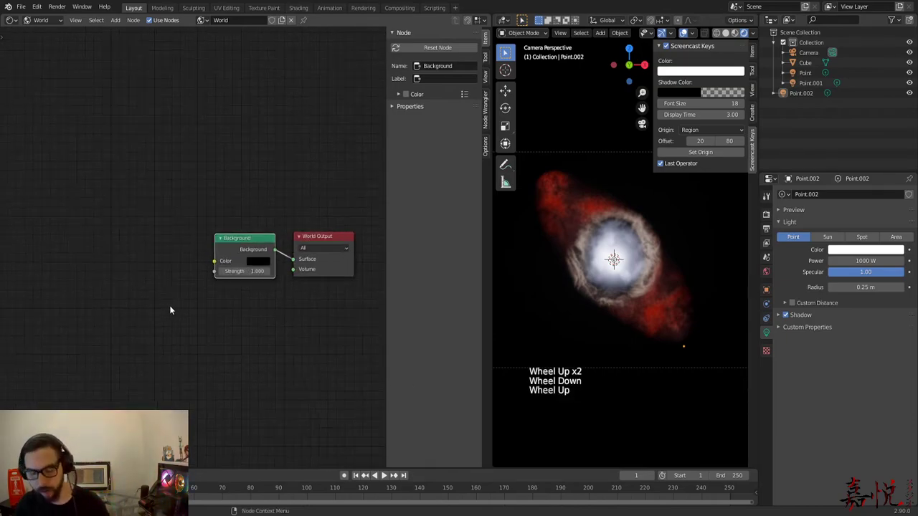
pyautogui.hotkey('shift', 'a')
pyautogui.write('voronoi')
pyautogui.press('Return')
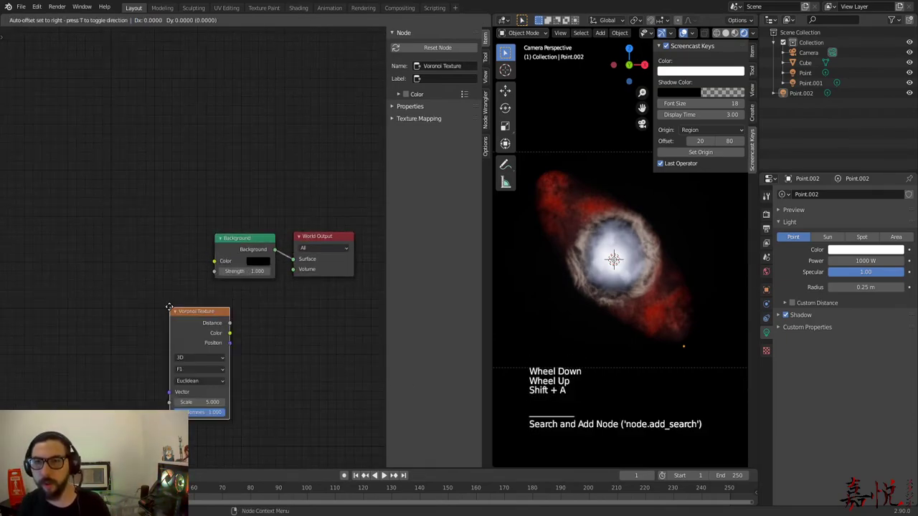
pyautogui.click(382, 226)
pyautogui.scroll(-7, 142, 356)
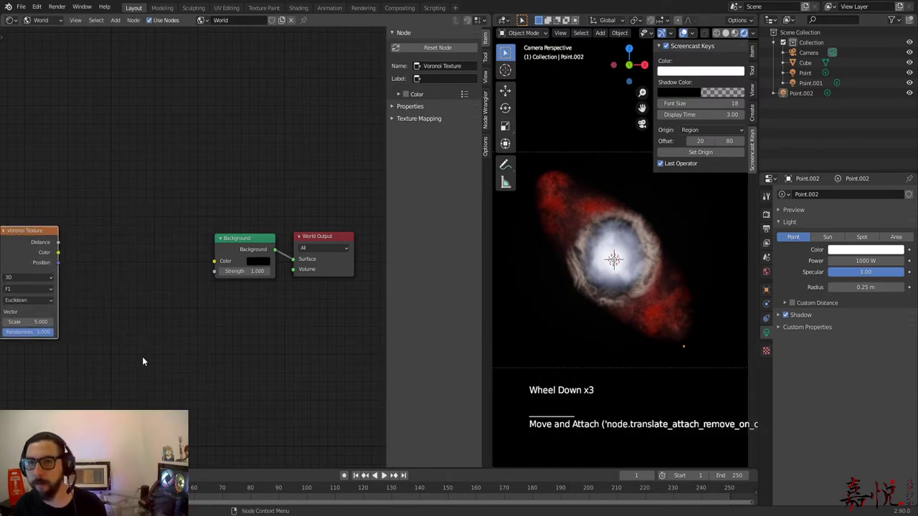
pyautogui.scroll(1, 142, 357)
pyautogui.moveTo(142, 357); pyautogui.dragTo(202, 372, button='middle')
pyautogui.scroll(1, 217, 359)
pyautogui.click(233, 374)
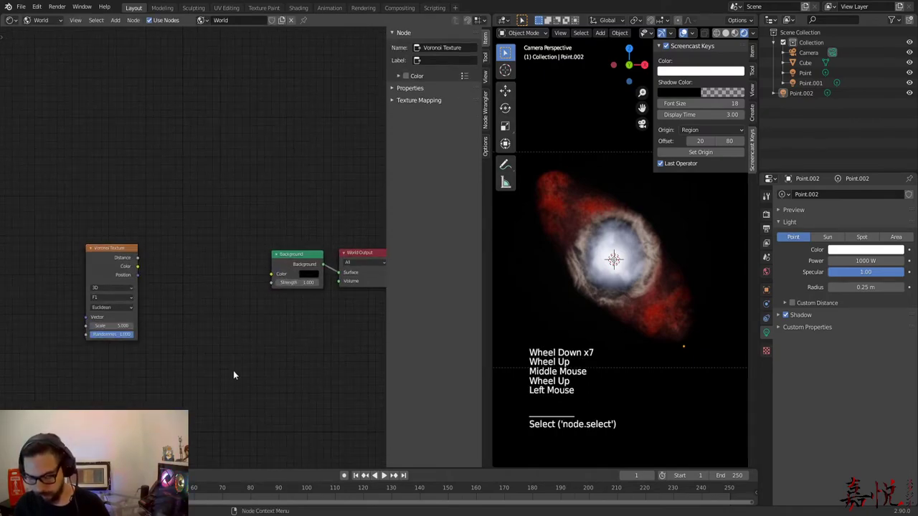
# Step: Hide the node editor's sidebar and add a ColorRamp node between the Voronoi Texture and the Background
pyautogui.press('n')
pyautogui.click(291, 333)
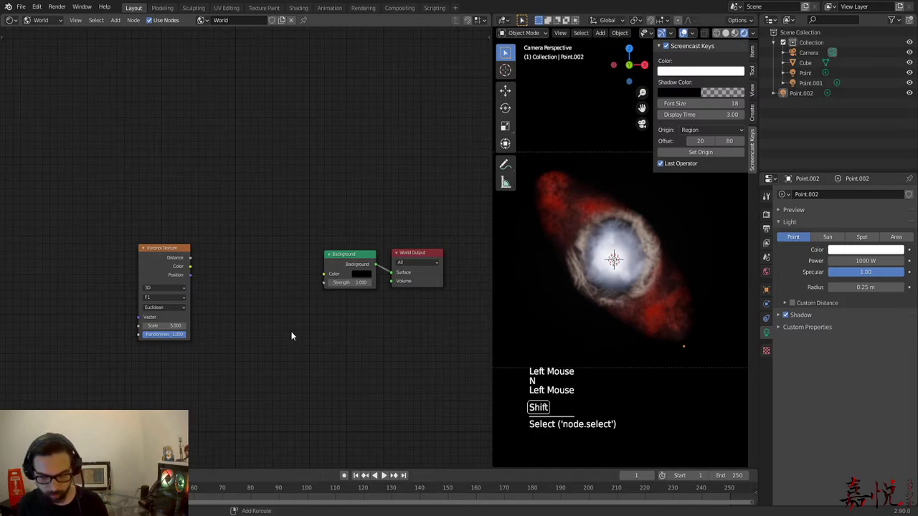
pyautogui.hotkey('shift', 'a')
pyautogui.write('ramp')
pyautogui.press('Return')
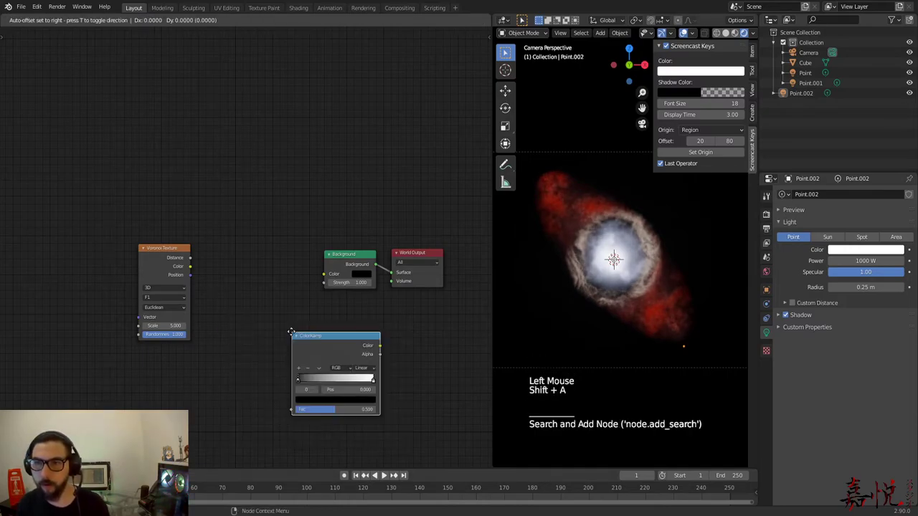
pyautogui.click(206, 246)
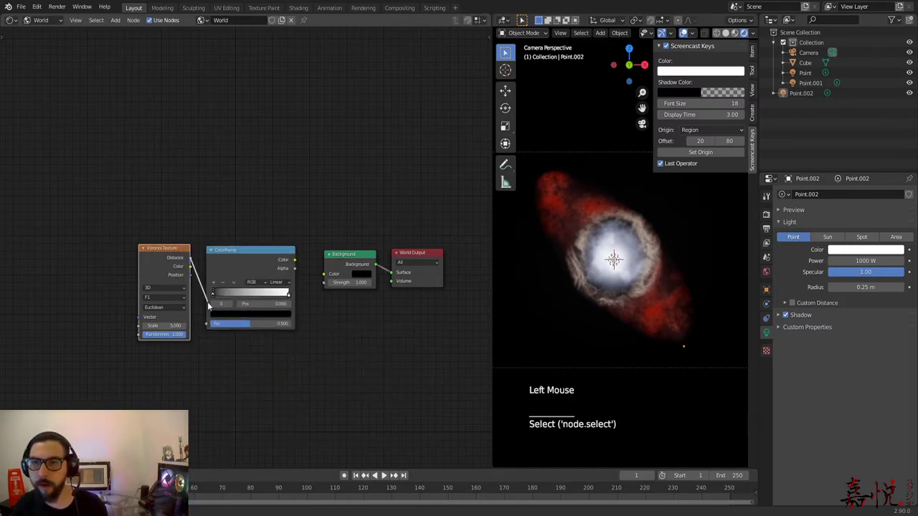
# Step: Link the Voronoi Distance through the ColorRamp into the Background color, and set the Voronoi feature to Smooth F1
pyautogui.moveTo(190, 258); pyautogui.dragTo(207, 327)
pyautogui.moveTo(292, 259); pyautogui.dragTo(324, 274)
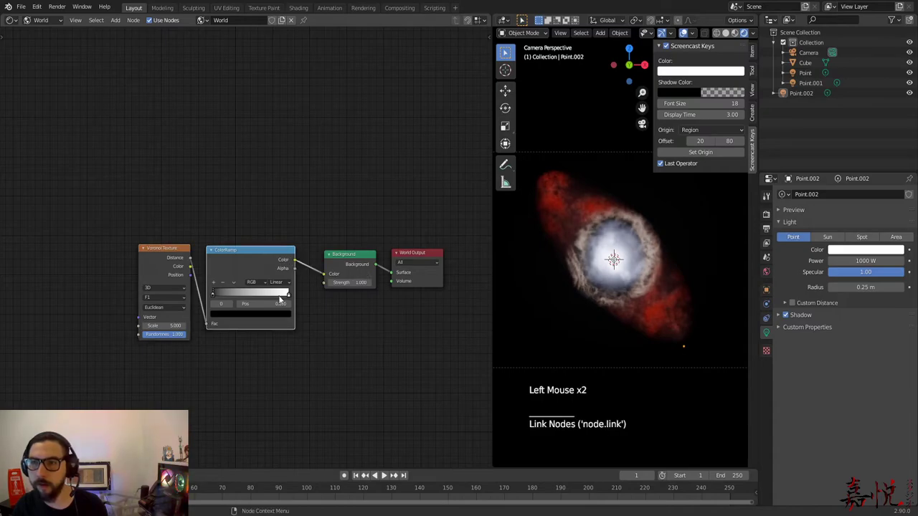
pyautogui.click(162, 299)
pyautogui.click(163, 328)
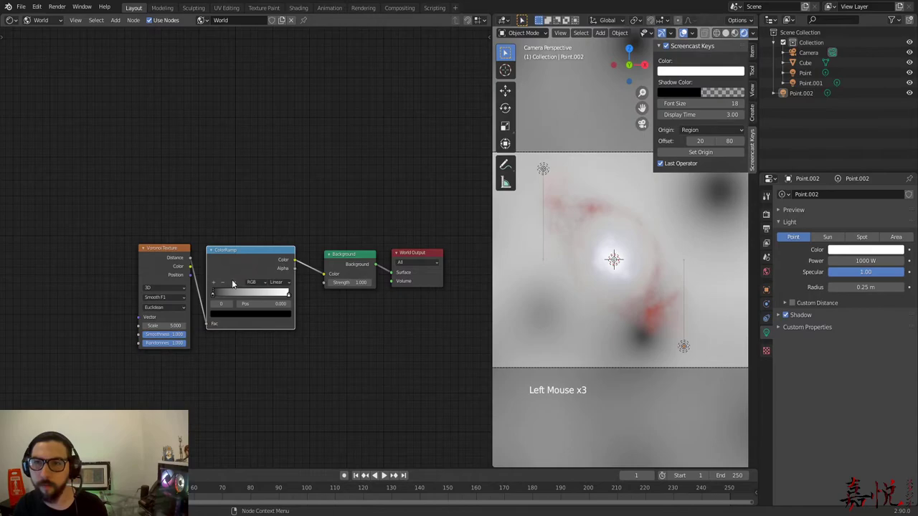
# Step: Flip the world's ColorRamp and move its black stop to position 0.114
pyautogui.click(234, 284)
pyautogui.click(252, 292)
pyautogui.moveTo(288, 297); pyautogui.dragTo(225, 303)
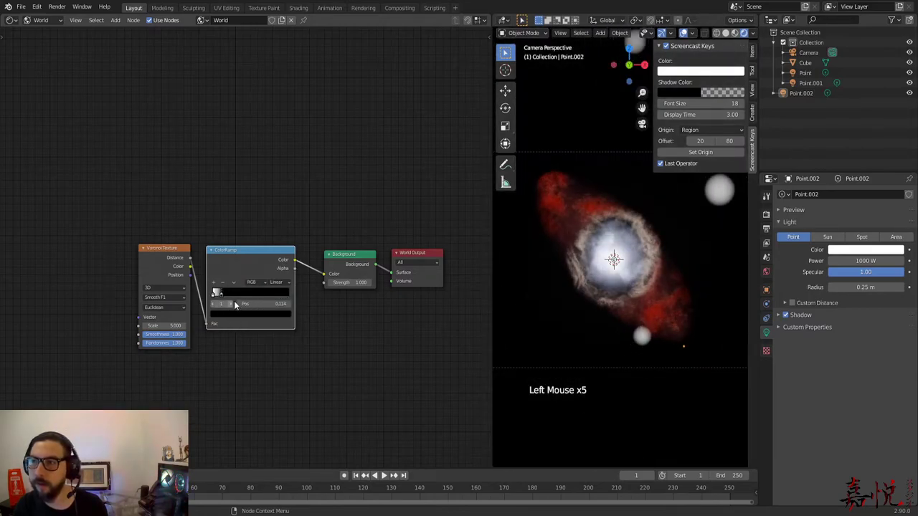
pyautogui.scroll(-5, 611, 315)
pyautogui.scroll(3, 602, 316)
pyautogui.scroll(-1, 602, 317)
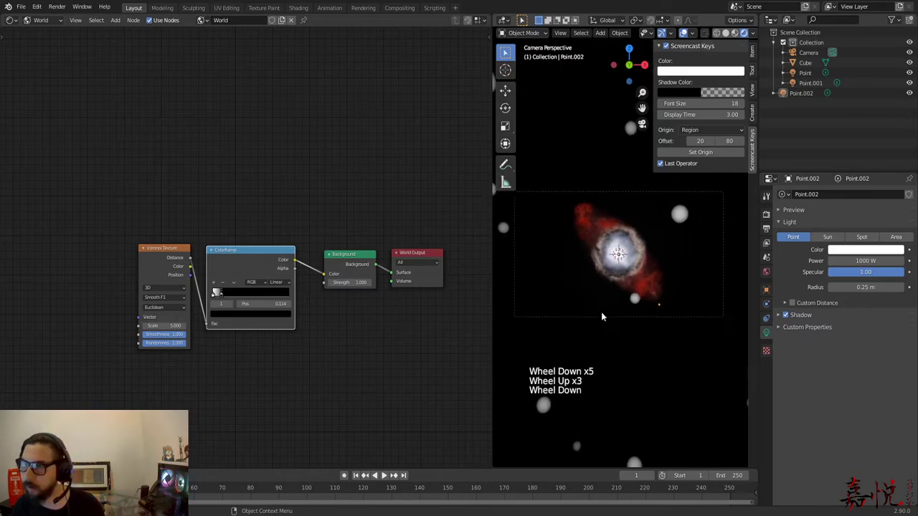
pyautogui.scroll(7, 246, 247)
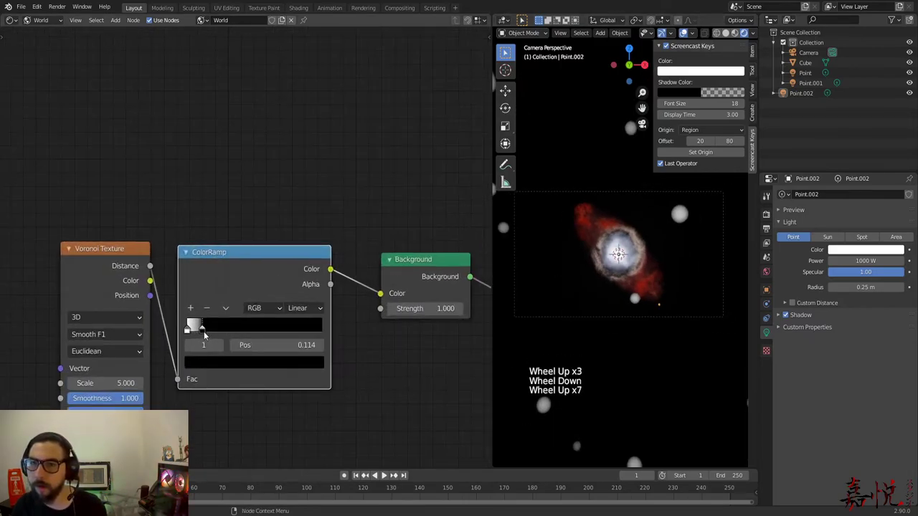
# Step: Set the world Voronoi Texture's Scale to 20 and its feature to F1
pyautogui.click(204, 335)
pyautogui.click(113, 382)
pyautogui.write('2')
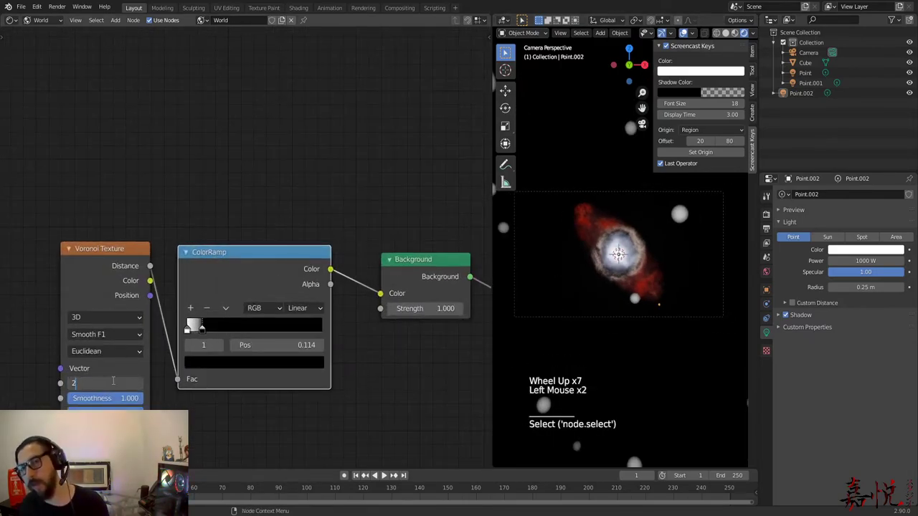
pyautogui.write('0')
pyautogui.press('Return')
pyautogui.scroll(2, 4, 341)
pyautogui.moveTo(72, 349); pyautogui.dragTo(68, 369)
# Step: Move the black stop of the world's ColorRamp to position 0.077 for smaller stars
pyautogui.scroll(2, 215, 376)
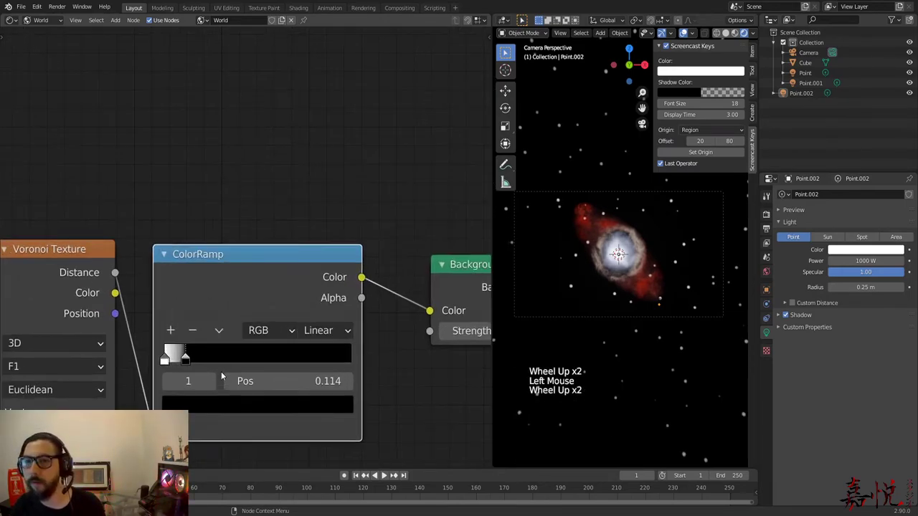
pyautogui.scroll(3, 222, 376)
pyautogui.moveTo(165, 387); pyautogui.dragTo(158, 396)
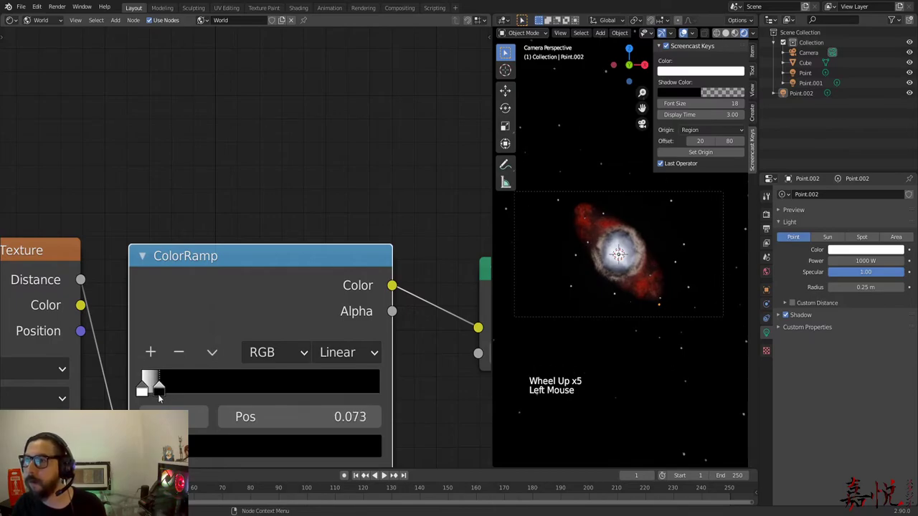
pyautogui.scroll(-10, 328, 377)
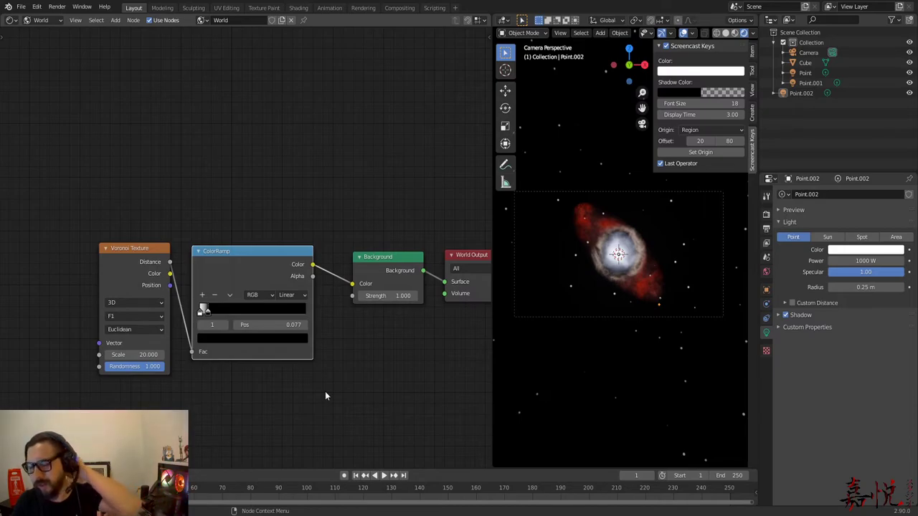
# Step: Move the World Output farther from the Background and insert an Add Shader node on the link between them
pyautogui.moveTo(348, 396); pyautogui.dragTo(323, 322, button='middle')
pyautogui.scroll(-2, 365, 246)
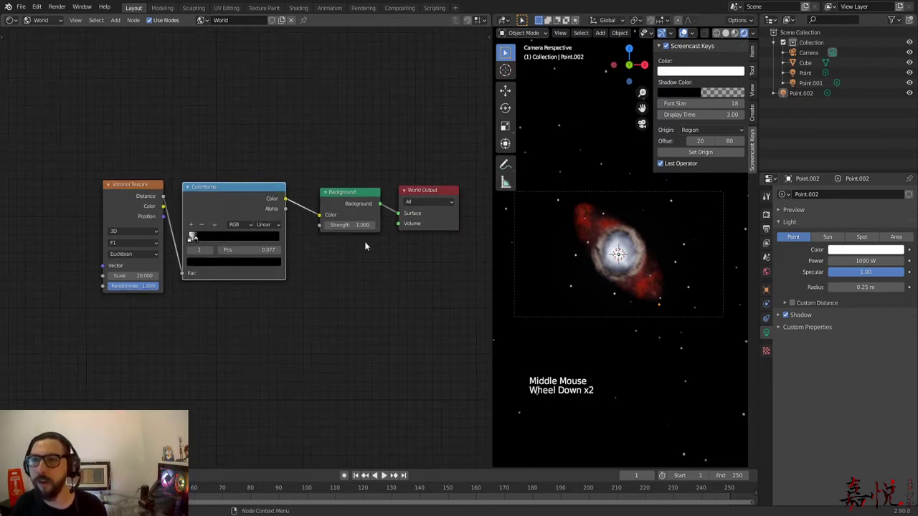
pyautogui.moveTo(365, 246); pyautogui.dragTo(281, 248, button='middle')
pyautogui.moveTo(344, 192); pyautogui.dragTo(445, 182)
pyautogui.hotkey('shift', 'a')
pyautogui.click(334, 274)
pyautogui.write('ad')
pyautogui.press('Return')
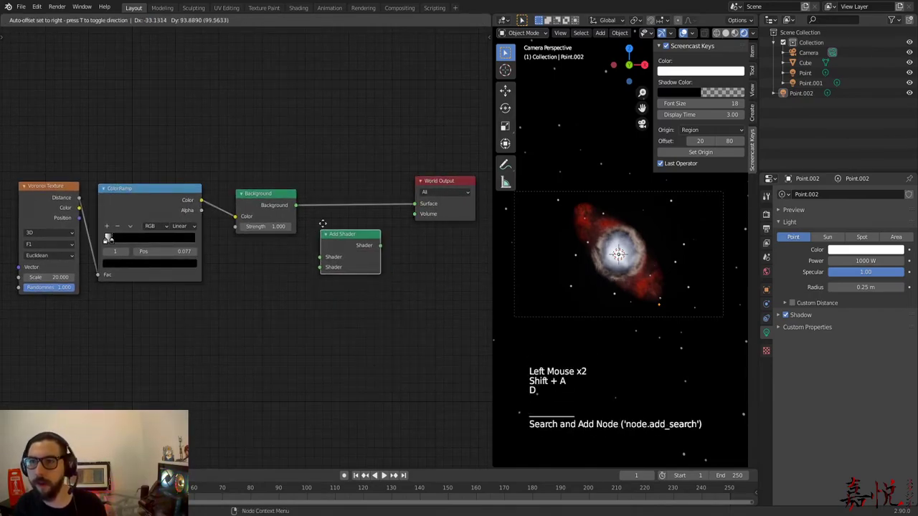
pyautogui.click(330, 201)
# Step: Duplicate the star node chain below, feed its Background into the original Add Shader's free input, and set the copy's Voronoi Scale to 40
pyautogui.moveTo(287, 313); pyautogui.dragTo(390, 339, button='middle')
pyautogui.moveTo(111, 133); pyautogui.dragTo(430, 287)
pyautogui.hotkey('shift', 'd')
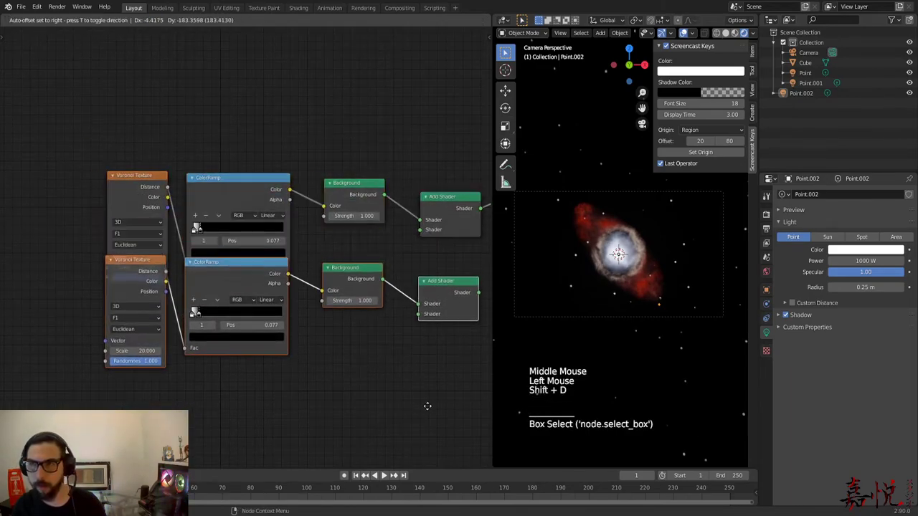
pyautogui.click(430, 463)
pyautogui.moveTo(431, 248); pyautogui.dragTo(395, 182, button='middle')
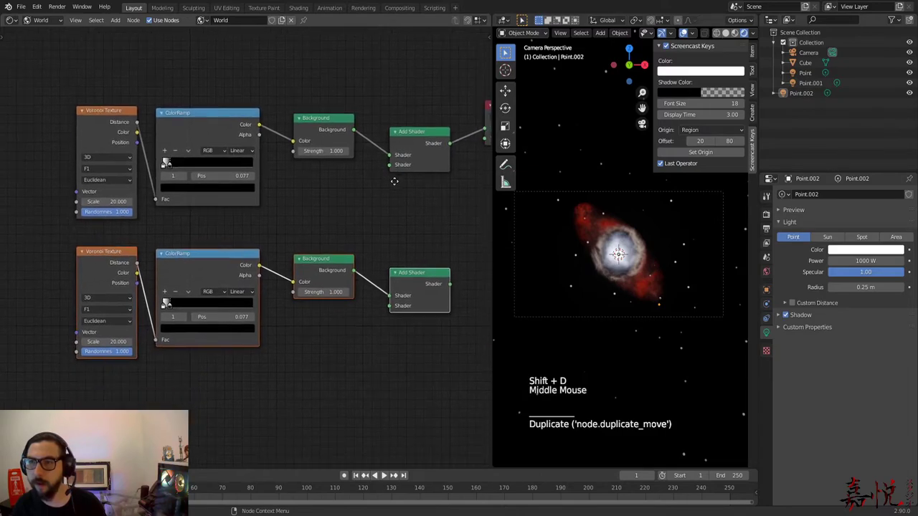
pyautogui.moveTo(354, 270); pyautogui.dragTo(373, 212)
pyautogui.moveTo(388, 167); pyautogui.dragTo(388, 165)
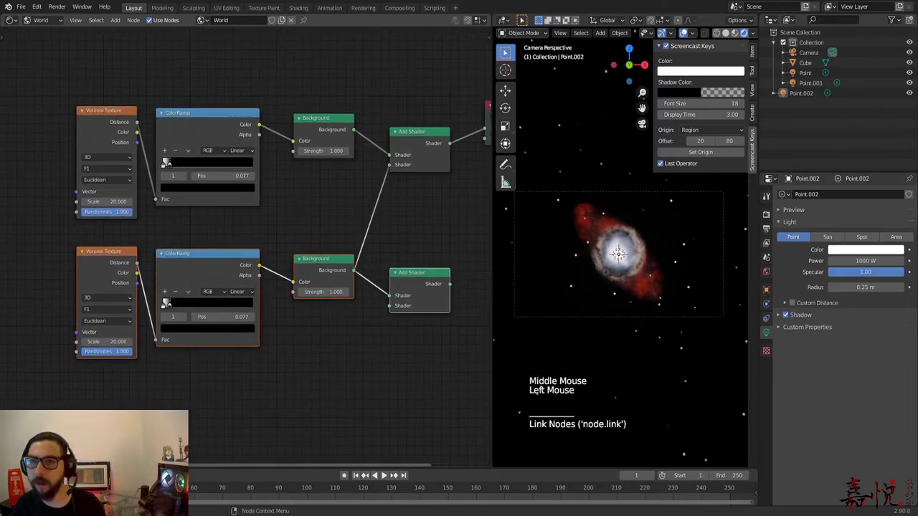
pyautogui.click(117, 339)
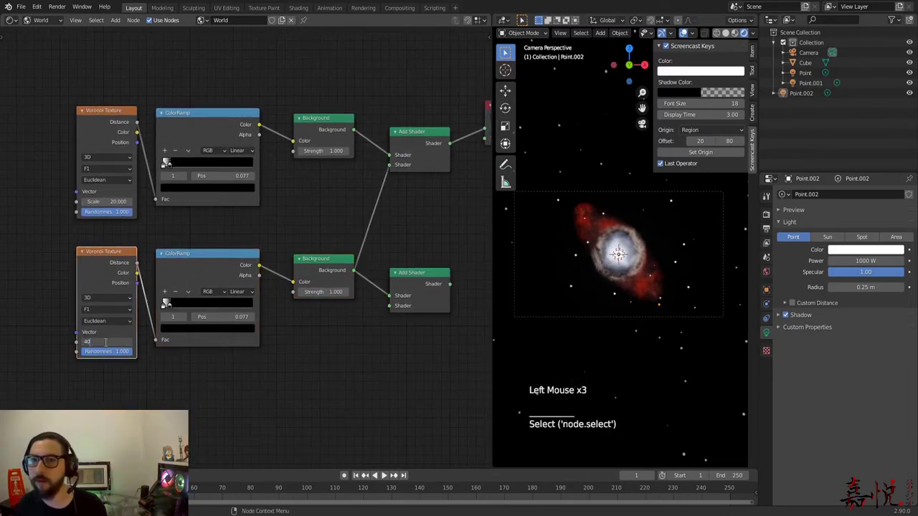
# Step: Duplicate the second Voronoi, ColorRamp and Background chain below it and link the new Background to the spare Add Shader
pyautogui.moveTo(399, 299); pyautogui.dragTo(406, 324)
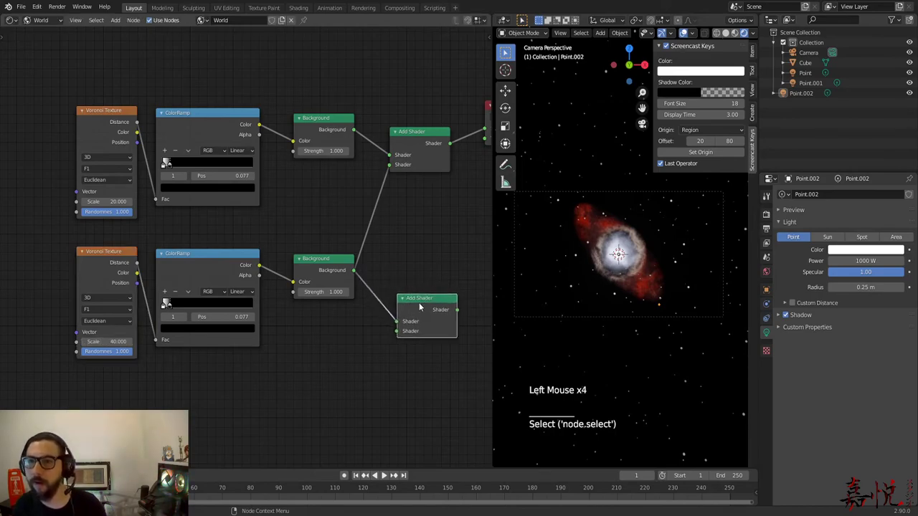
pyautogui.moveTo(65, 279); pyautogui.dragTo(63, 230, button='middle')
pyautogui.moveTo(54, 225); pyautogui.dragTo(342, 292)
pyautogui.hotkey('shift', 'd')
pyautogui.click(345, 419)
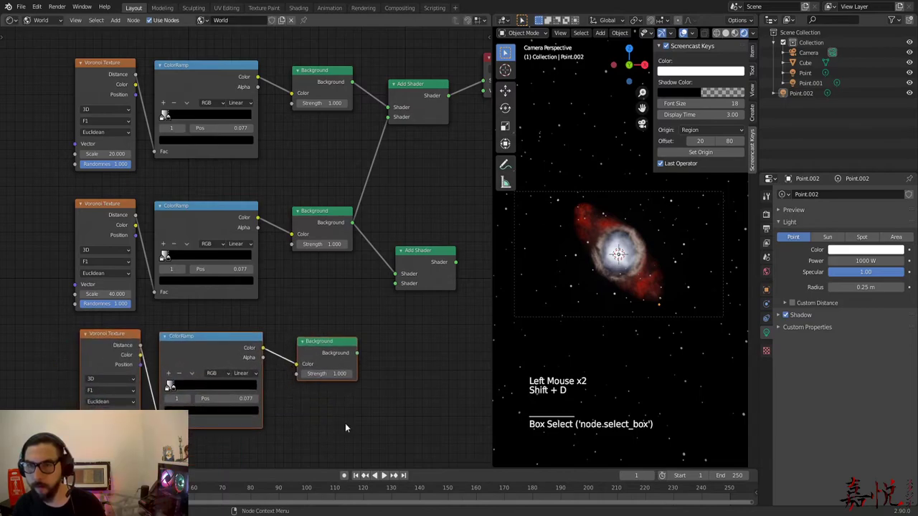
pyautogui.moveTo(357, 353); pyautogui.dragTo(401, 299)
pyautogui.moveTo(401, 299); pyautogui.dragTo(257, 374, button='middle')
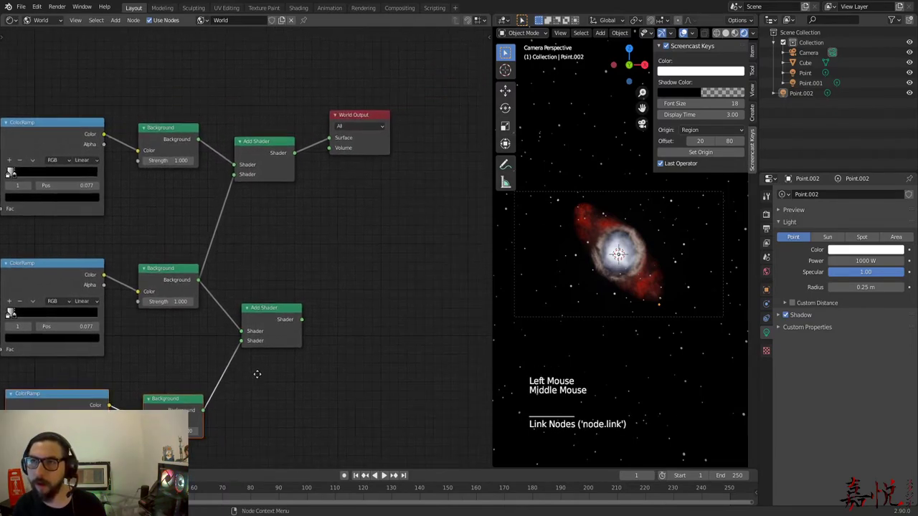
# Step: Detach the spare Add Shader, insert it before the World Output, and link the third chain's Background to its free input
pyautogui.moveTo(361, 120); pyautogui.dragTo(438, 145)
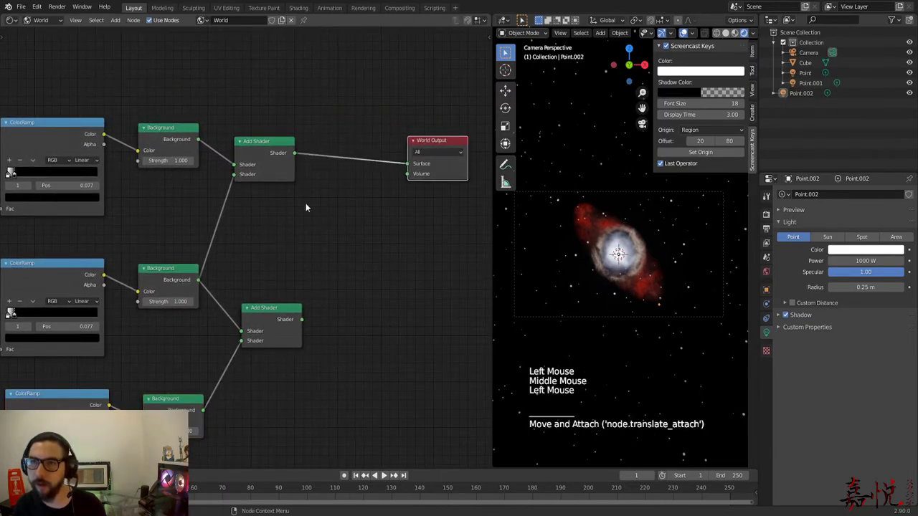
pyautogui.moveTo(257, 142)
pyautogui.mouseDown()
pyautogui.moveTo(279, 144)
pyautogui.moveTo(264, 145)
pyautogui.mouseUp()
pyautogui.click(267, 318)
pyautogui.moveTo(267, 318)
pyautogui.mouseDown()
pyautogui.moveTo(405, 267)
pyautogui.moveTo(349, 243)
pyautogui.moveTo(337, 255)
pyautogui.moveTo(351, 213)
pyautogui.mouseUp()
pyautogui.keyDown('ctrl'); pyautogui.moveTo(272, 237); pyautogui.dragTo(317, 371, button='right'); pyautogui.keyUp('ctrl')
pyautogui.moveTo(267, 321); pyautogui.dragTo(281, 326, button='middle')
pyautogui.moveTo(351, 220); pyautogui.dragTo(361, 154)
pyautogui.moveTo(216, 416); pyautogui.dragTo(350, 179)
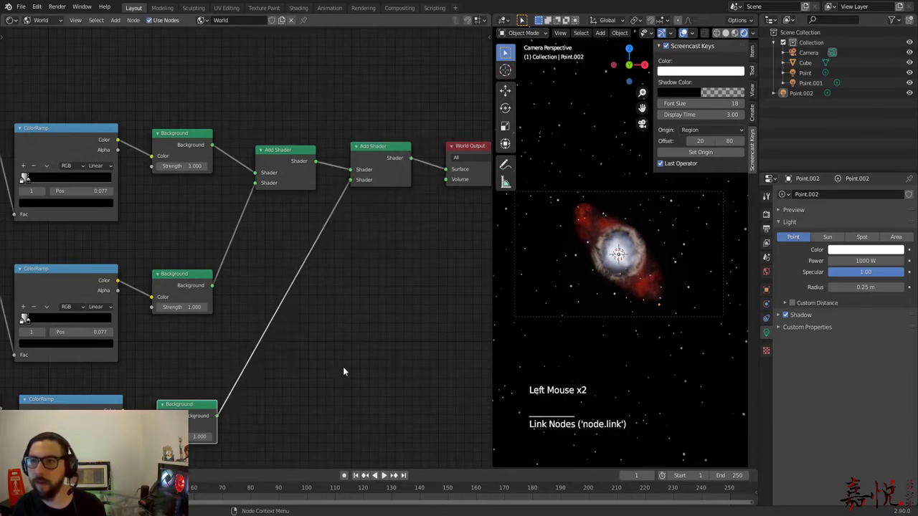
# Step: Set the Scale of the third chain's Voronoi Texture to 80
pyautogui.scroll(-6, 330, 373)
pyautogui.moveTo(314, 393); pyautogui.dragTo(201, 416, button='middle')
pyautogui.scroll(9, 201, 402)
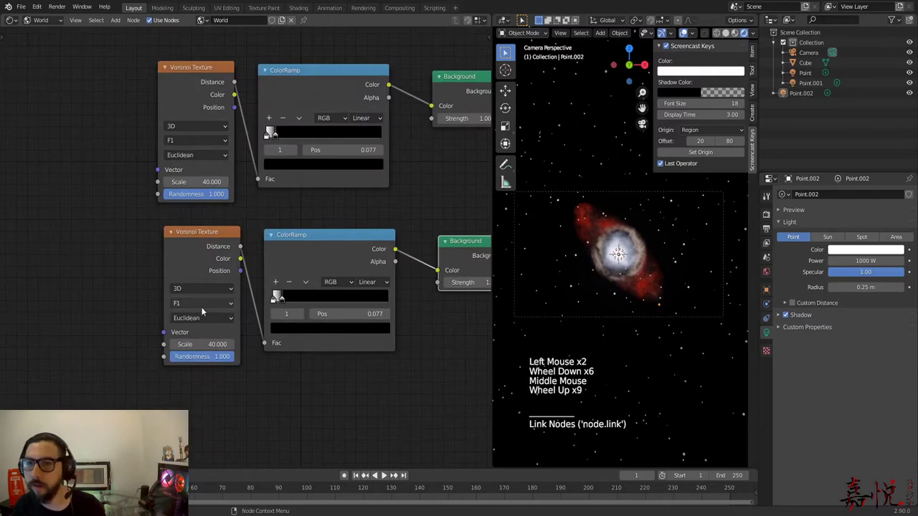
pyautogui.click(201, 343)
pyautogui.write('80')
pyautogui.press('Return')
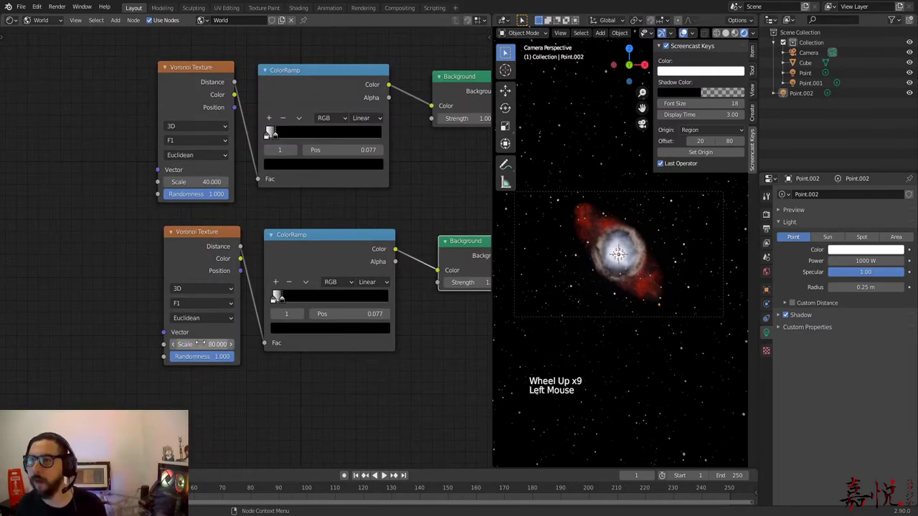
# Step: Duplicate the third Voronoi, ColorRamp and Background chain and place the copy below it as a fourth star layer
pyautogui.scroll(-10, 201, 344)
pyautogui.moveTo(378, 300); pyautogui.dragTo(359, 310, button='middle')
pyautogui.moveTo(162, 247); pyautogui.dragTo(365, 329)
pyautogui.hotkey('shift', 'd')
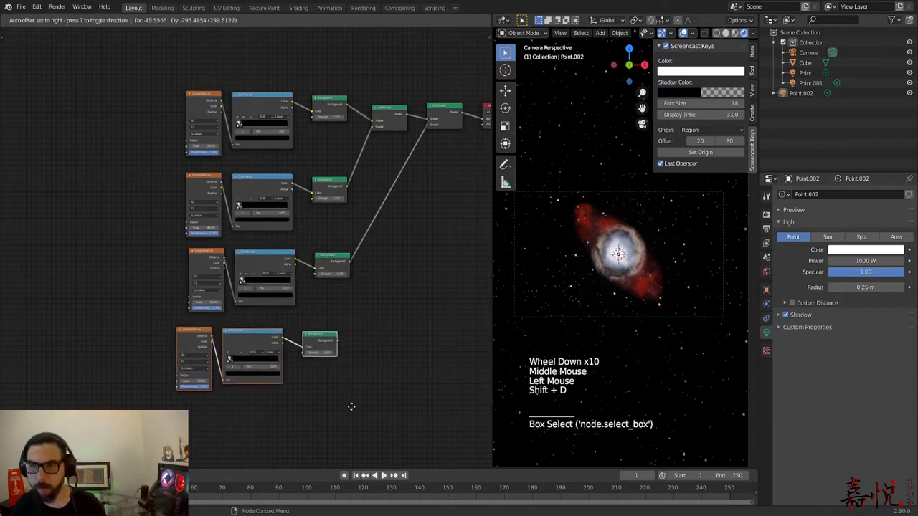
pyautogui.click(367, 406)
# Step: Insert a duplicated Add Shader before the World Output and link the fourth chain's Background to its free input
pyautogui.moveTo(438, 282); pyautogui.dragTo(336, 328, button='middle')
pyautogui.moveTo(400, 166); pyautogui.dragTo(459, 181)
pyautogui.moveTo(334, 165); pyautogui.dragTo(334, 167)
pyautogui.hotkey('shift', 'd')
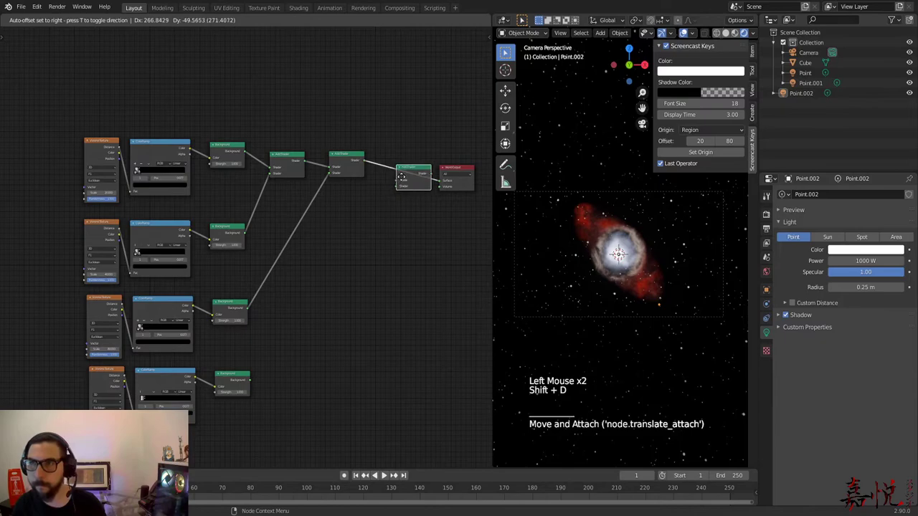
pyautogui.click(402, 178)
pyautogui.moveTo(390, 208); pyautogui.dragTo(399, 187)
# Step: Set the fourth Voronoi Texture's Scale to 150 and check the denser star field around the nebula
pyautogui.moveTo(338, 410); pyautogui.dragTo(304, 301, button='middle')
pyautogui.scroll(4, 305, 300)
pyautogui.scroll(6, 304, 301)
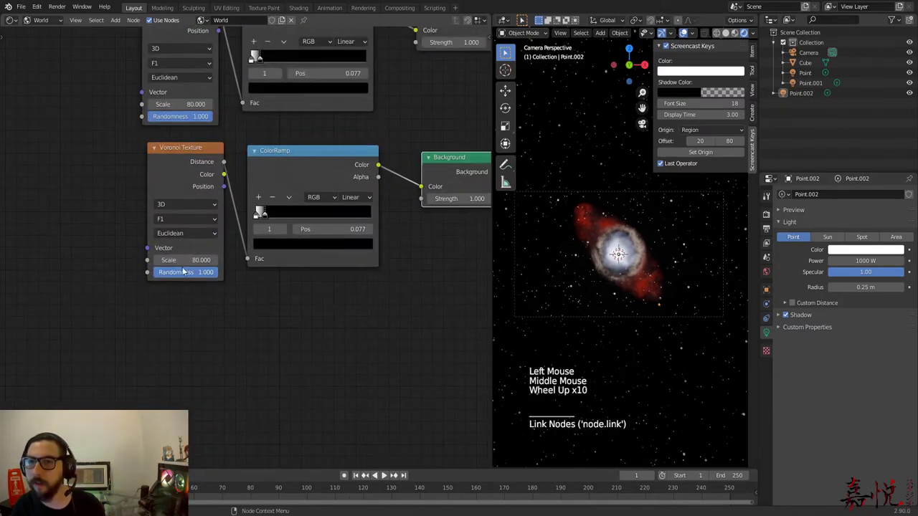
pyautogui.click(180, 260)
pyautogui.write('150')
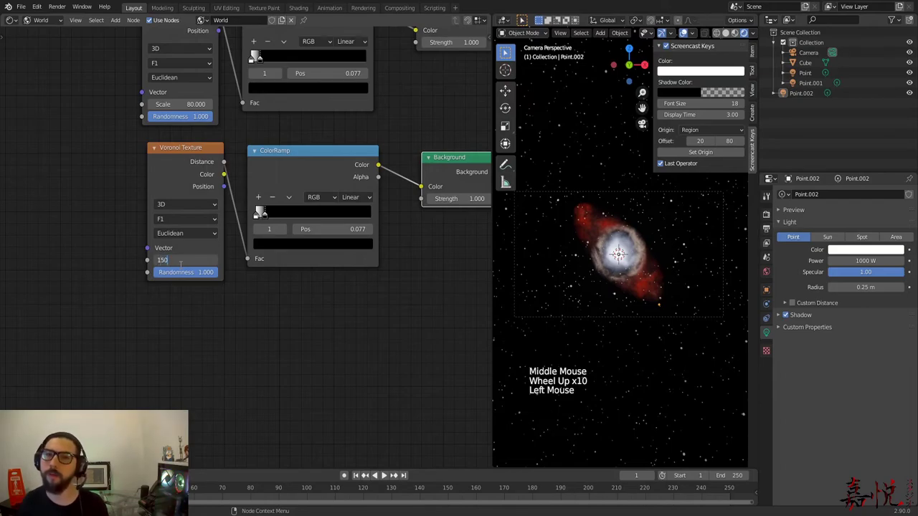
pyautogui.press('Return')
pyautogui.scroll(-4, 580, 319)
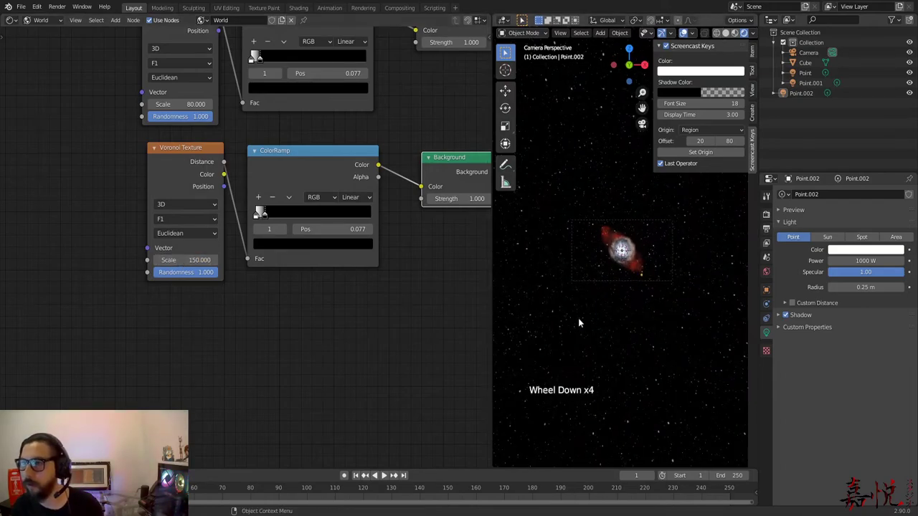
pyautogui.scroll(7, 579, 306)
pyautogui.scroll(-4, 578, 306)
pyautogui.scroll(-1, 339, 326)
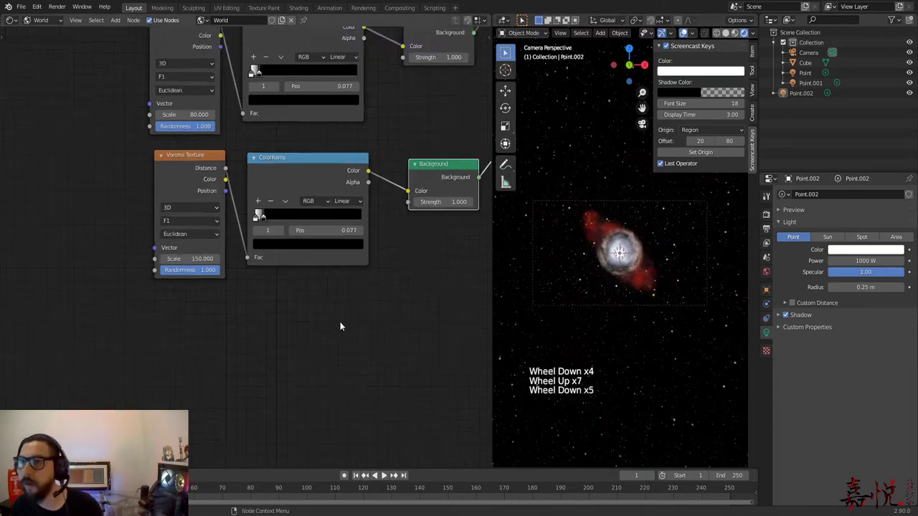
# Step: Add a Noise Texture node below the four star chains in the World nodes
pyautogui.scroll(-12, 340, 316)
pyautogui.moveTo(342, 304); pyautogui.dragTo(325, 331, button='middle')
pyautogui.click(280, 350)
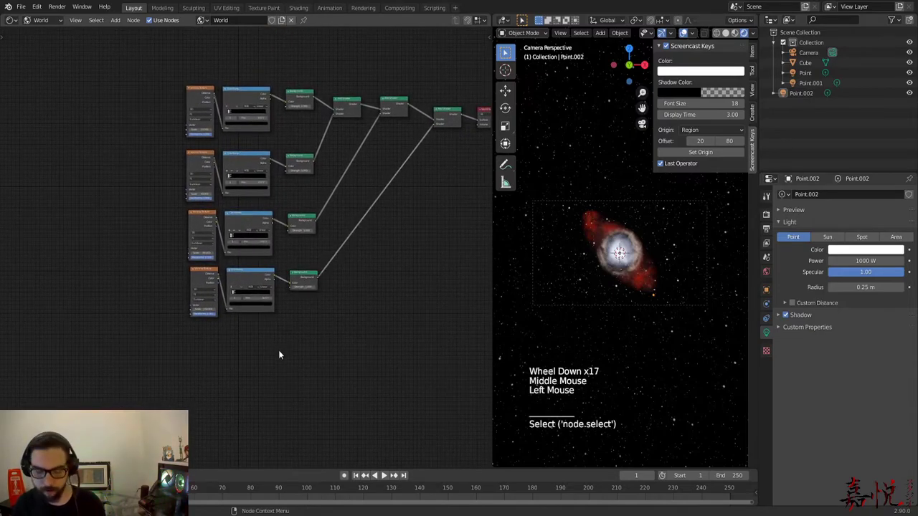
pyautogui.hotkey('shift', 'a')
pyautogui.click(279, 350)
pyautogui.write('noi')
pyautogui.press('Return')
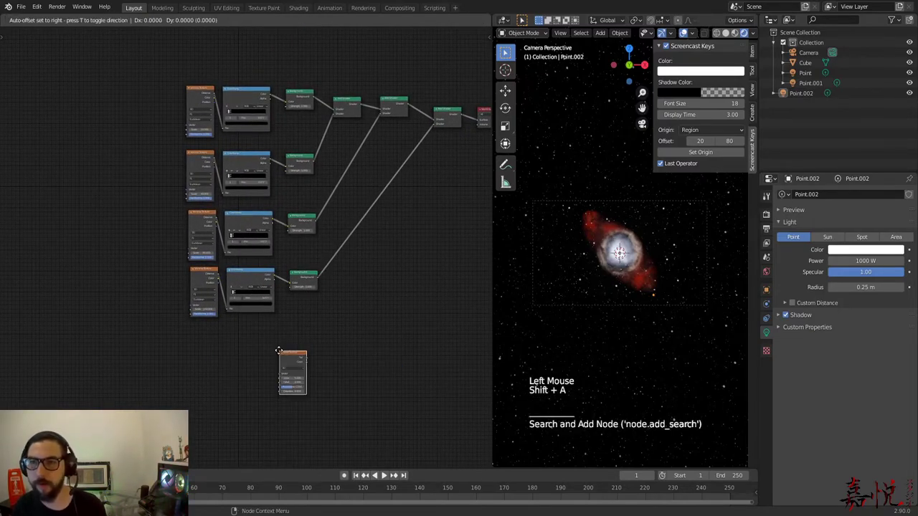
pyautogui.click(196, 337)
# Step: Add a ColorRamp beside the Noise Texture and link the noise Fac output into its Fac input
pyautogui.hotkey('shift', 'a')
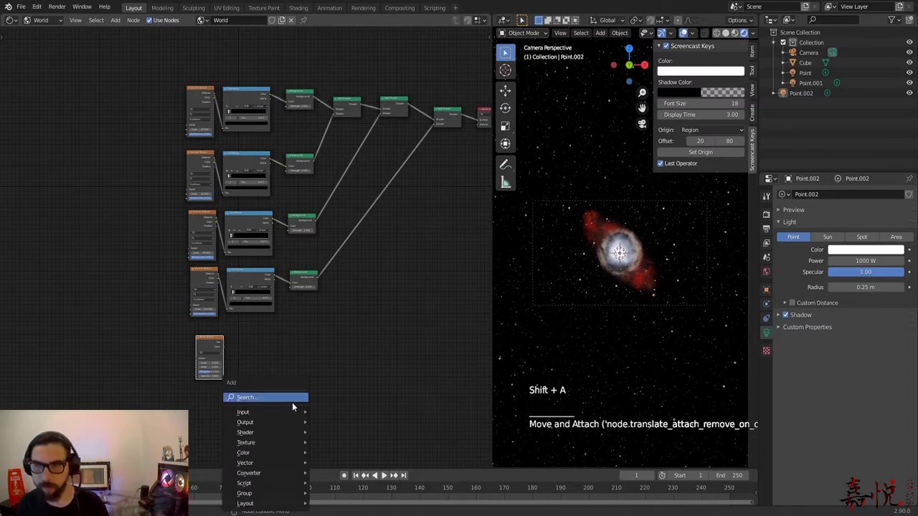
pyautogui.click(292, 403)
pyautogui.write('ra')
pyautogui.press('Return')
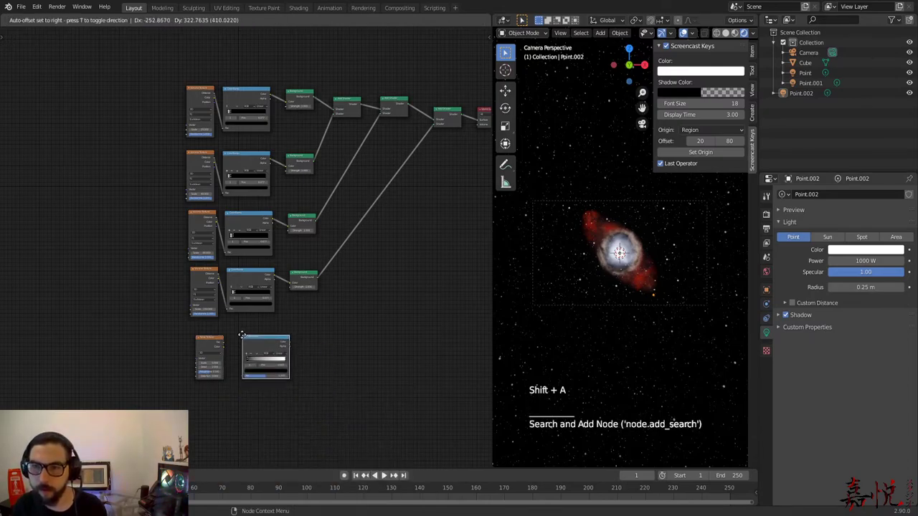
pyautogui.scroll(6, 230, 367)
pyautogui.click(229, 424)
pyautogui.moveTo(229, 424); pyautogui.dragTo(241, 452)
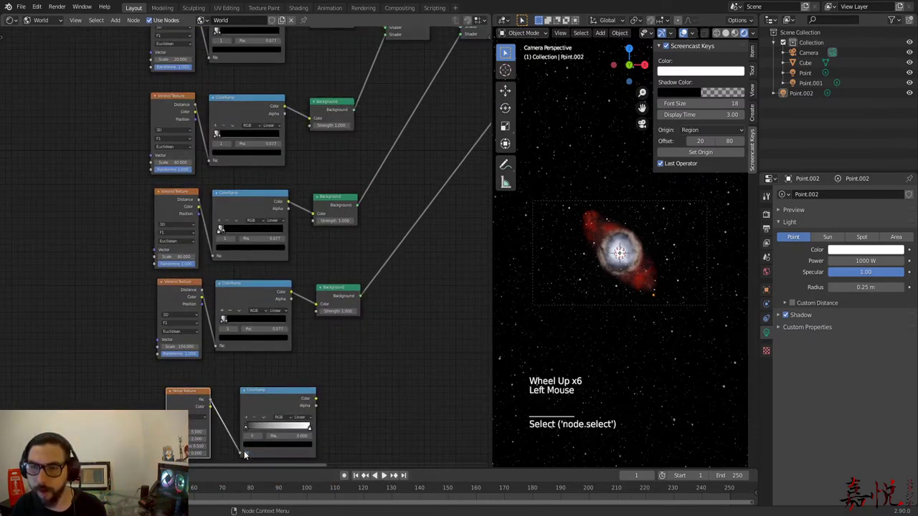
# Step: Add a Background node after the noise ColorRamp and link the ramp's Color into it
pyautogui.hotkey('shift', 'a')
pyautogui.write('back')
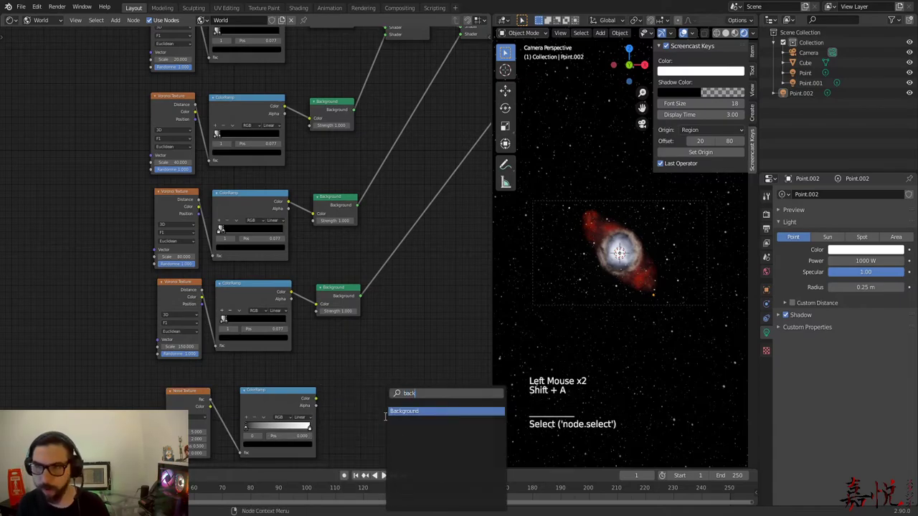
pyautogui.press('Return')
pyautogui.click(330, 380)
pyautogui.moveTo(316, 399); pyautogui.dragTo(332, 400)
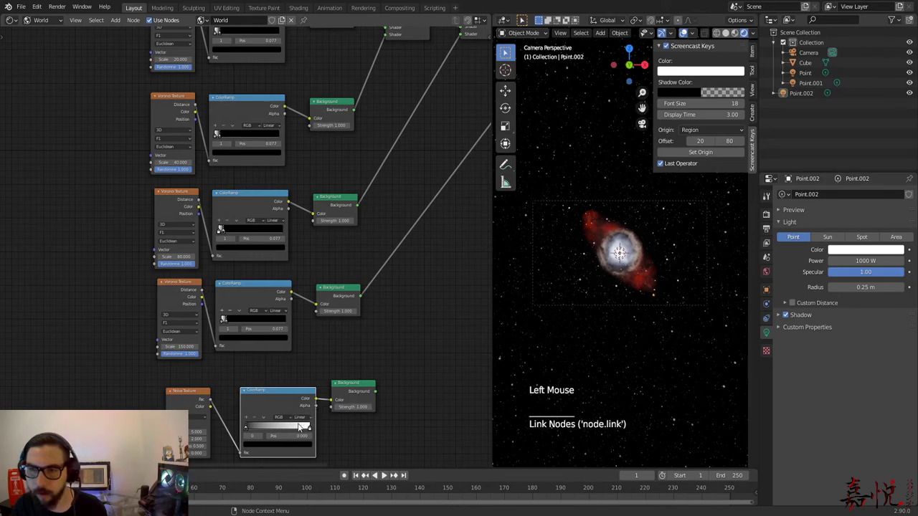
pyautogui.click(246, 429)
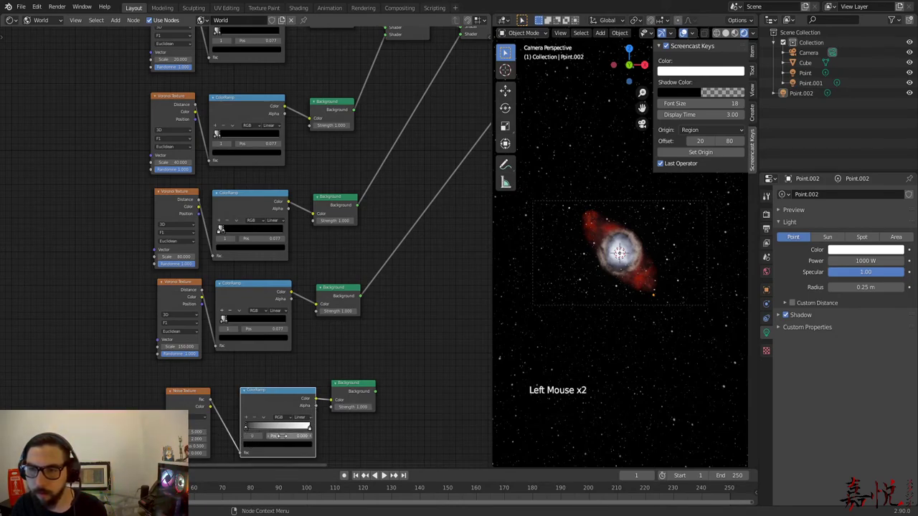
# Step: Insert another duplicated Add Shader before the World Output and link the noise chain's Background to its free input
pyautogui.scroll(-6, 432, 361)
pyautogui.moveTo(416, 362); pyautogui.dragTo(347, 412, button='middle')
pyautogui.moveTo(433, 179); pyautogui.dragTo(453, 178)
pyautogui.click(375, 166)
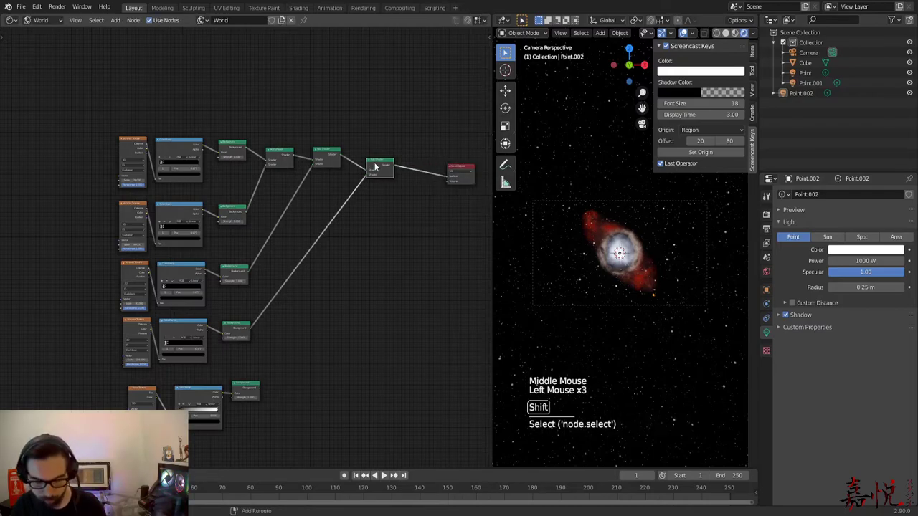
pyautogui.hotkey('shift', 'd')
pyautogui.click(424, 176)
pyautogui.moveTo(260, 387); pyautogui.dragTo(416, 190)
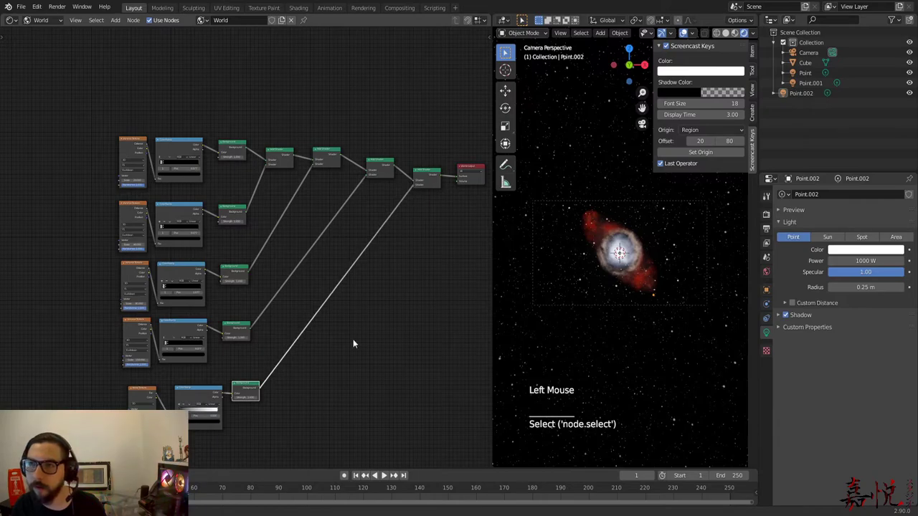
# Step: Move the black stop of the noise ColorRamp to position 0.573 to isolate the cloud patches
pyautogui.scroll(4, 273, 427)
pyautogui.moveTo(277, 428); pyautogui.dragTo(401, 268, button='middle')
pyautogui.scroll(8, 248, 247)
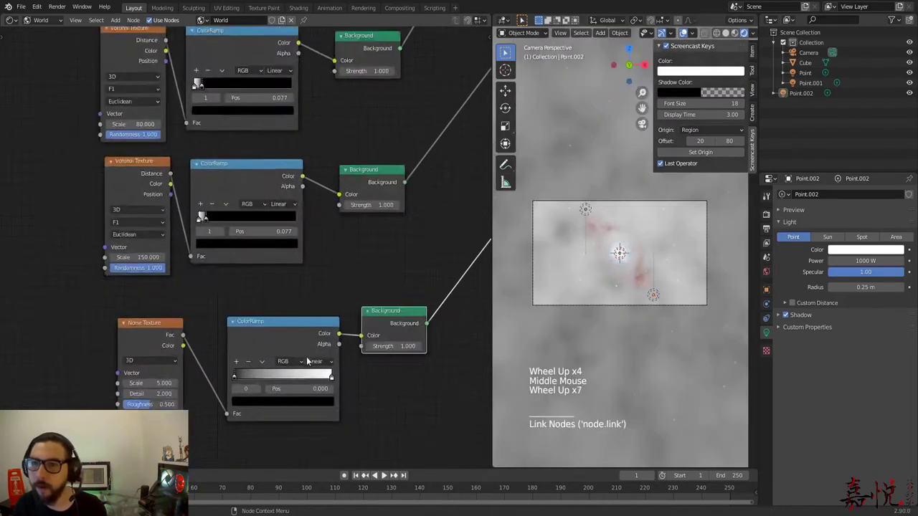
pyautogui.moveTo(233, 387); pyautogui.dragTo(300, 399)
# Step: Set the Noise Texture's Scale to 6 and Detail to 16 to break up the cloud patches
pyautogui.moveTo(159, 395); pyautogui.dragTo(160, 395)
pyautogui.click(145, 395)
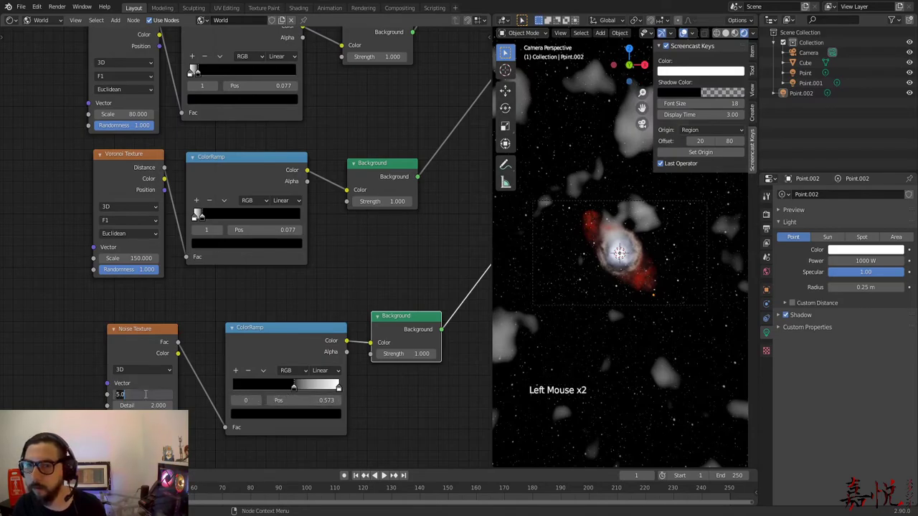
pyautogui.write('6')
pyautogui.press('Return')
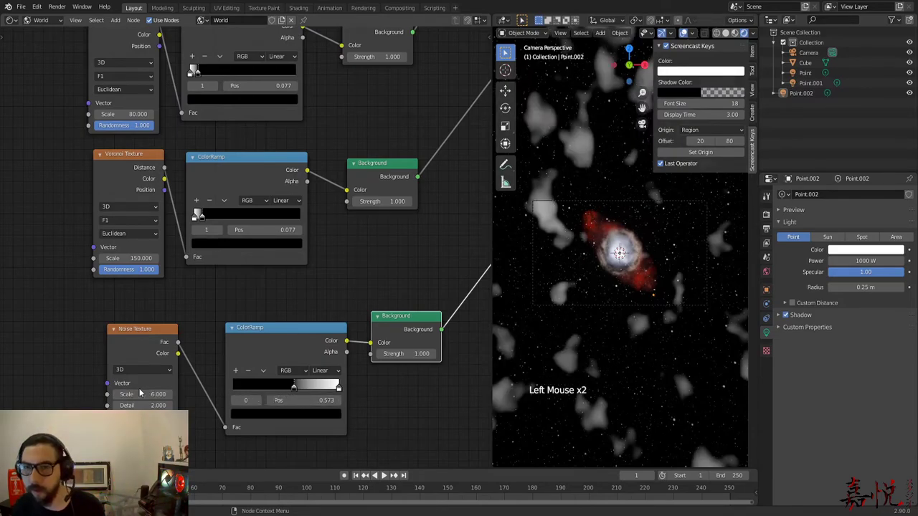
pyautogui.moveTo(144, 405); pyautogui.dragTo(148, 428)
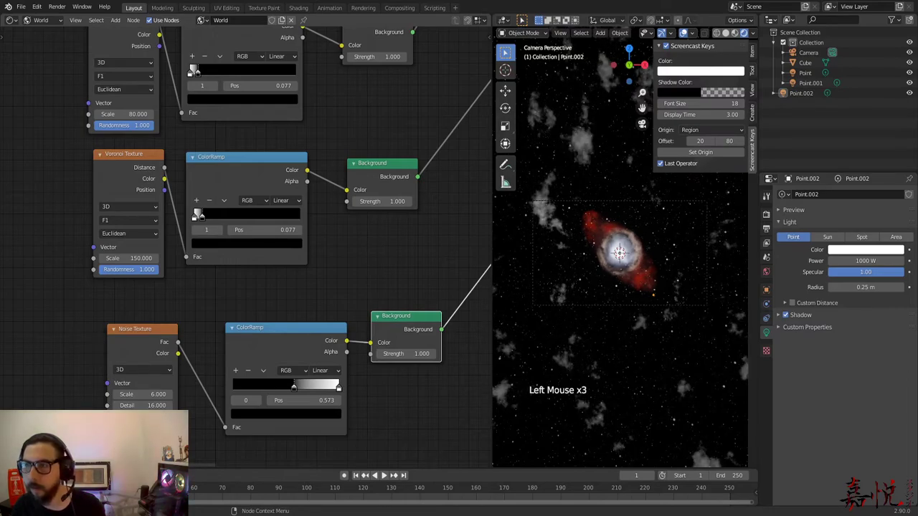
# Step: Change the white stop of the noise ColorRamp at position 1.000 to a pale peach colour
pyautogui.scroll(3, 252, 426)
pyautogui.moveTo(398, 439); pyautogui.dragTo(402, 430, button='middle')
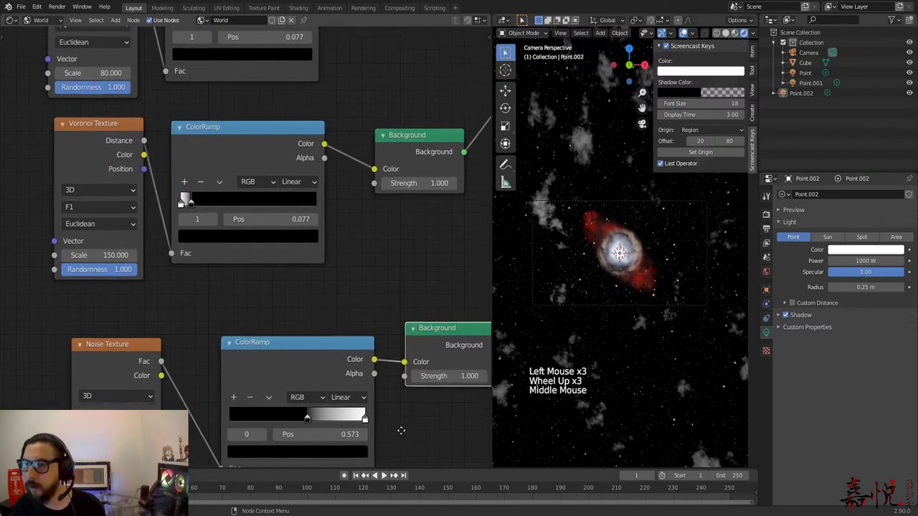
pyautogui.scroll(1, 371, 366)
pyautogui.moveTo(287, 358); pyautogui.dragTo(284, 359)
pyautogui.click(350, 359)
pyautogui.click(296, 399)
pyautogui.moveTo(255, 242); pyautogui.dragTo(257, 253)
# Step: Dim the noise clouds by setting their Background node's Strength to 0.08, after trying 0.05
pyautogui.moveTo(384, 376); pyautogui.dragTo(293, 378, button='middle')
pyautogui.scroll(1, 294, 378)
pyautogui.click(355, 328)
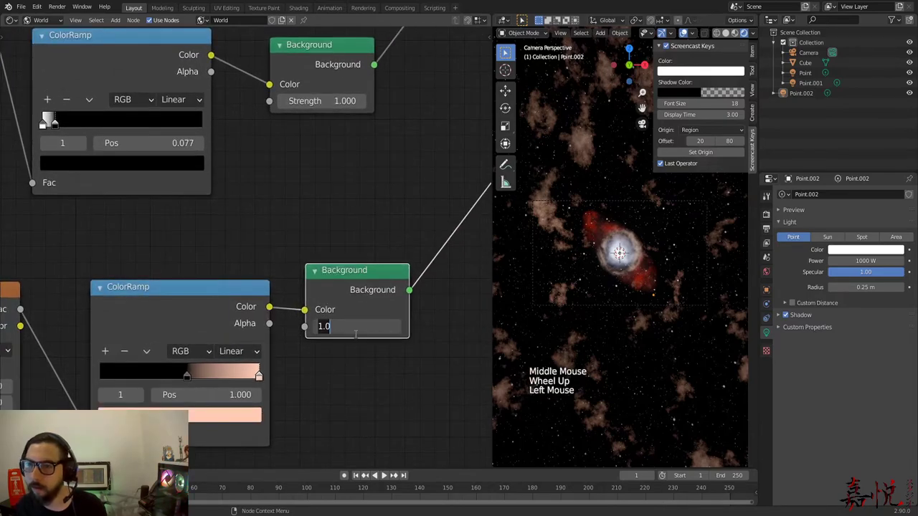
pyautogui.write('0.05')
pyautogui.press('Return')
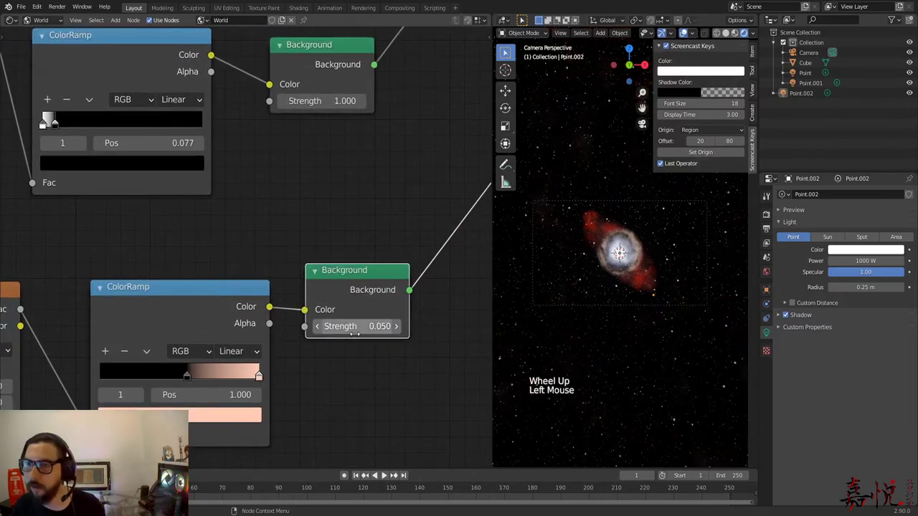
pyautogui.doubleClick(355, 329)
pyautogui.write('.08')
pyautogui.press('Return')
pyautogui.click(376, 181)
# Step: Add a new Background node below the last Add Shader, near the World Output
pyautogui.scroll(-8, 404, 218)
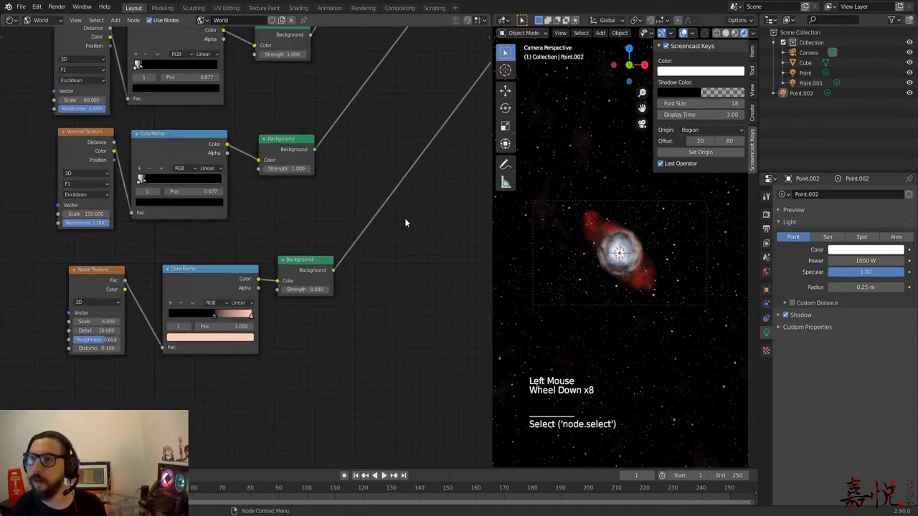
pyautogui.moveTo(405, 218); pyautogui.dragTo(265, 293, button='middle')
pyautogui.scroll(-5, 436, 262)
pyautogui.moveTo(436, 262); pyautogui.dragTo(254, 349, button='middle')
pyautogui.scroll(6, 301, 237)
pyautogui.scroll(2, 253, 349)
pyautogui.scroll(6, 253, 349)
pyautogui.click(260, 350)
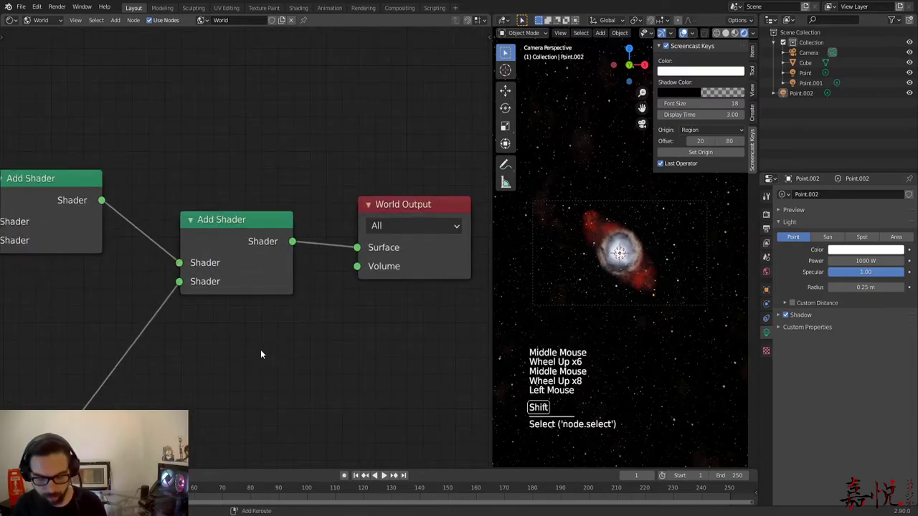
pyautogui.hotkey('shift', 'a')
pyautogui.write('brack')
pyautogui.press('Return')
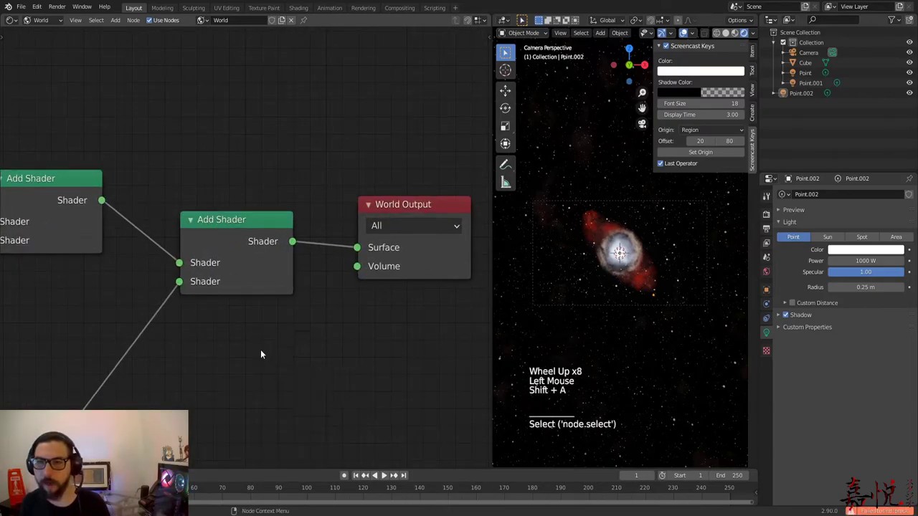
pyautogui.hotkey('shift', 'a')
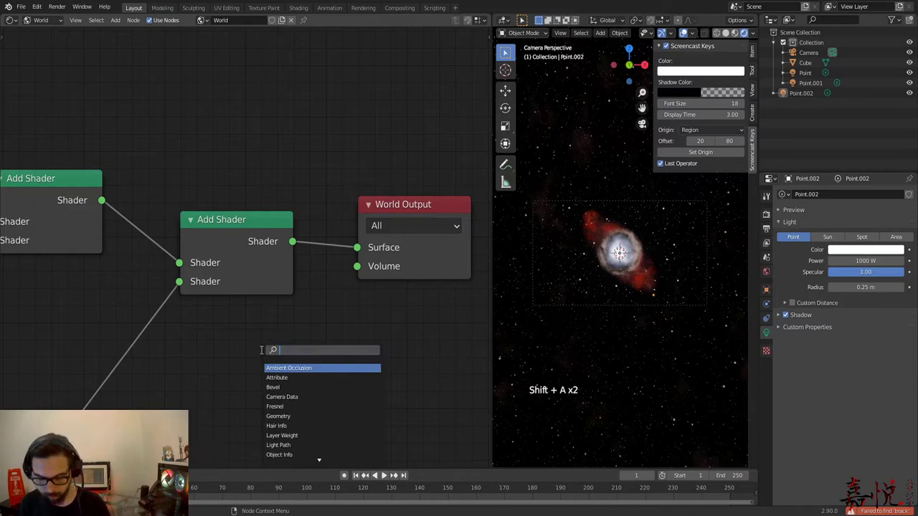
pyautogui.write('brack')
pyautogui.press('BackSpace')
pyautogui.press('BackSpace')
pyautogui.press('BackSpace')
pyautogui.press('BackSpace')
pyautogui.write('ack')
pyautogui.press('Return')
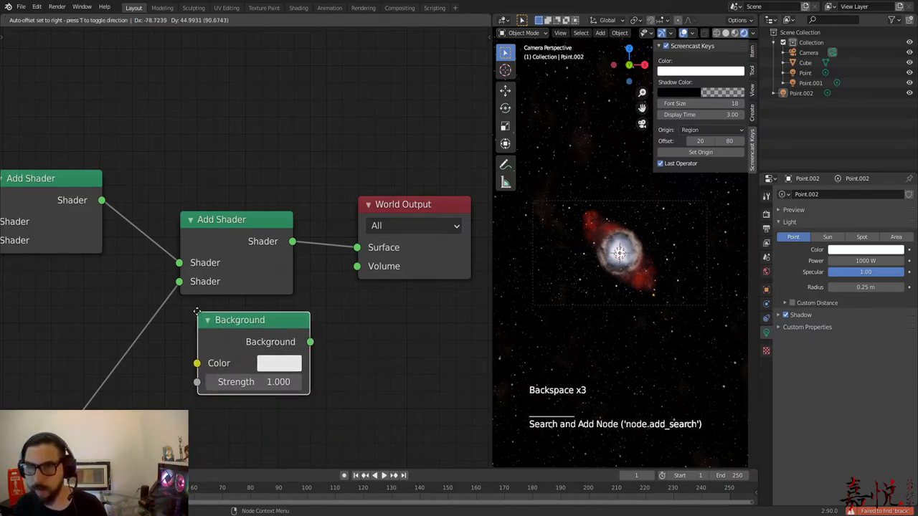
pyautogui.click(312, 362)
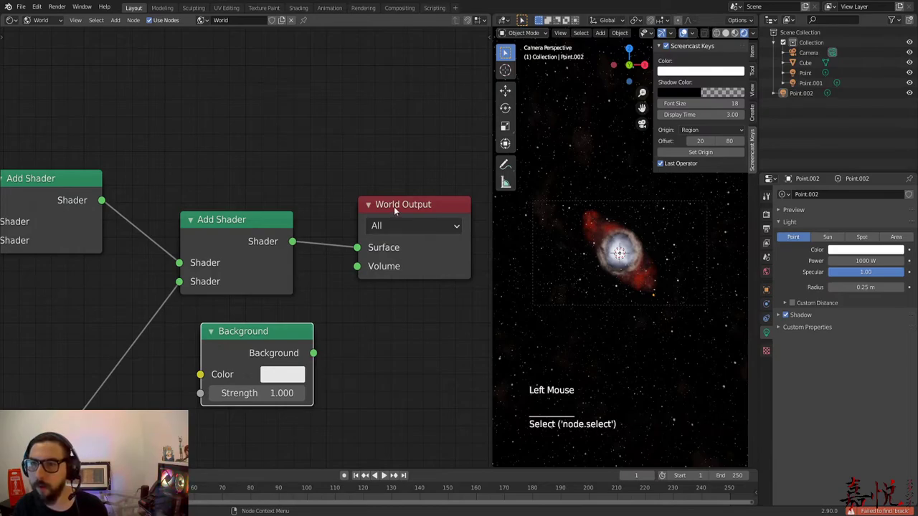
# Step: Move the World Output farther from the last Add Shader and align the new Background node beneath that Add Shader
pyautogui.moveTo(394, 206); pyautogui.dragTo(468, 205)
pyautogui.click(336, 303)
pyautogui.moveTo(211, 333); pyautogui.dragTo(196, 335)
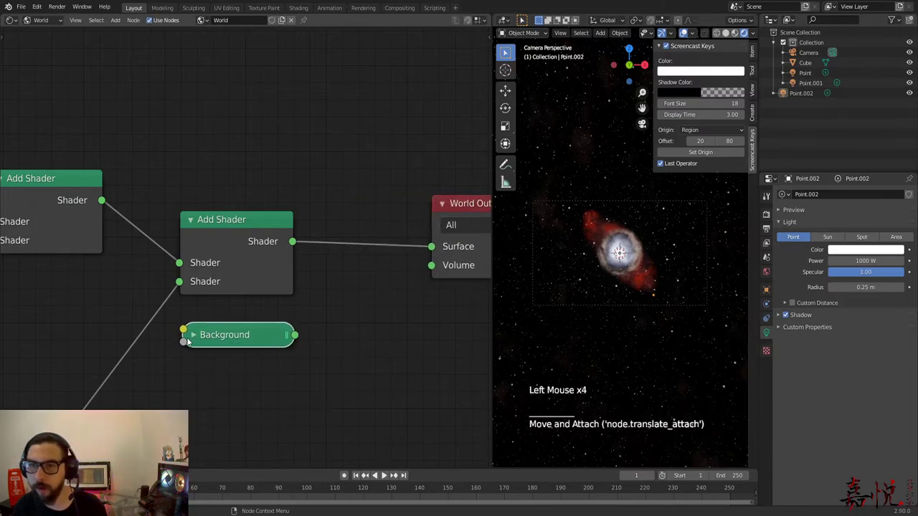
pyautogui.click(194, 333)
# Step: Insert a duplicate of the last Add Shader before the World Output and link the new Background into its free input
pyautogui.click(242, 271)
pyautogui.hotkey('shift', 'd')
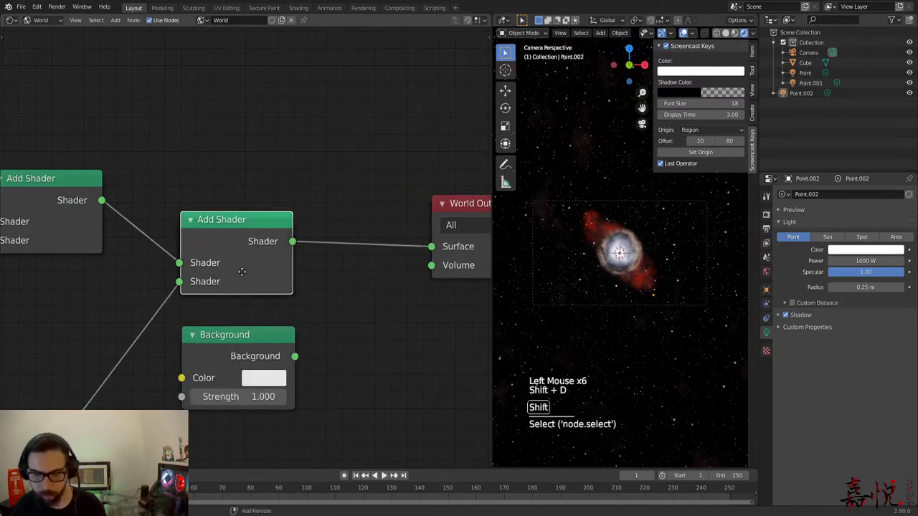
pyautogui.click(299, 335)
pyautogui.moveTo(294, 356); pyautogui.dragTo(357, 281)
# Step: Darken the new Background's colour to dark grey and set its Strength to 0.4, after trying 0.1
pyautogui.click(263, 378)
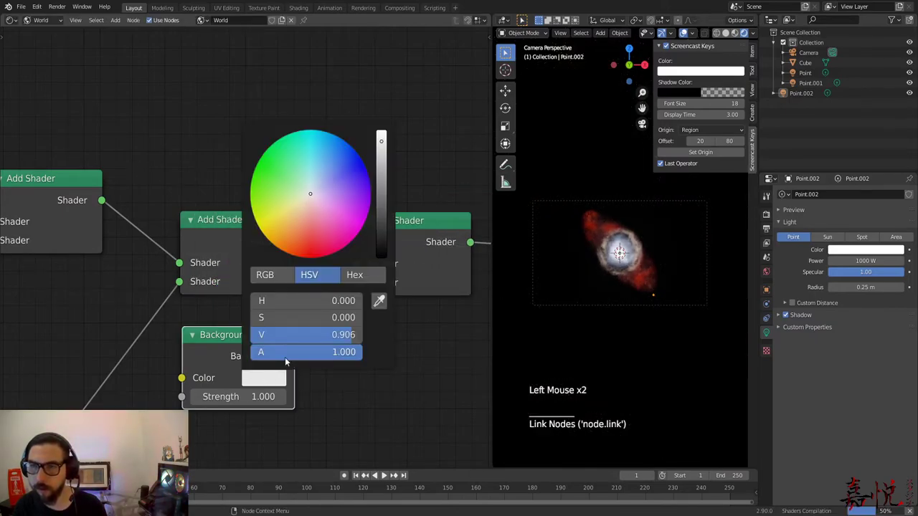
pyautogui.moveTo(381, 137); pyautogui.dragTo(382, 242)
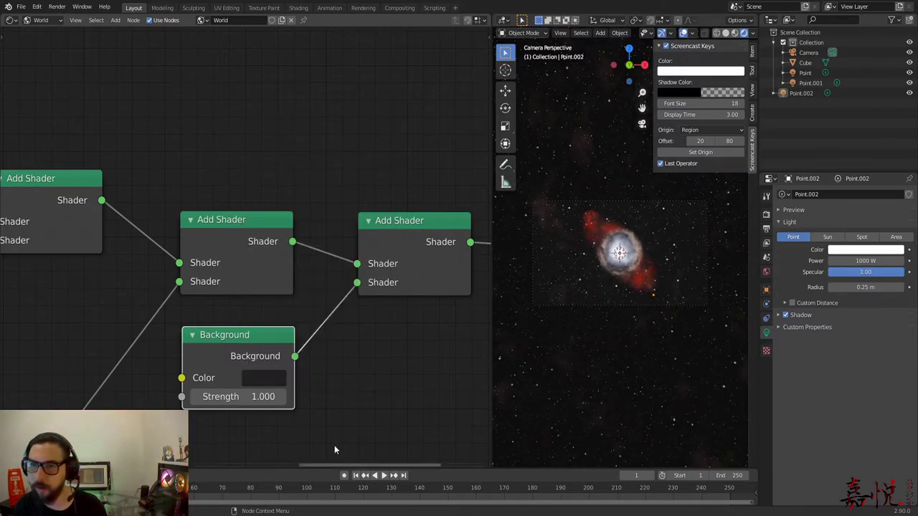
pyautogui.click(259, 399)
pyautogui.write('.1')
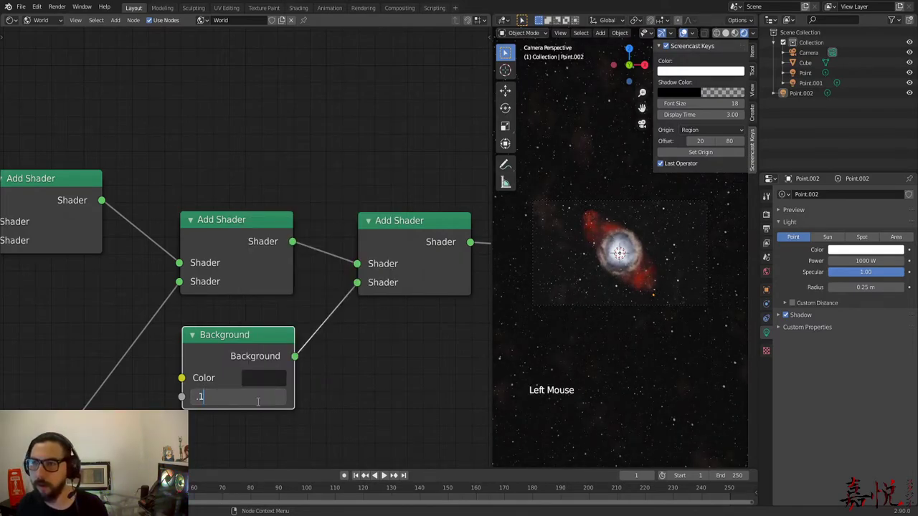
pyautogui.press('Return')
pyautogui.doubleClick(244, 399)
pyautogui.write('.4')
pyautogui.press('Return')
# Step: Merge the node editor area into the 3D viewport so the camera view takes up the full width
pyautogui.scroll(5, 636, 340)
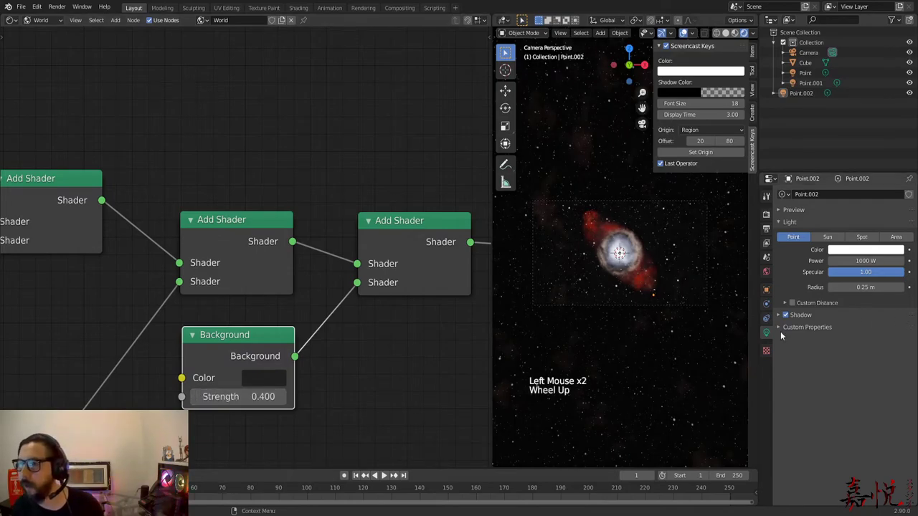
pyautogui.scroll(-4, 637, 341)
pyautogui.scroll(4, 635, 344)
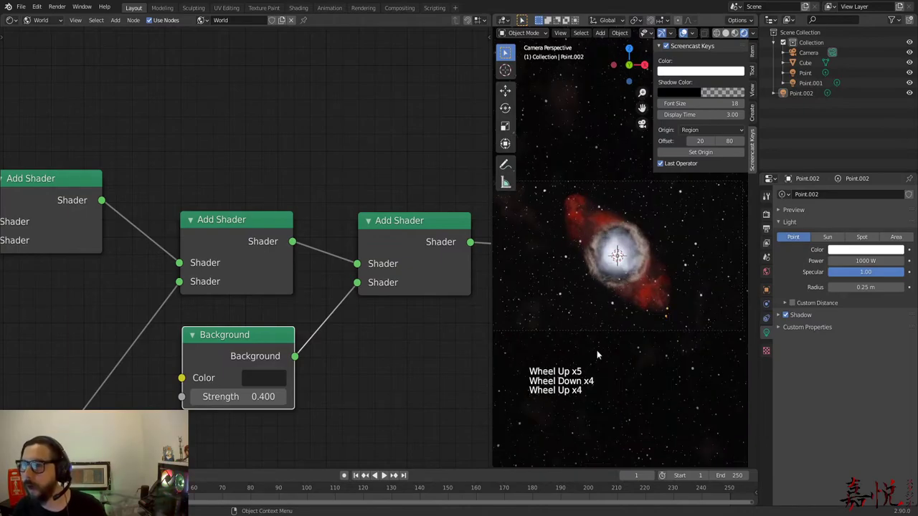
pyautogui.click(428, 373)
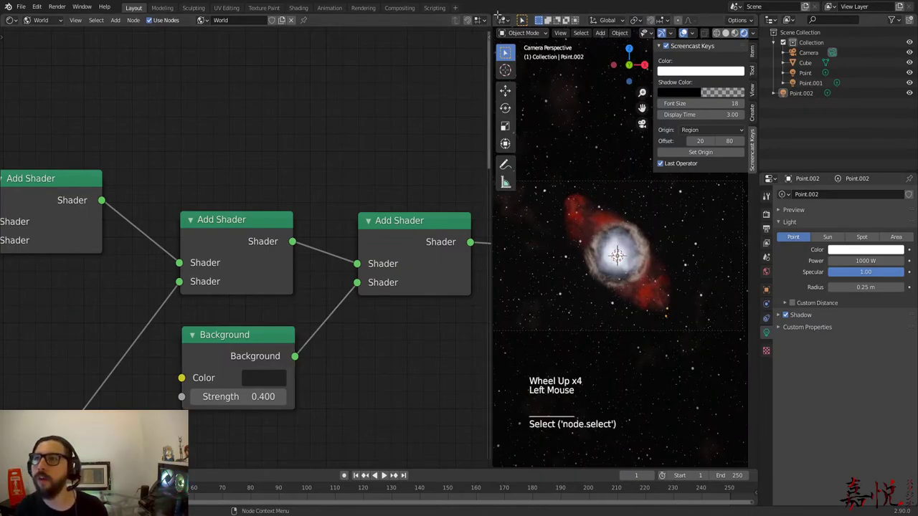
pyautogui.moveTo(493, 14); pyautogui.dragTo(393, 55)
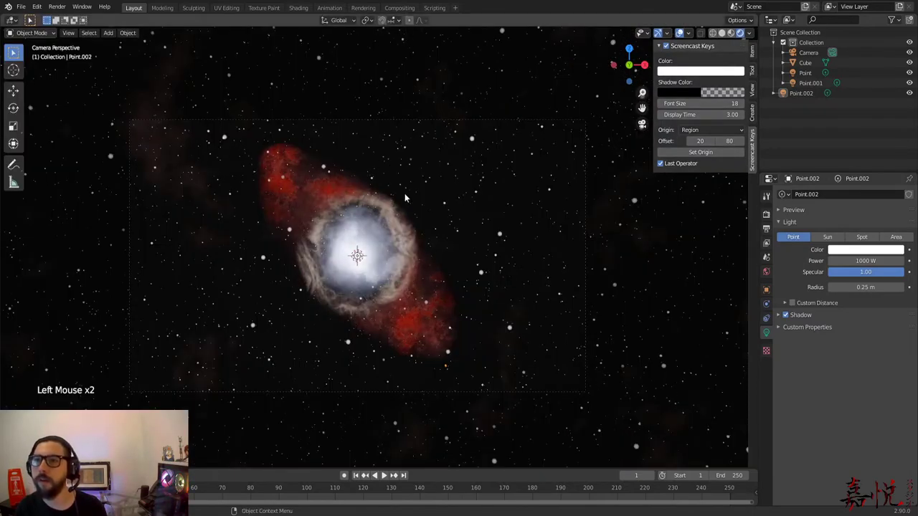
# Step: Save the current file and save it again under the name YT_Plan_Neb_P3.blend
pyautogui.hotkey('ctrl', 's')
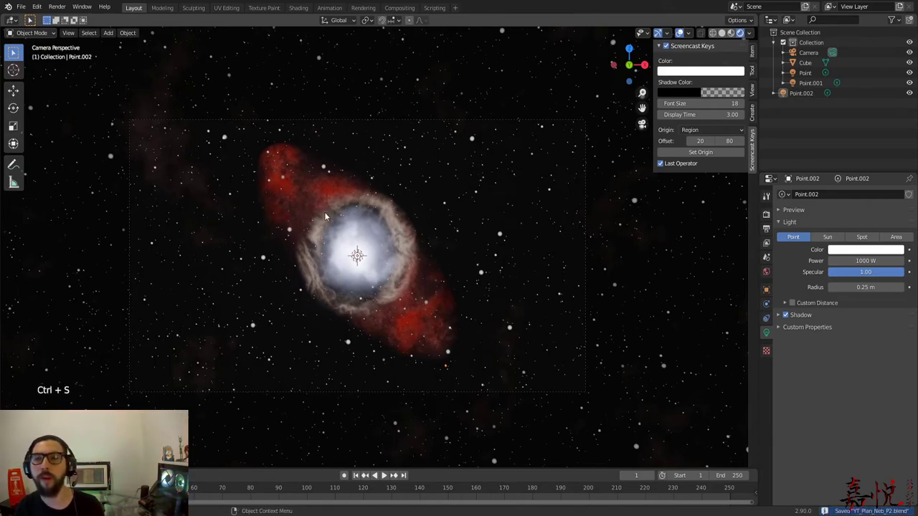
pyautogui.click(20, 8)
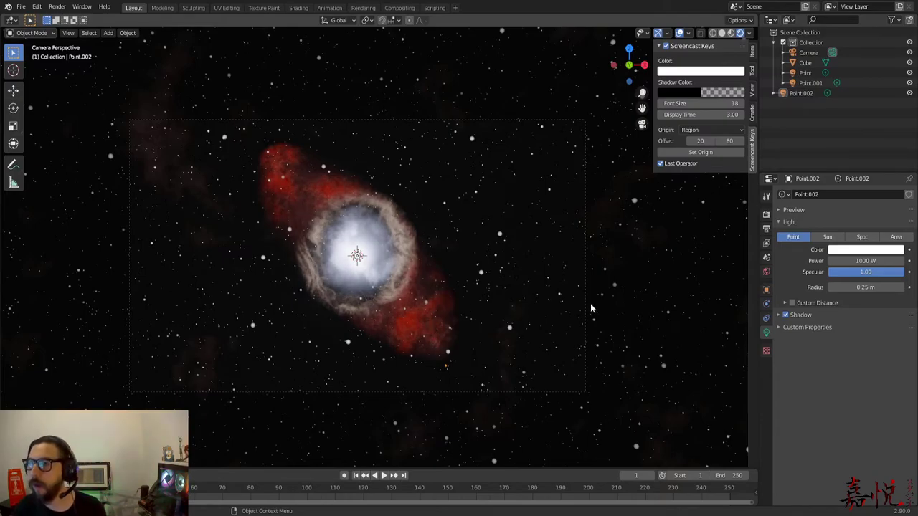
# Step: Review the nebula in the camera view together with the scene's Eevee render settings and output settings
pyautogui.click(766, 214)
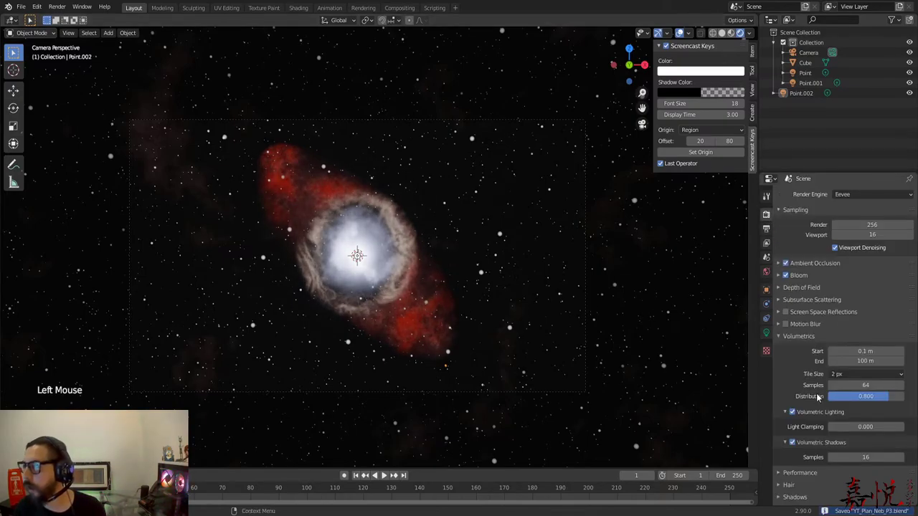
pyautogui.scroll(-2, 595, 345)
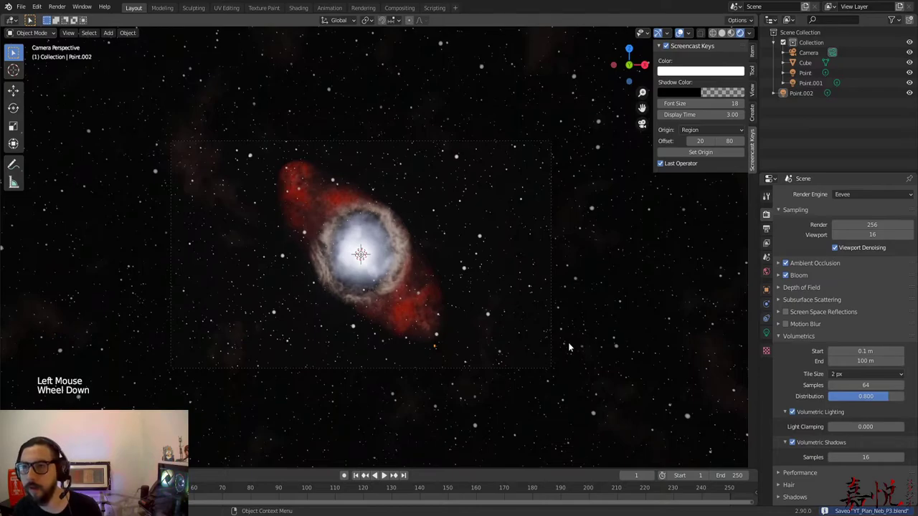
pyautogui.scroll(2, 502, 344)
pyautogui.scroll(-1, 475, 344)
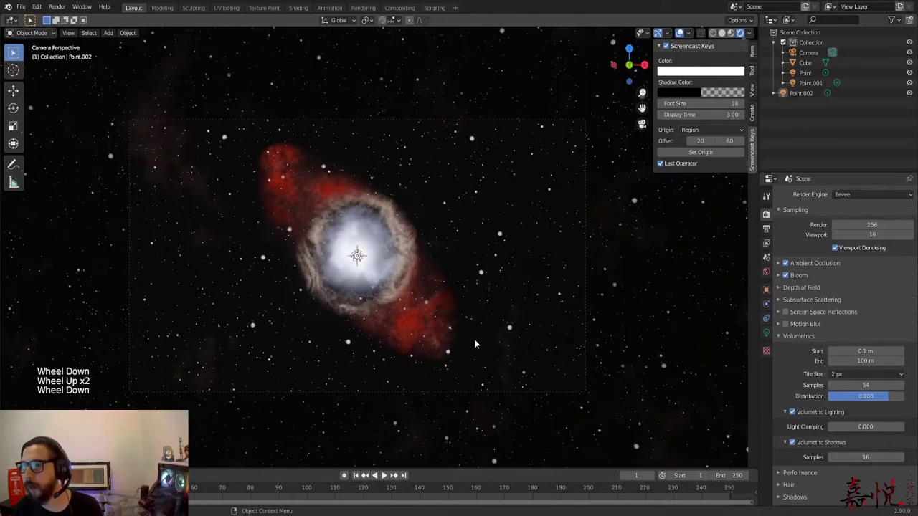
pyautogui.scroll(2, 847, 323)
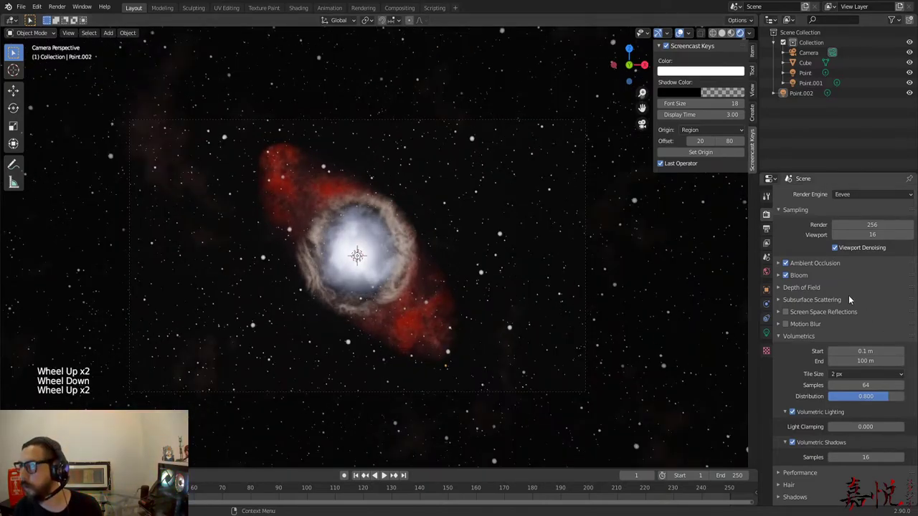
pyautogui.click(766, 229)
pyautogui.click(766, 213)
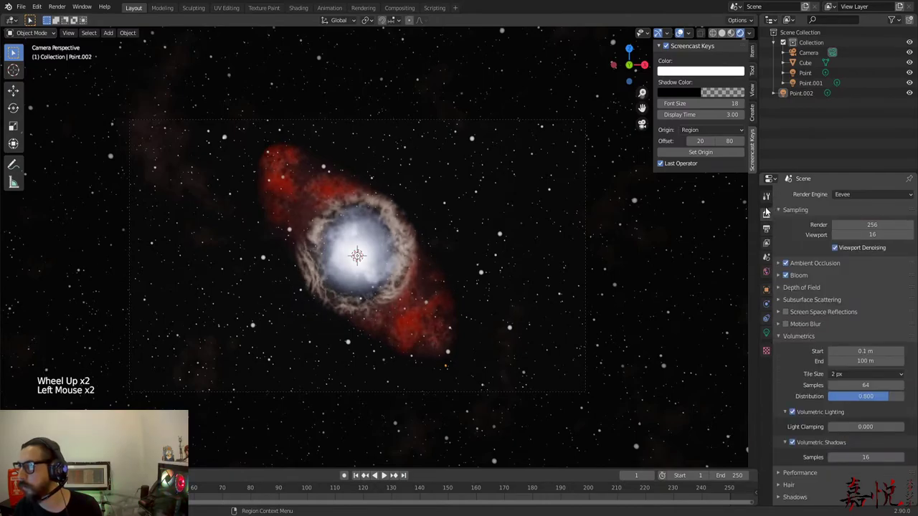
pyautogui.doubleClick(766, 213)
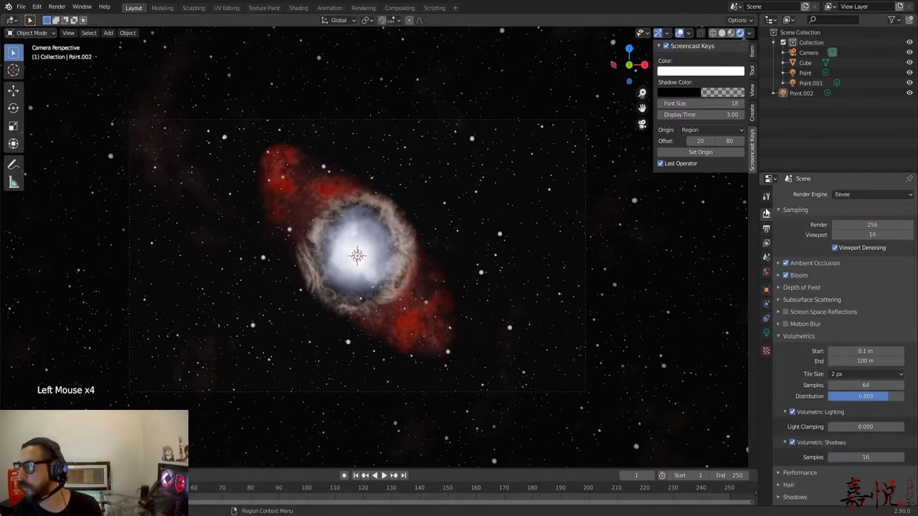
# Step: Render the current frame from the camera and inspect the resulting nebula image up close
pyautogui.click(617, 304)
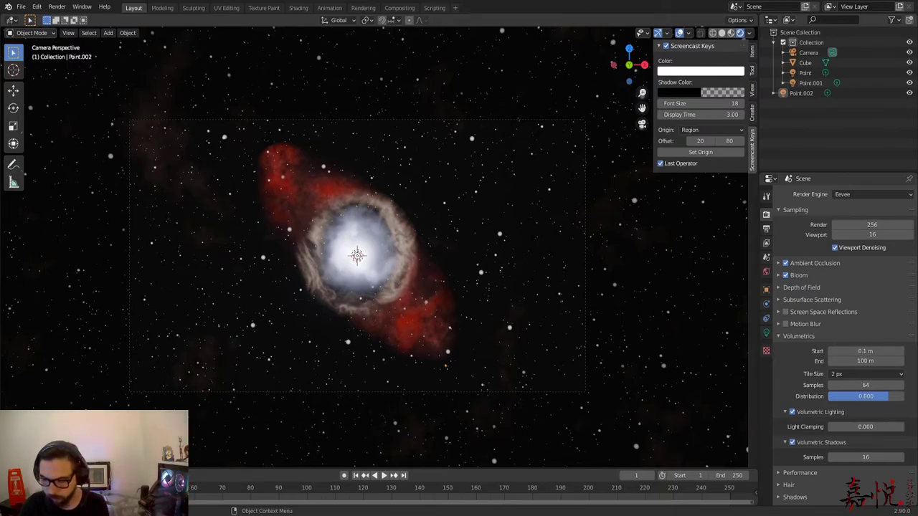
pyautogui.press('F12')
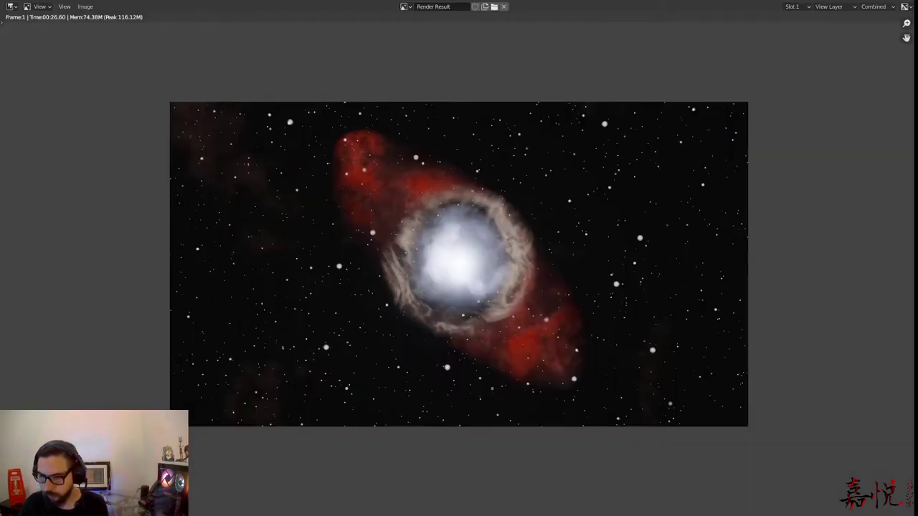
pyautogui.scroll(1, 459, 264)
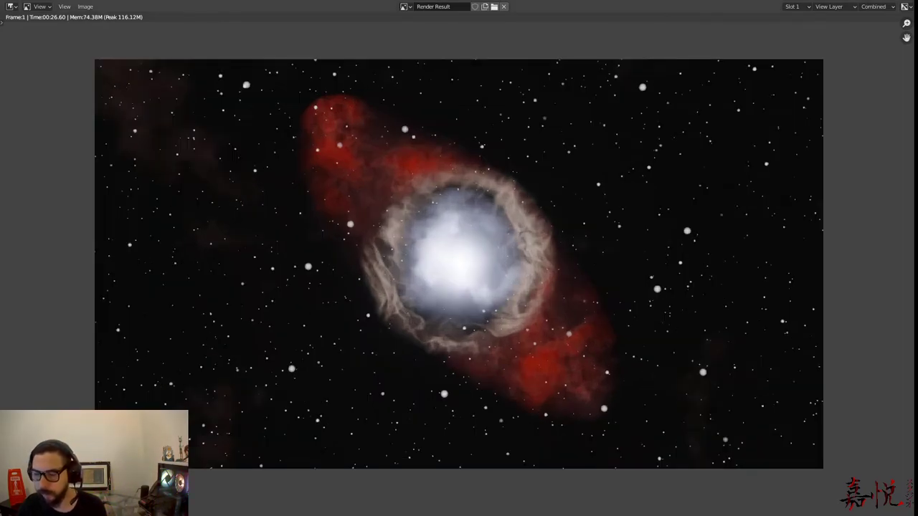